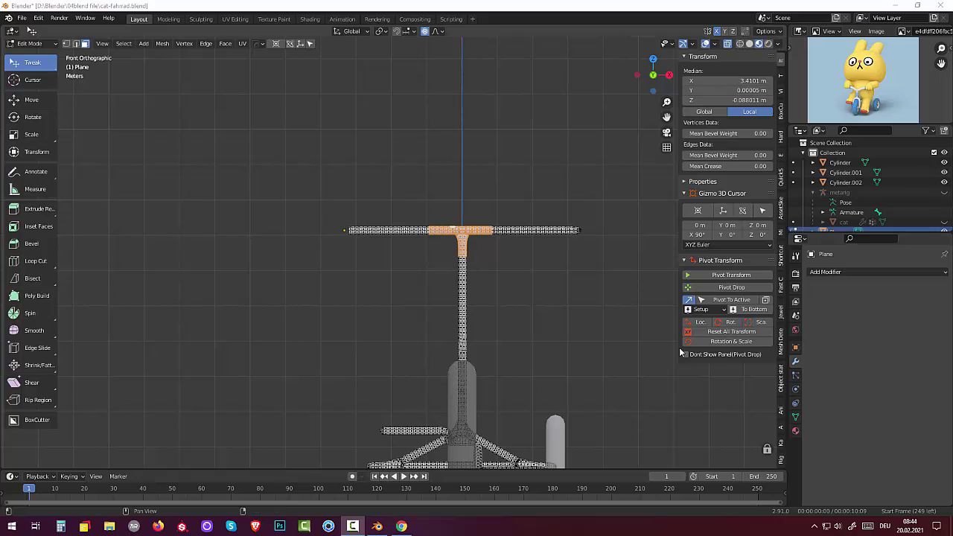
- With proportional editing and a tightened falloff, lower the handlebar centre about 0.65 m along Z, then deselect
left_click(425, 32)
left_click(425, 32)
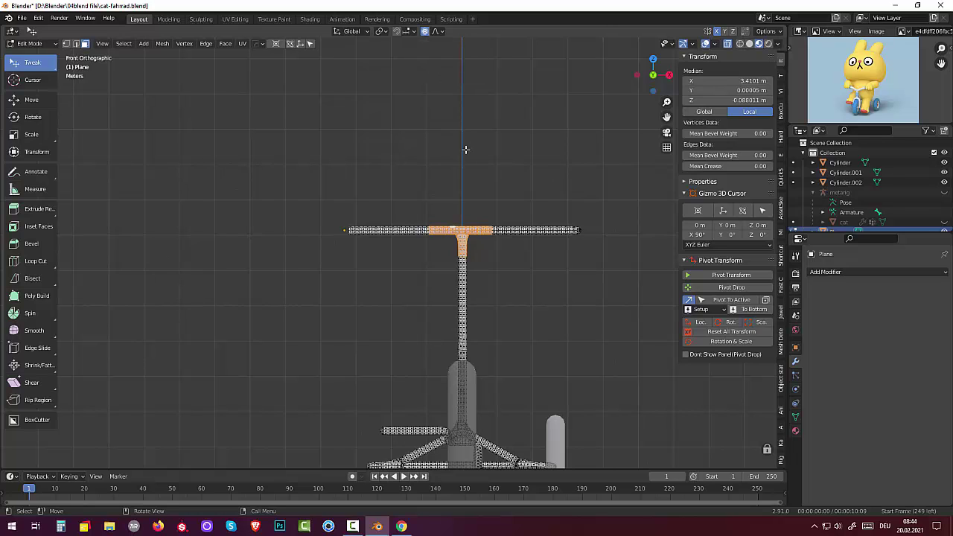
key("g")
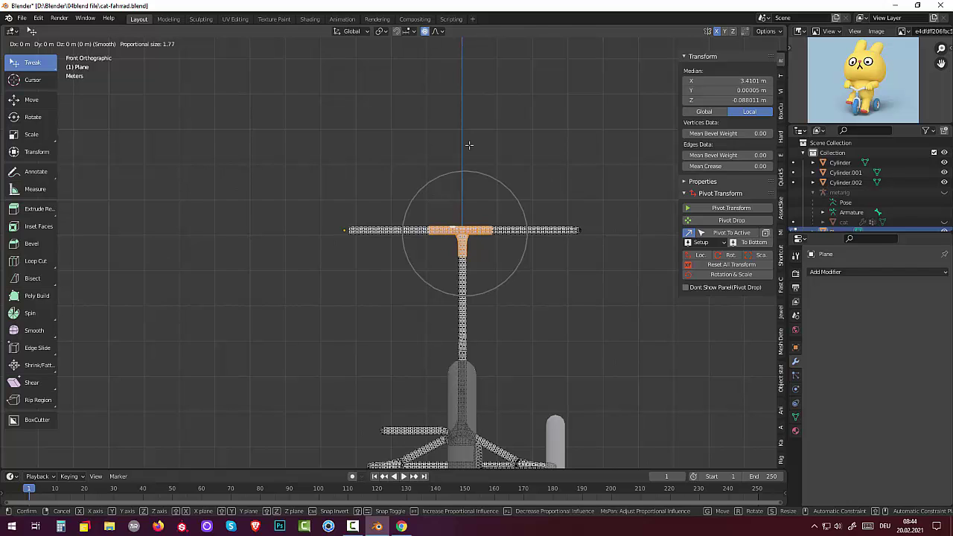
key("z")
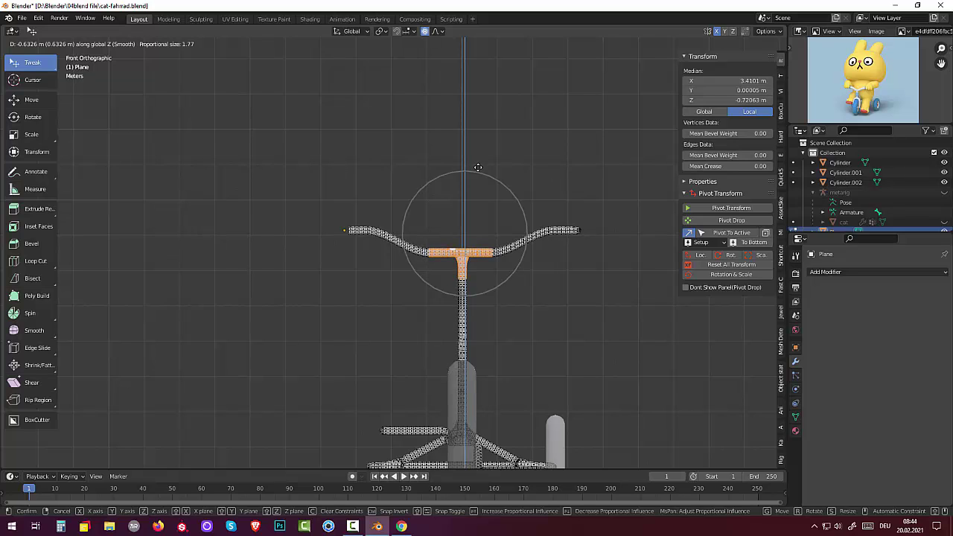
scroll(478, 168, "up", 1)
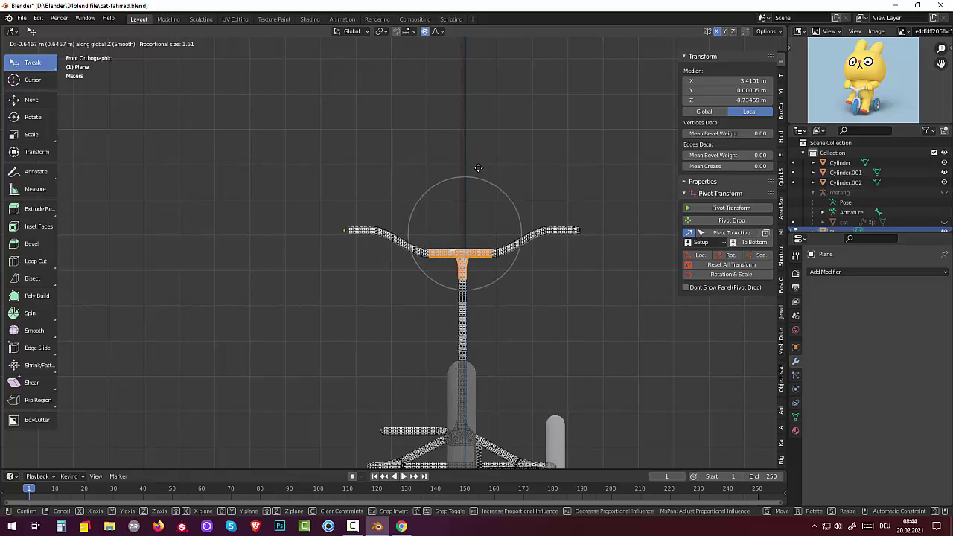
scroll(478, 167, "up", 1)
scroll(478, 168, "up", 1)
scroll(478, 167, "up", 1)
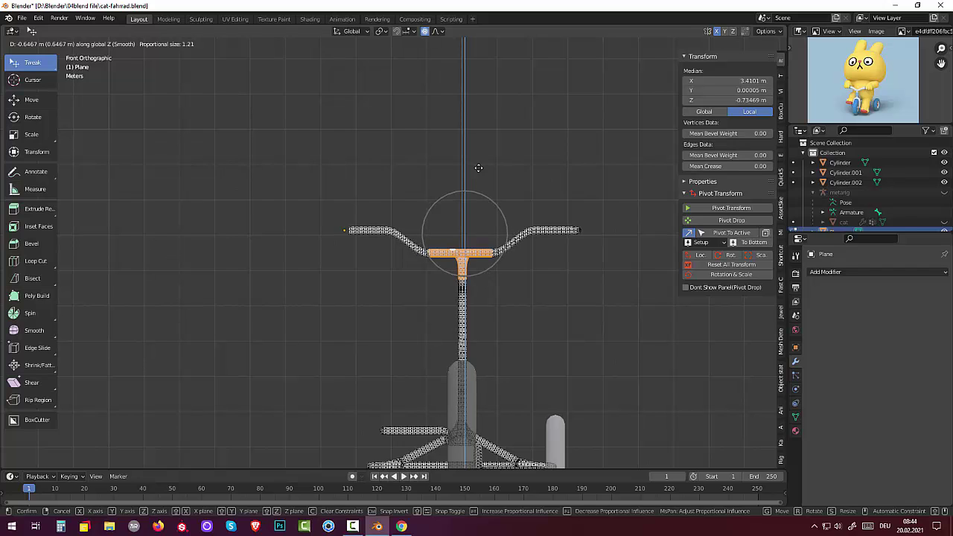
left_click(478, 168)
key("alt+a")
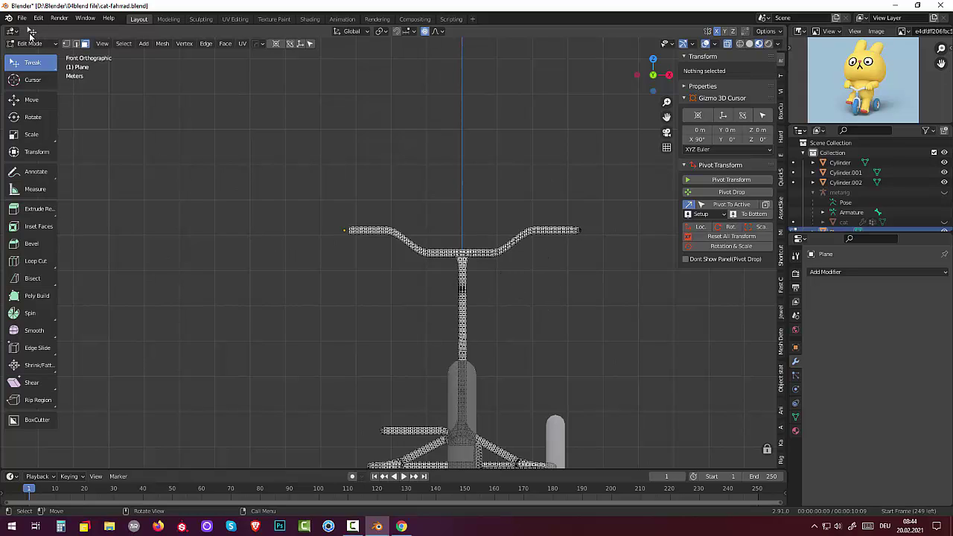
- In edge mode with X-ray on, box-select the stem section just below the handlebar
left_click(76, 45)
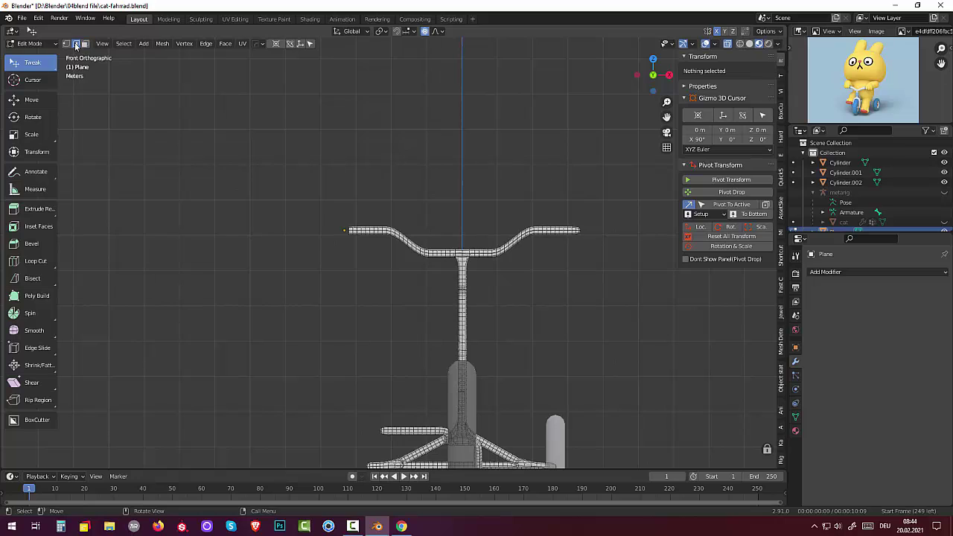
left_click(729, 43)
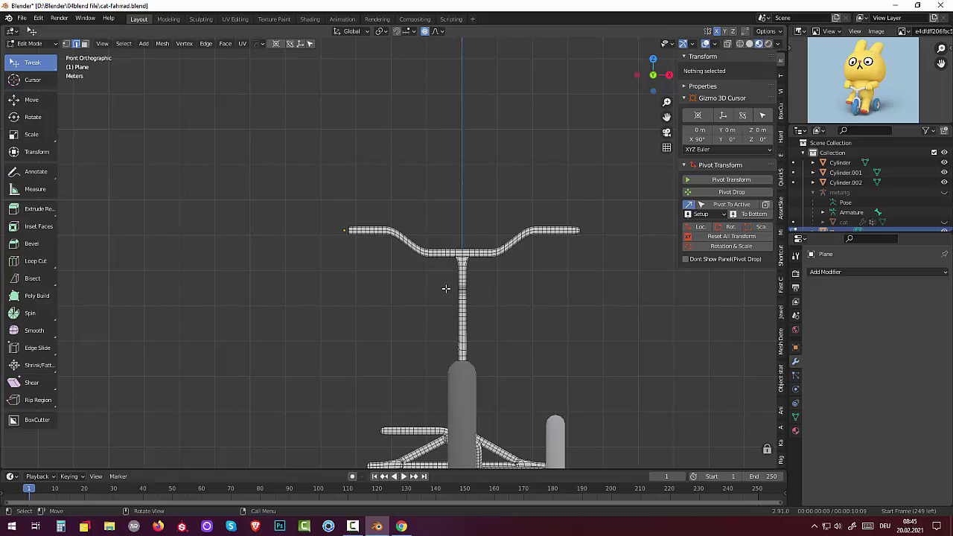
left_click(727, 44)
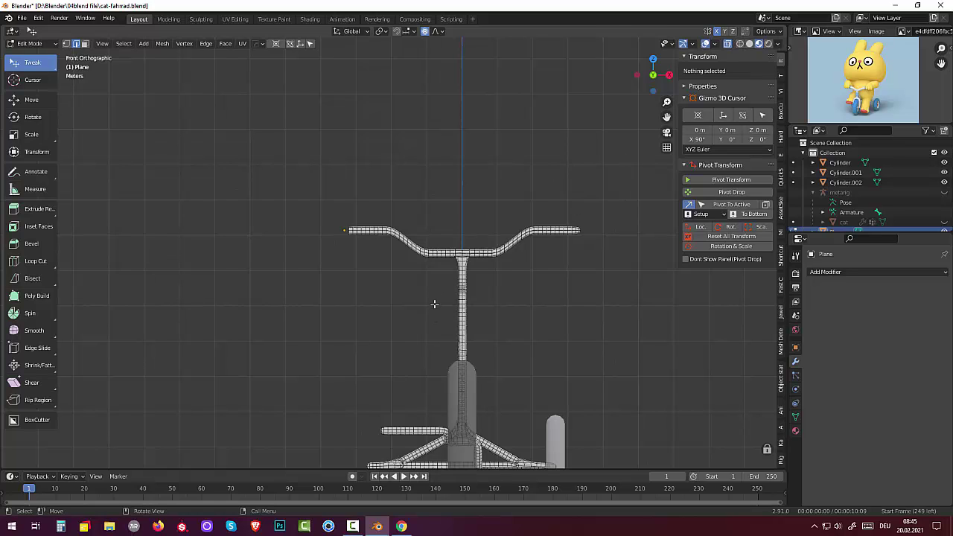
key("b")
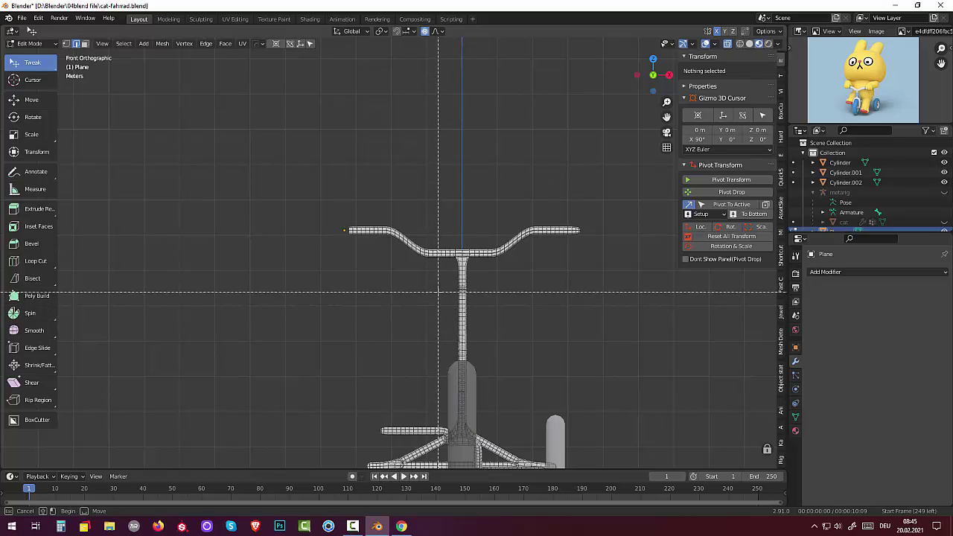
left_click_drag(439, 294, 511, 359)
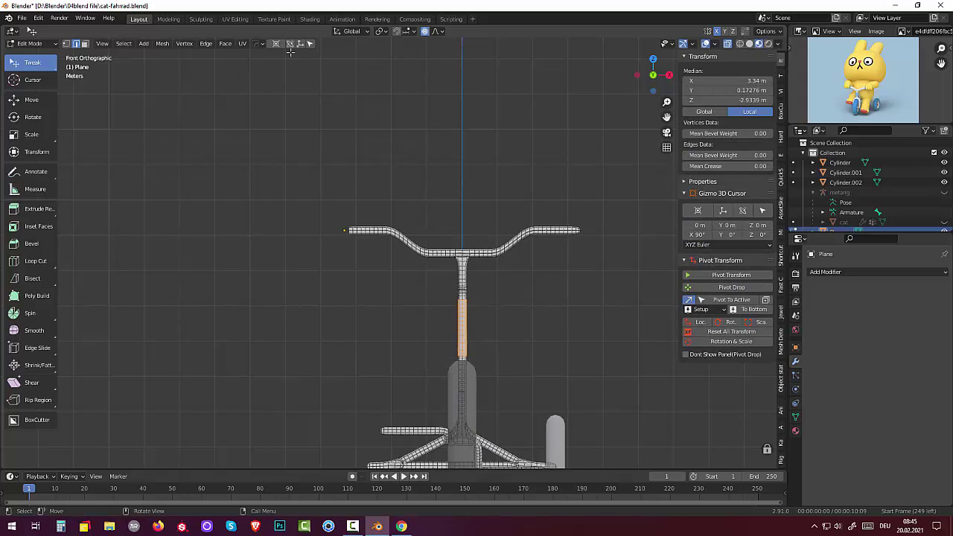
- Fatten the selected stem section outward with Extrude Along Normals
left_click(32, 211)
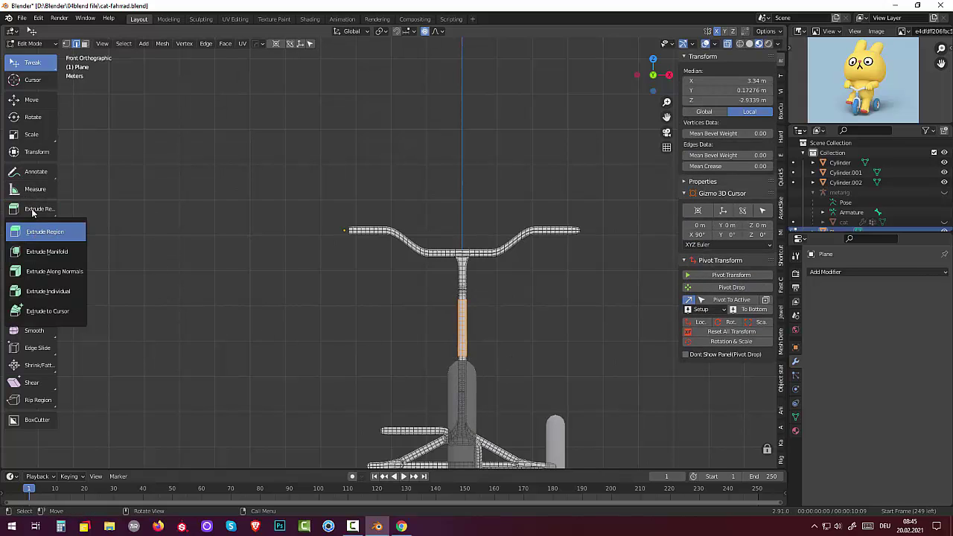
left_click(47, 273)
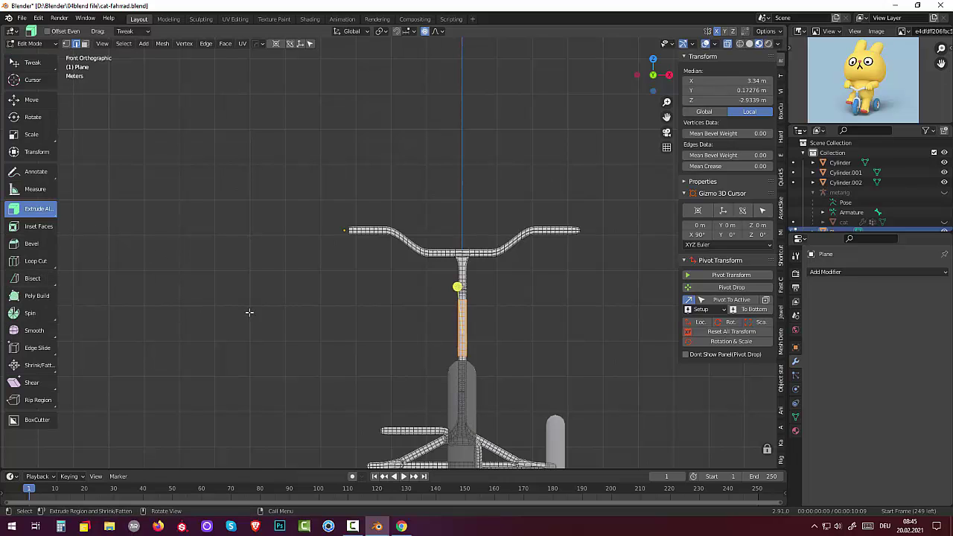
left_click_drag(457, 287, 454, 284)
left_click(452, 284)
- Inspect the thickened sleeve from several angles, ending in front view with nothing selected
mouse_move(607, 324)
middle_mouse_down()
mouse_move(526, 308)
mouse_move(496, 324)
mouse_move(505, 323)
middle_mouse_up()
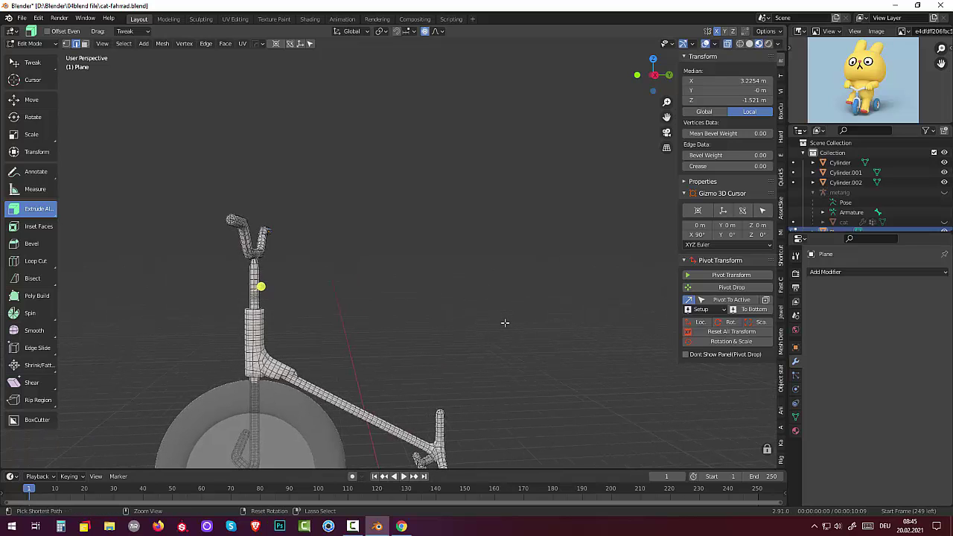
key("ctrl+l")
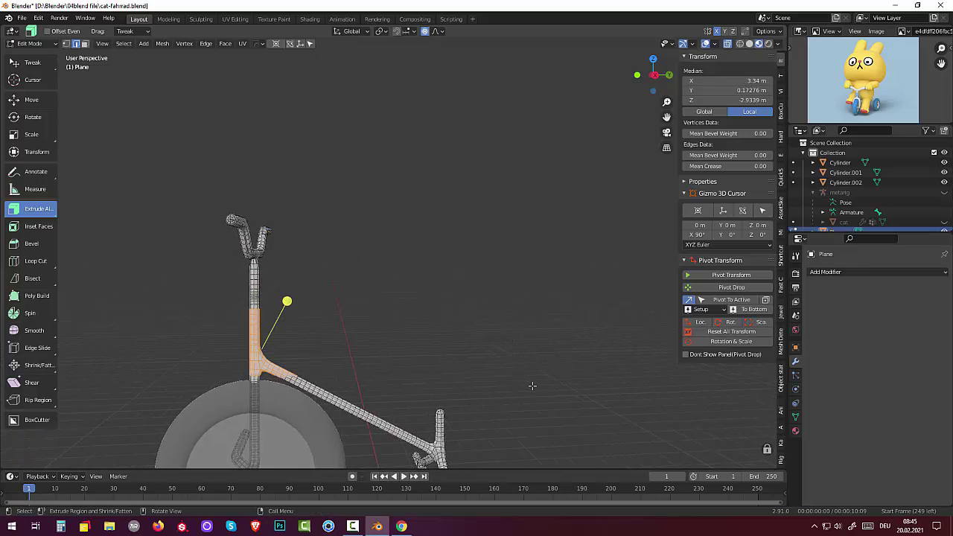
key("alt+a")
mouse_move(530, 385)
middle_mouse_down()
mouse_move(580, 348)
mouse_move(625, 340)
mouse_move(567, 349)
middle_mouse_up()
scroll(568, 350, "down", 3)
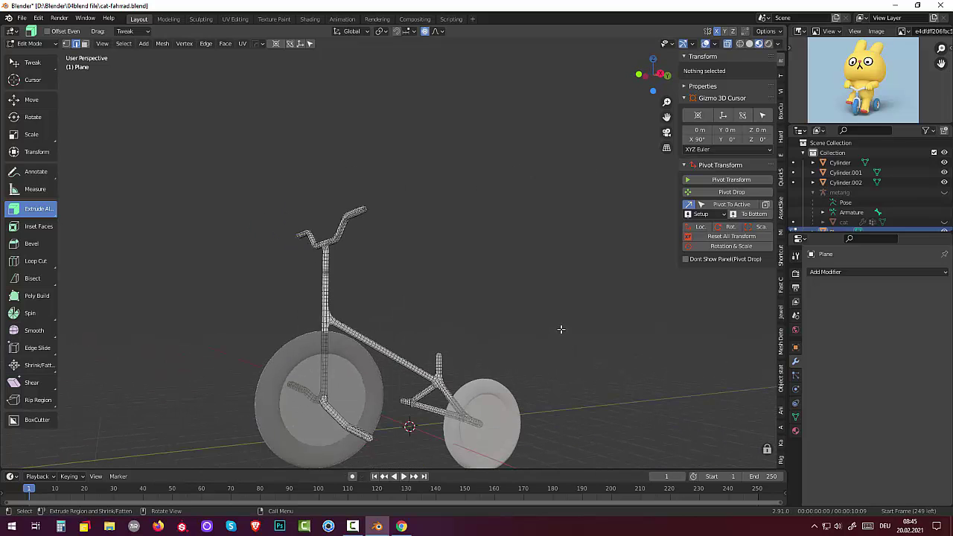
mouse_move(561, 329)
middle_mouse_down()
mouse_move(624, 342)
mouse_move(512, 309)
middle_mouse_up()
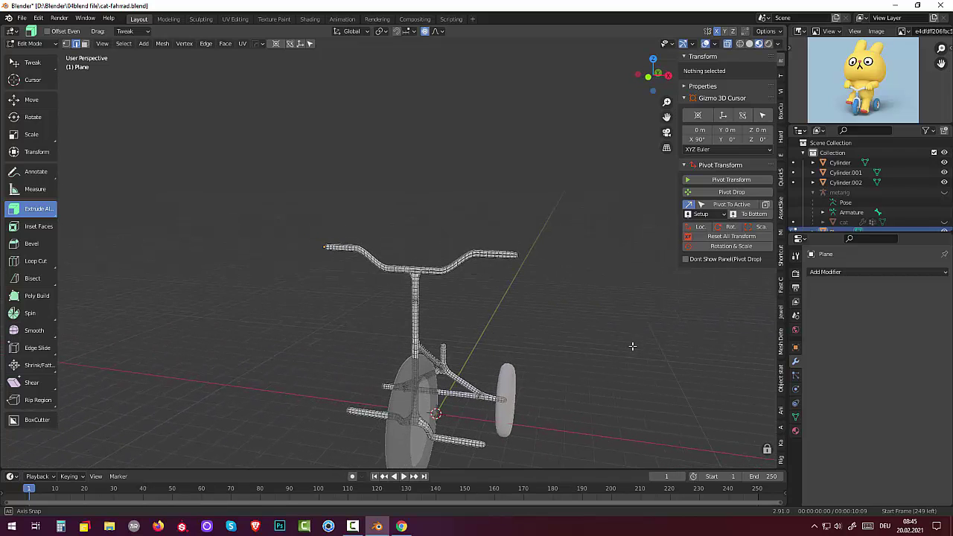
left_click(479, 239)
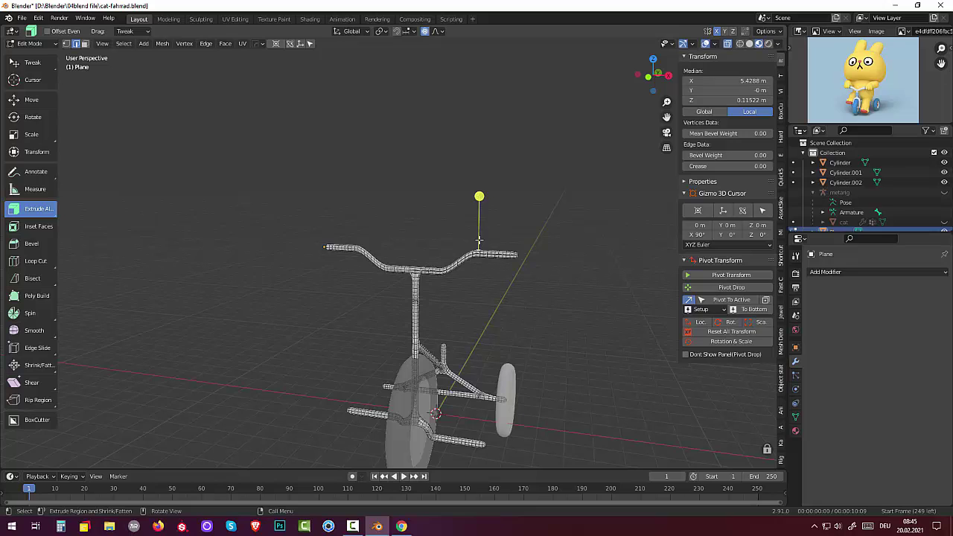
key("KP_1")
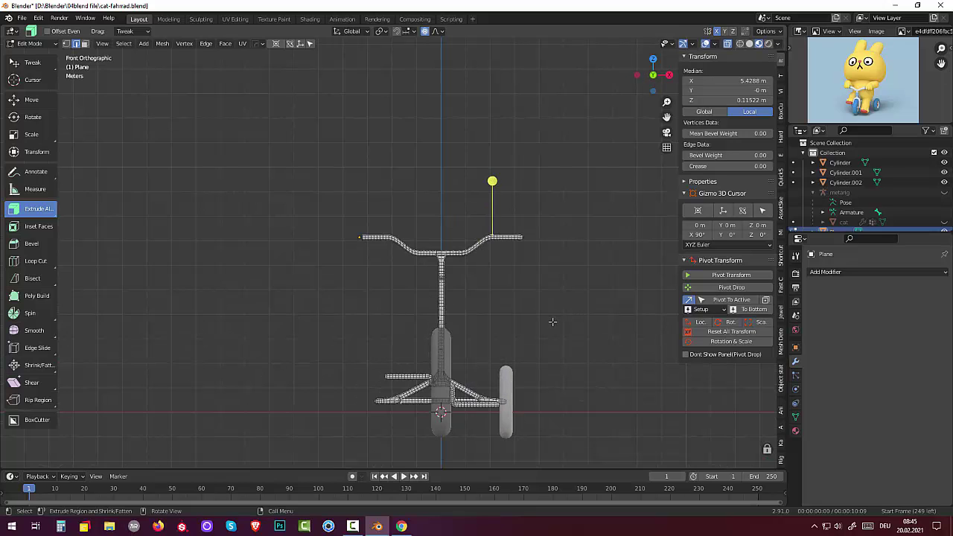
key("alt+a")
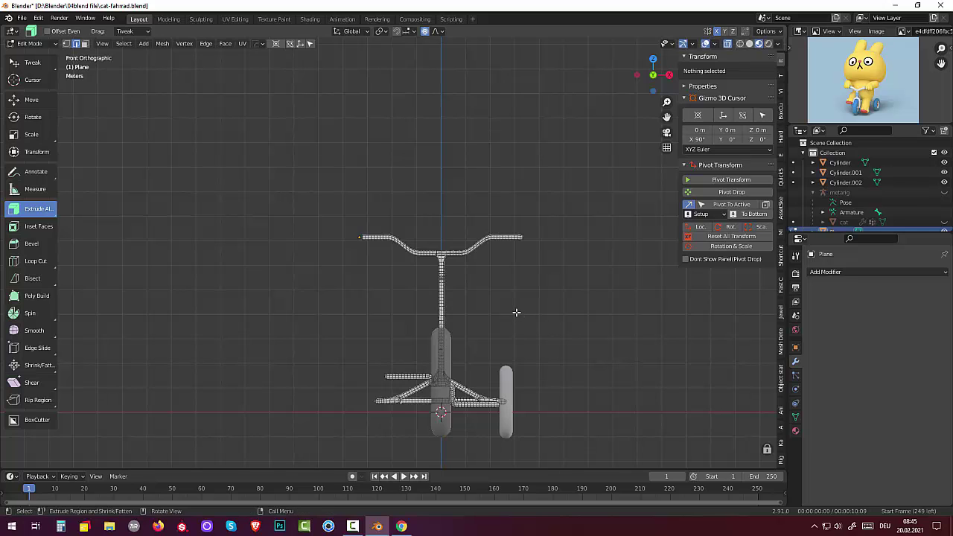
- Add a 12-vertex cylinder with a smaller radius of 0.17 m and raise it upward
key("shift+a")
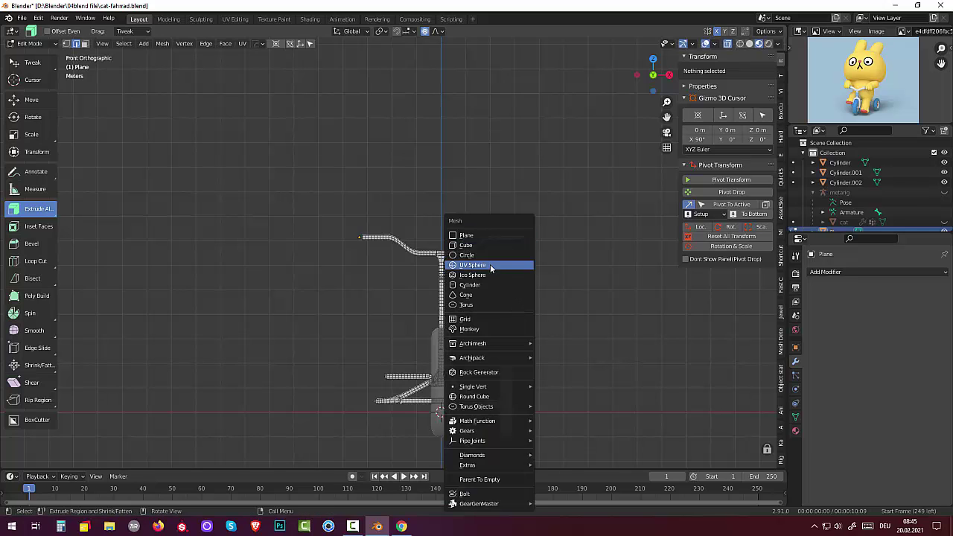
left_click(484, 285)
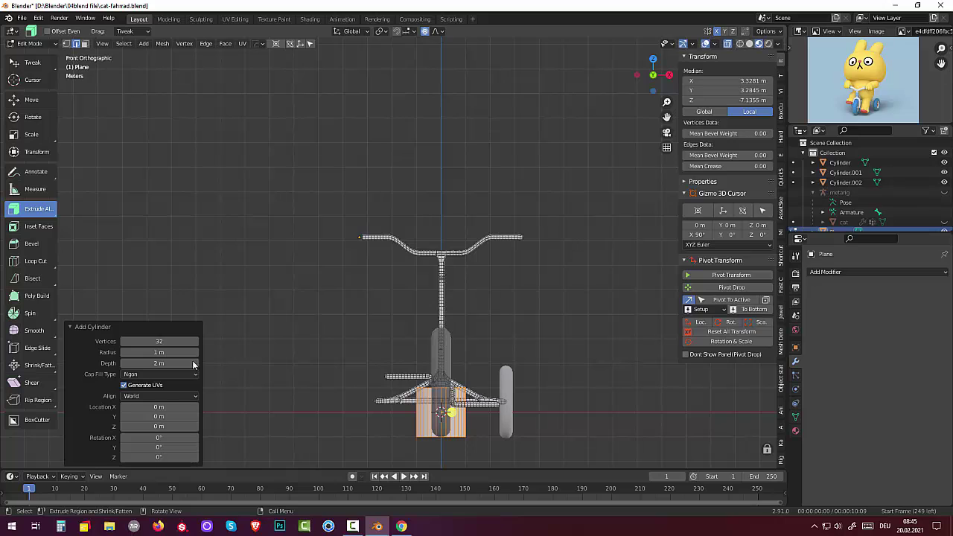
left_click_drag(175, 341, 141, 341)
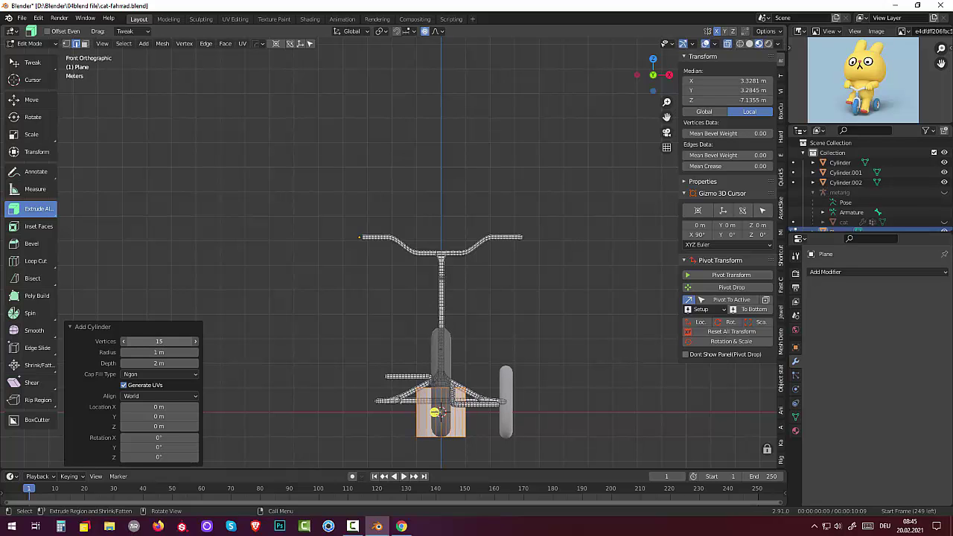
mouse_move(434, 412)
left_mouse_down()
mouse_move(493, 412)
mouse_move(435, 412)
left_mouse_up()
left_click_drag(126, 343, 421, 410)
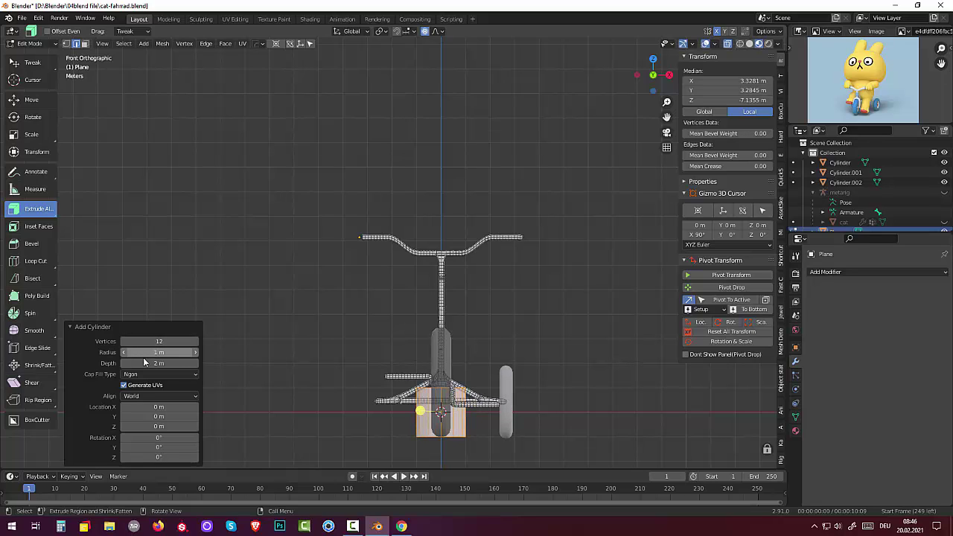
mouse_move(138, 352)
left_mouse_down()
mouse_move(495, 412)
mouse_move(408, 411)
left_mouse_up()
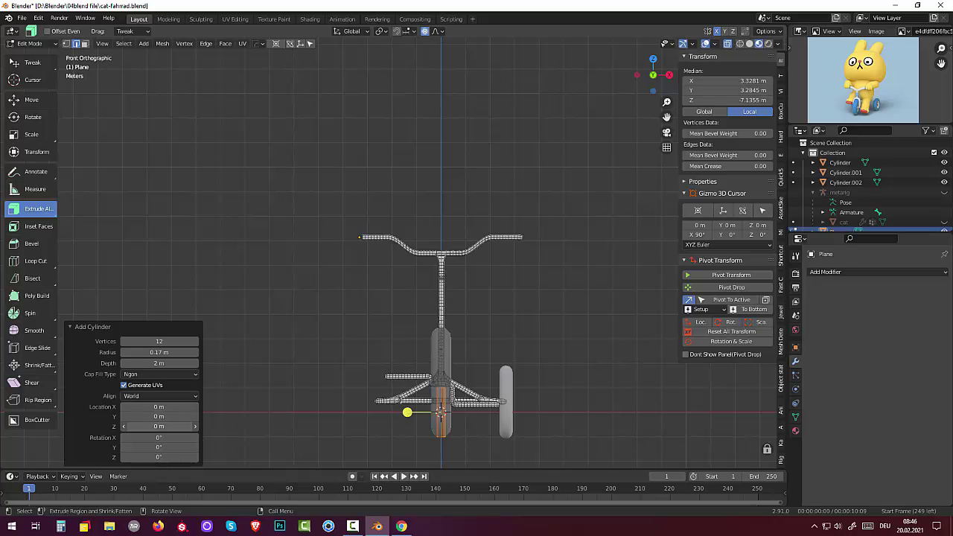
mouse_move(407, 412)
left_mouse_down()
mouse_move(421, 385)
mouse_move(402, 302)
left_mouse_up()
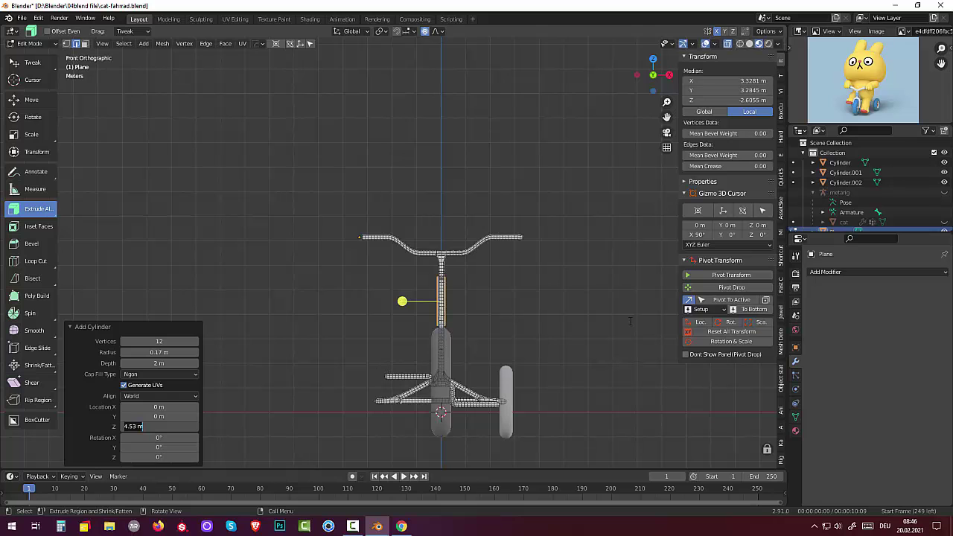
key("Return")
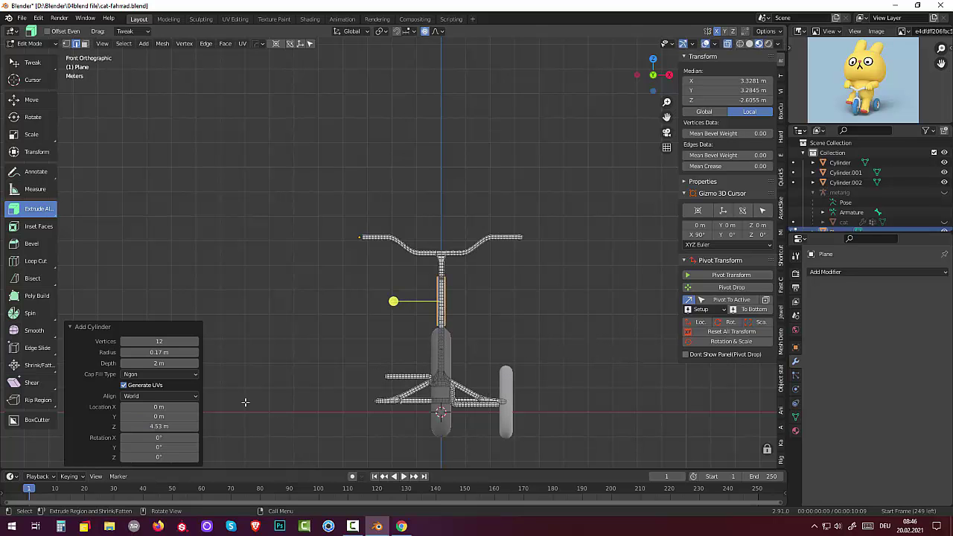
- Position the cylinder on the front stem, with 2.36 m depth, centred at Z 4.69 m
mouse_move(241, 385)
middle_mouse_down()
mouse_move(317, 394)
mouse_move(262, 386)
mouse_move(231, 360)
middle_mouse_up()
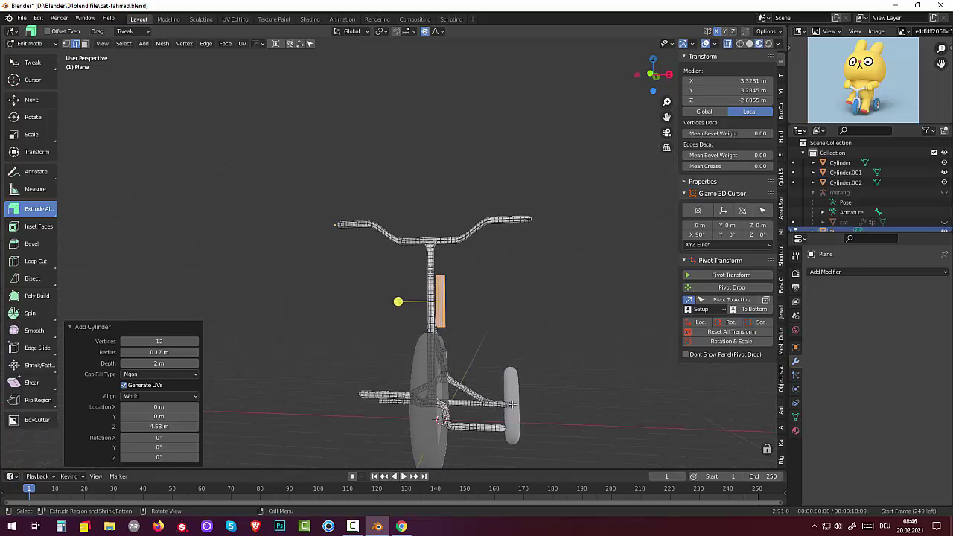
key("KP_3")
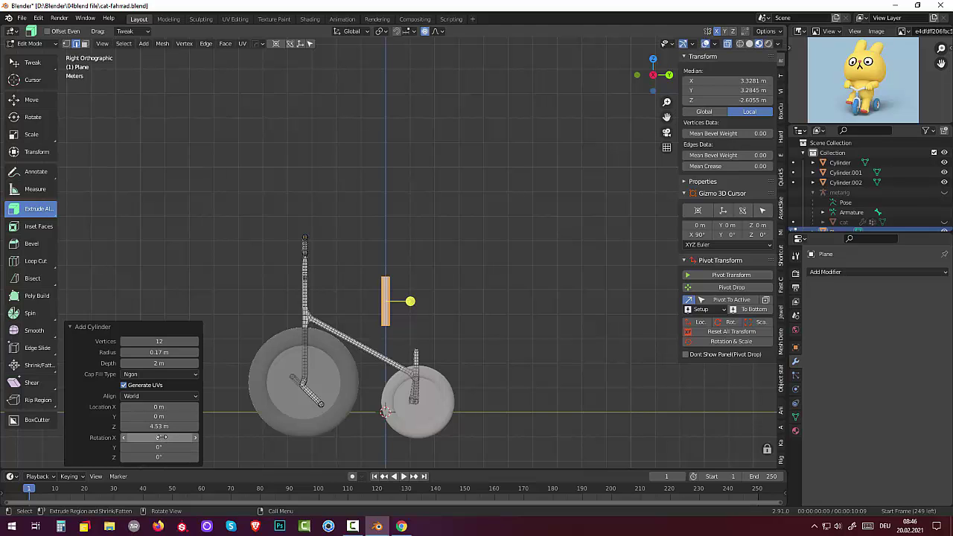
left_click_drag(159, 416, 93, 417)
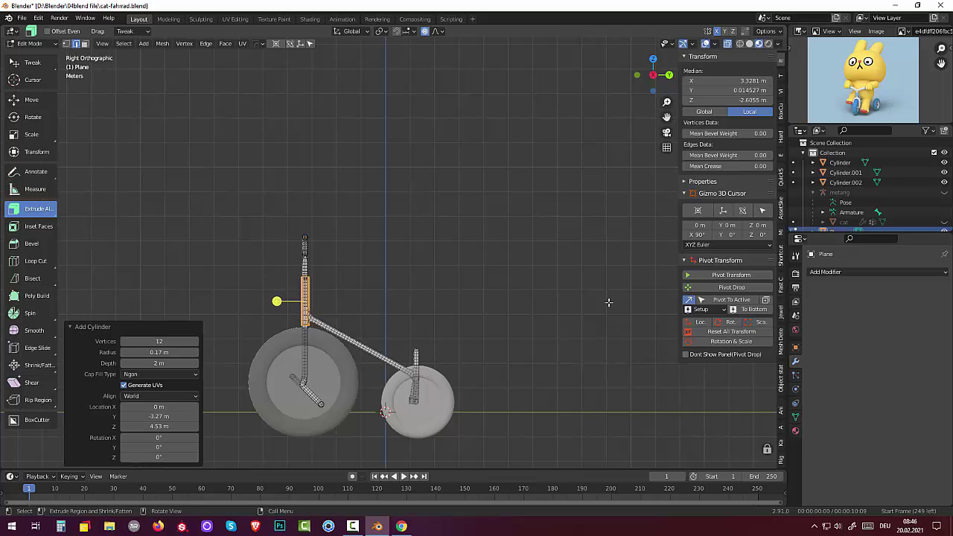
mouse_move(608, 302)
middle_mouse_down()
mouse_move(728, 296)
mouse_move(715, 299)
middle_mouse_up()
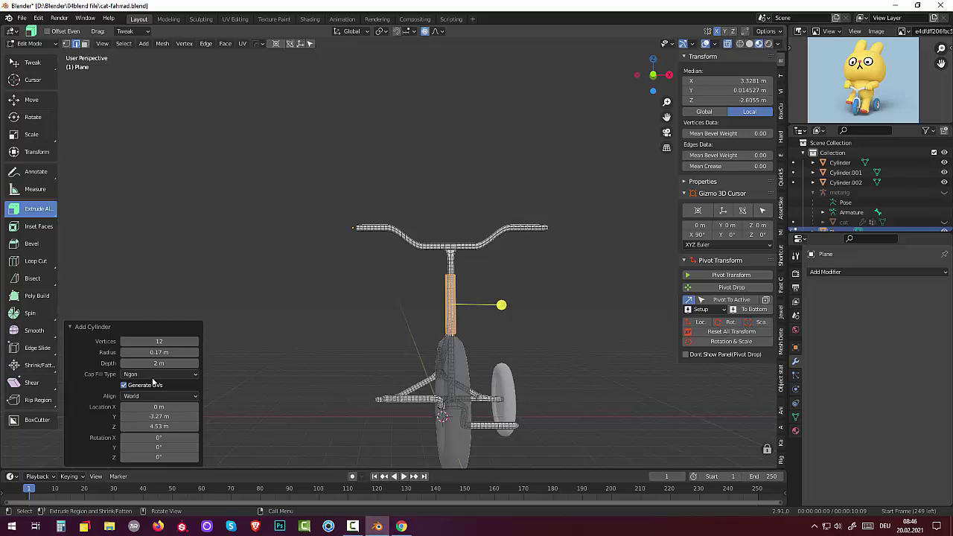
mouse_move(158, 363)
left_mouse_down()
mouse_move(170, 363)
mouse_move(159, 363)
left_mouse_up()
type(".36")
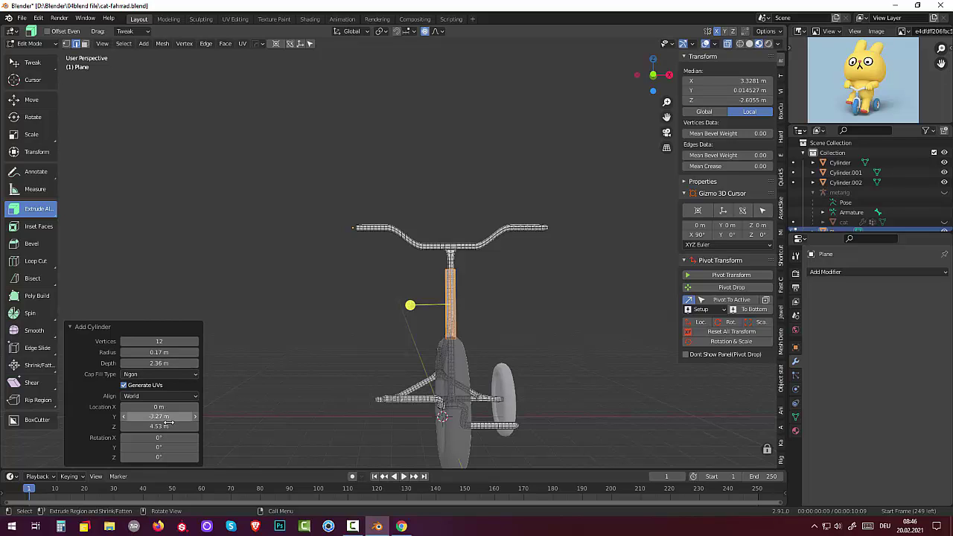
left_click_drag(161, 426, 159, 426)
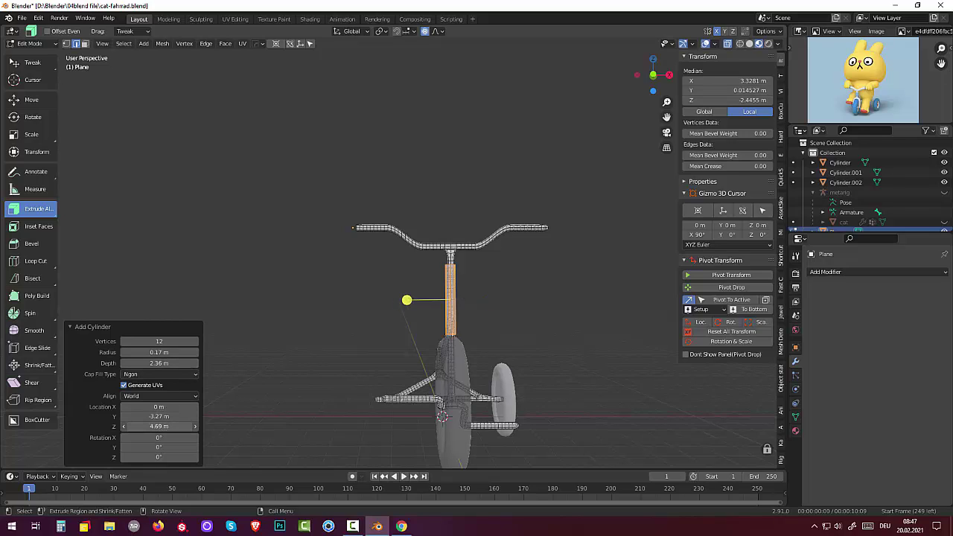
- Deselect the cylinder, return to Object Mode and select the tricycle mesh
left_click(578, 414)
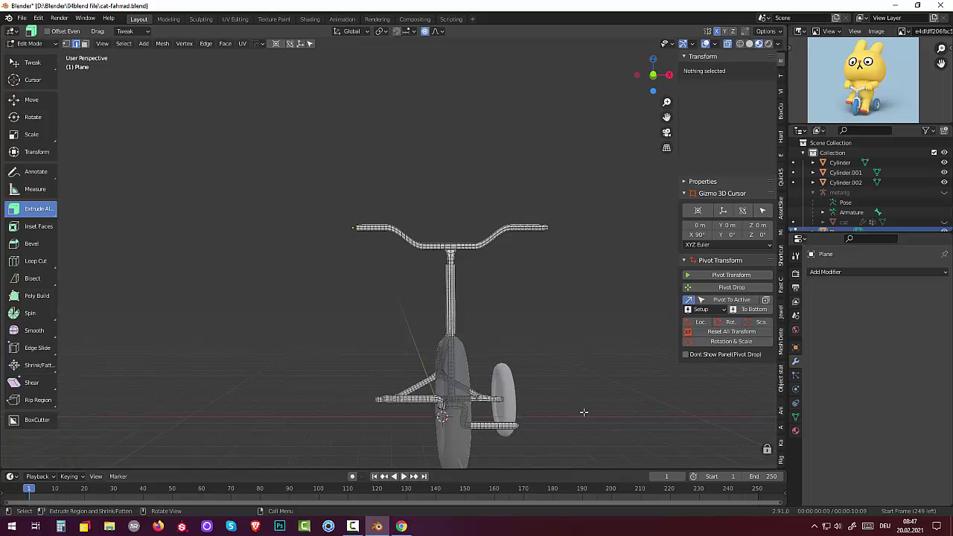
mouse_move(578, 411)
middle_mouse_down()
mouse_move(585, 408)
mouse_move(570, 410)
mouse_move(461, 330)
middle_mouse_up()
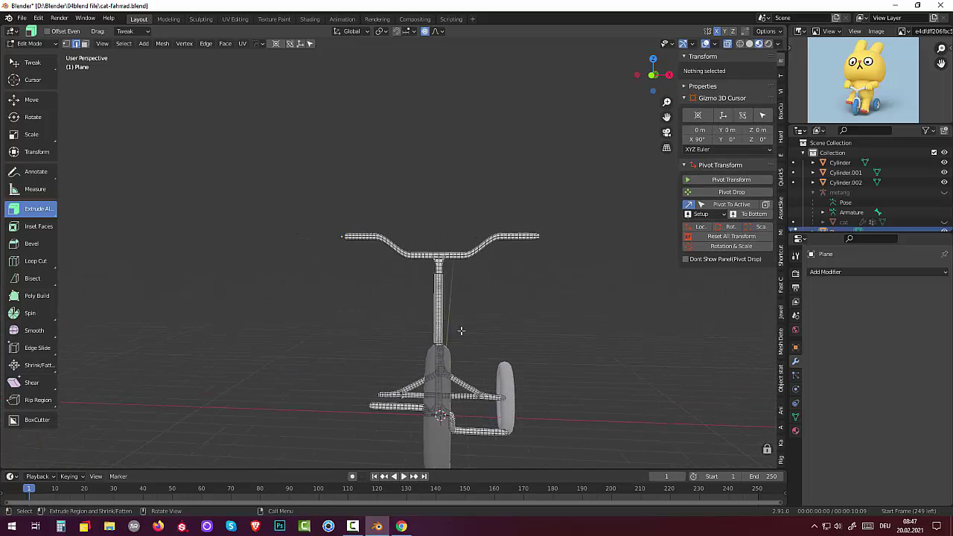
left_click(33, 43)
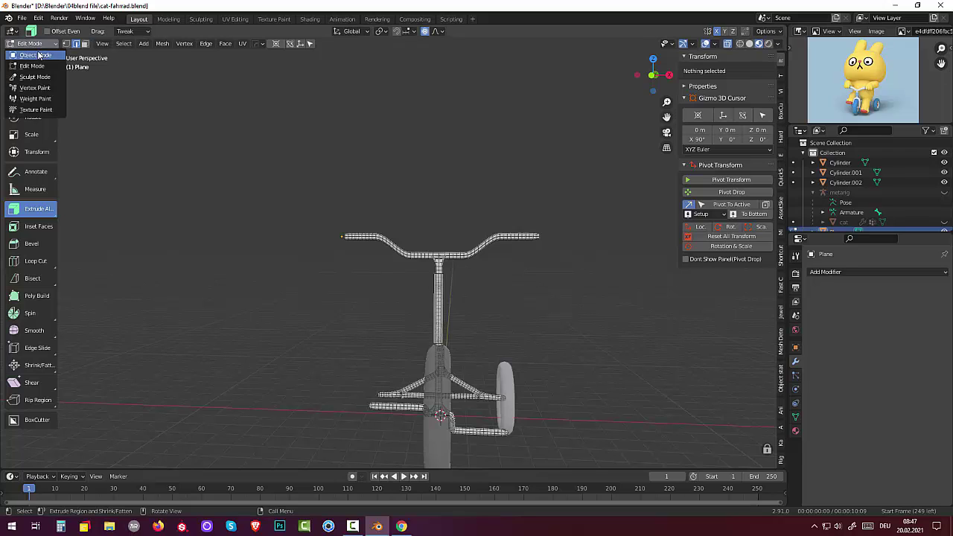
left_click(38, 55)
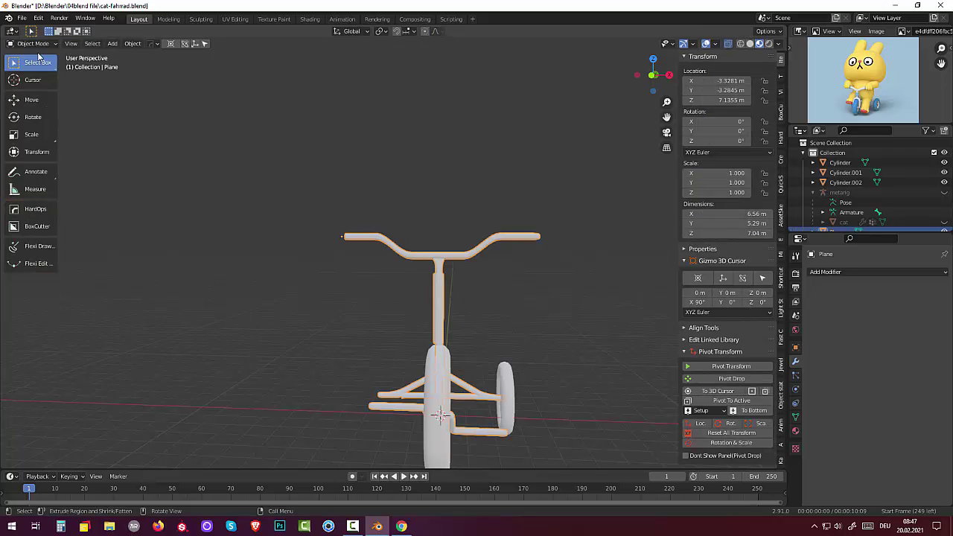
mouse_move(439, 301)
middle_mouse_down()
mouse_move(446, 287)
mouse_move(424, 294)
mouse_move(461, 279)
mouse_move(523, 282)
mouse_move(543, 300)
mouse_move(543, 316)
mouse_move(460, 322)
middle_mouse_up()
left_click(544, 299)
left_click(441, 311)
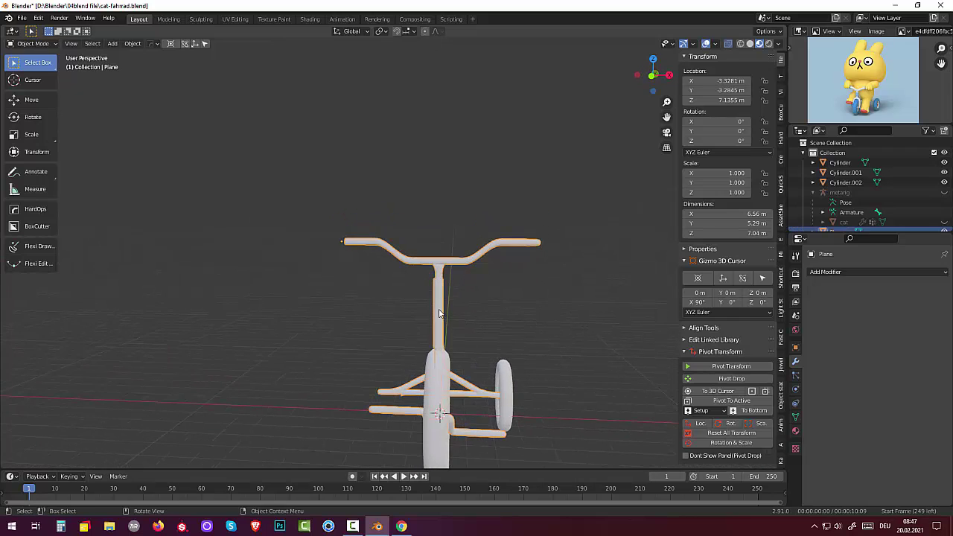
- Enter Edit Mode on the tricycle and grow, then shrink back, the stem selection
left_click(42, 46)
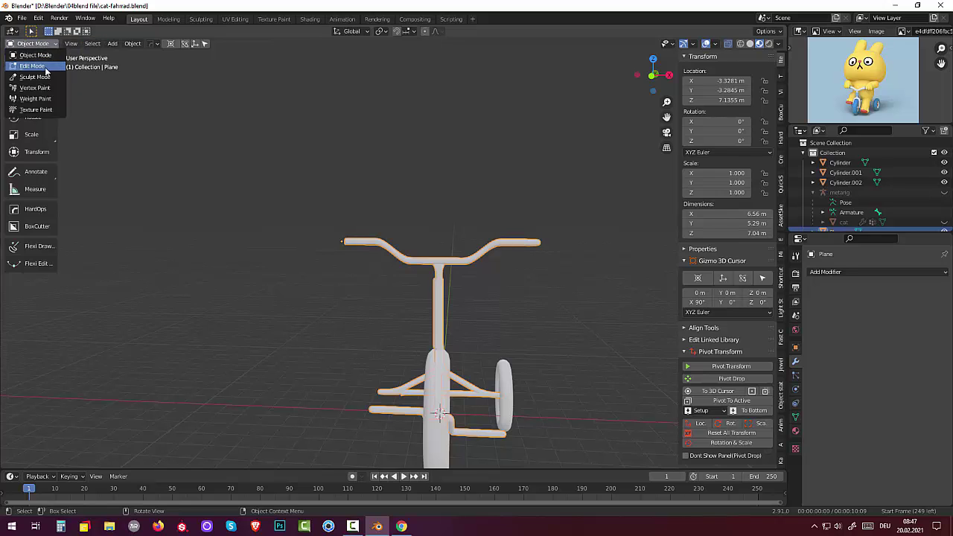
left_click(30, 66)
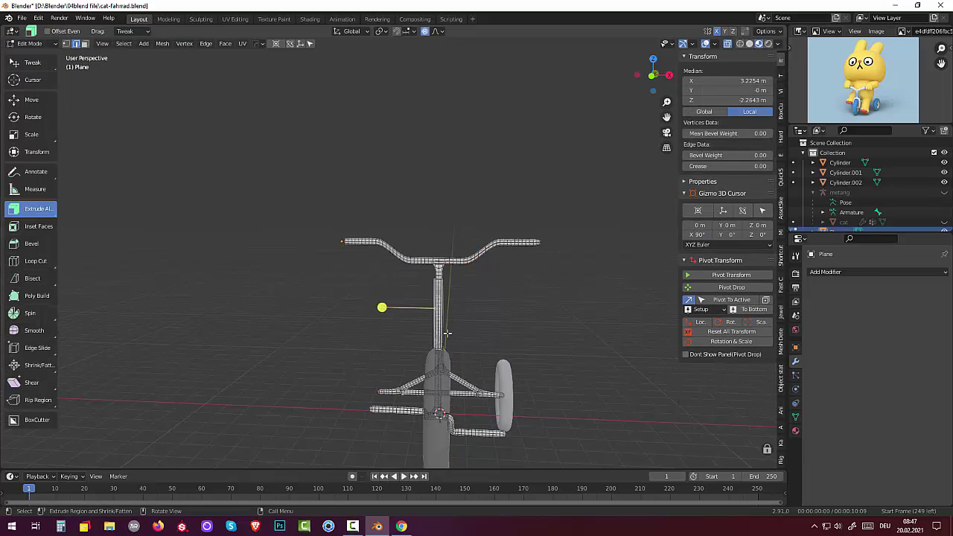
key("ctrl+KP_Add")
key("ctrl+KP_Add")
key("ctrl+KP_Add")
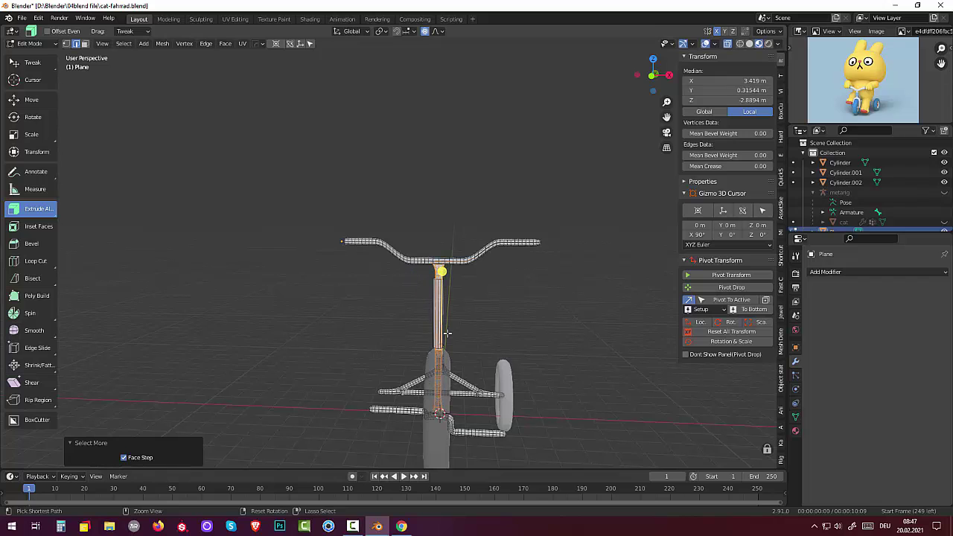
key("ctrl+KP_Subtract")
key("ctrl+KP_Subtract")
key("ctrl+KP_Subtract")
key("ctrl+KP_Subtract")
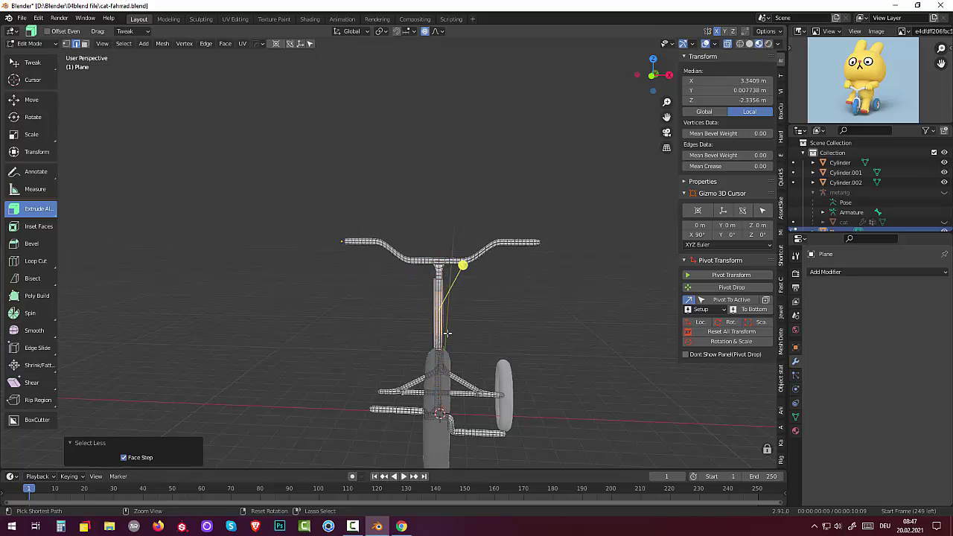
- Clear the selection and pick a shortest path along the vertical stem tube faces
left_click(531, 338)
mouse_move(519, 302)
middle_mouse_down()
mouse_move(443, 298)
mouse_move(509, 311)
middle_mouse_up()
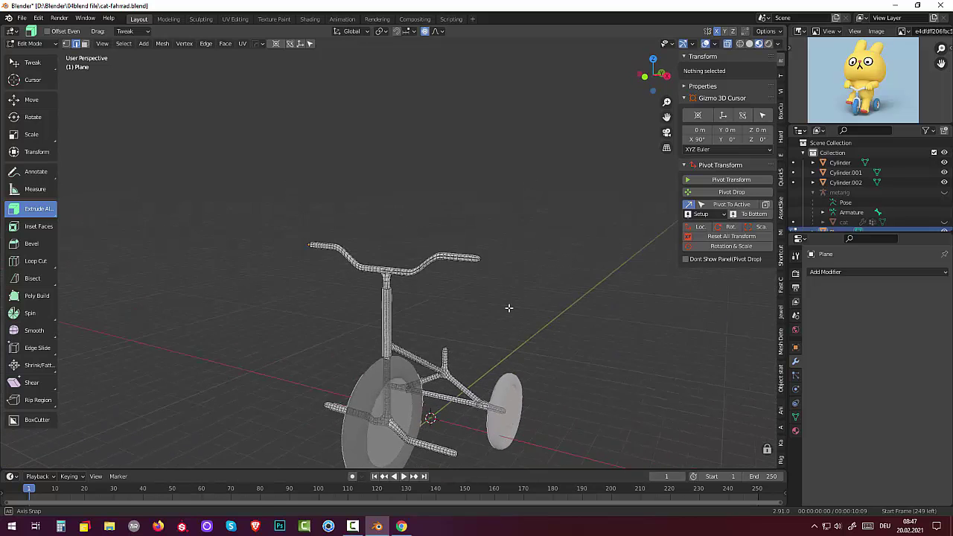
scroll(485, 330, "up", 3)
scroll(485, 330, "down", 2)
scroll(480, 330, "up", 2)
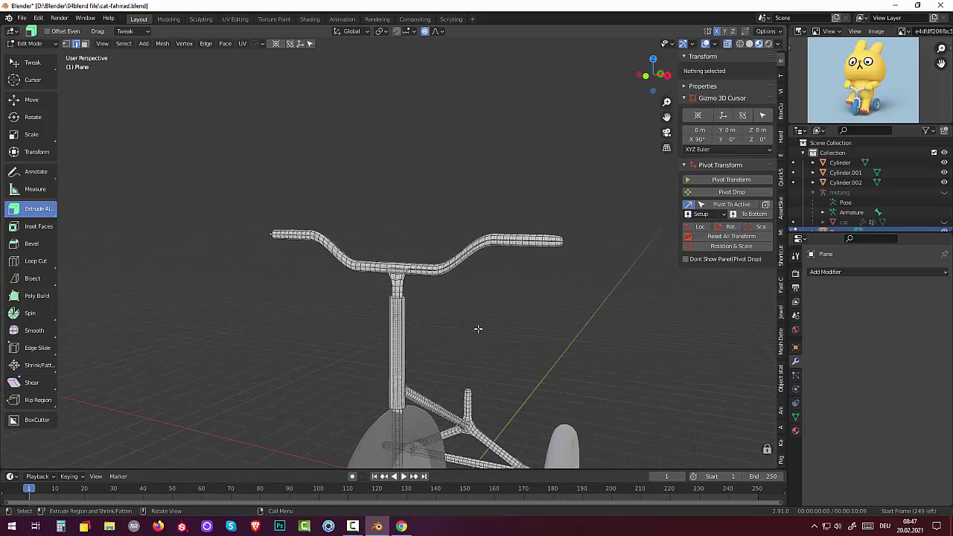
scroll(492, 333, "down", 2)
left_click(528, 340, "ctrl")
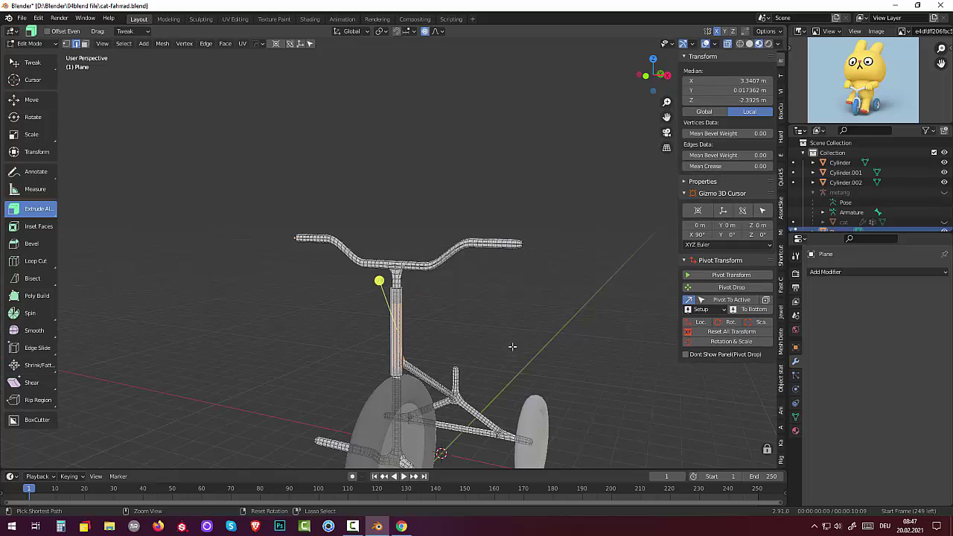
- Refine the stem path from handlebar joint to fork, then toggle out and back into Edit Mode
scroll(516, 340, "up", 3, "ctrl")
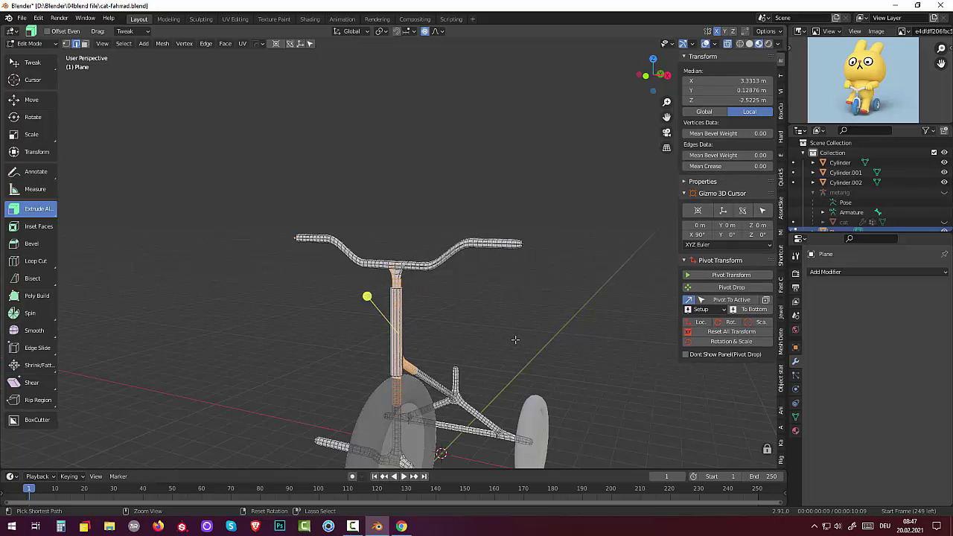
scroll(551, 338, "down", 1, "ctrl")
scroll(564, 345, "down", 1, "ctrl")
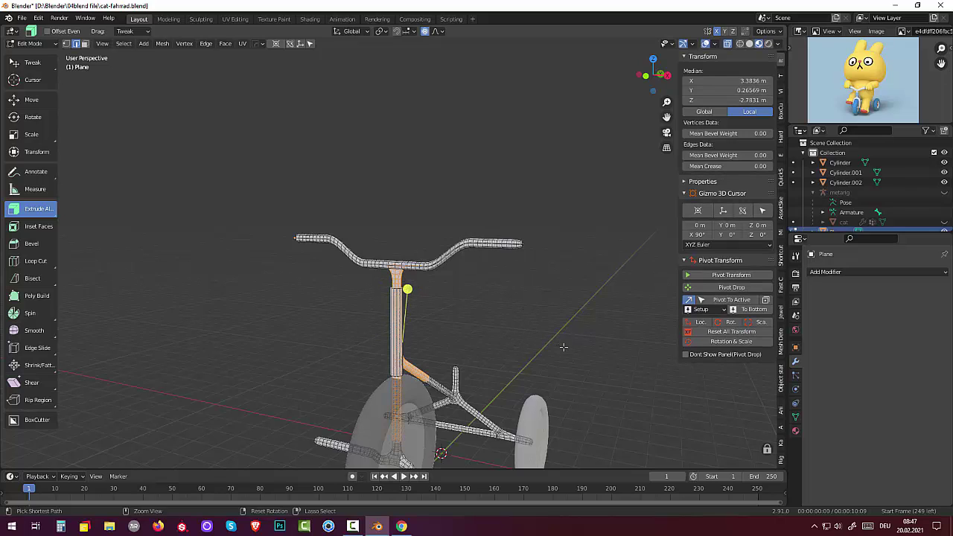
scroll(564, 344, "down", 1, "ctrl")
scroll(564, 347, "down", 1, "ctrl")
scroll(564, 347, "down", 1, "ctrl")
scroll(536, 348, "down", 1, "ctrl")
scroll(536, 347, "down", 1, "ctrl")
scroll(537, 349, "down", 1, "ctrl")
scroll(537, 349, "up", 2, "ctrl")
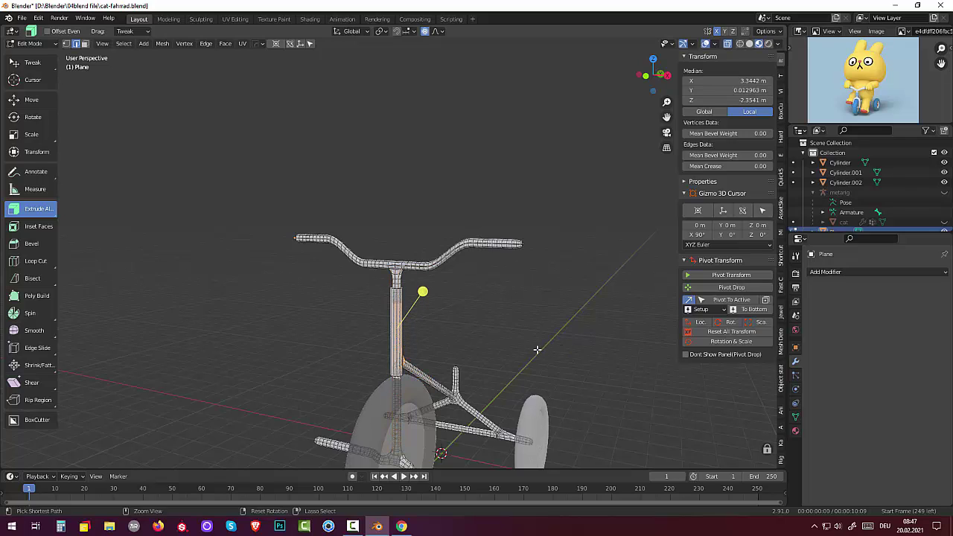
scroll(537, 349, "up", 1, "ctrl")
scroll(537, 349, "down", 1, "ctrl")
key("Tab")
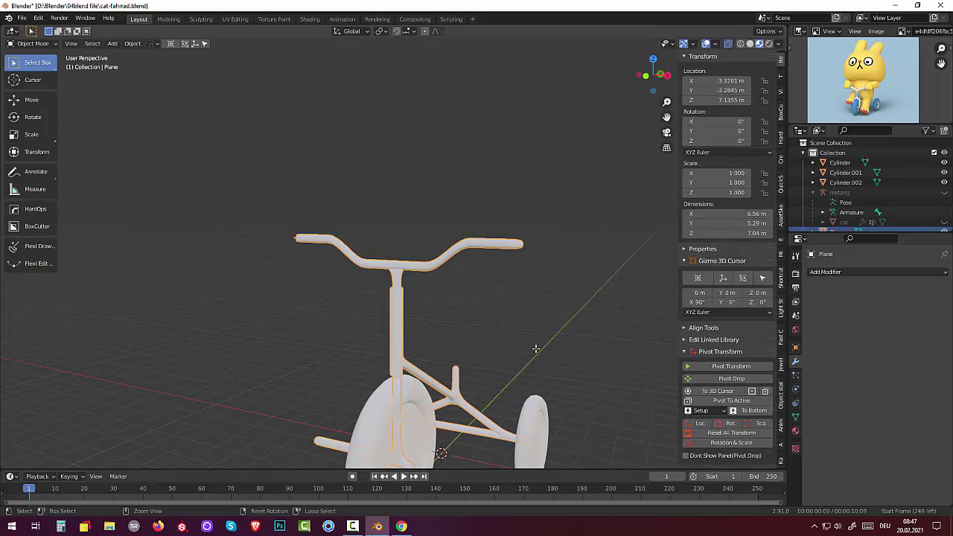
key("Tab")
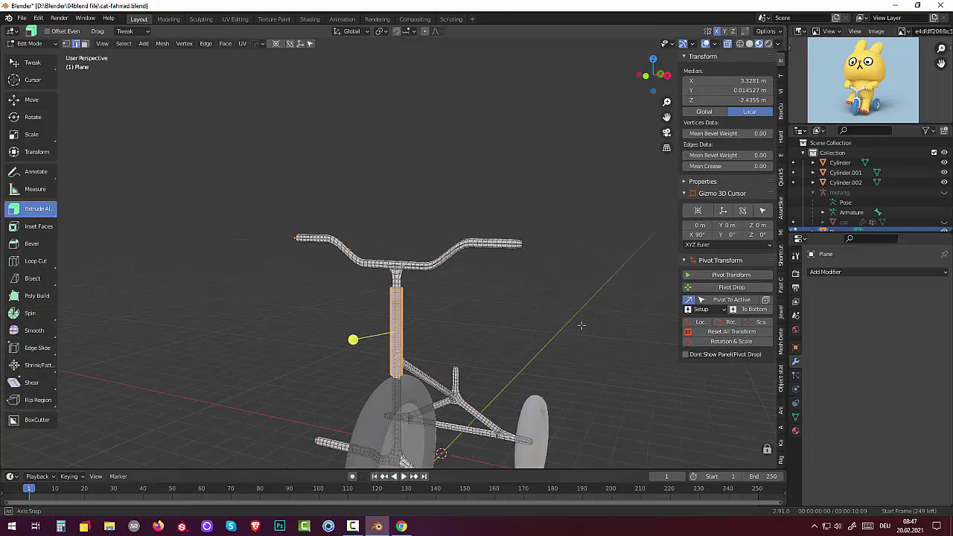
- Separate the selected stem into Plane.001 and select it in Object Mode
middle_click_drag(538, 342, 600, 317)
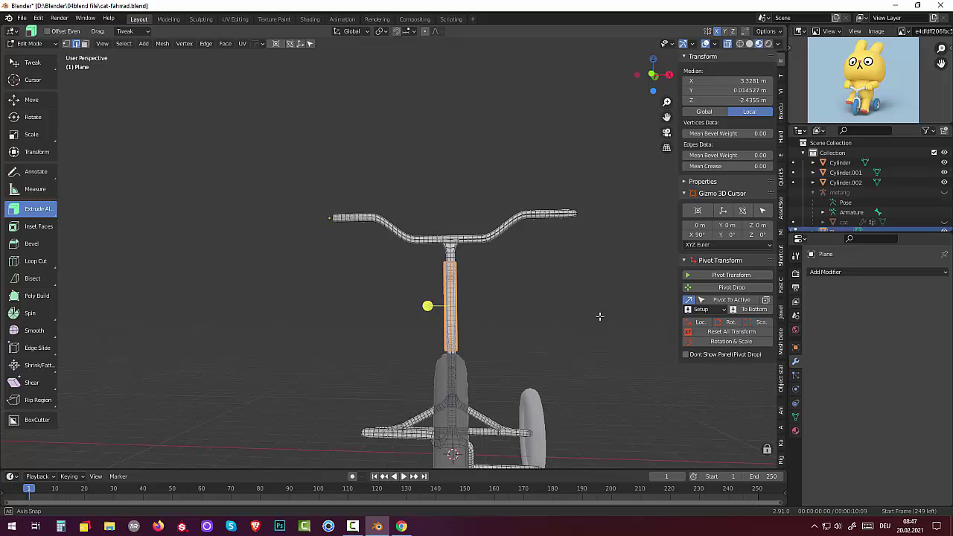
key("p")
left_click(542, 355)
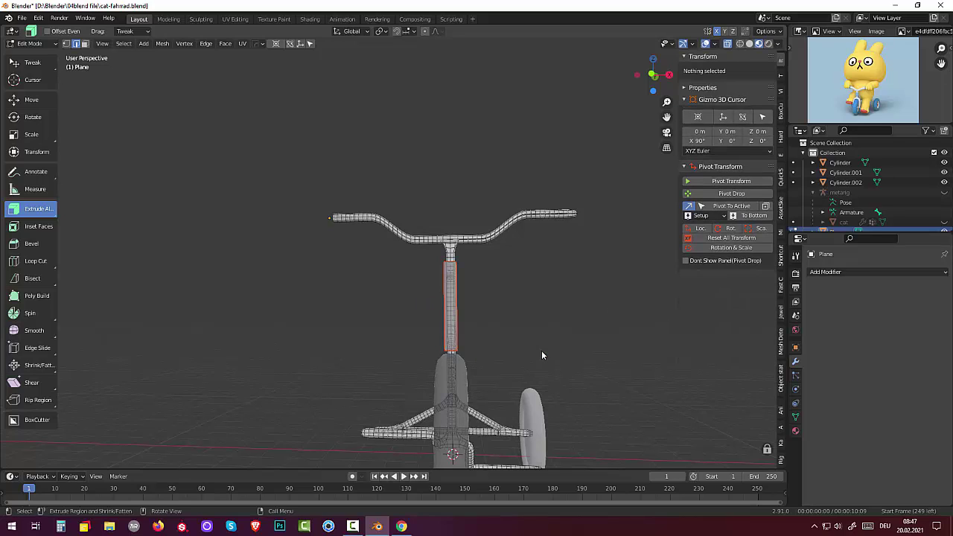
left_click(53, 45)
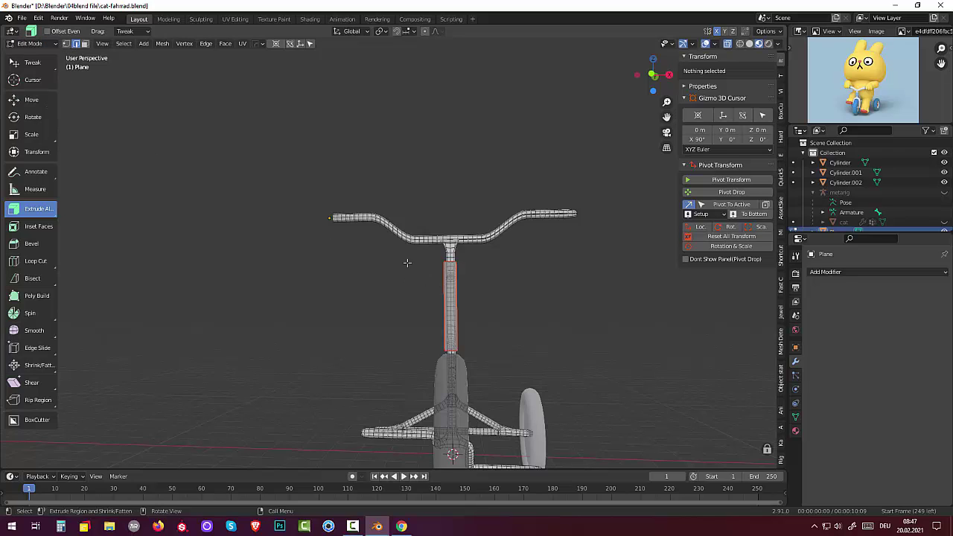
left_click(35, 44)
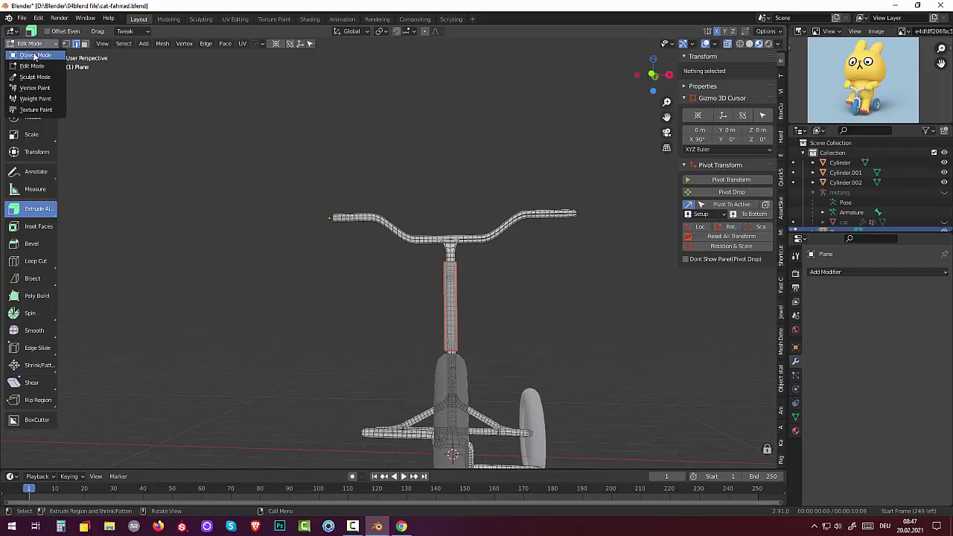
left_click(34, 56)
left_click(450, 303)
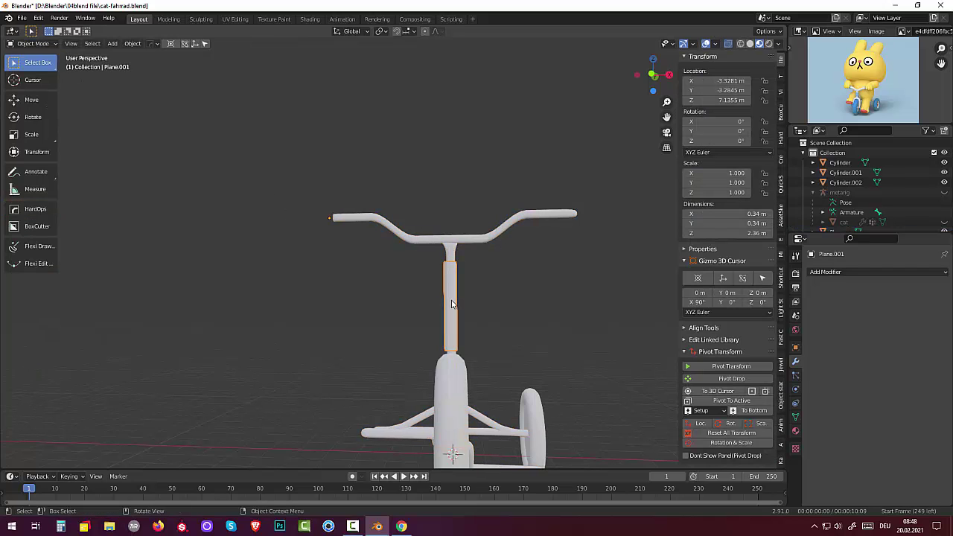
- Duplicate the stem as Plane.002 and move it 2.9539 m along X beside the tricycle
key("shift+d")
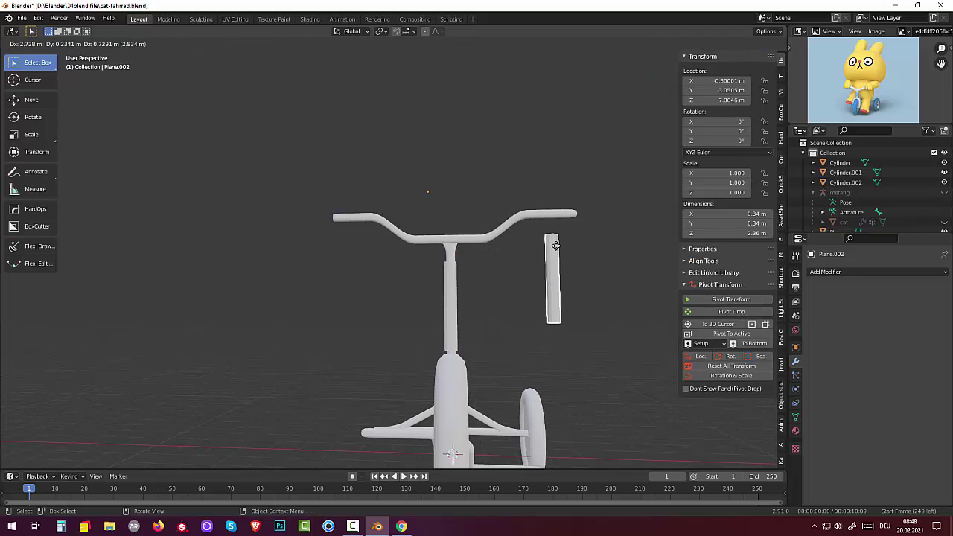
right_click(553, 248)
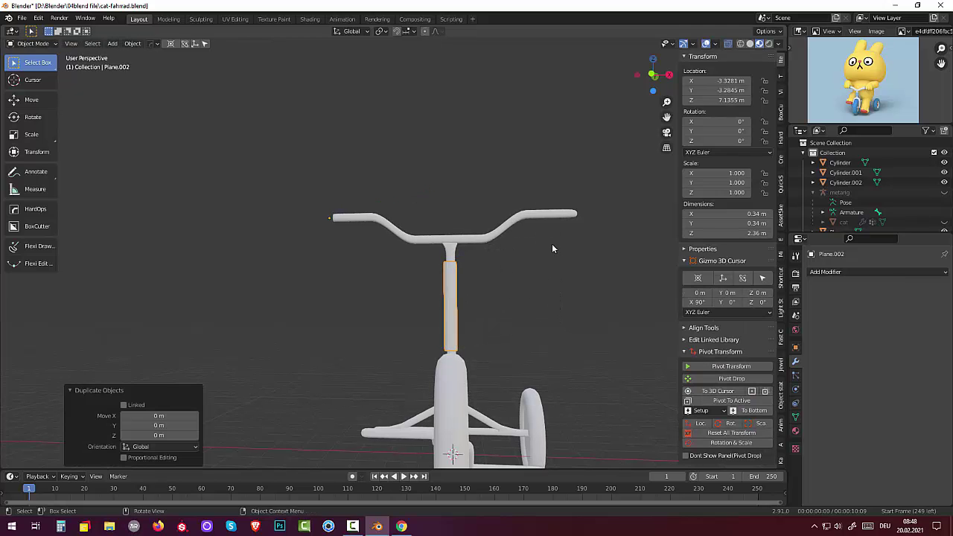
key("g")
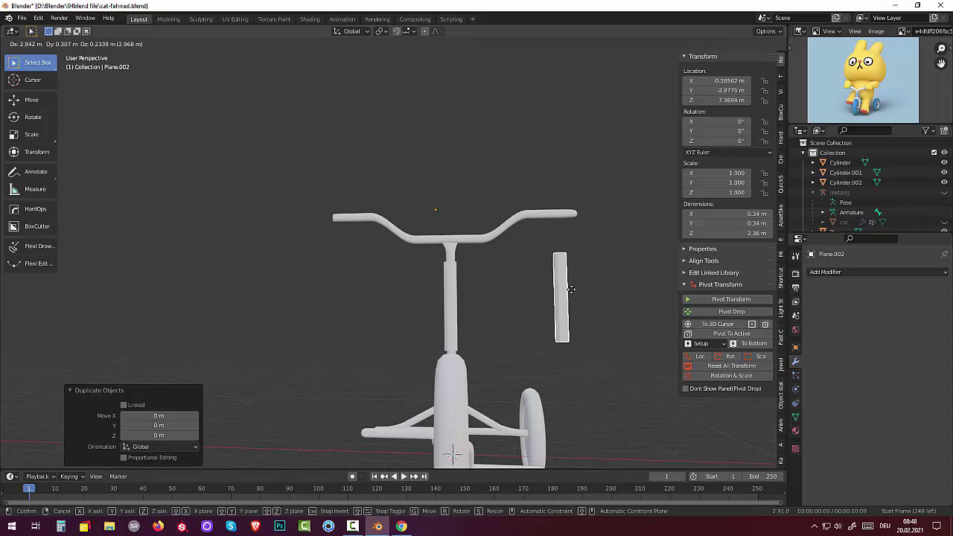
left_click(571, 290)
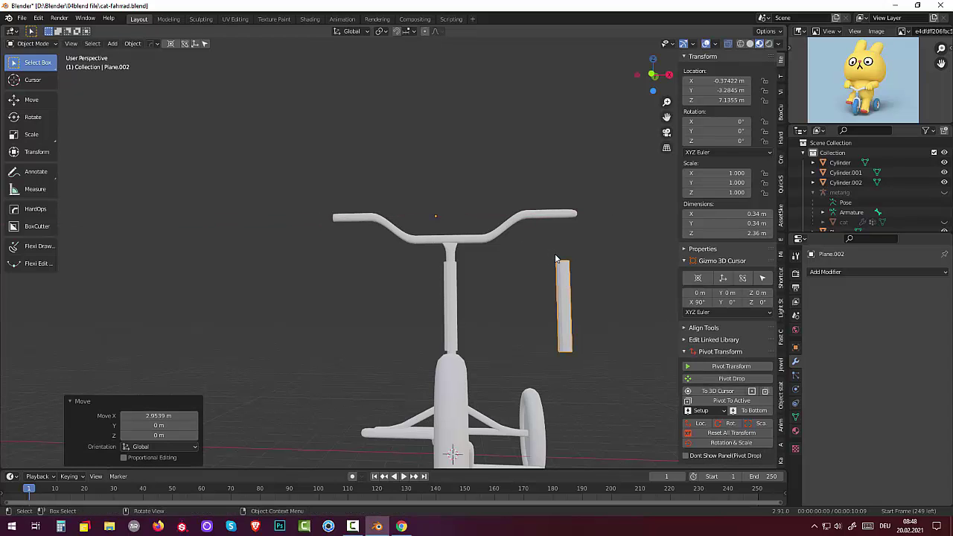
left_click(34, 43)
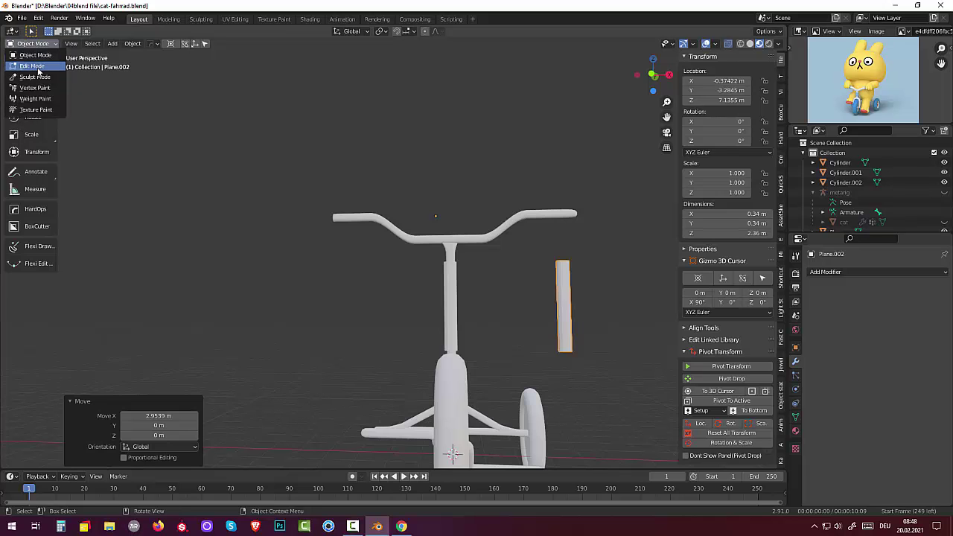
- In the copy's Edit Mode, select all of its mesh and separate it into Plane.003
left_click(33, 66)
key("a")
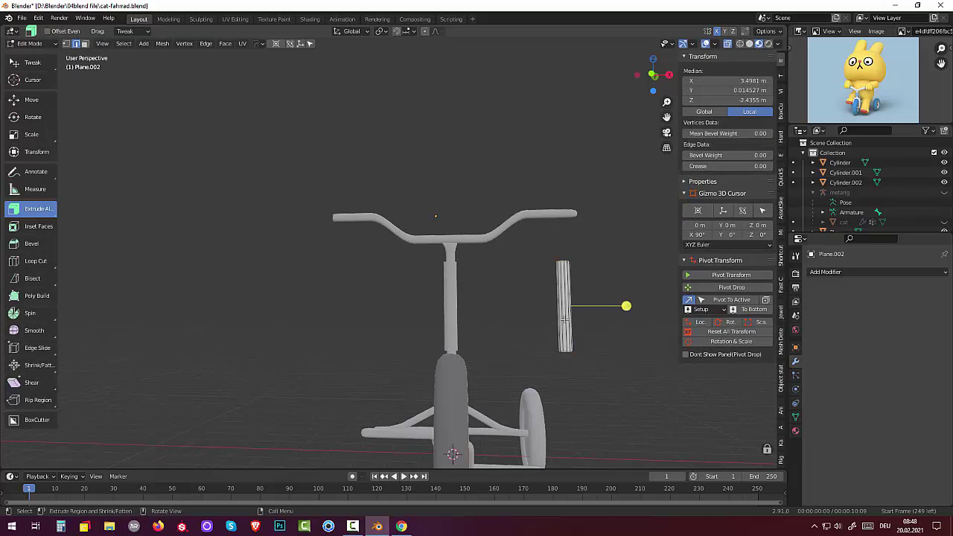
left_click(565, 319)
key("a")
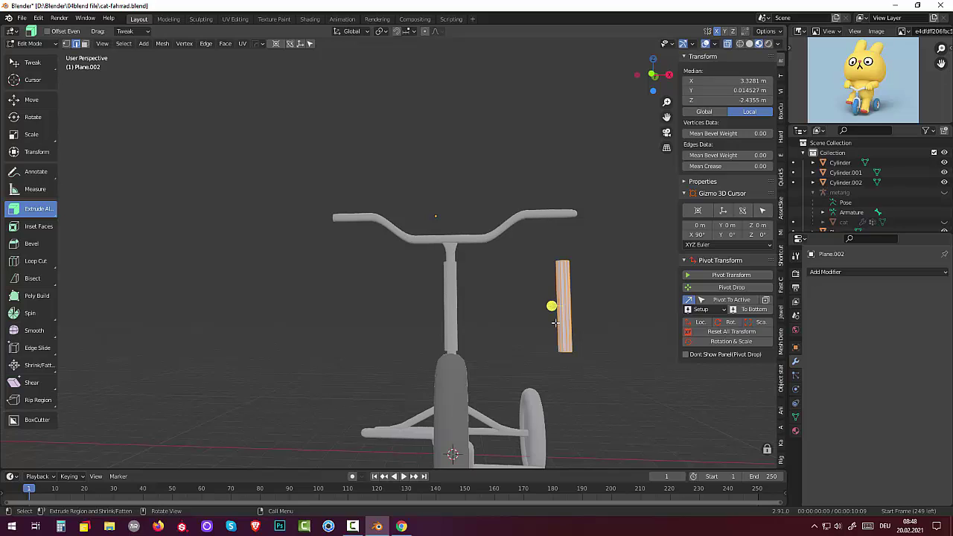
key("p")
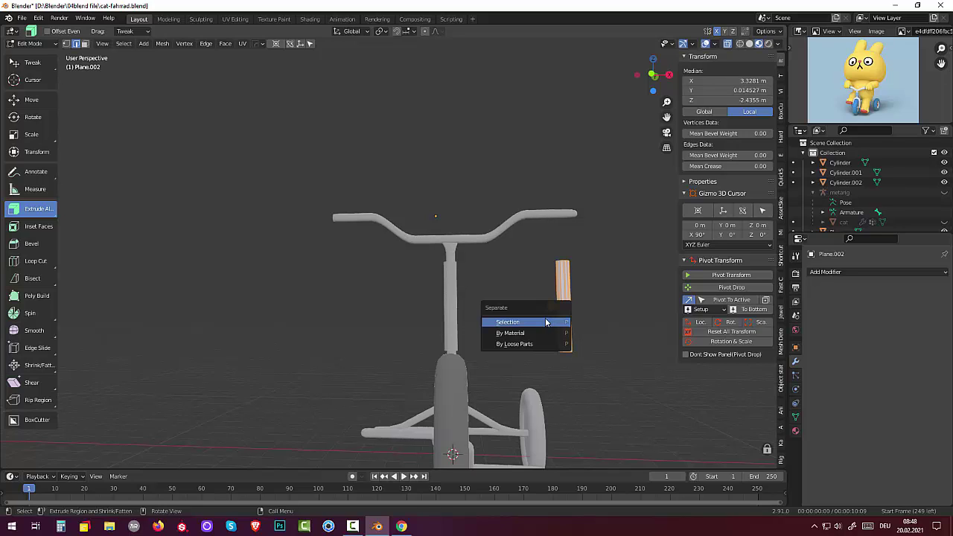
left_click(540, 324)
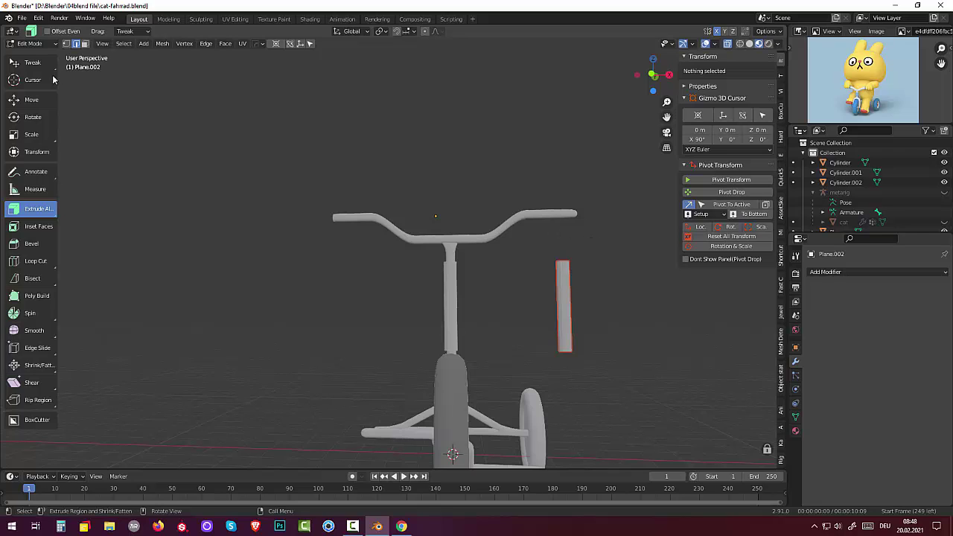
- Return to Object Mode and select the grip piece Plane.003
left_click(34, 44)
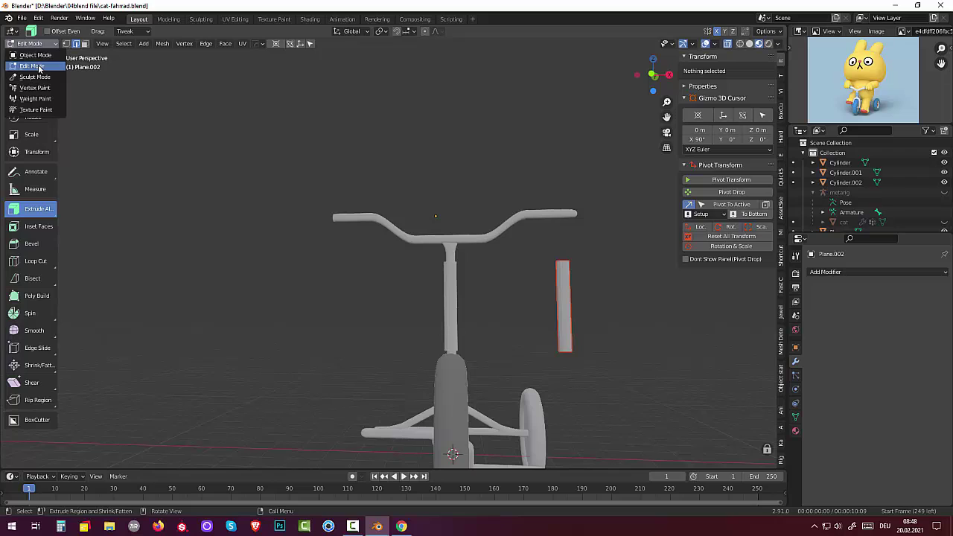
left_click(40, 67)
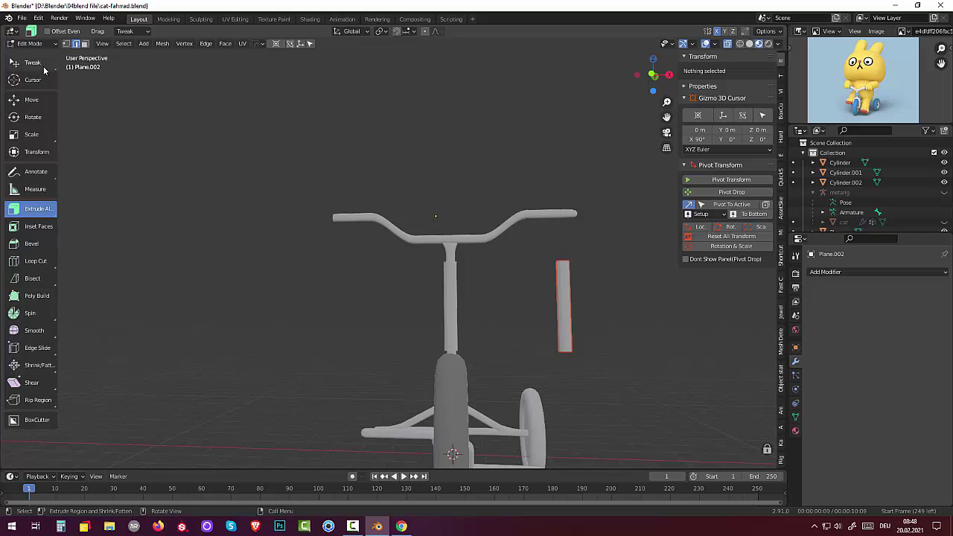
left_click(28, 45)
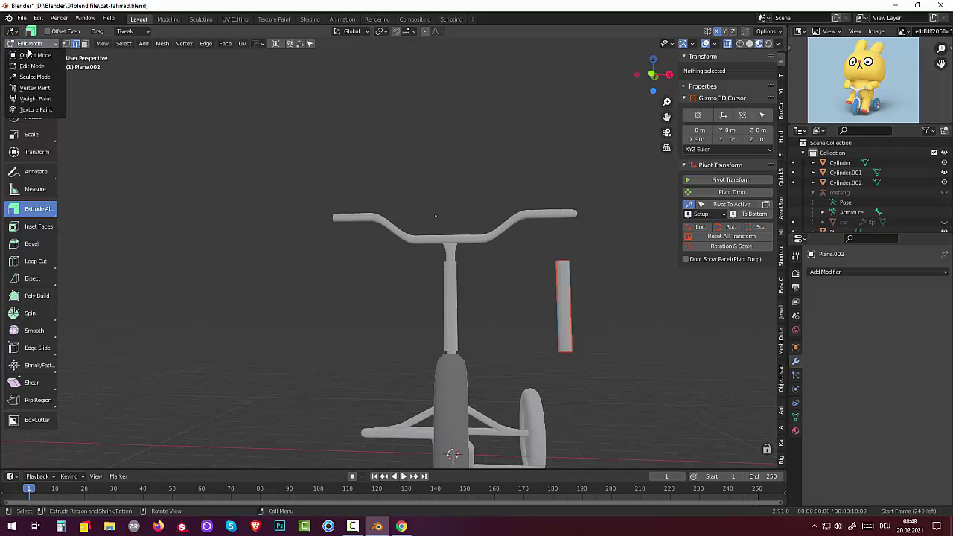
left_click(32, 57)
left_click(568, 306)
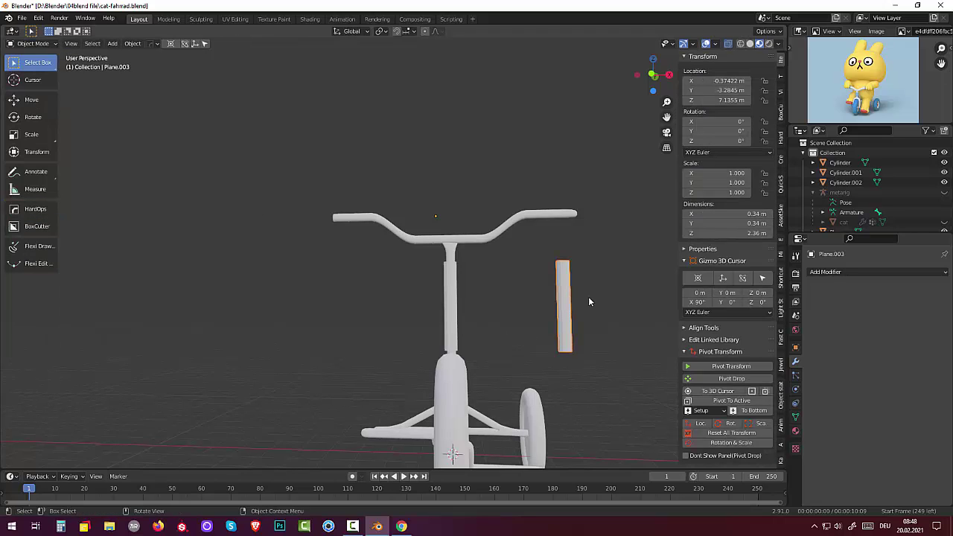
- Set the grip's origin to its geometry and rotate it 90° about Y
left_click(132, 43)
mouse_move(148, 65)
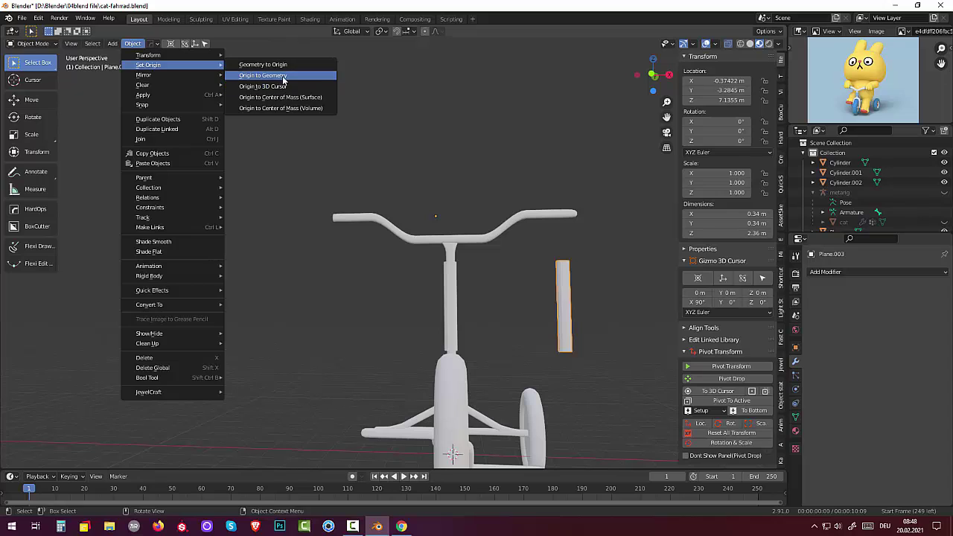
left_click(285, 76)
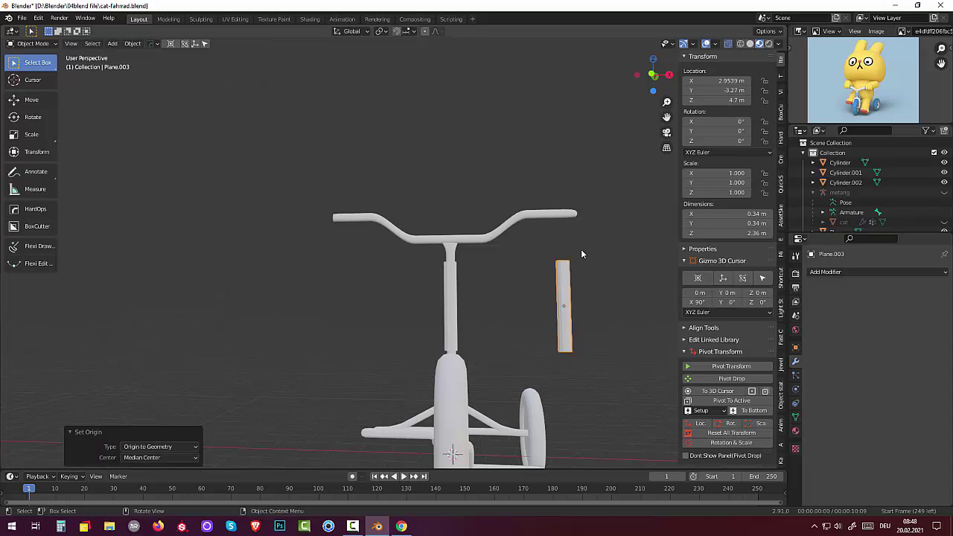
scroll(584, 249, "down", 1)
scroll(581, 251, "down", 1)
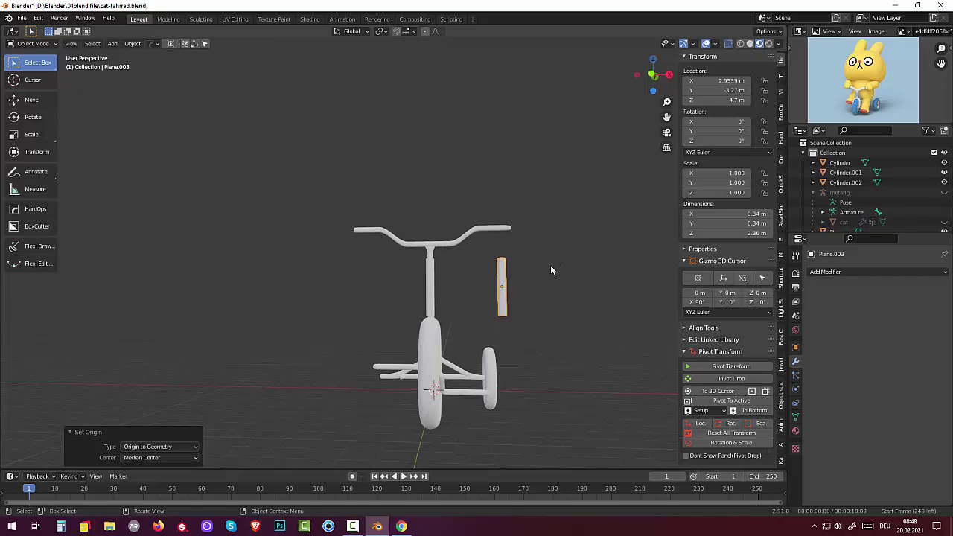
key("r")
type("y")
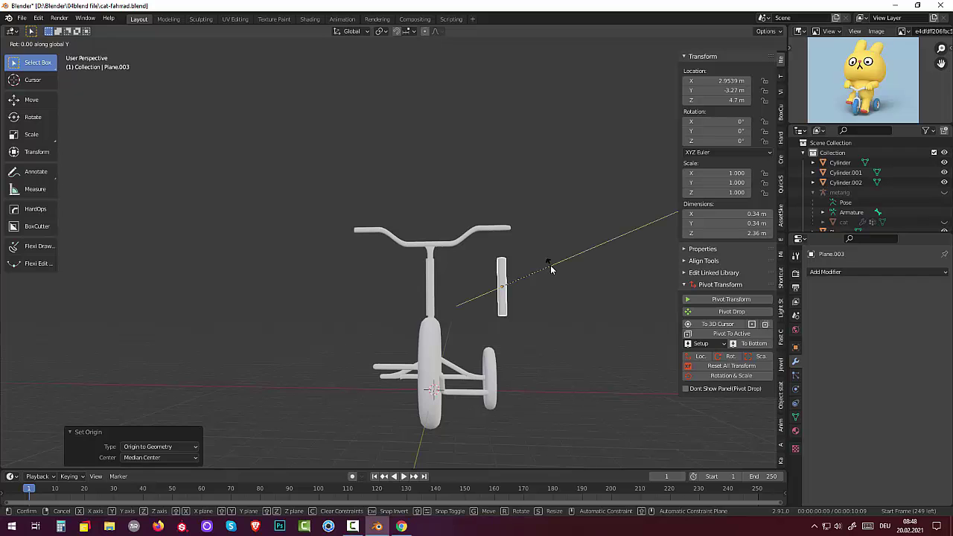
type("90")
key("Return")
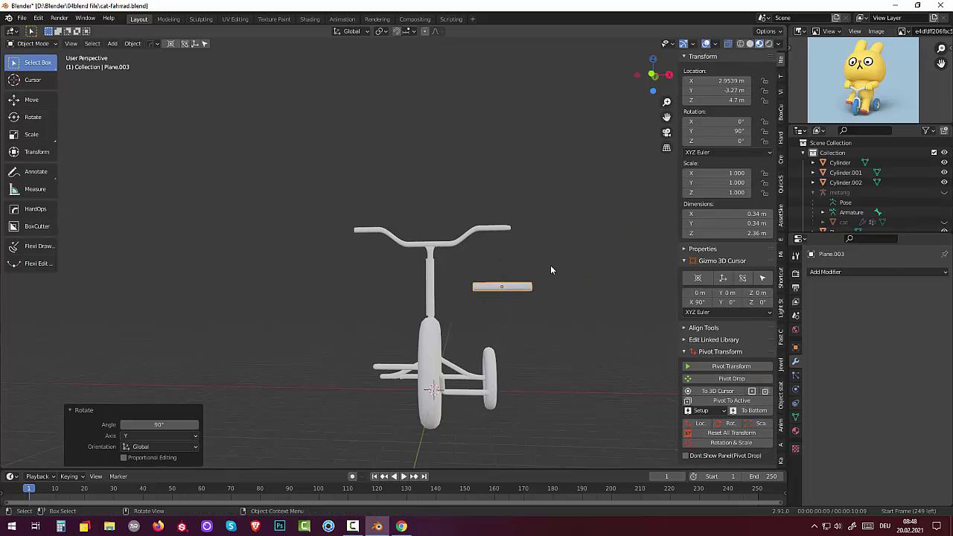
- Raise the grip to handlebar height at Z 7.1661 m and scale it to 0.555 along X
mouse_move(551, 268)
middle_mouse_down()
mouse_move(506, 288)
mouse_move(412, 296)
mouse_move(456, 279)
mouse_move(551, 281)
mouse_move(537, 284)
middle_mouse_up()
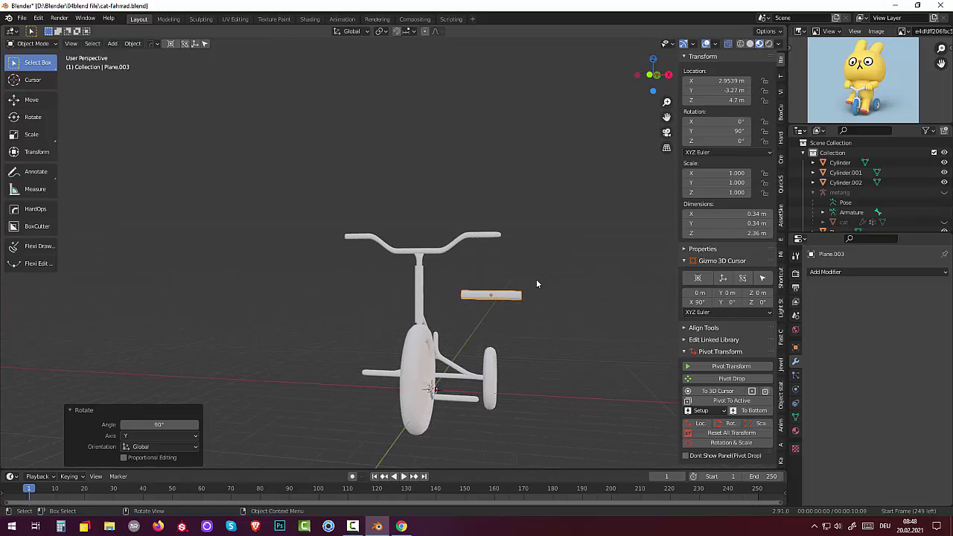
key("g")
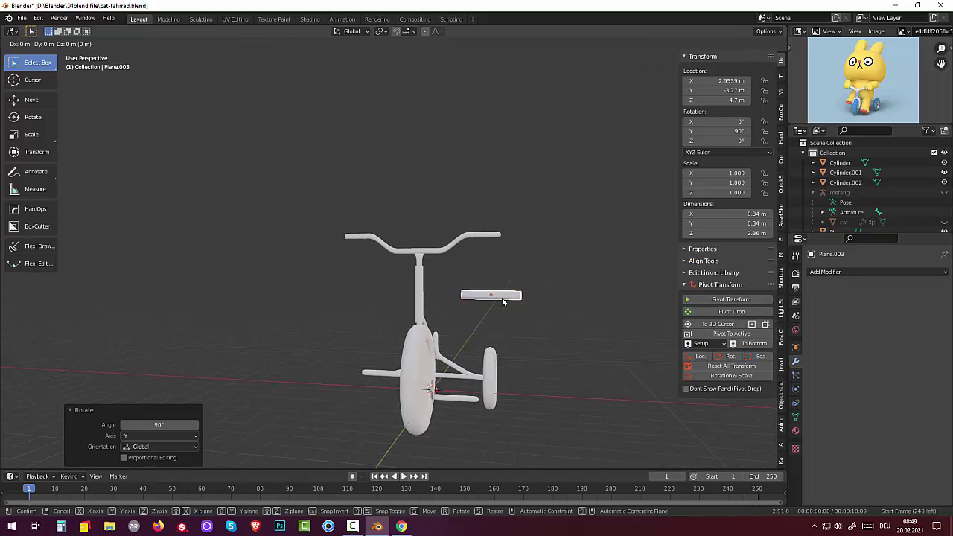
key("z")
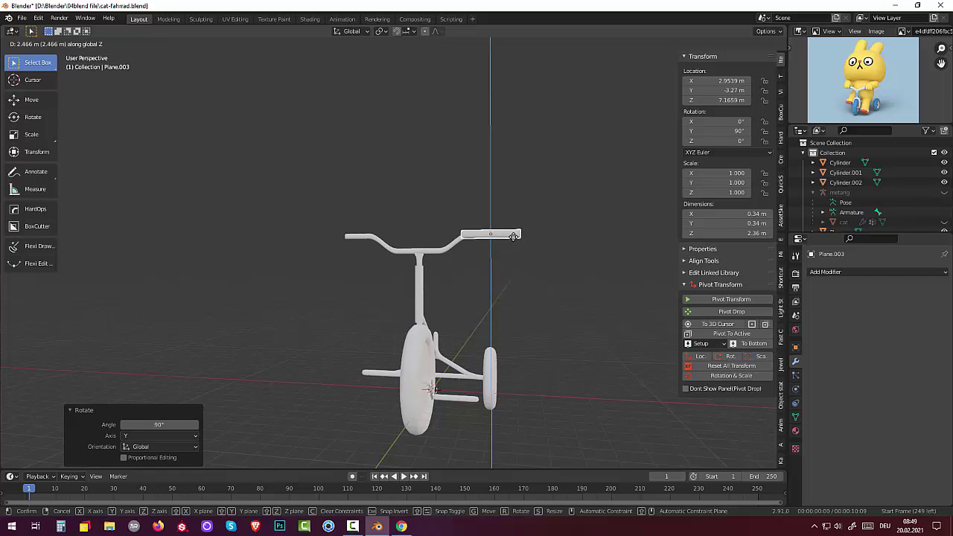
left_click(514, 238)
key("s")
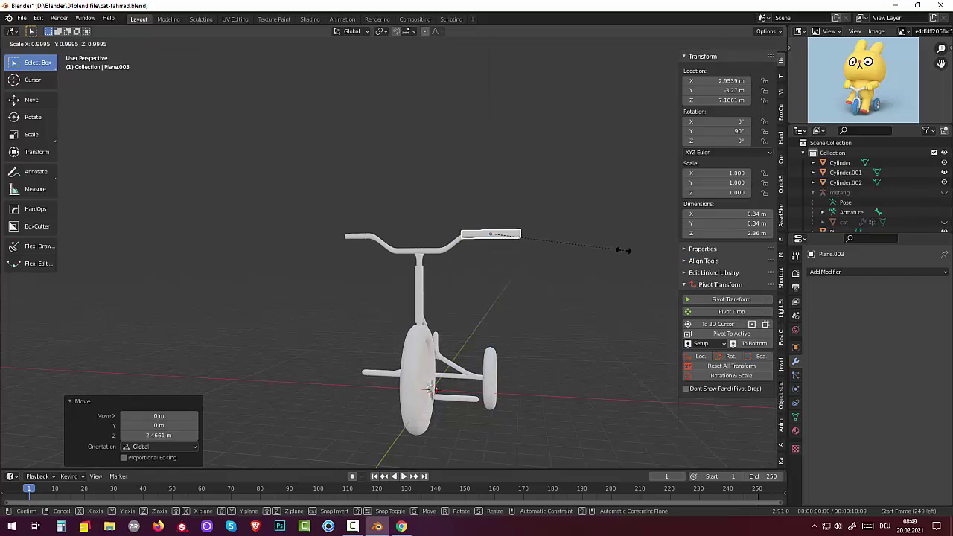
key("x")
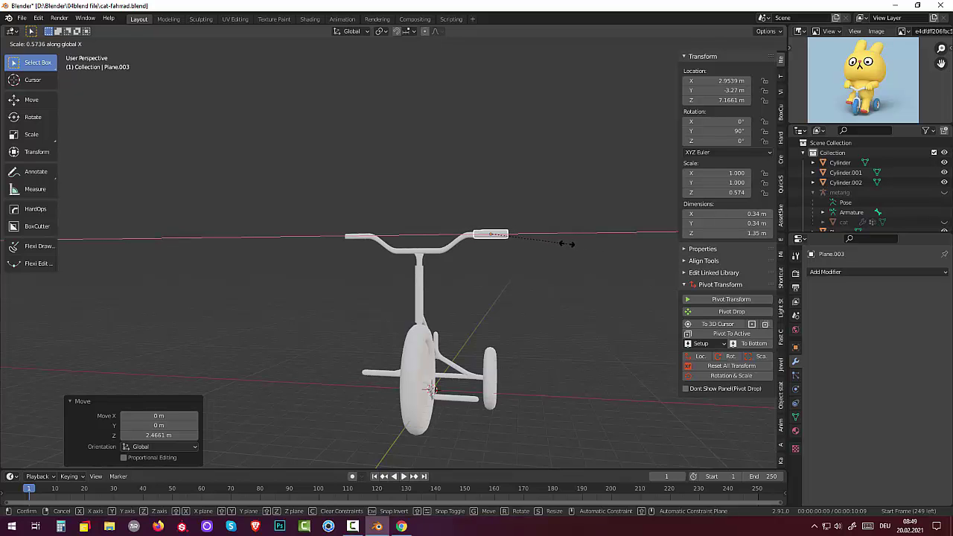
left_click(568, 246)
middle_click_drag(568, 242, 372, 252)
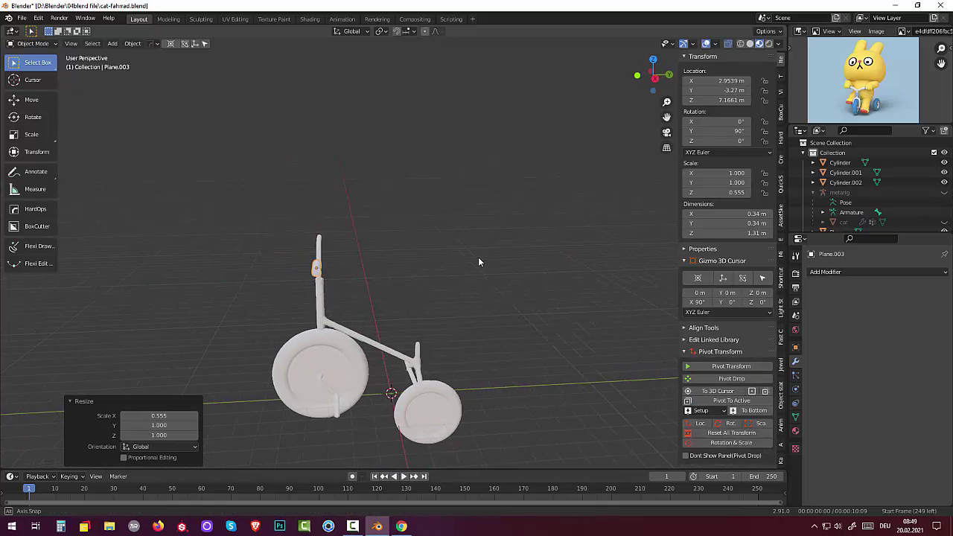
- Slide the grip along X by −0.26865 m onto the handlebar's right end
scroll(346, 252, "up", 2)
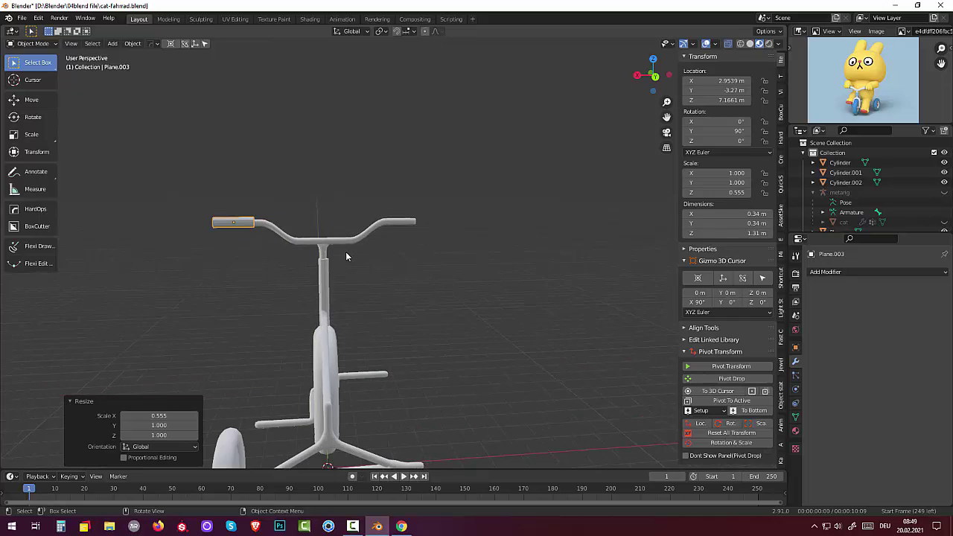
scroll(345, 252, "up", 1)
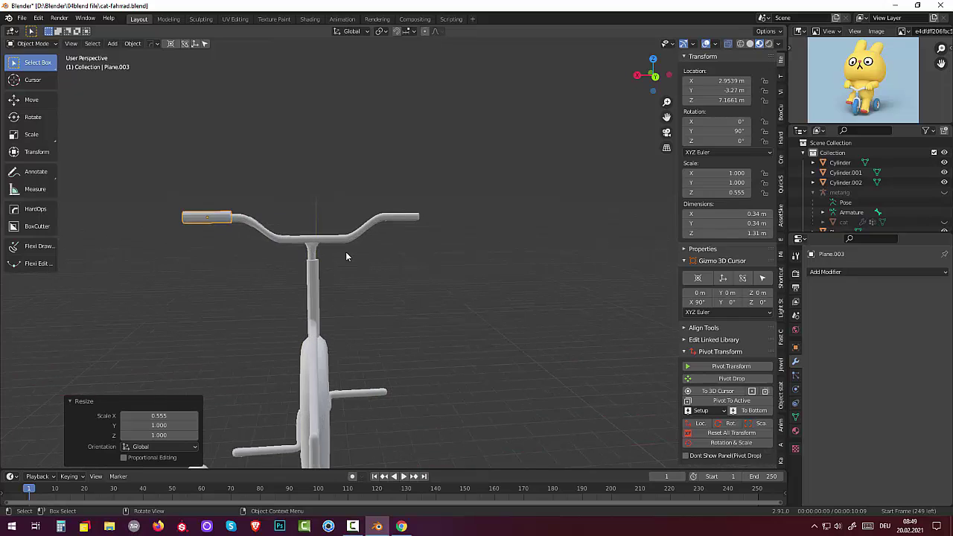
left_click(222, 217)
left_click(213, 216)
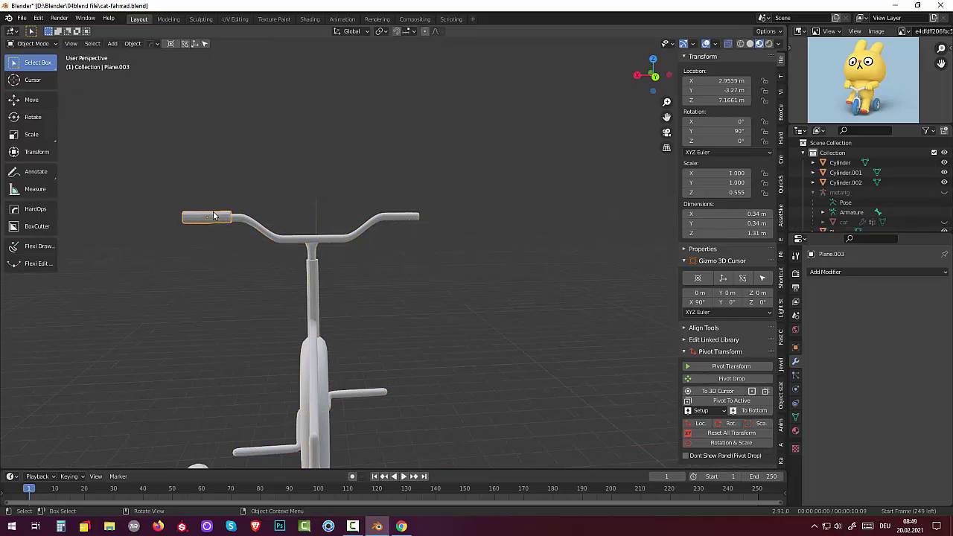
middle_click_drag(253, 236, 245, 266)
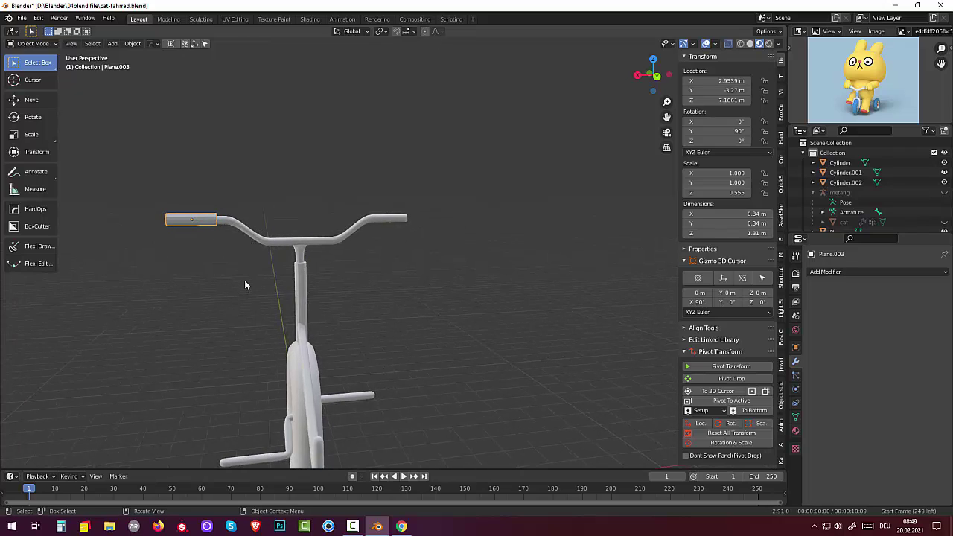
key("g")
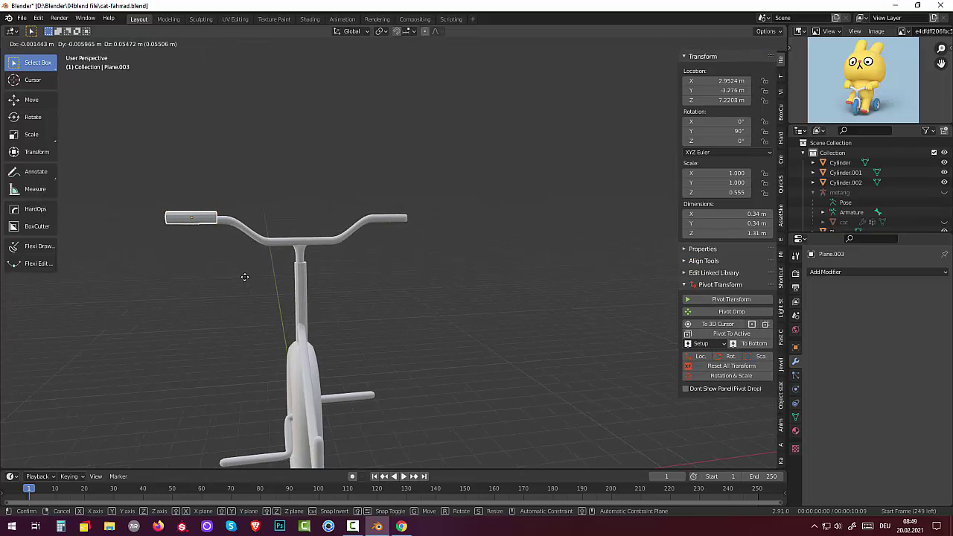
key("x")
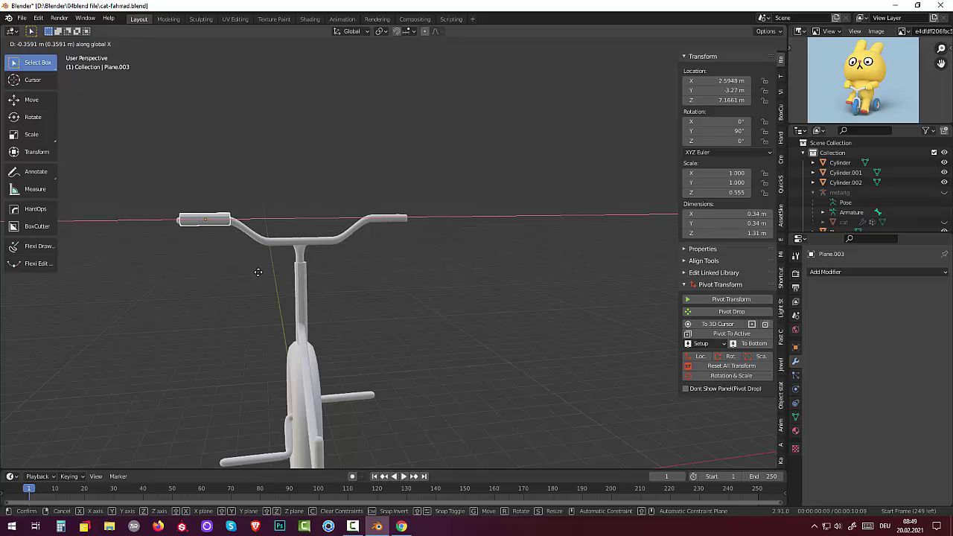
left_click(255, 271)
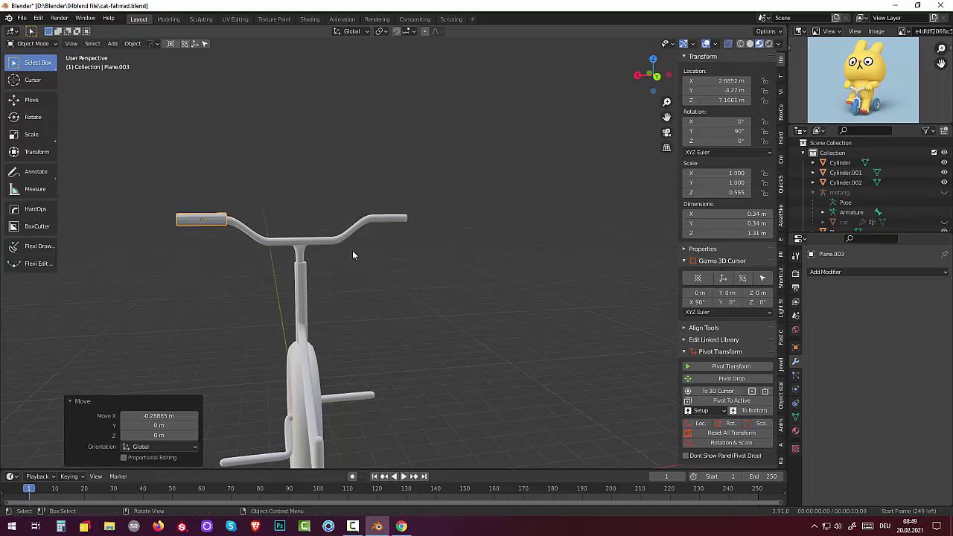
- Orbit to check the grip's placement at X 2.6852 m and reselect Plane.003
middle_click_drag(353, 250, 532, 271)
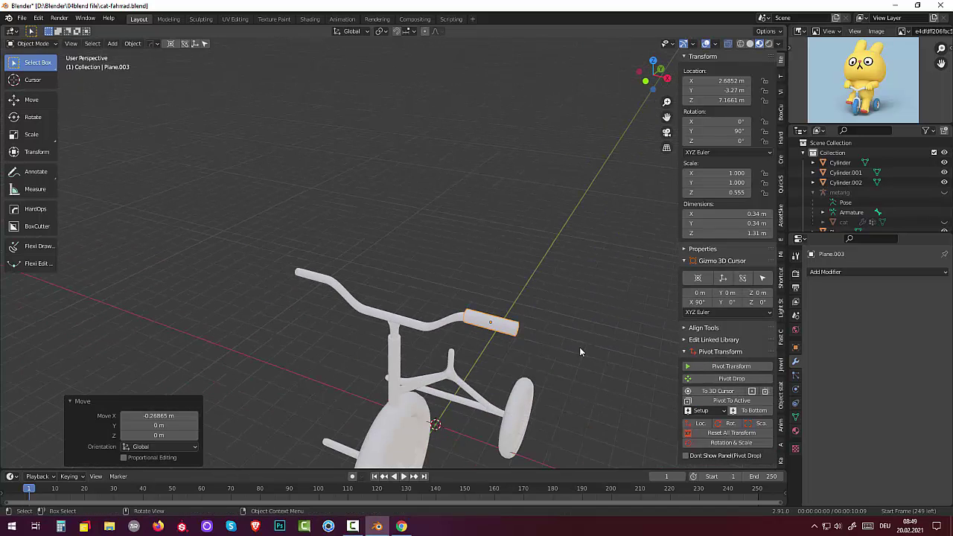
middle_click_drag(580, 351, 537, 295)
left_click(522, 295)
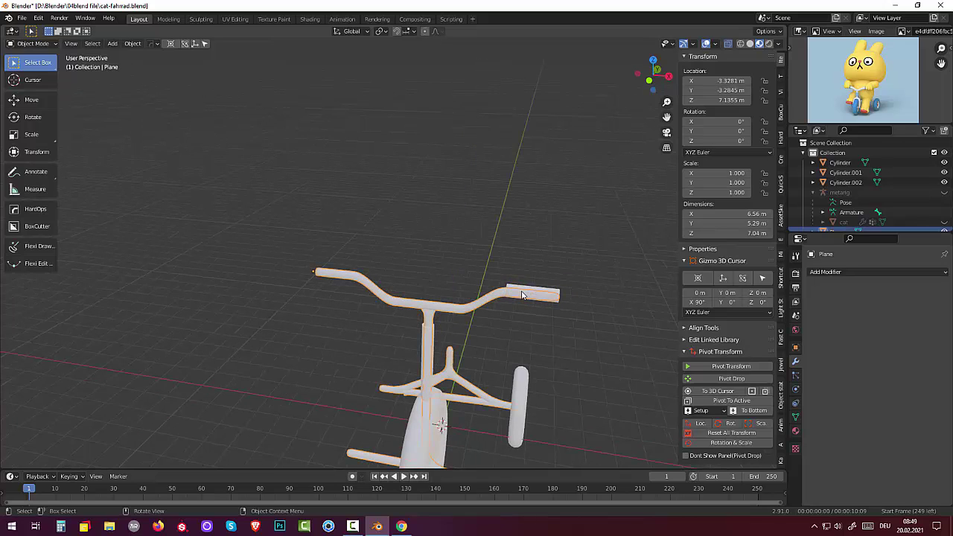
left_click(522, 296)
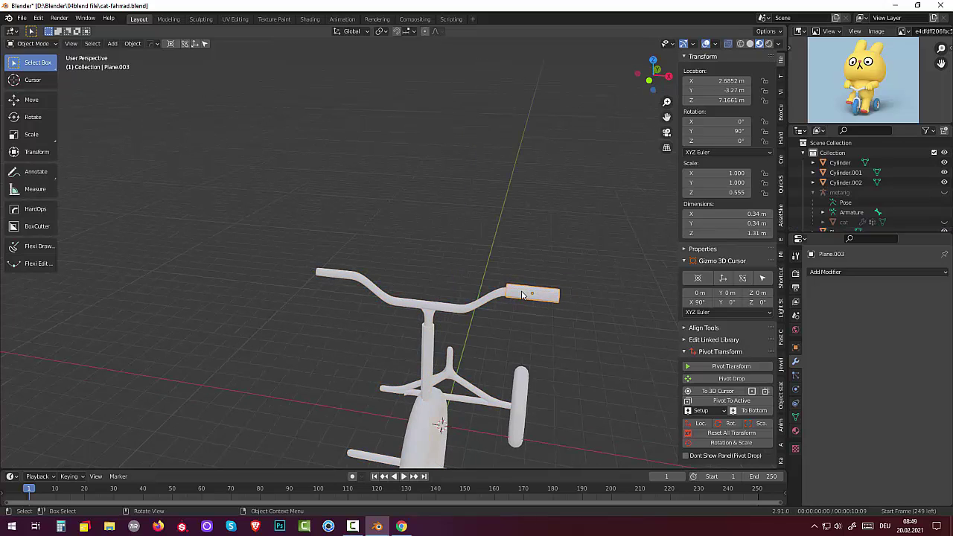
left_click(21, 45)
- In Edit Mode, loop-cut the grip and slide the new loop to factor -0.844
left_click(25, 67)
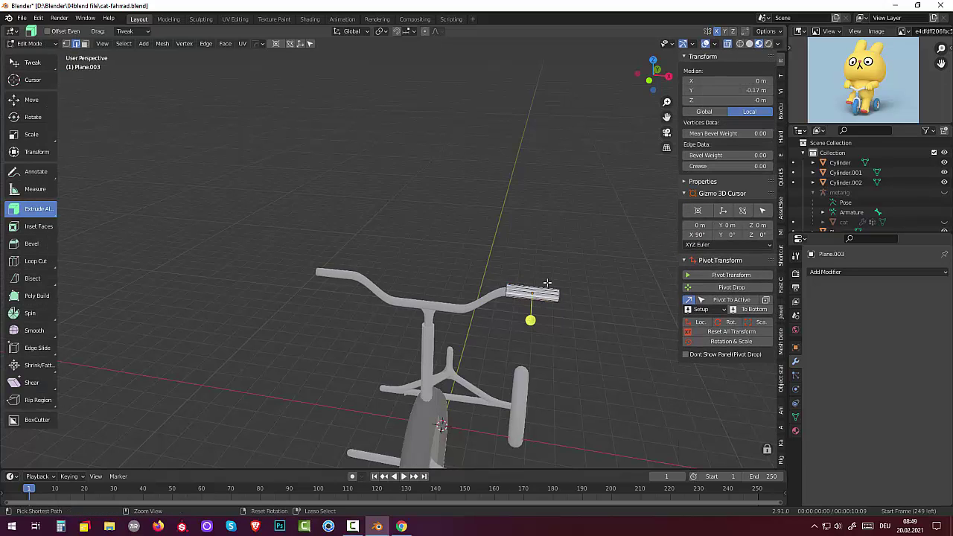
key("ctrl+r")
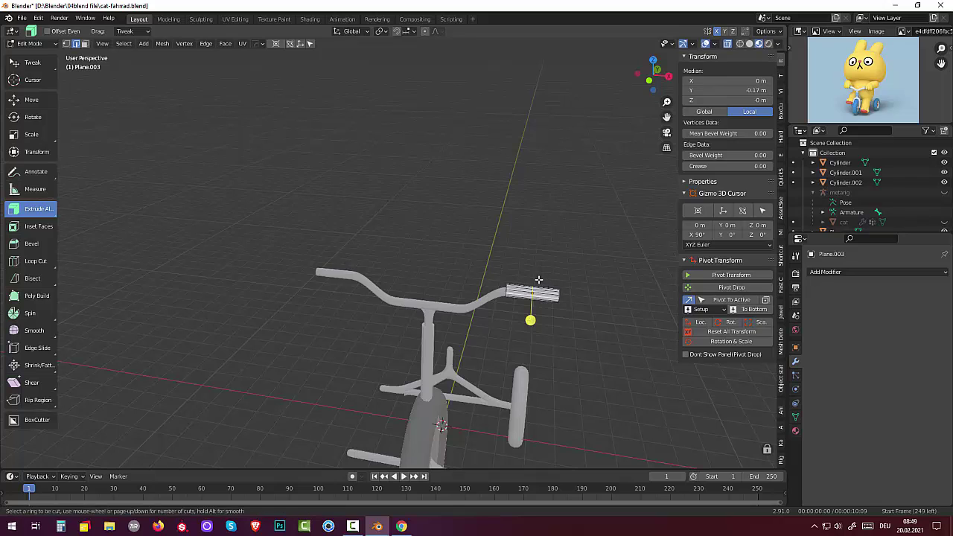
left_click(538, 280)
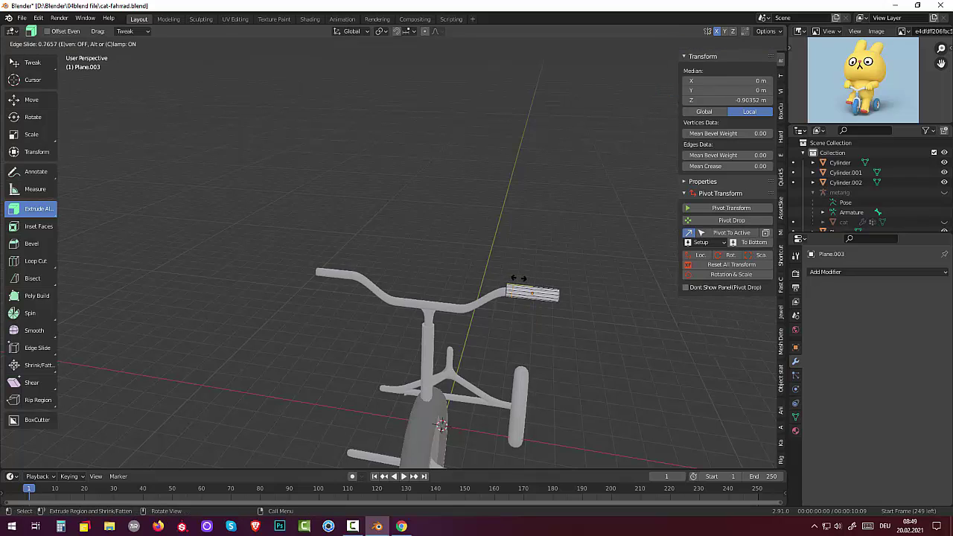
left_click(494, 251)
left_click(534, 299)
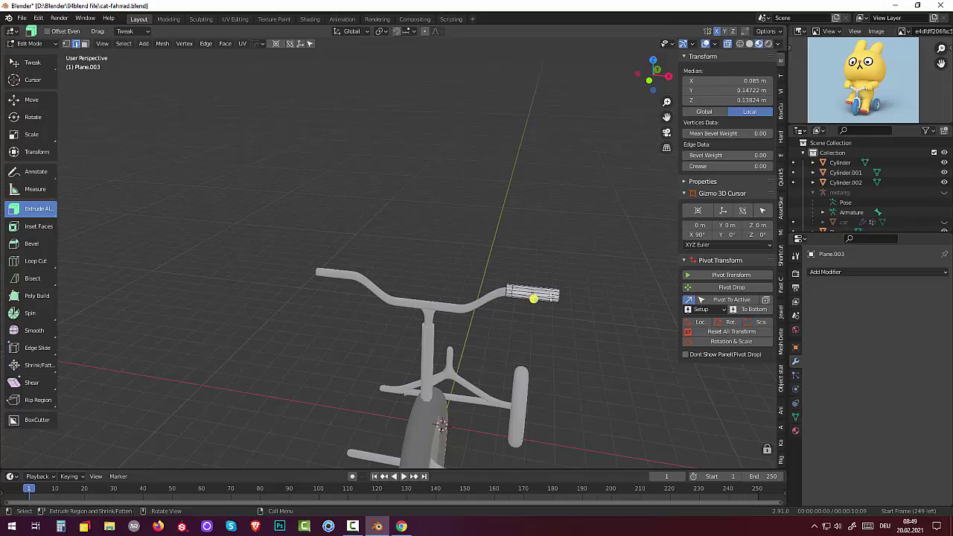
left_click(534, 299, "alt")
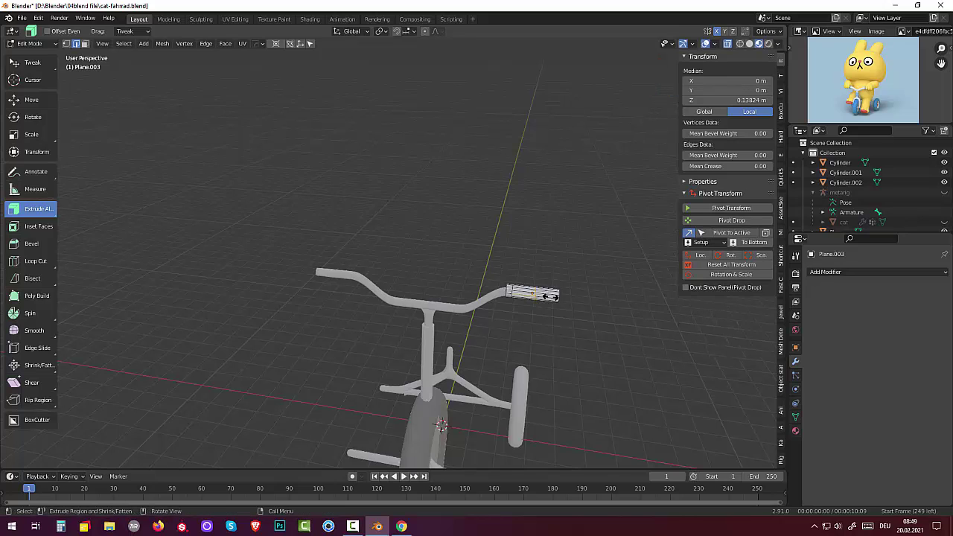
key("g")
key("g")
left_click(567, 303)
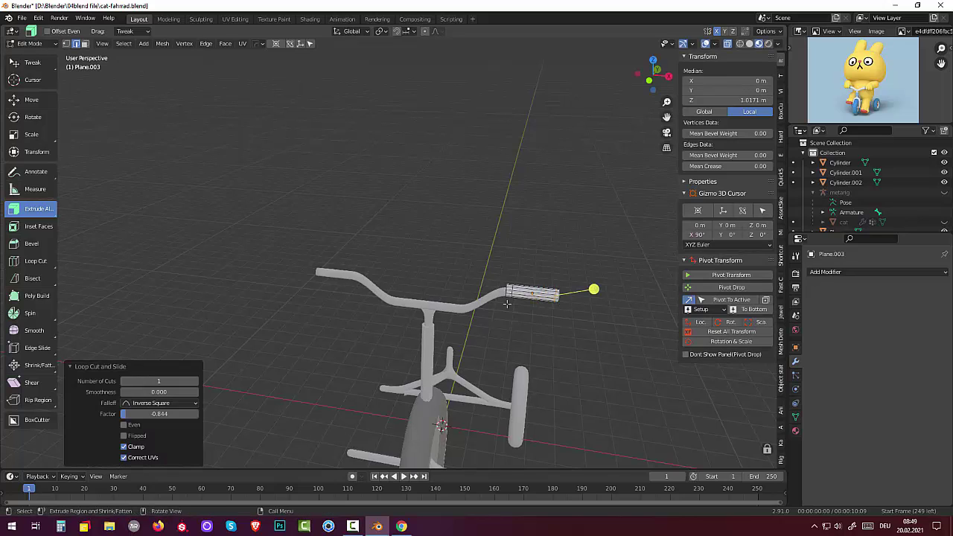
- Fatten the grip's inner-end edge loop outward about 0.1 into a collar ring
left_click(511, 294)
scroll(517, 320, "up", 2)
scroll(522, 318, "up", 3)
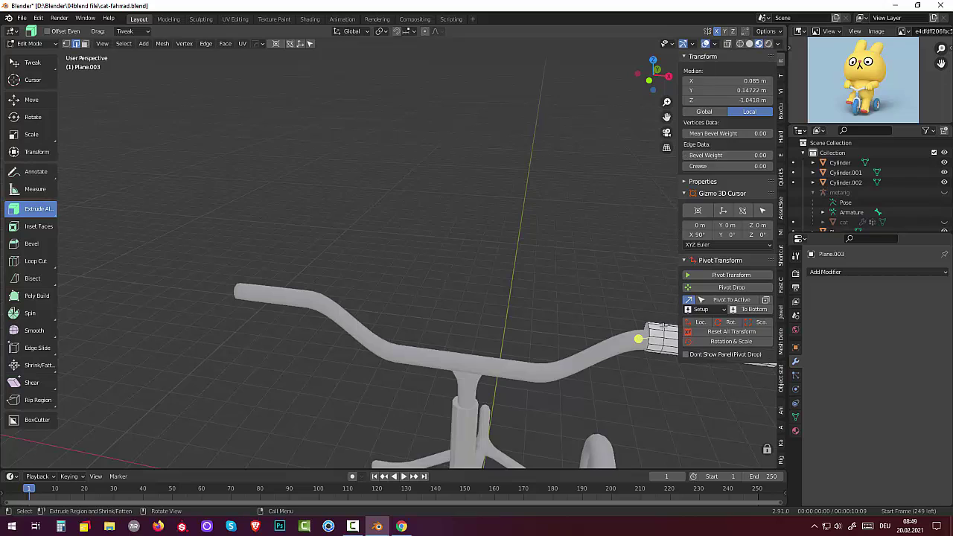
left_click(656, 336)
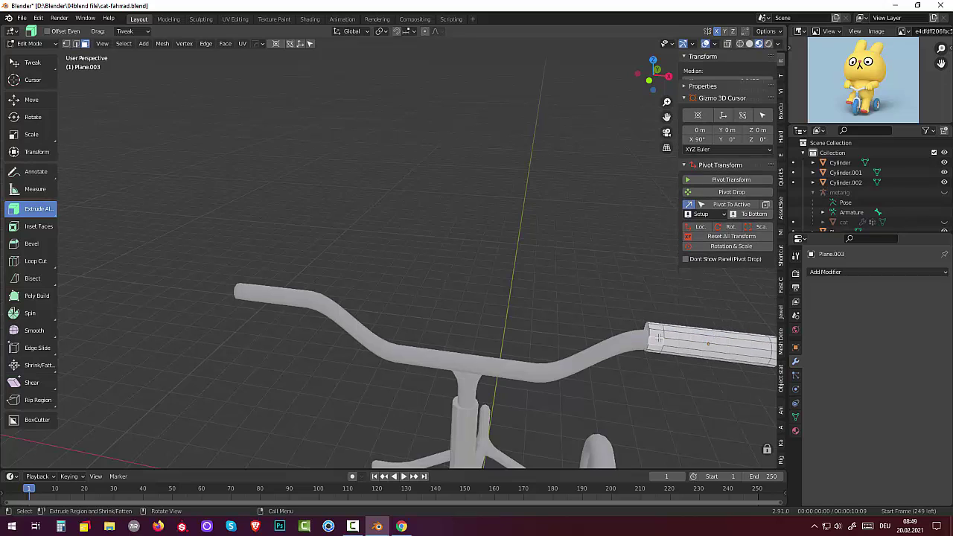
left_click(659, 339, "alt")
left_click(659, 339, "alt")
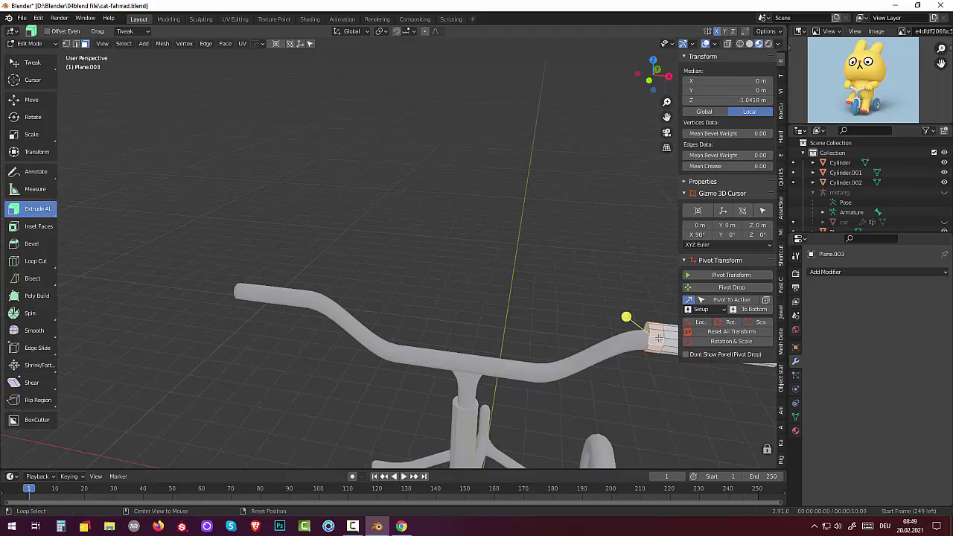
left_click_drag(626, 317, 621, 312)
left_click(621, 312)
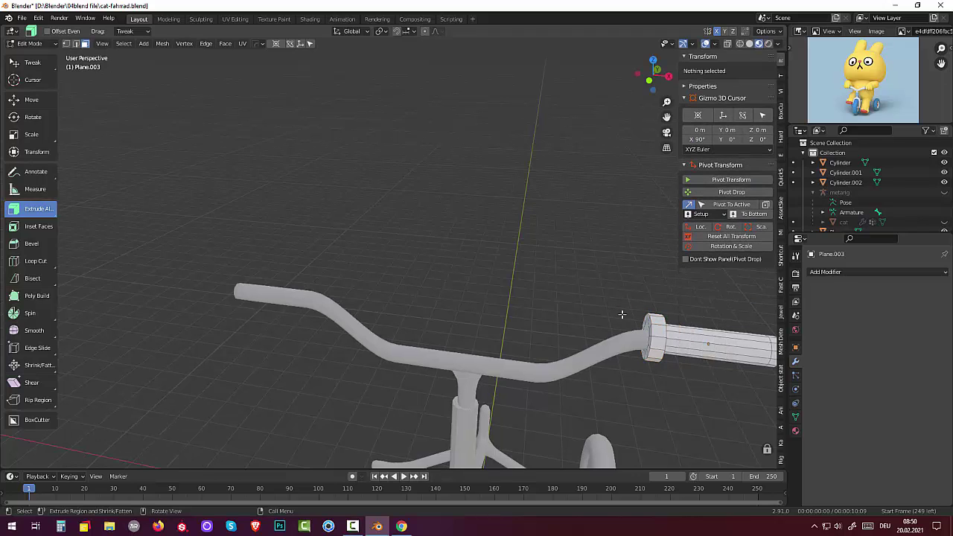
- Clear the selection and pick faces on the grip again
scroll(621, 313, "down", 2)
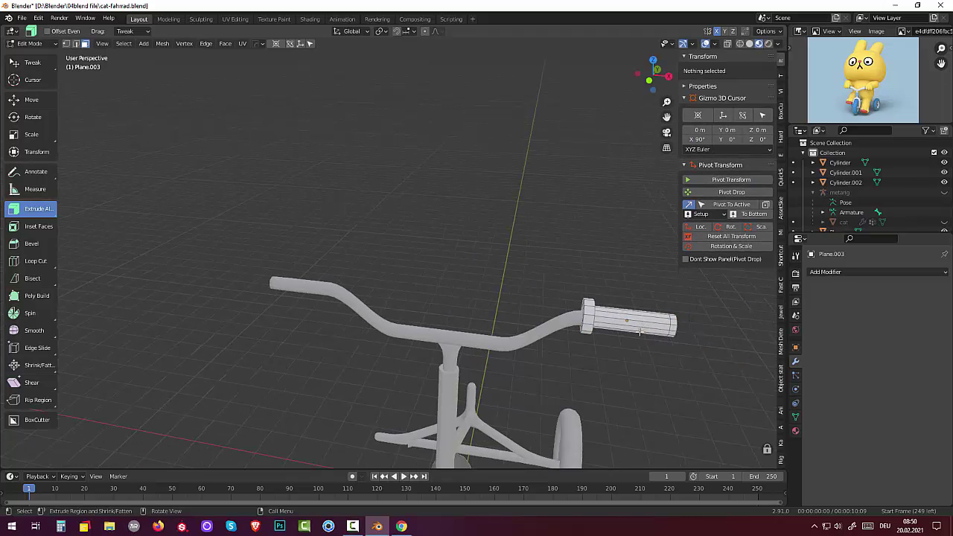
left_click(640, 332)
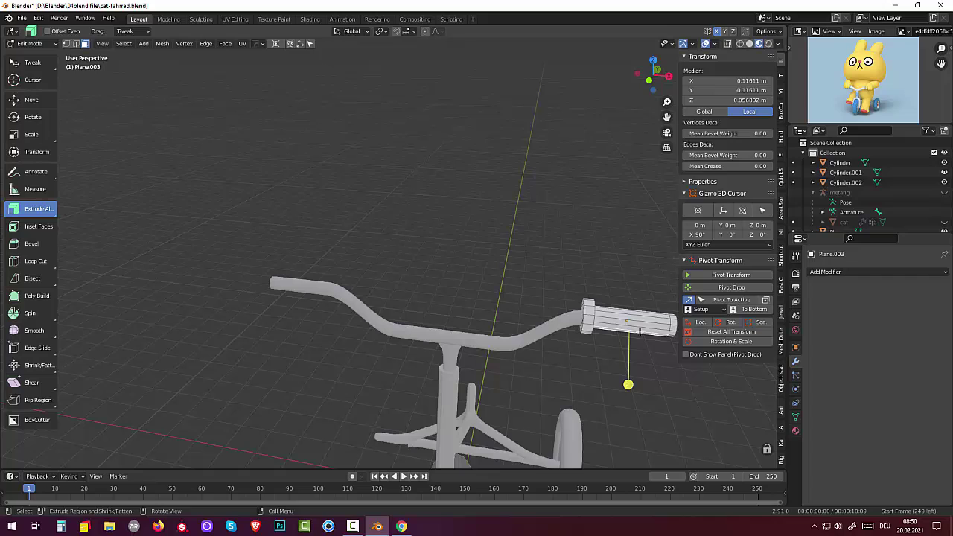
left_click(453, 387)
left_click(635, 330)
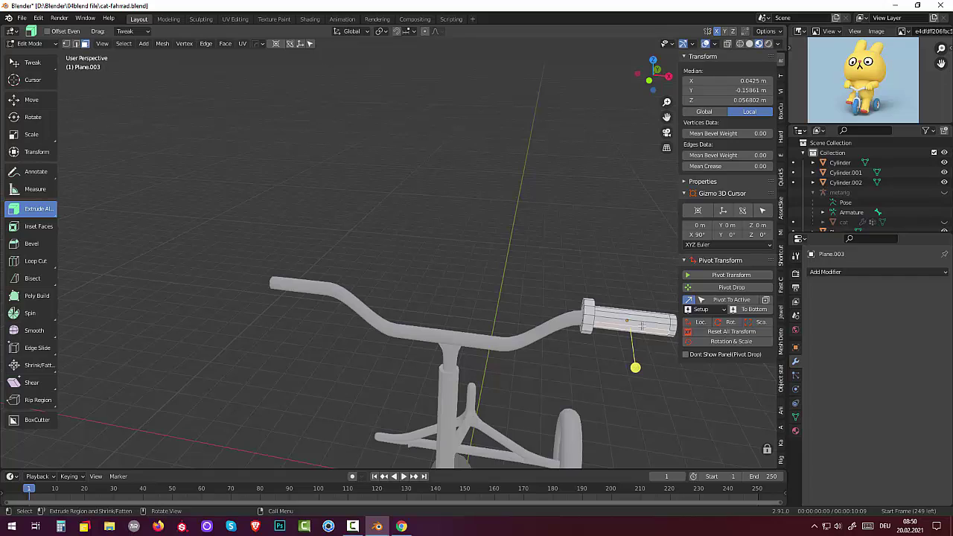
- Select the whole grip mesh and add a Subdivision Surface modifier
key("l")
left_click(832, 274)
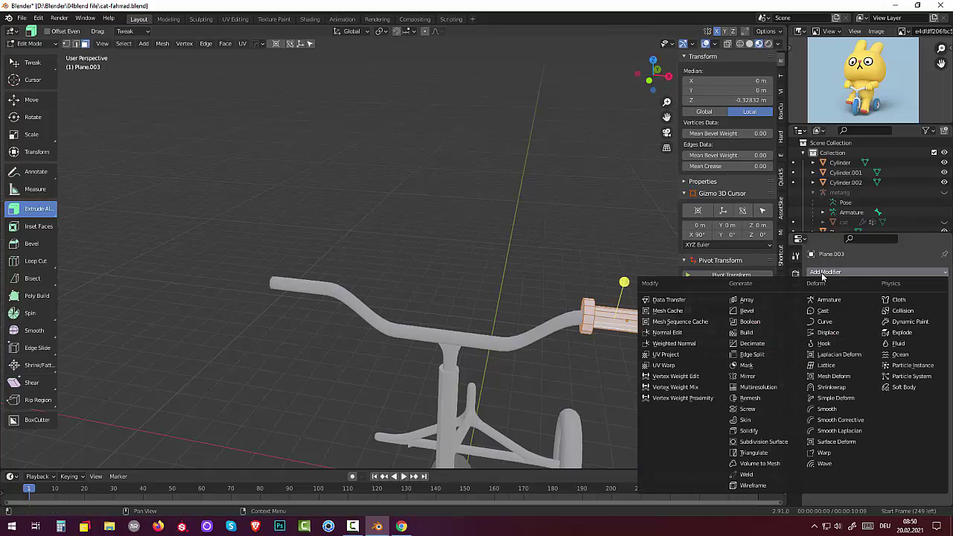
left_click(773, 445)
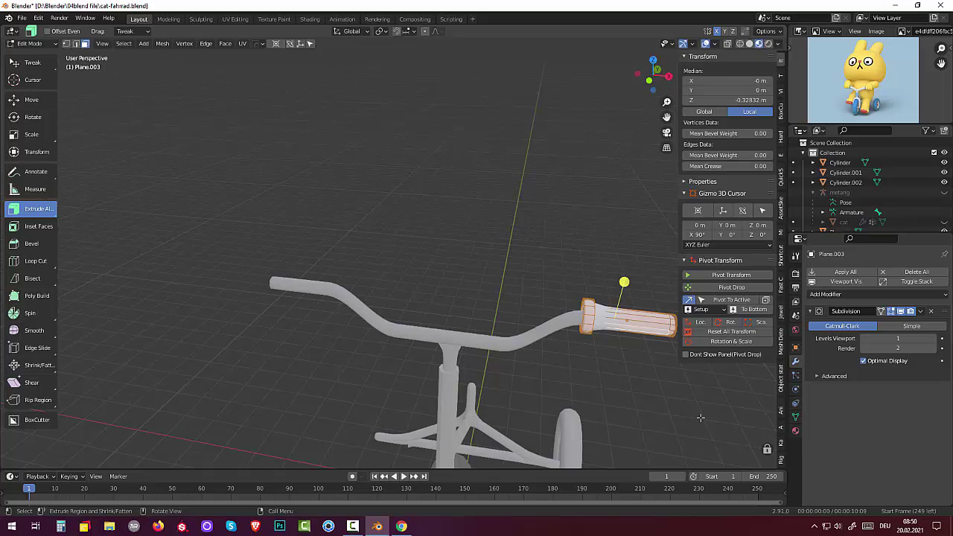
- Cut a new edge loop into the grip, slid 0.9409 toward the collar
middle_click_drag(680, 396, 665, 380)
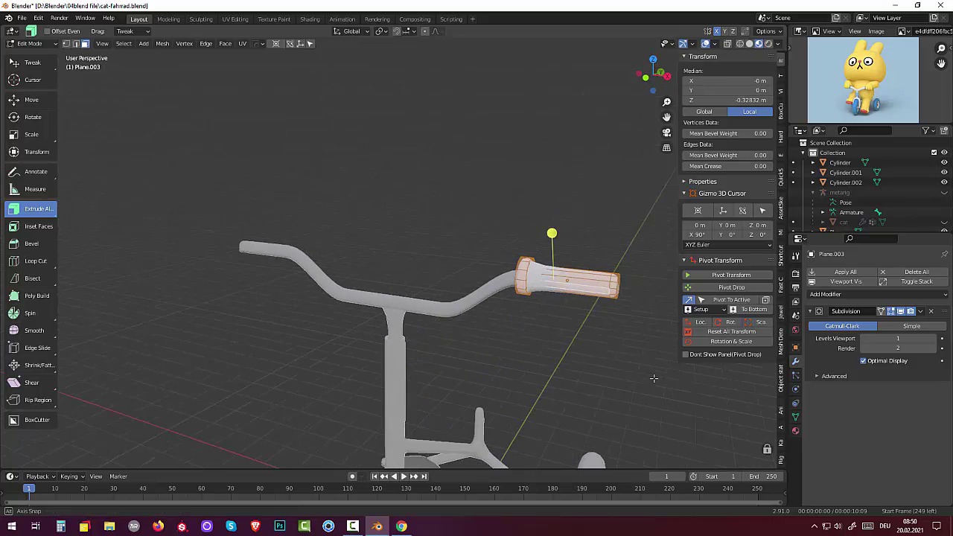
left_click(607, 273)
key("ctrl+r")
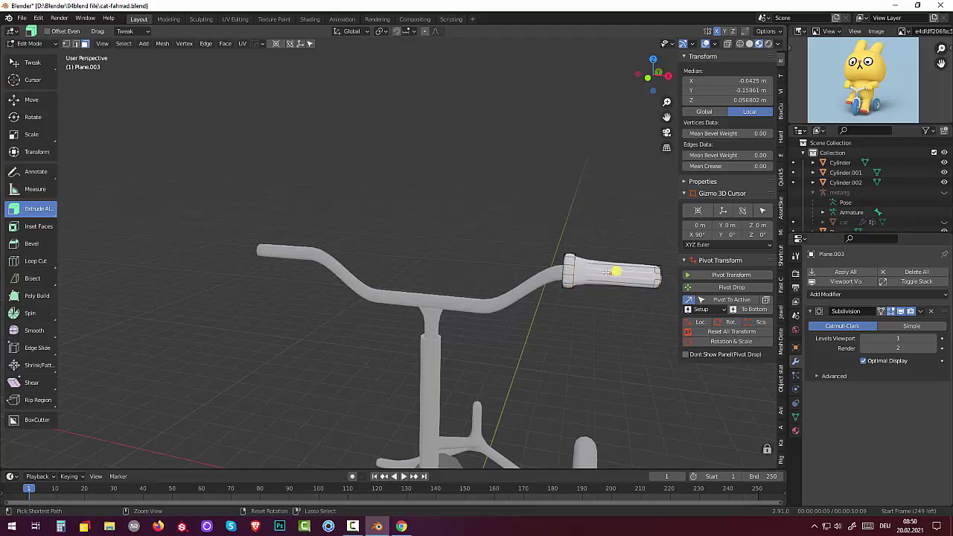
left_click(596, 273)
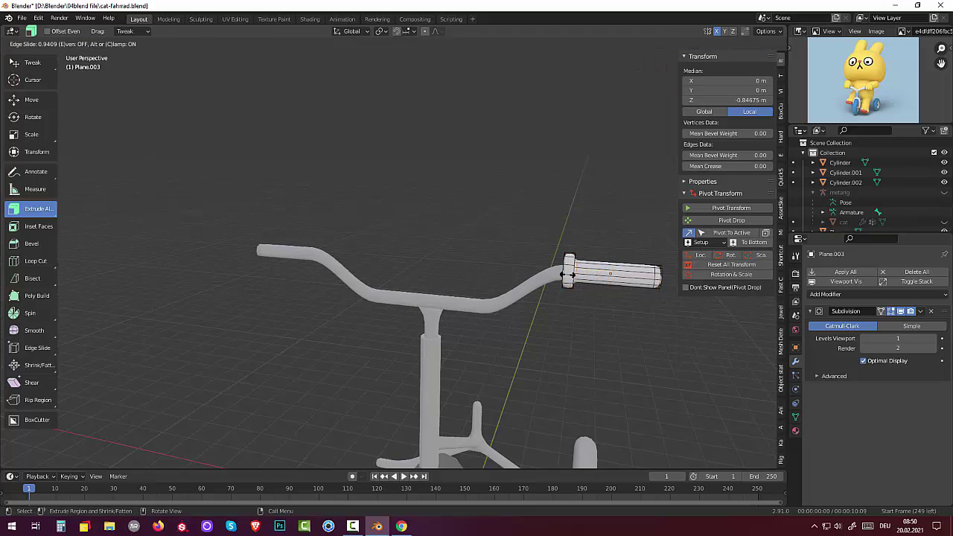
left_click(571, 274)
left_click(569, 351)
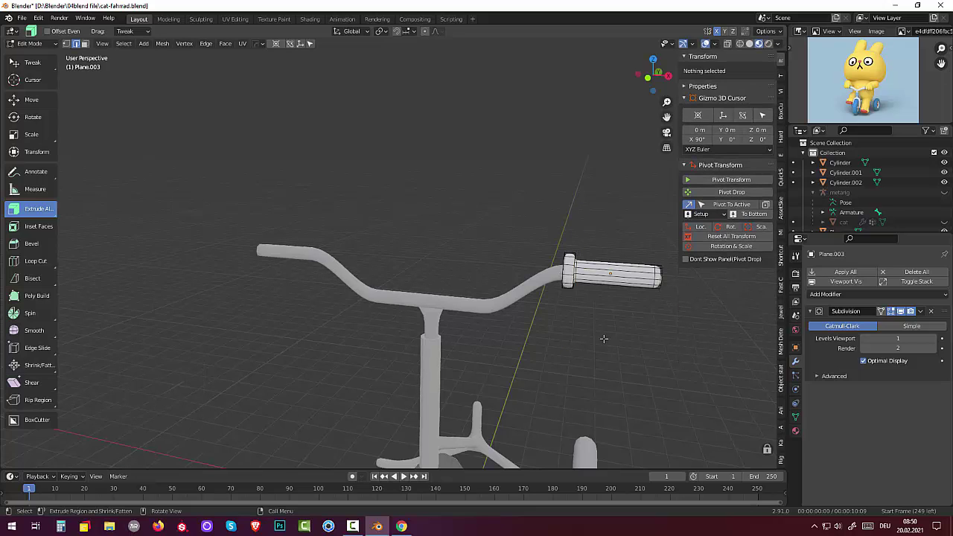
- Unhide the cat and zoom out to see its paws over the handlebar ends
left_click(945, 223)
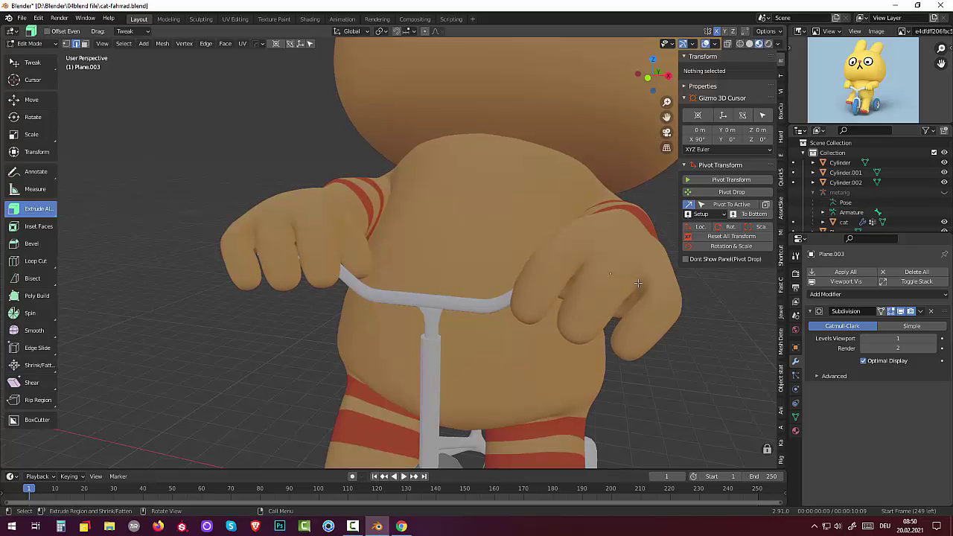
mouse_move(610, 276)
middle_mouse_down()
mouse_move(727, 278)
mouse_move(623, 244)
mouse_move(589, 259)
mouse_move(645, 258)
mouse_move(654, 319)
mouse_move(652, 245)
mouse_move(658, 314)
mouse_move(597, 271)
mouse_move(620, 260)
mouse_move(638, 266)
mouse_move(662, 311)
mouse_move(657, 295)
mouse_move(627, 341)
middle_mouse_up()
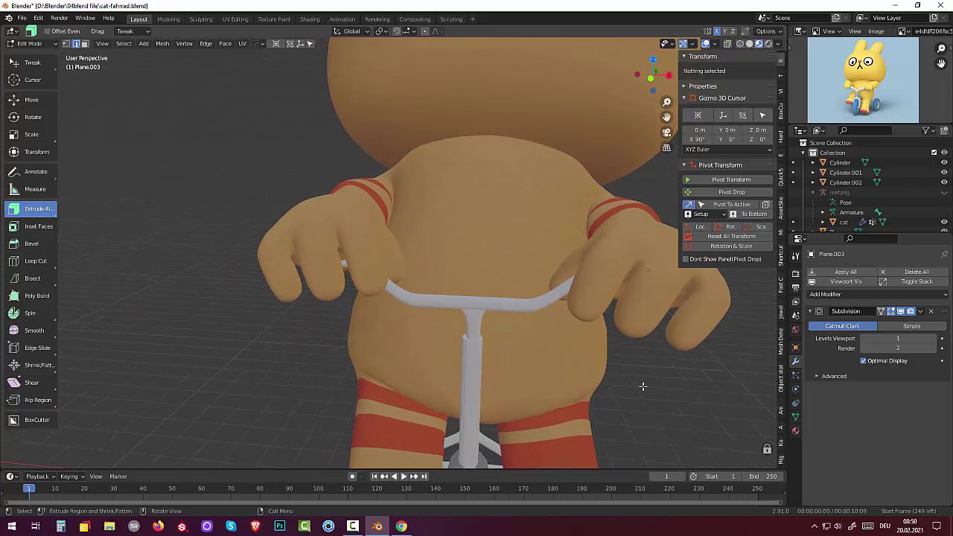
scroll(641, 358, "down", 3)
scroll(638, 352, "down", 2)
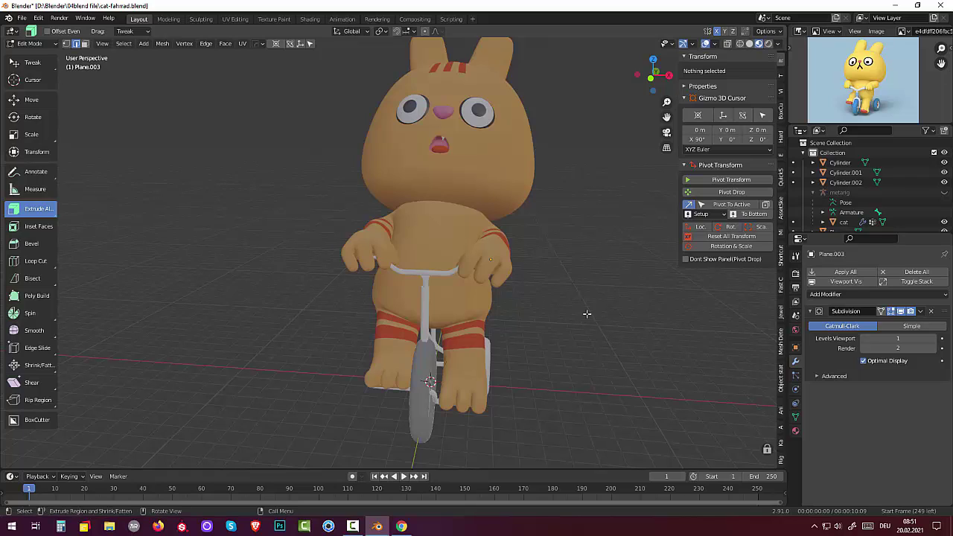
- Show the metarig bones and return the handlebar mesh to Object Mode
left_click(944, 192)
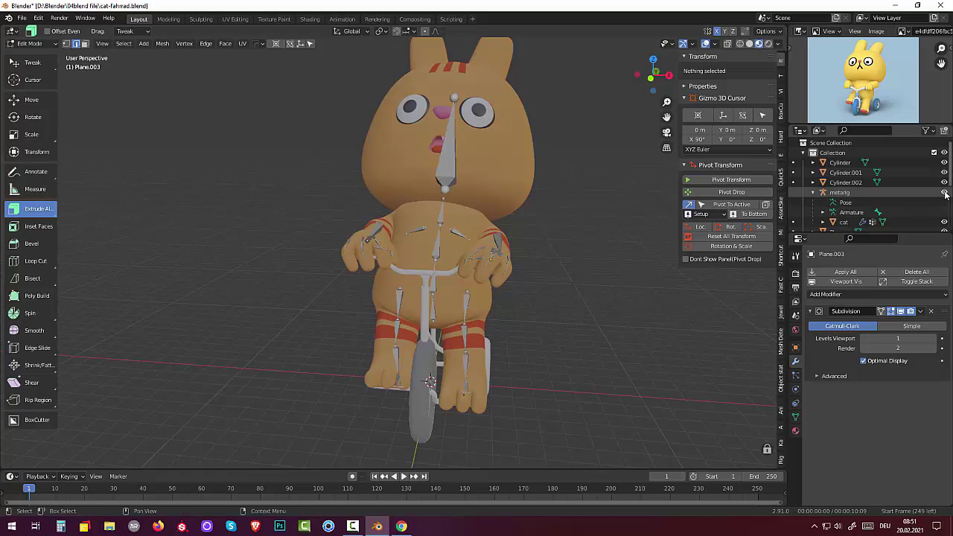
middle_click_drag(508, 316, 515, 312)
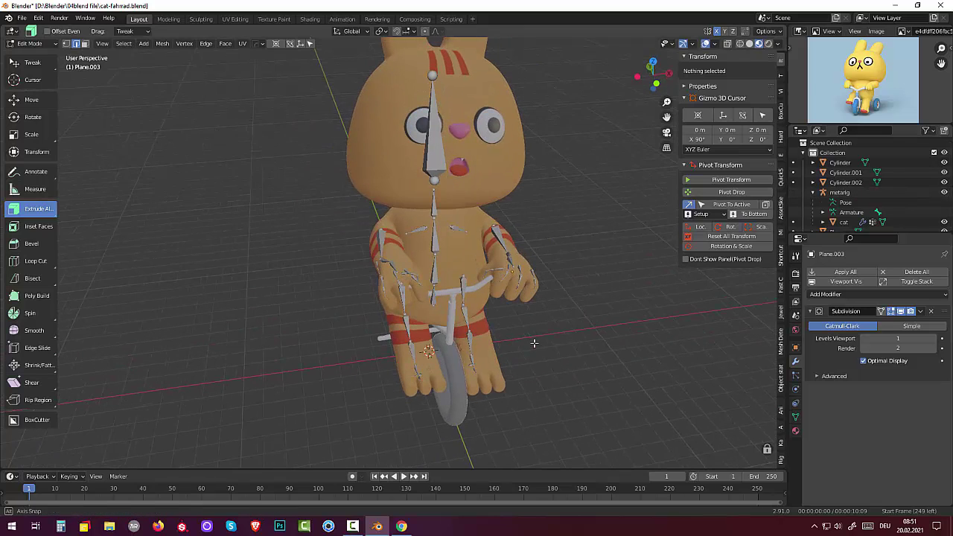
left_click(508, 281)
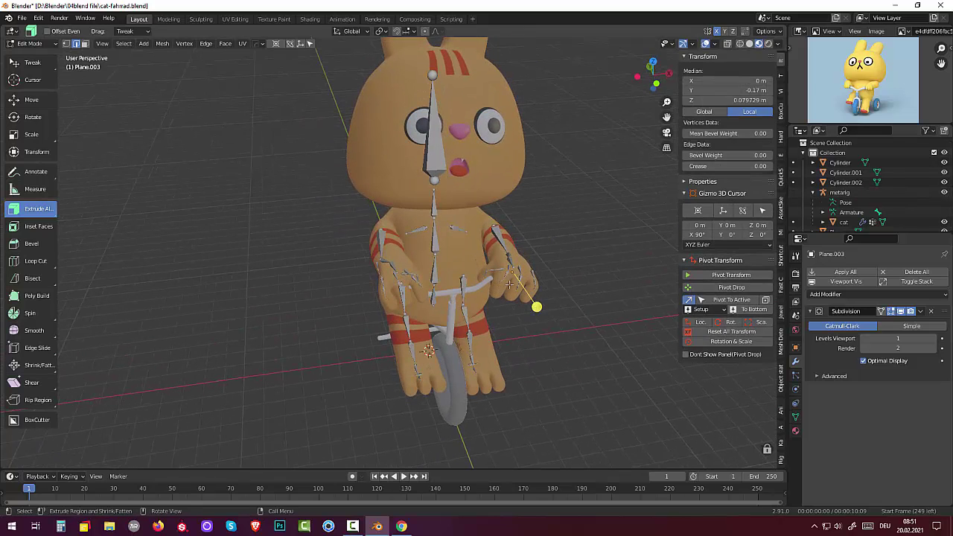
left_click(30, 43)
left_click(32, 44)
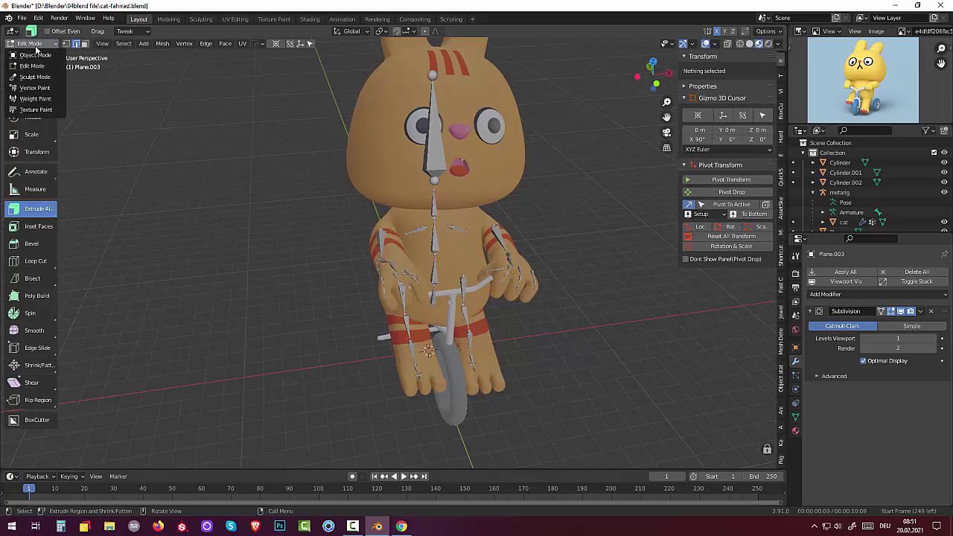
left_click(35, 58)
- Select the cat mesh, switch it into Edit Mode, then back to Object Mode
left_click(438, 164)
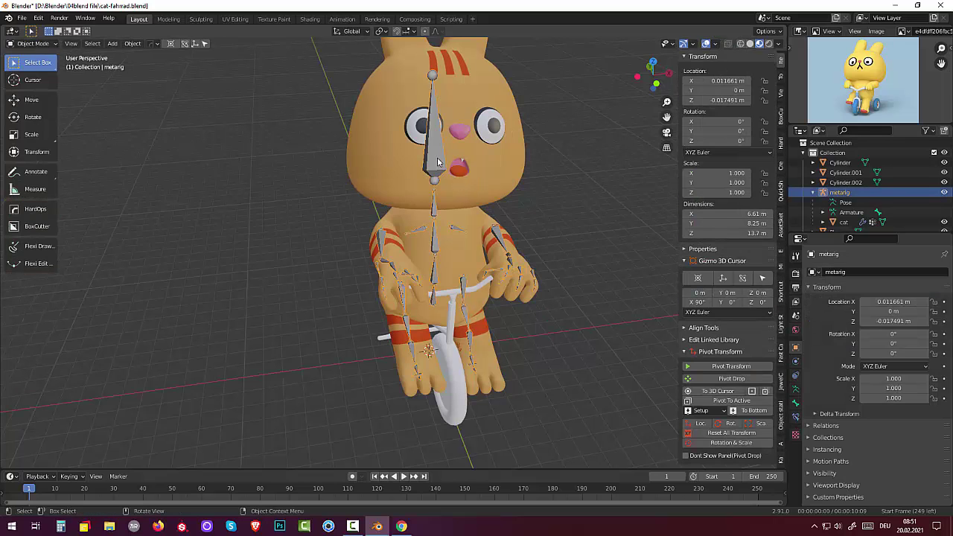
middle_click_drag(490, 227, 478, 303)
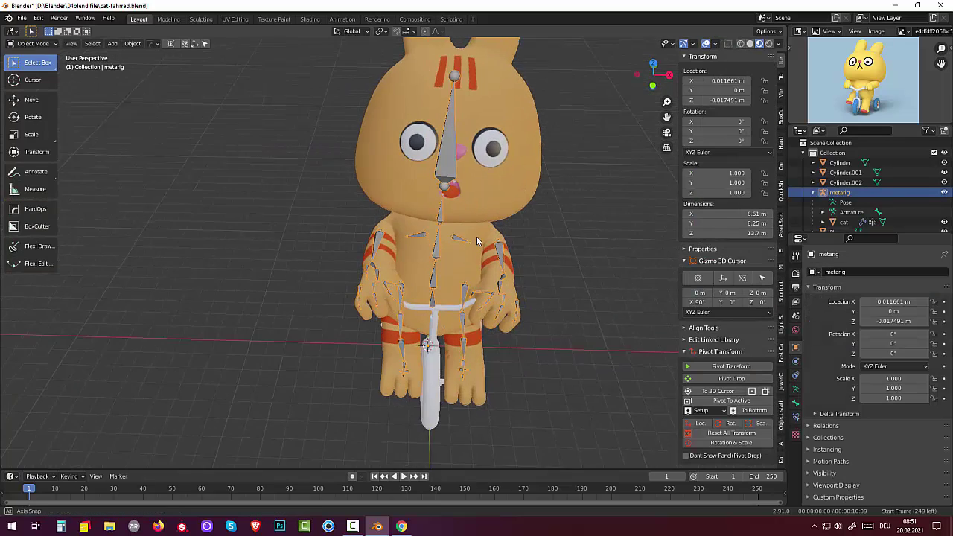
left_click(478, 301)
left_click(41, 47)
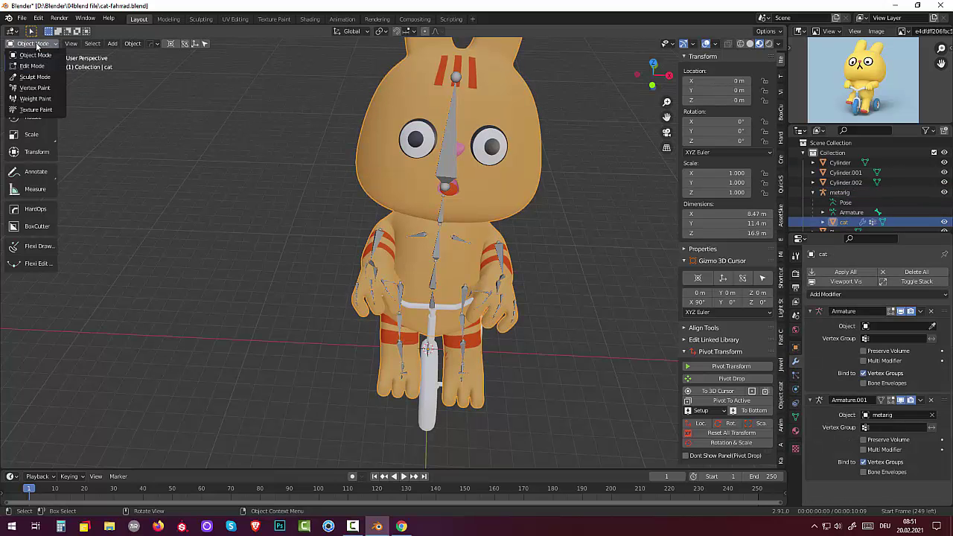
left_click(41, 67)
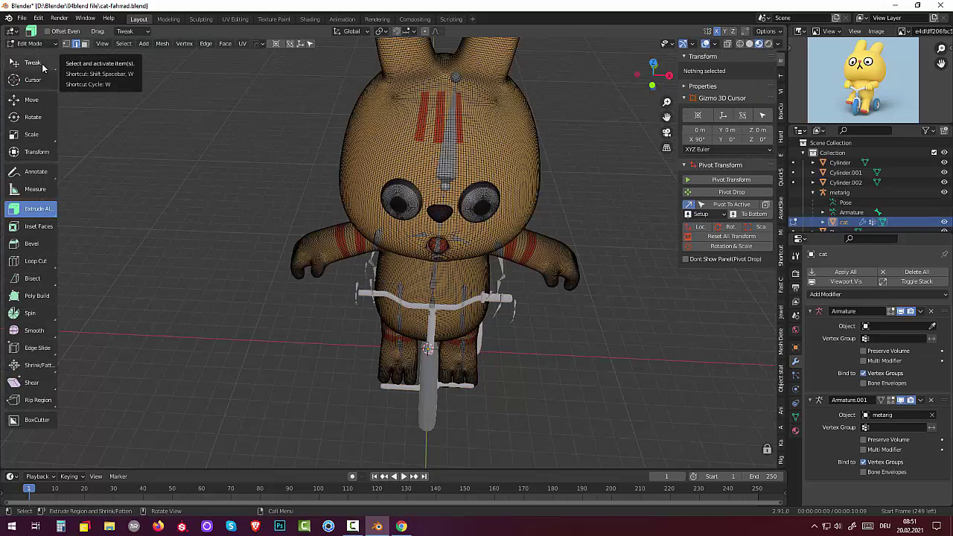
left_click(39, 43)
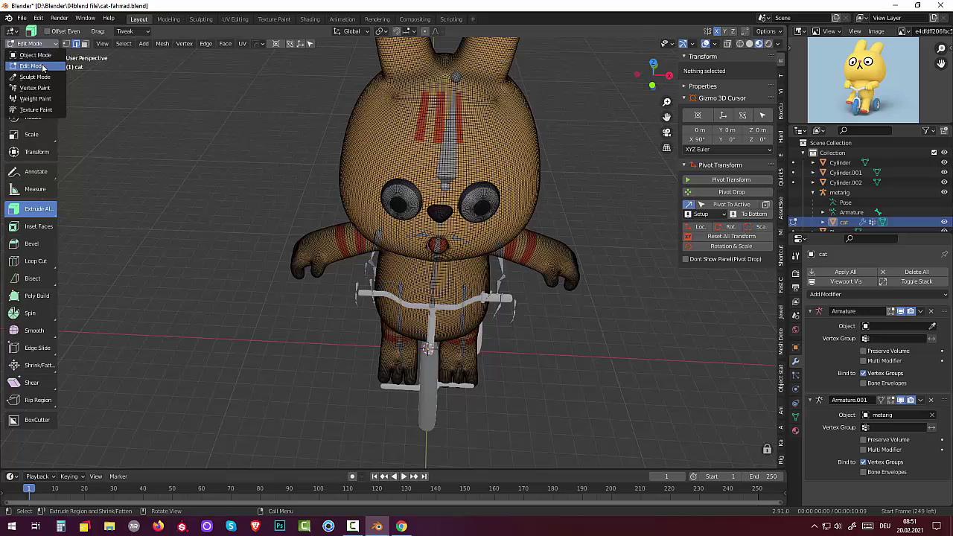
left_click(37, 56)
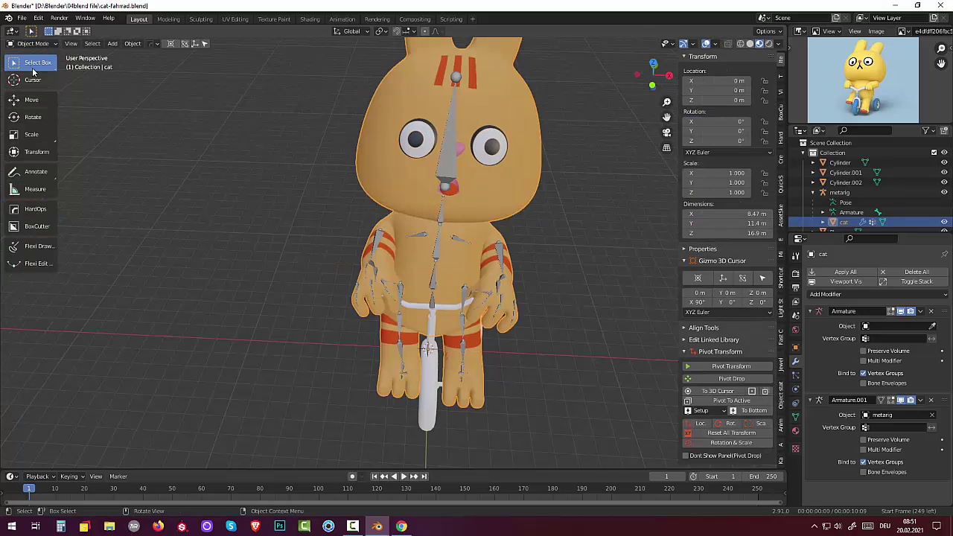
- Select the metarig armature and bring up its interaction mode choices
left_click(32, 45)
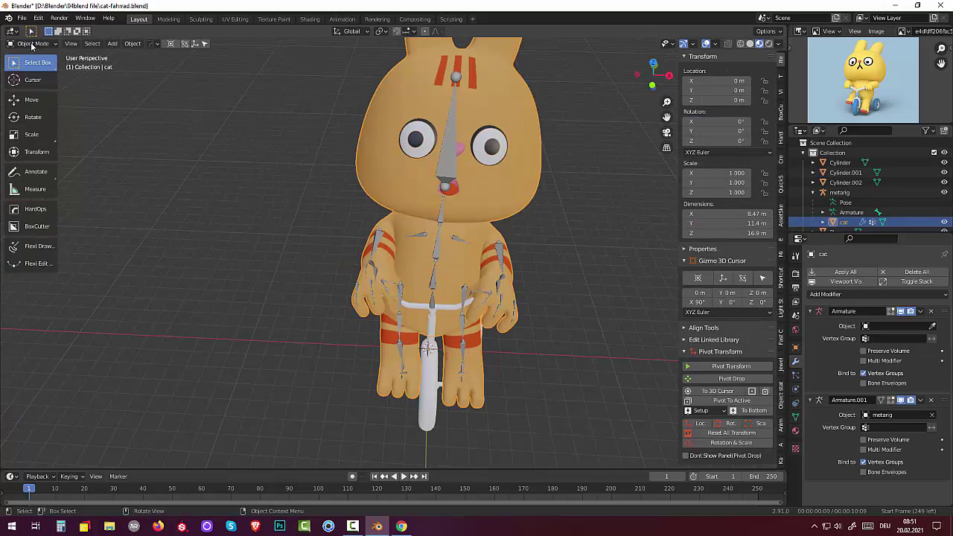
left_click(446, 152)
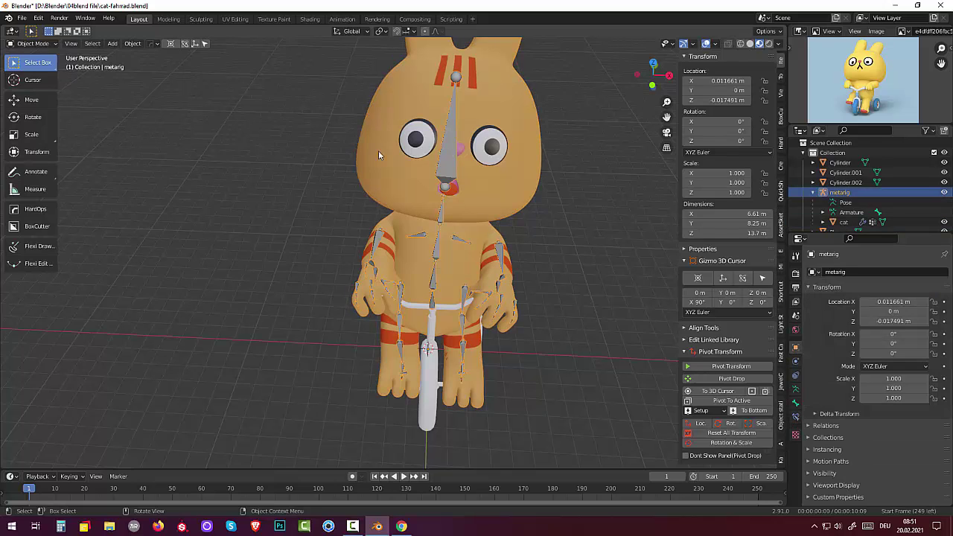
left_click(36, 44)
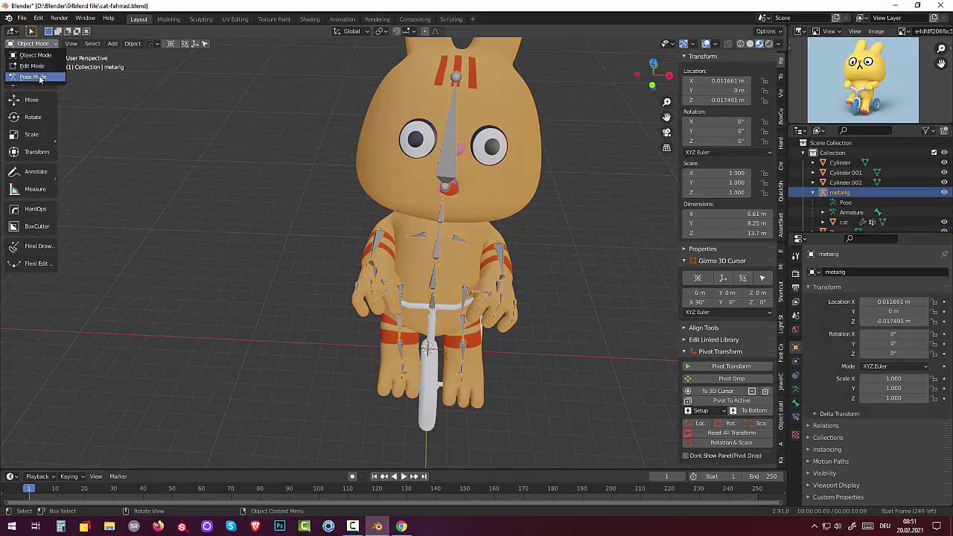
- Put the rig in Pose Mode and test-rotate the left index and middle finger bones, cancelling both
left_click(29, 76)
middle_click_drag(509, 297, 501, 259)
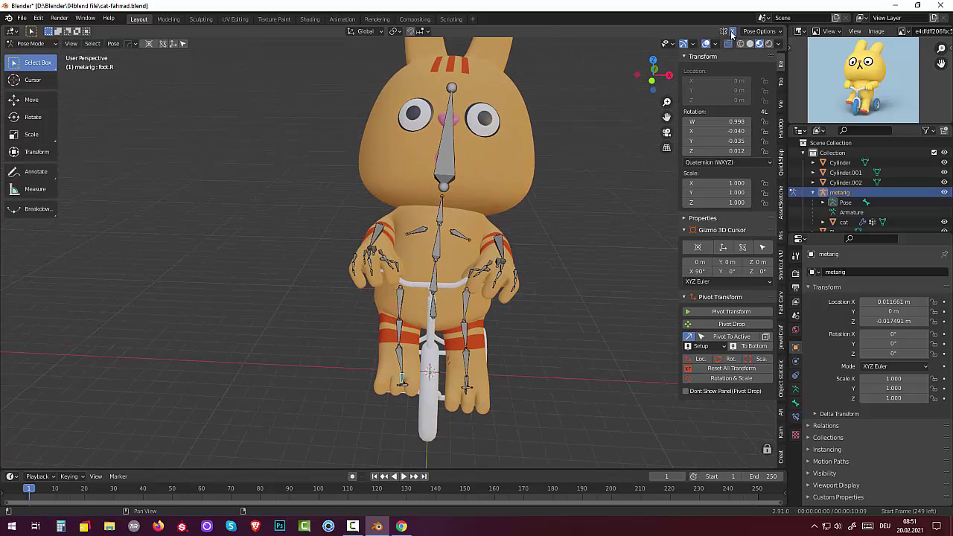
left_click(481, 288)
key("r")
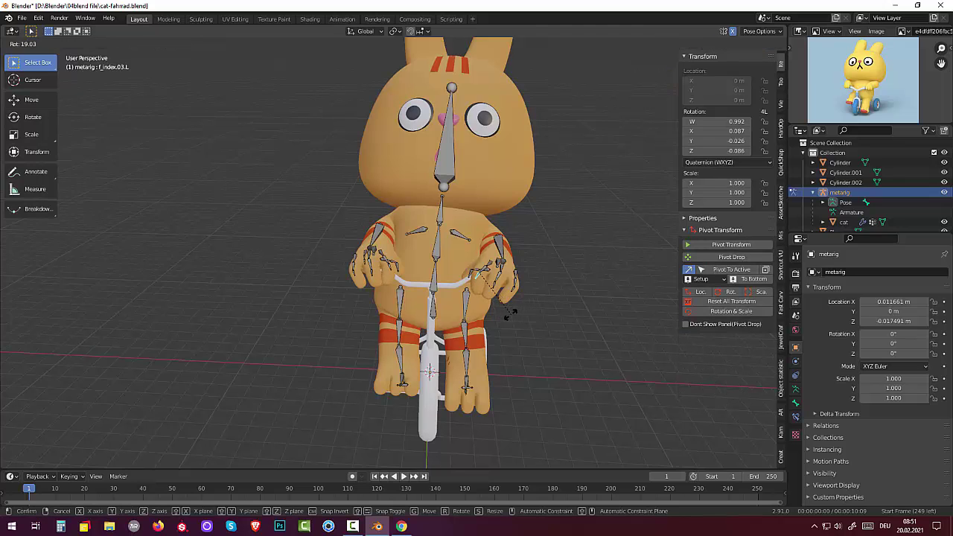
right_click(506, 303)
left_click(501, 280)
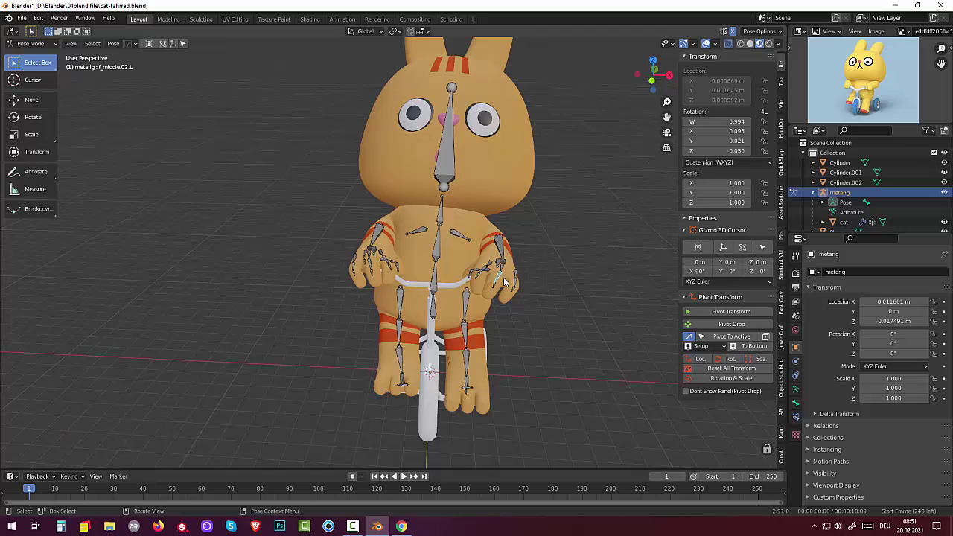
key("r")
right_click(500, 275)
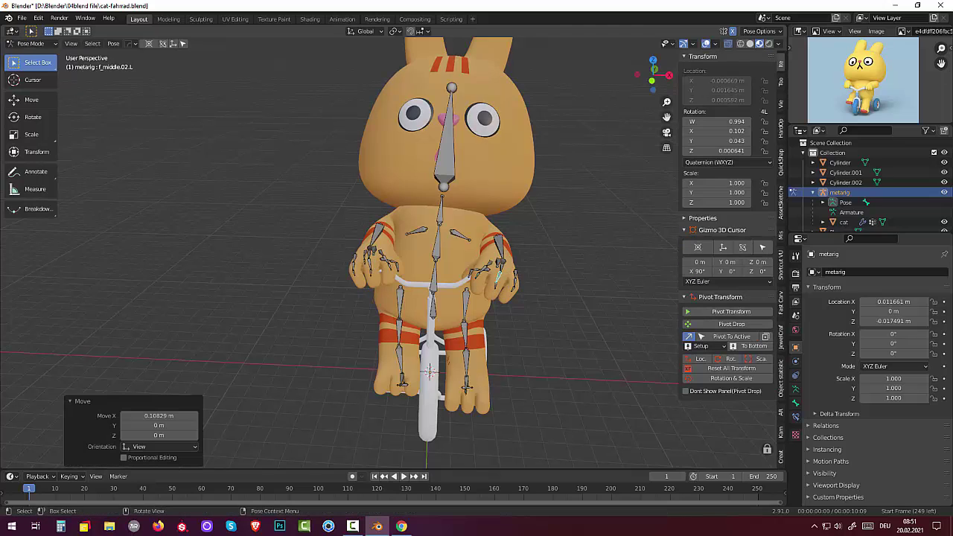
- Retry and cancel the f_index.02.L rotation, then hide the cat mesh
left_click(485, 272)
key("r")
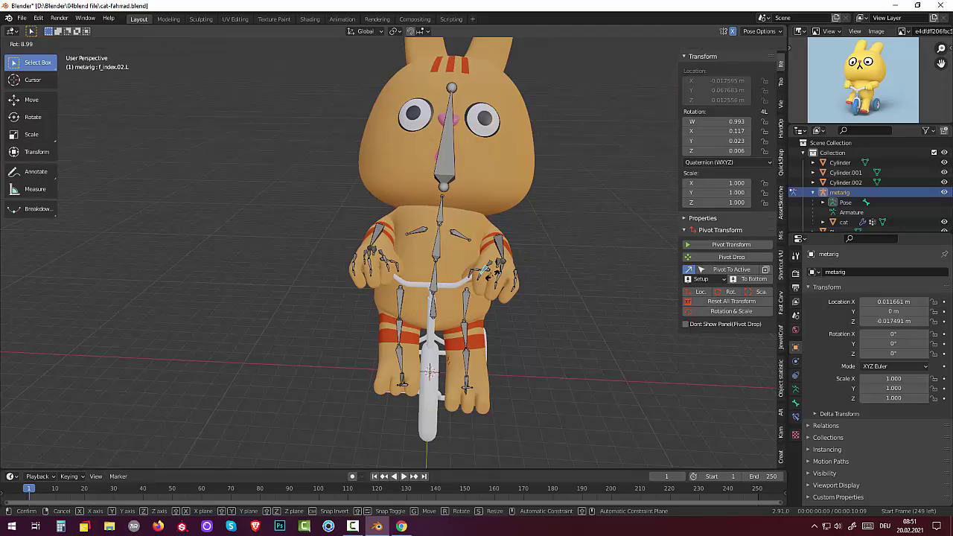
right_click(493, 277)
mouse_move(521, 285)
middle_mouse_down()
mouse_move(636, 302)
mouse_move(583, 304)
mouse_move(484, 200)
mouse_move(470, 234)
mouse_move(477, 246)
mouse_move(519, 254)
mouse_move(524, 284)
middle_mouse_up()
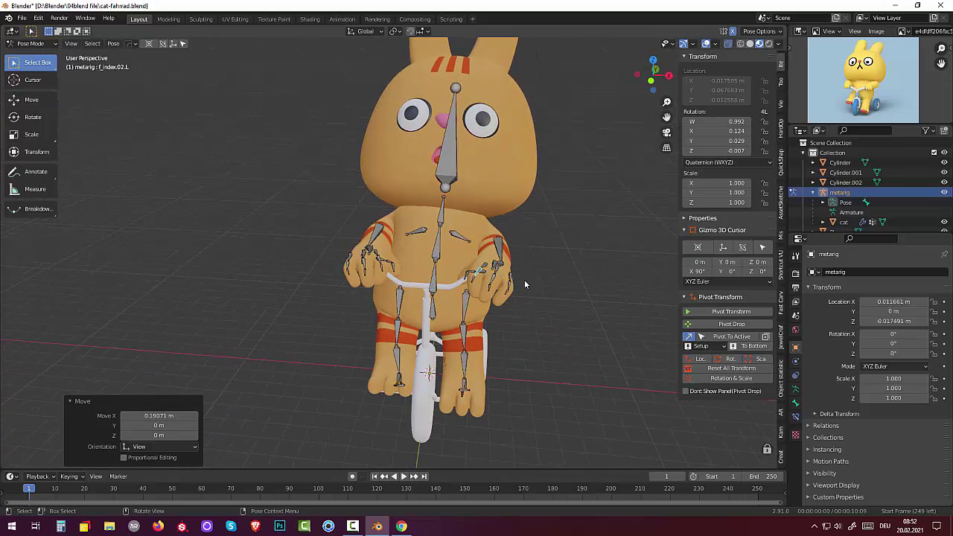
left_click(945, 222)
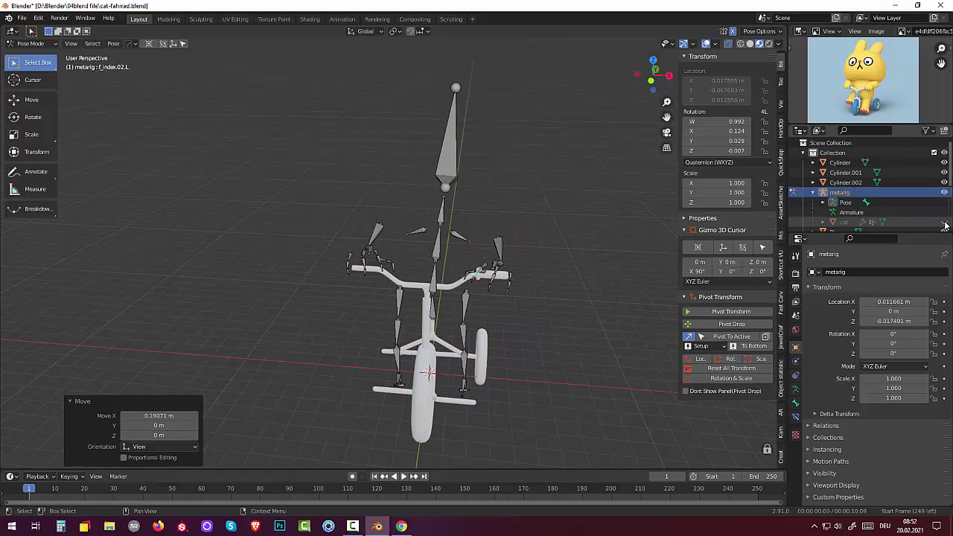
- Hide the metarig too and view the bare tricycle from a lower front angle
left_click(944, 193)
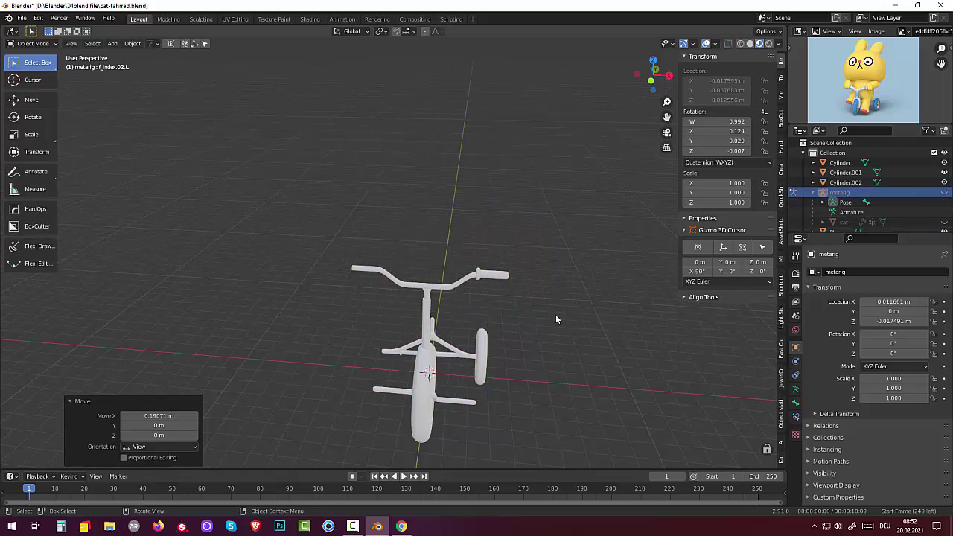
mouse_move(503, 305)
middle_mouse_down()
mouse_move(521, 276)
mouse_move(510, 280)
middle_mouse_up()
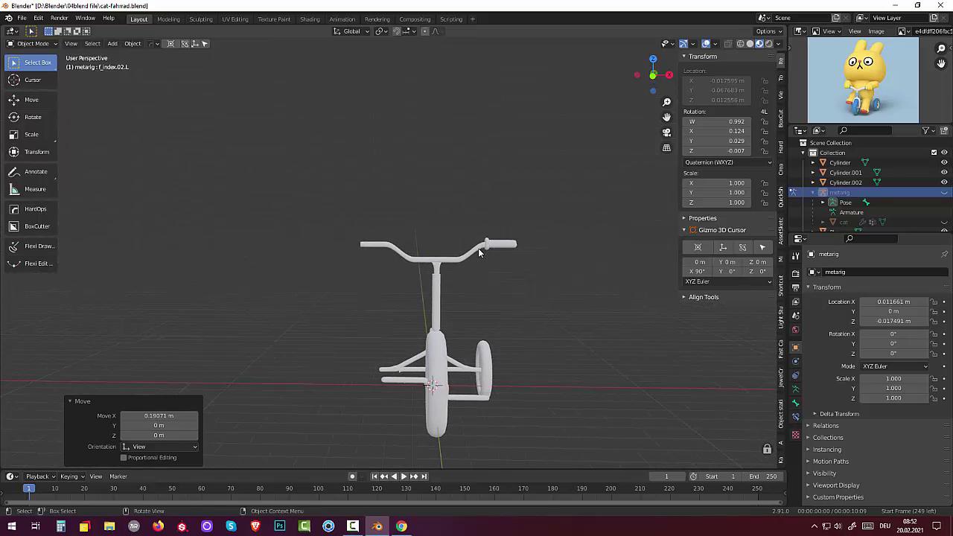
left_click(31, 44)
left_click(33, 47)
- Select the rear and front wheel cylinders, try X-ray display, and inspect from the front
left_click(845, 182)
left_click(840, 162)
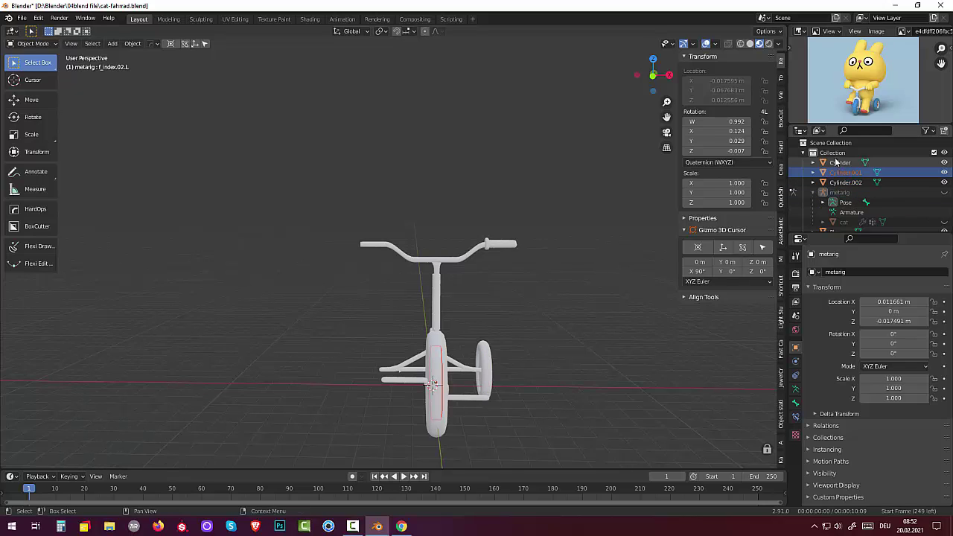
left_click(727, 43)
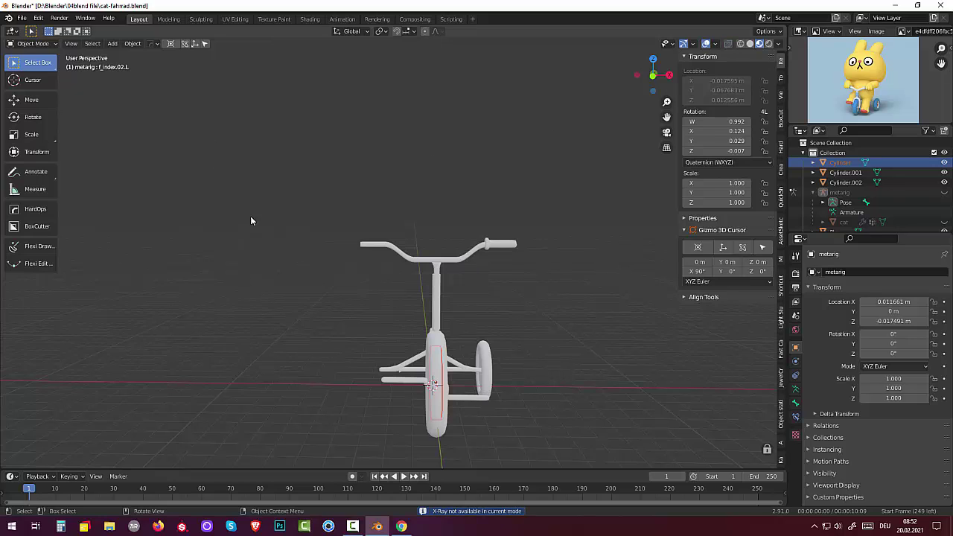
left_click(361, 288)
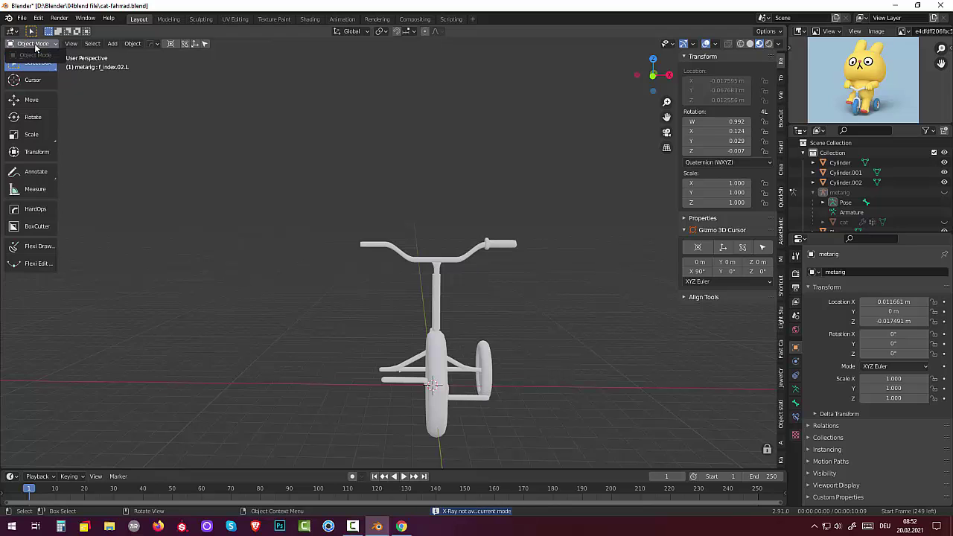
mouse_move(573, 330)
middle_mouse_down()
mouse_move(566, 310)
mouse_move(464, 295)
mouse_move(459, 307)
mouse_move(569, 307)
mouse_move(481, 454)
middle_mouse_up()
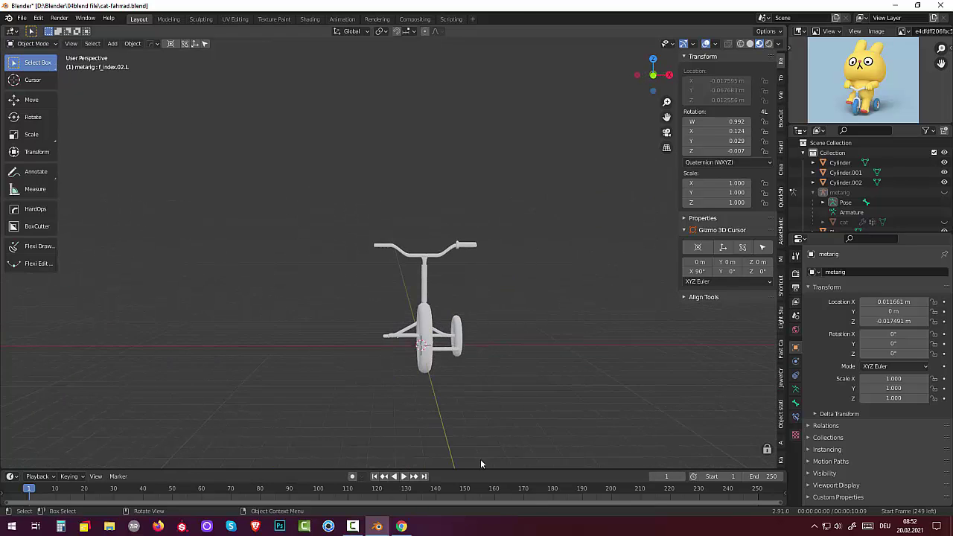
left_click(352, 526)
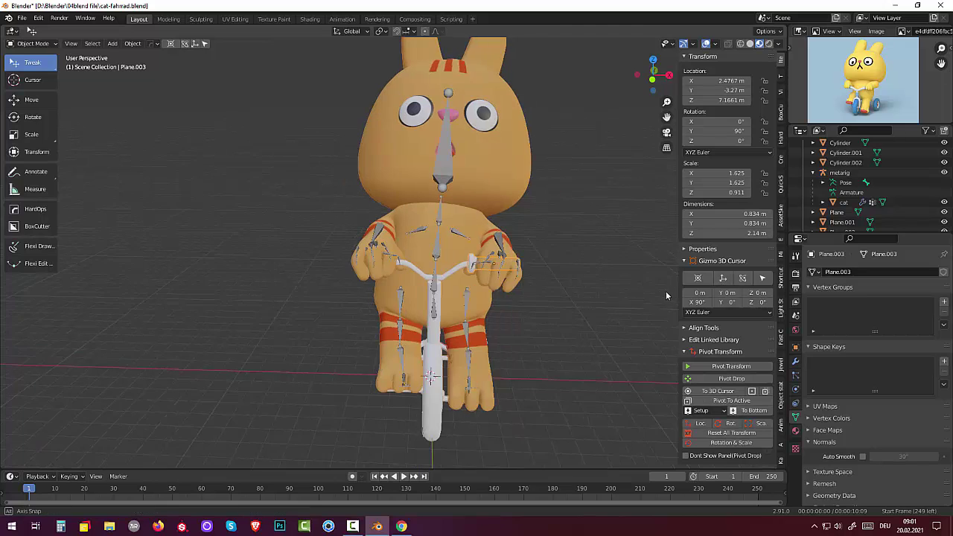
- Add an X-axis Mirror modifier to Plane.003 and reset its location, rotation and scale
mouse_move(666, 292)
middle_mouse_down()
mouse_move(661, 277)
mouse_move(581, 298)
mouse_move(544, 271)
mouse_move(650, 275)
mouse_move(560, 297)
middle_mouse_up()
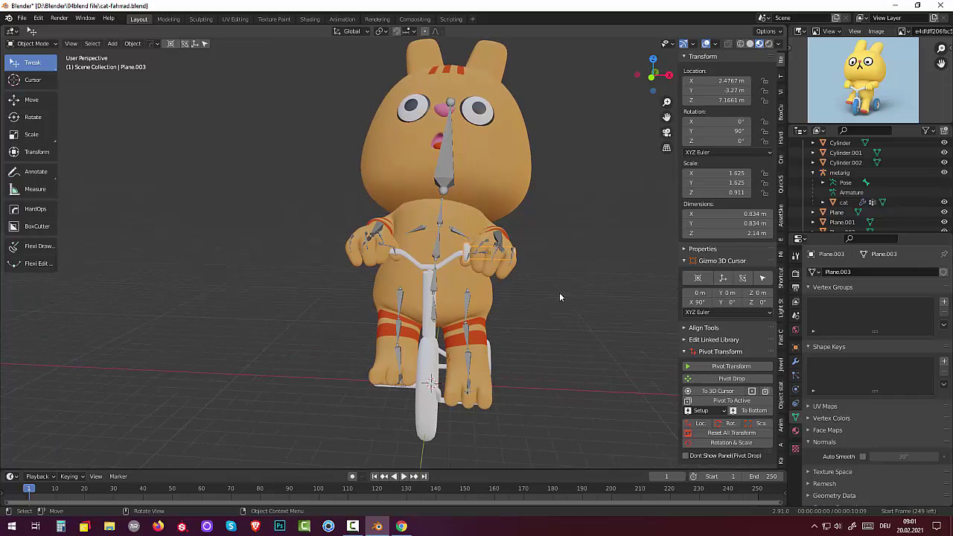
left_click(795, 361)
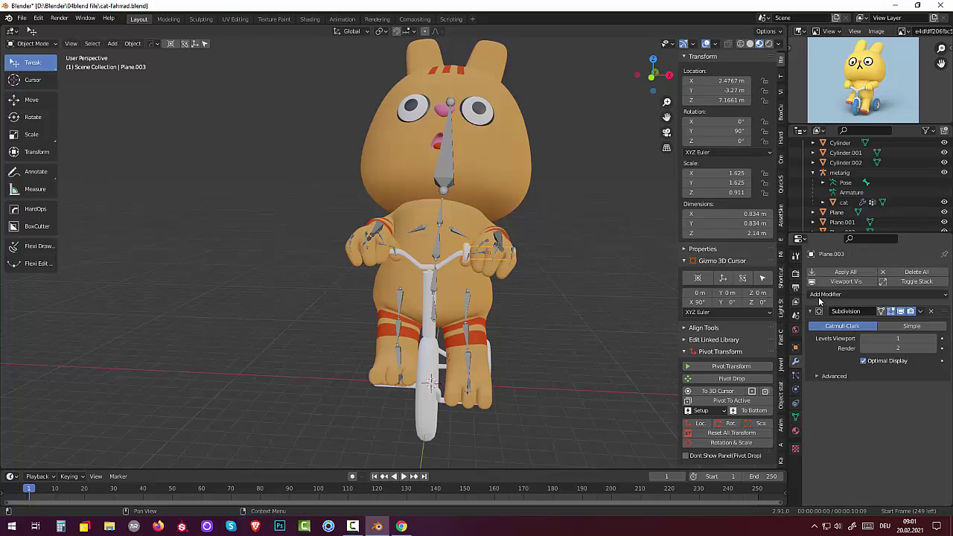
left_click(821, 295)
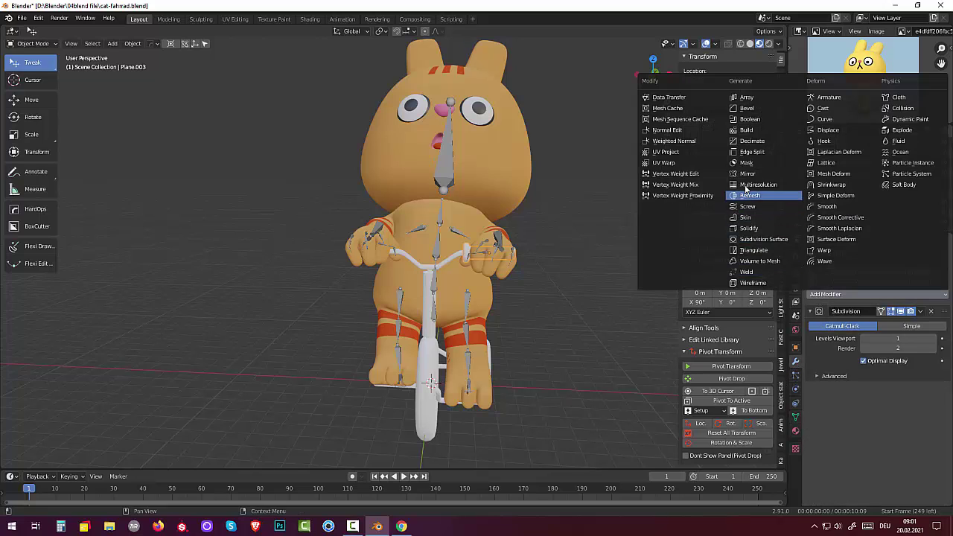
left_click(748, 174)
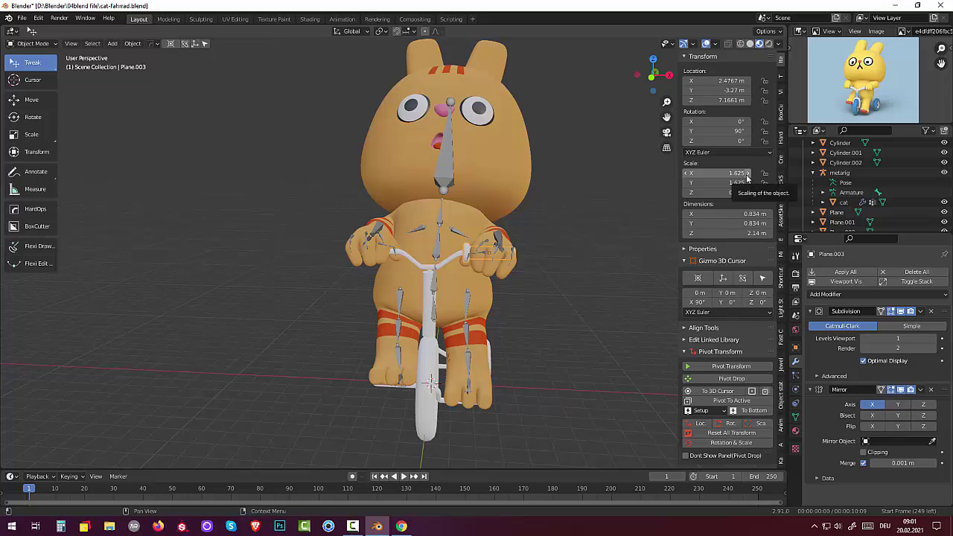
left_click(742, 435)
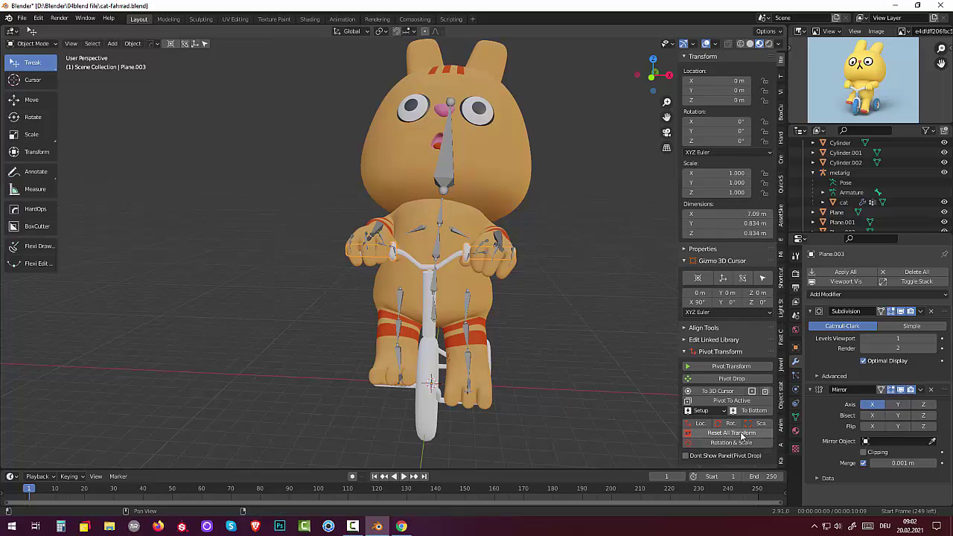
left_click(576, 368)
mouse_move(576, 368)
middle_mouse_down()
mouse_move(713, 350)
mouse_move(704, 368)
mouse_move(601, 338)
middle_mouse_up()
- Select the metarig armature and switch it into Pose Mode
left_click(432, 241)
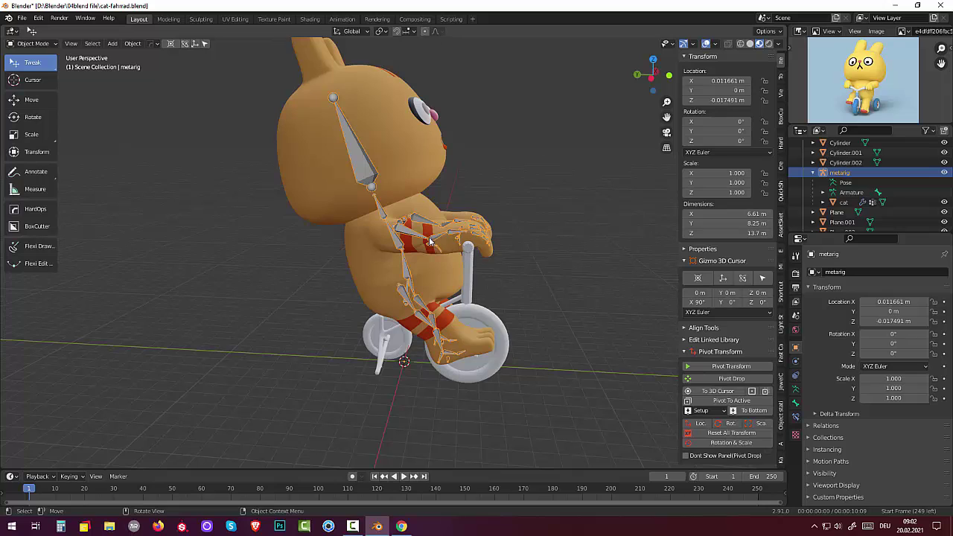
left_click(413, 237)
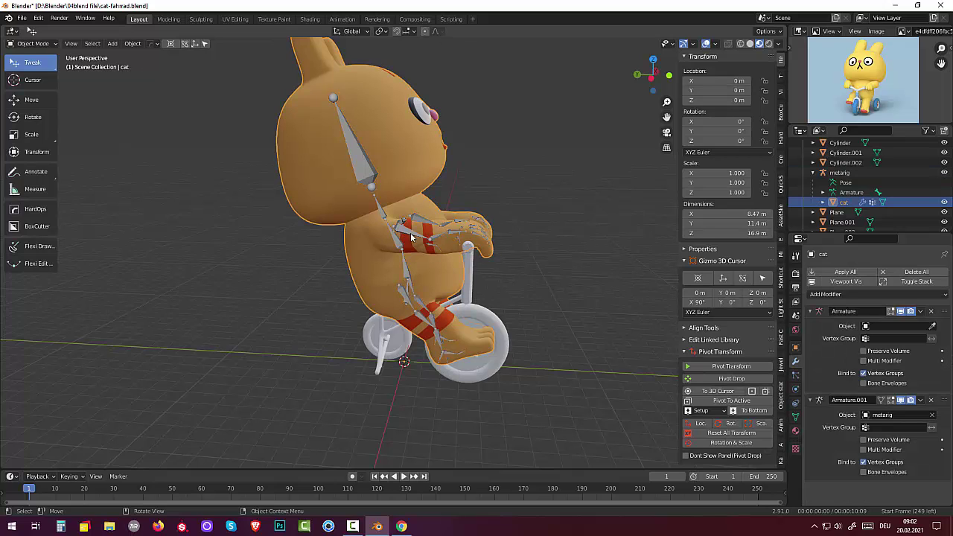
left_click(30, 43)
left_click(358, 176)
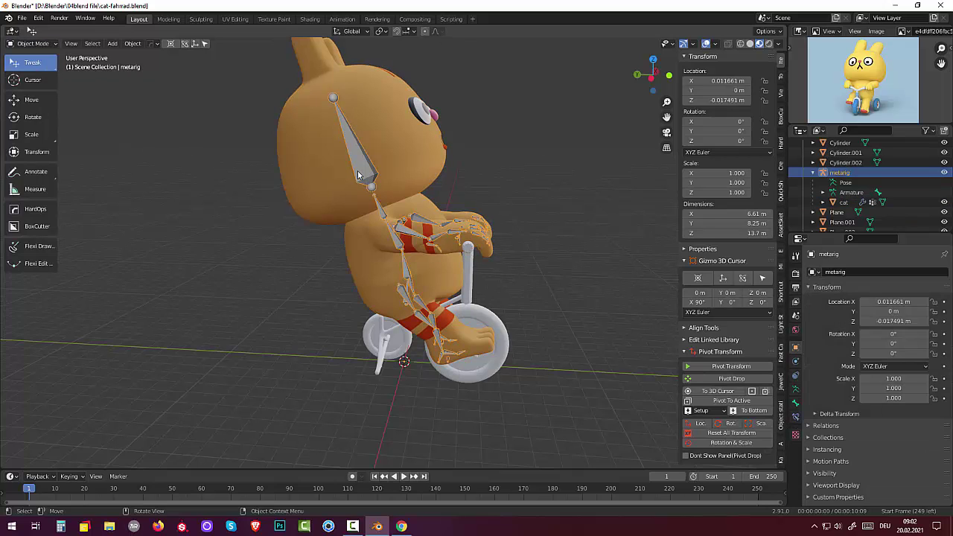
left_click(36, 47)
left_click(38, 78)
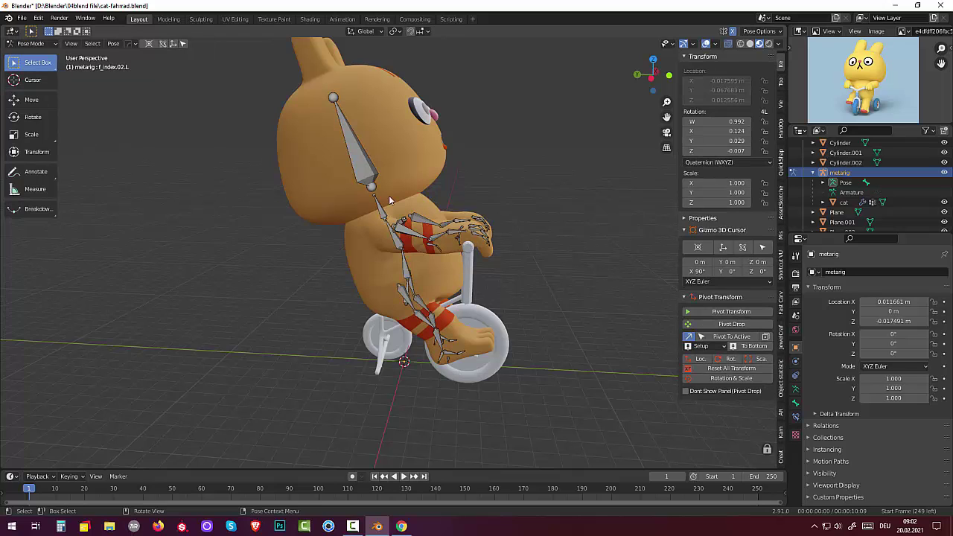
- Rotate the shoulder.R bone to −14.1° X and 4.42° Z
left_click(457, 235)
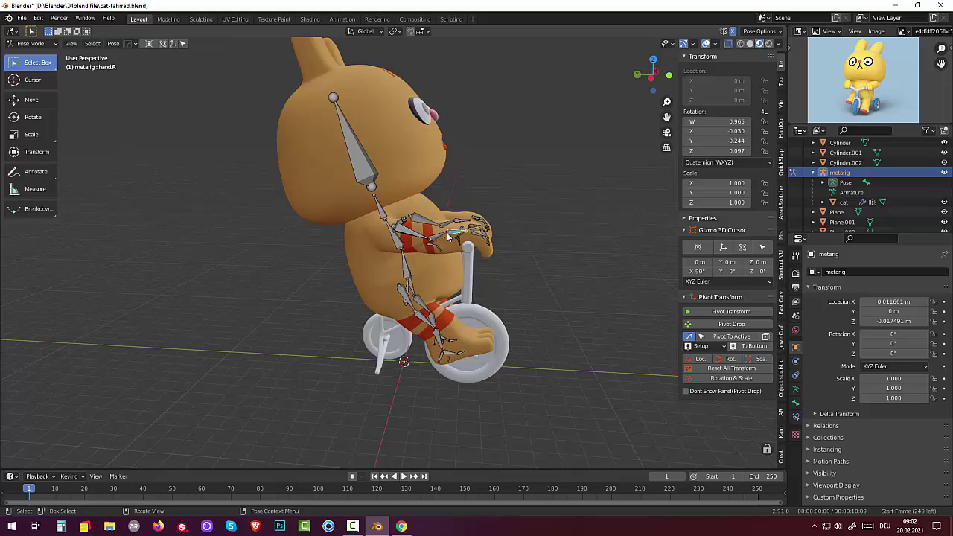
middle_click_drag(477, 261, 450, 270)
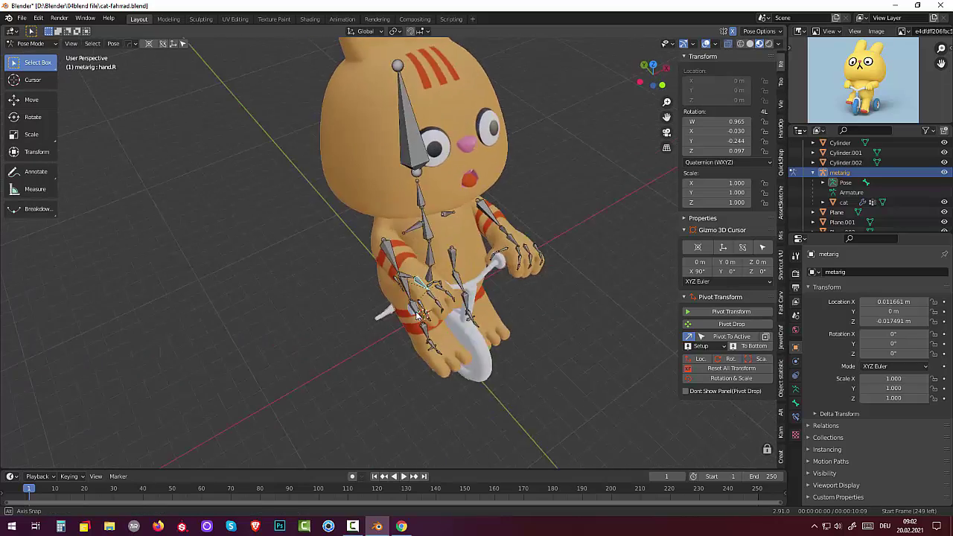
left_click(432, 250)
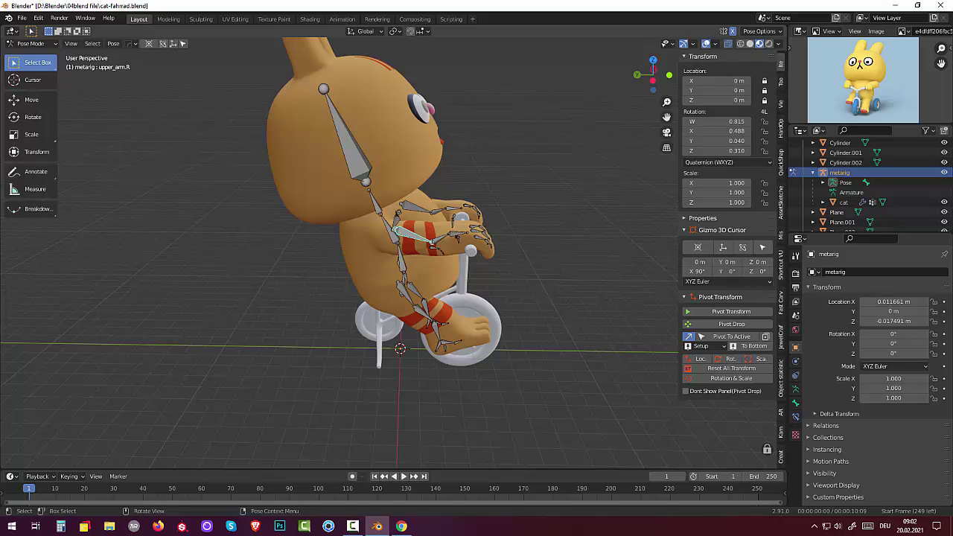
key("r")
key("Escape")
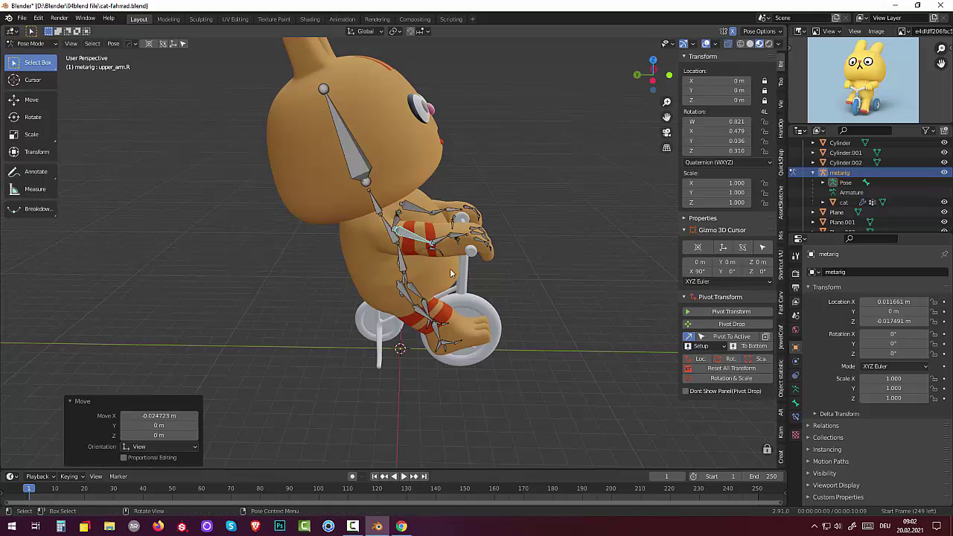
left_click(395, 233)
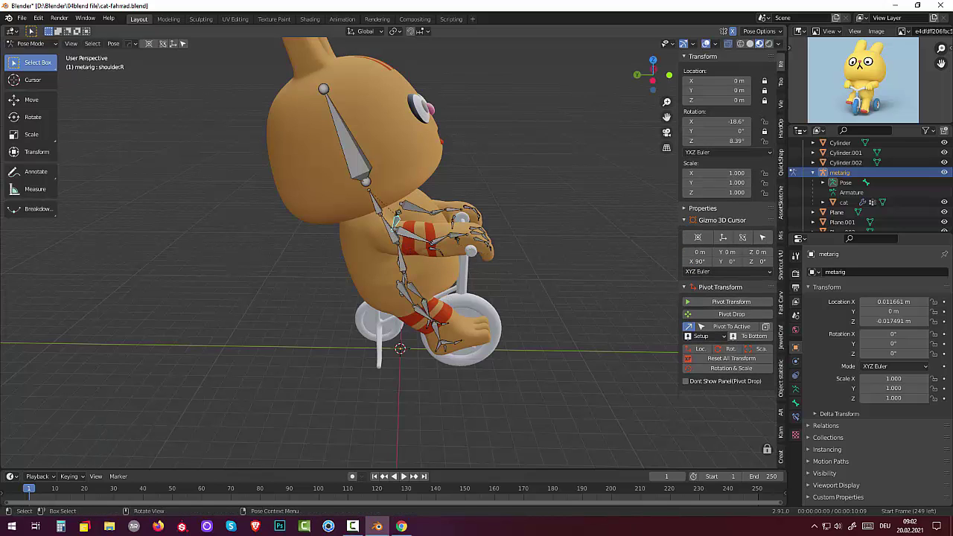
key("r")
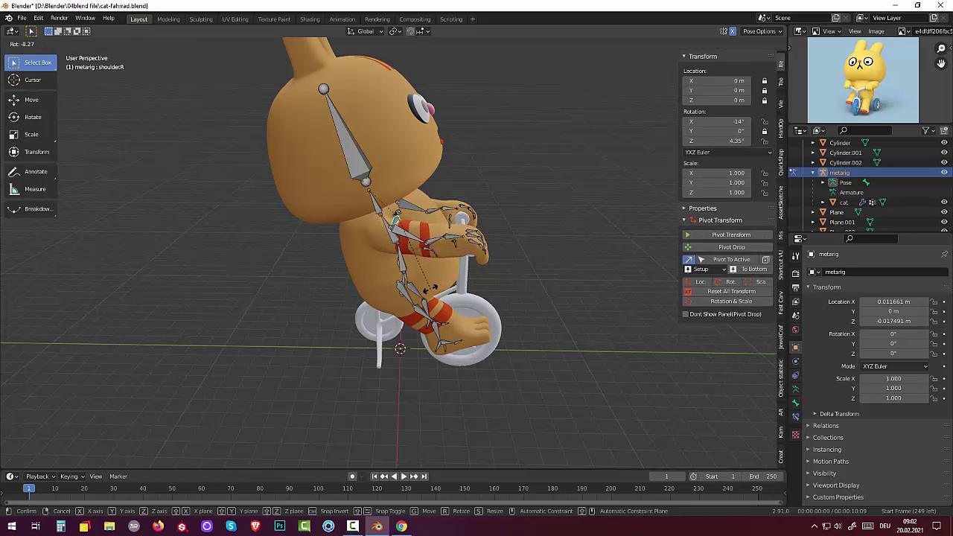
left_click(432, 288)
mouse_move(432, 291)
middle_mouse_down()
mouse_move(414, 308)
mouse_move(333, 216)
mouse_move(303, 313)
mouse_move(313, 302)
middle_mouse_up()
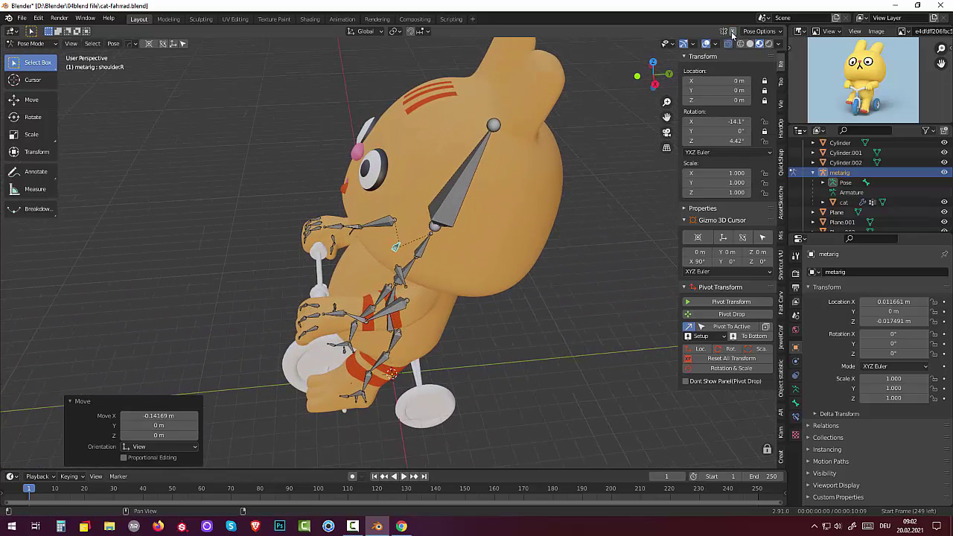
- Rotate the cat's left shoulder and upper arm bones forward toward the handlebar
left_click(405, 287)
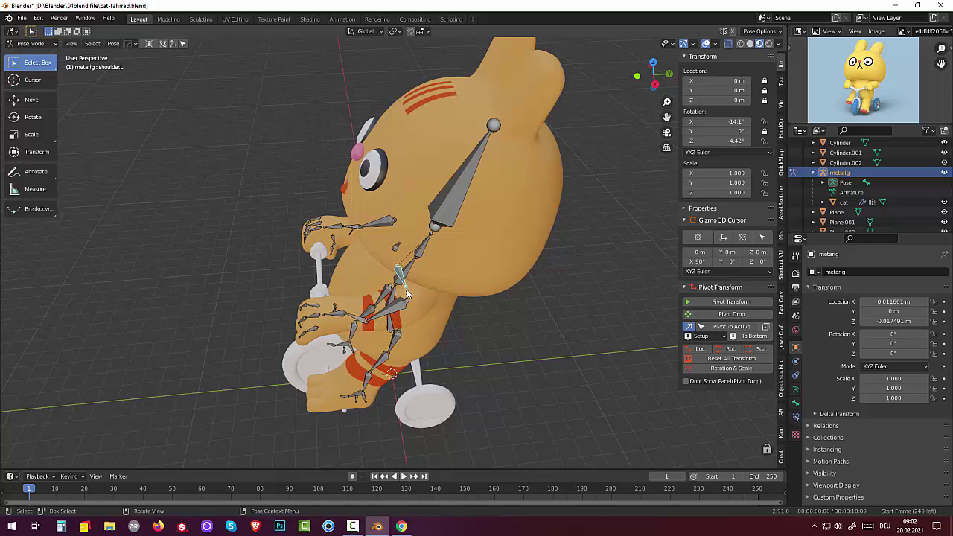
key("r")
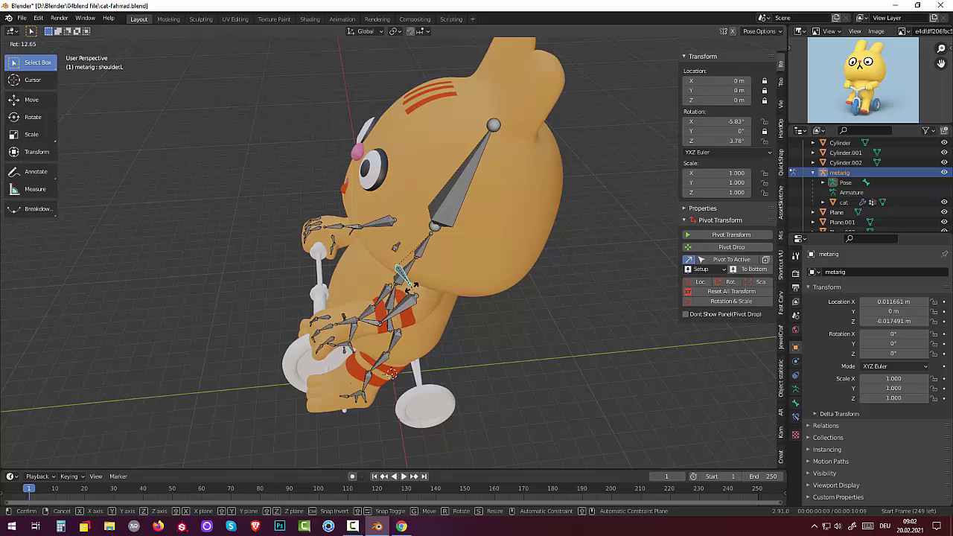
left_click(412, 288)
mouse_move(412, 287)
middle_mouse_down()
mouse_move(482, 318)
mouse_move(560, 319)
middle_mouse_up()
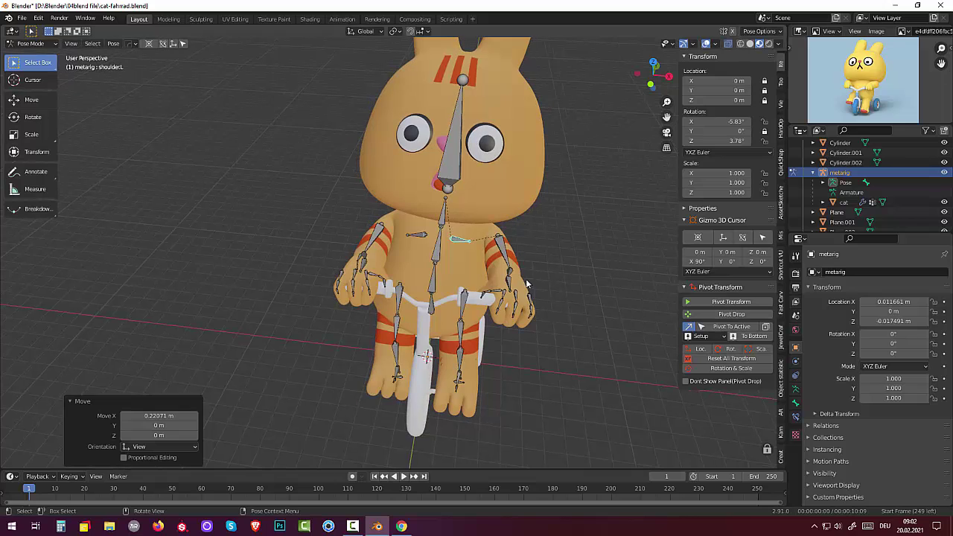
left_click(506, 260)
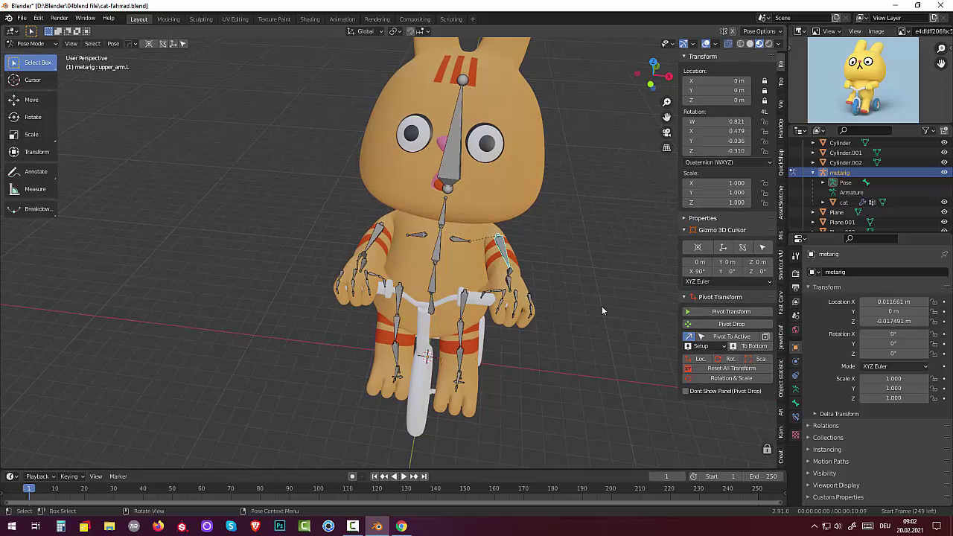
key("r")
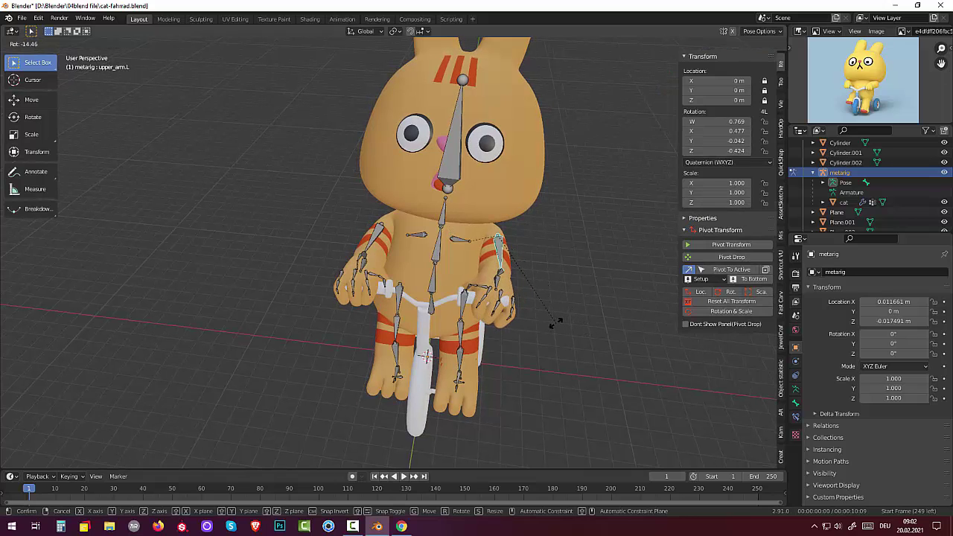
key("g")
left_click(555, 325)
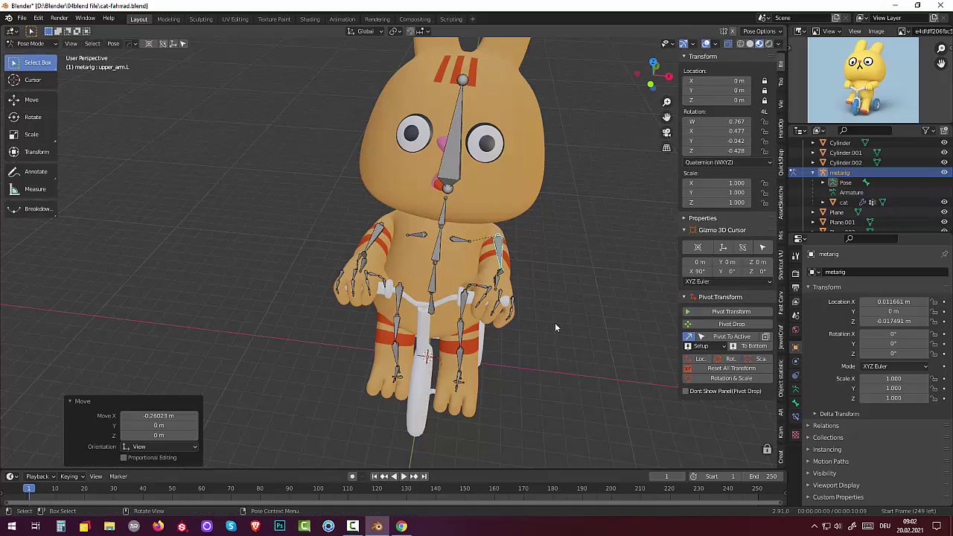
- Rotate the left hand and forearm bones so the paw reaches forward
left_click(501, 283)
key("r")
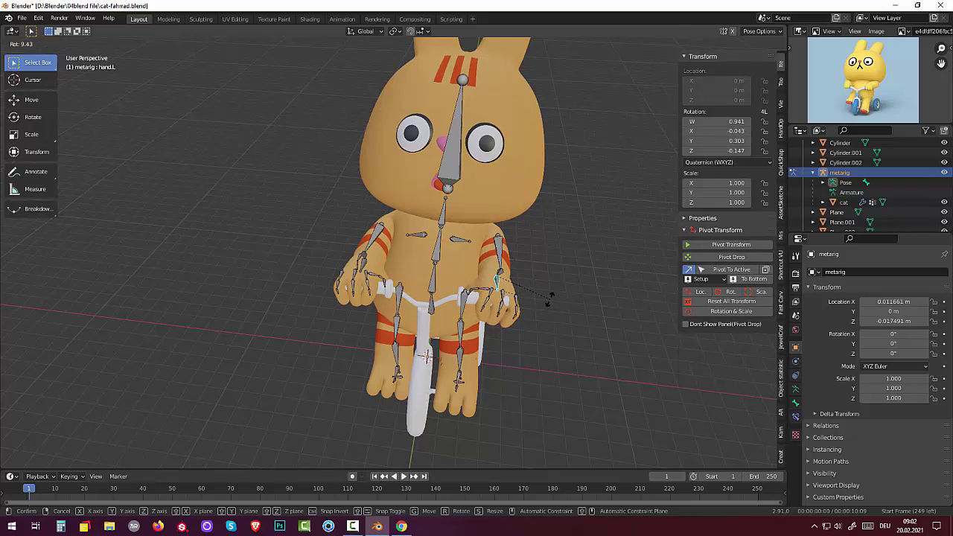
left_click(546, 291)
left_click(502, 280)
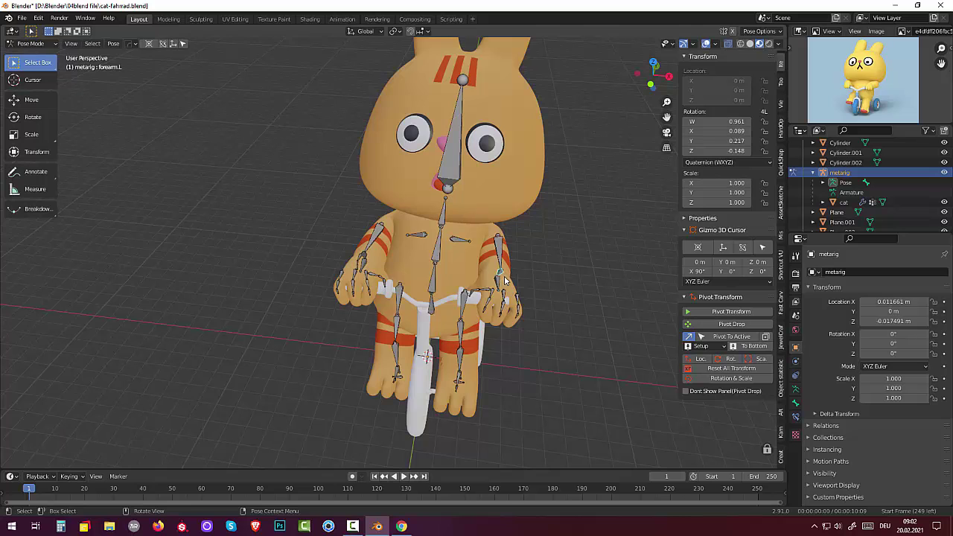
key("r")
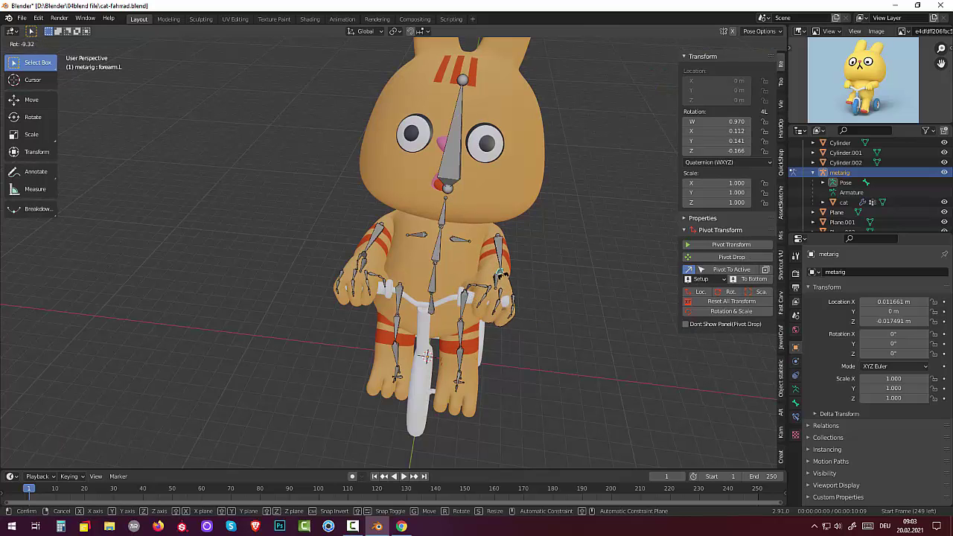
left_click(493, 296)
- From a side view, retry the upper arm rotation, then rotate the left hand further
middle_click_drag(493, 297, 434, 280)
left_click(421, 284)
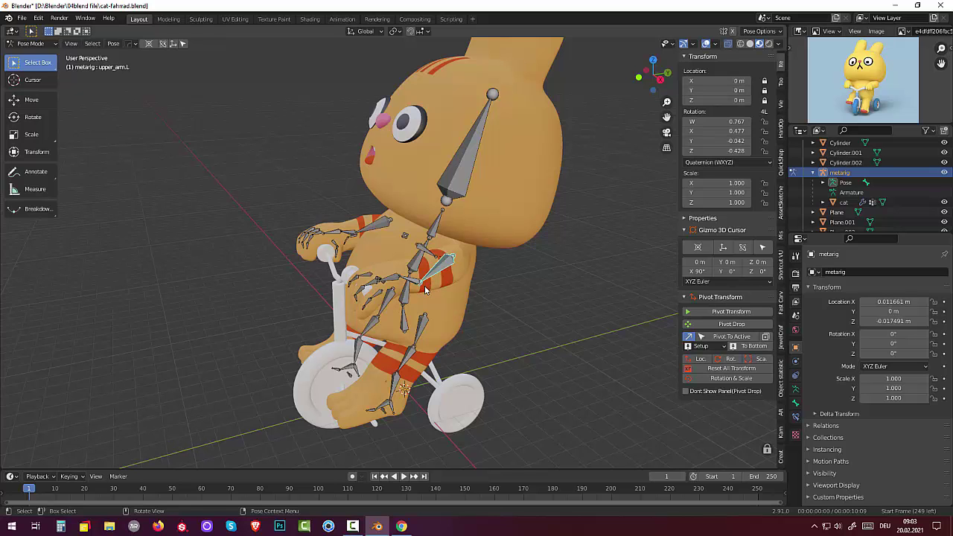
key("r")
right_click(424, 285)
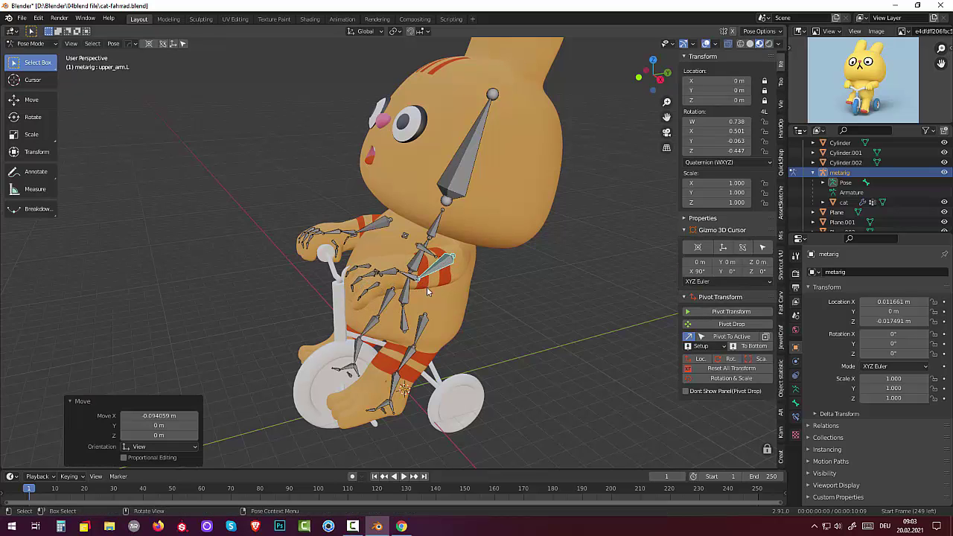
mouse_move(426, 287)
middle_mouse_down()
mouse_move(438, 268)
mouse_move(425, 260)
middle_mouse_up()
mouse_move(418, 257)
middle_mouse_down()
mouse_move(431, 274)
mouse_move(549, 300)
mouse_move(534, 301)
mouse_move(608, 264)
mouse_move(623, 279)
mouse_move(600, 299)
mouse_move(523, 320)
mouse_move(460, 304)
mouse_move(424, 275)
mouse_move(420, 257)
mouse_move(422, 272)
mouse_move(380, 250)
middle_mouse_up()
left_click(350, 238)
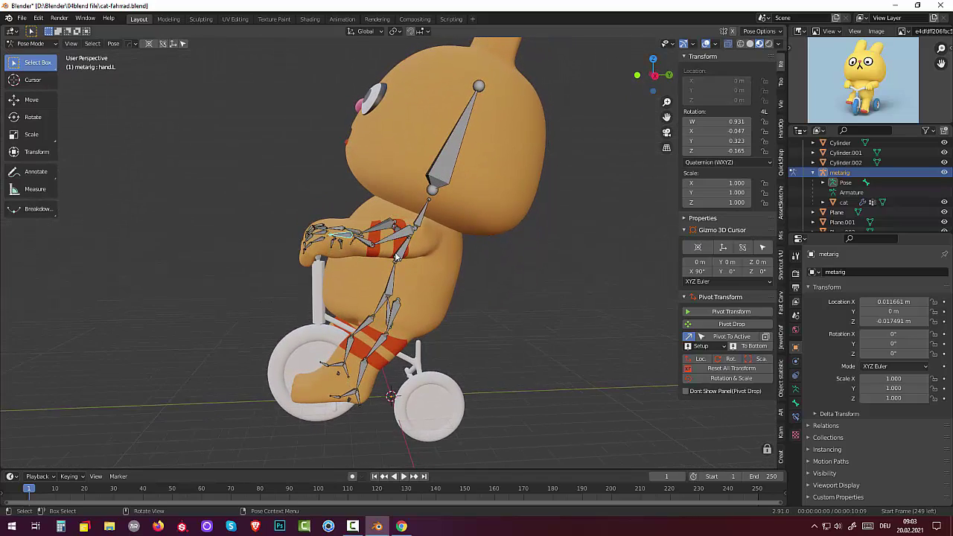
key("r")
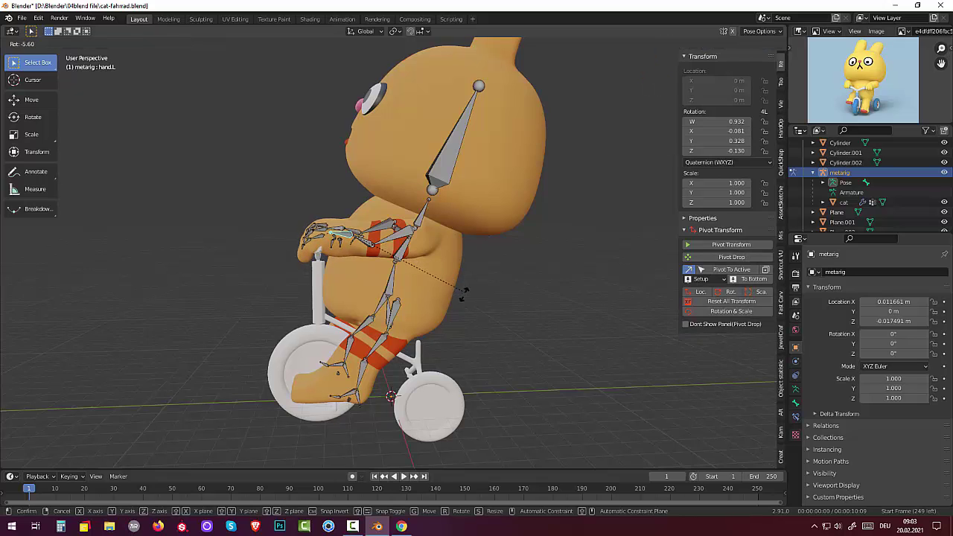
left_click(435, 321)
- Refine the forearm.L and hand.L rotations until the paw sits on the handlebar
mouse_move(436, 320)
middle_mouse_down()
mouse_move(520, 299)
mouse_move(588, 321)
mouse_move(572, 311)
middle_mouse_up()
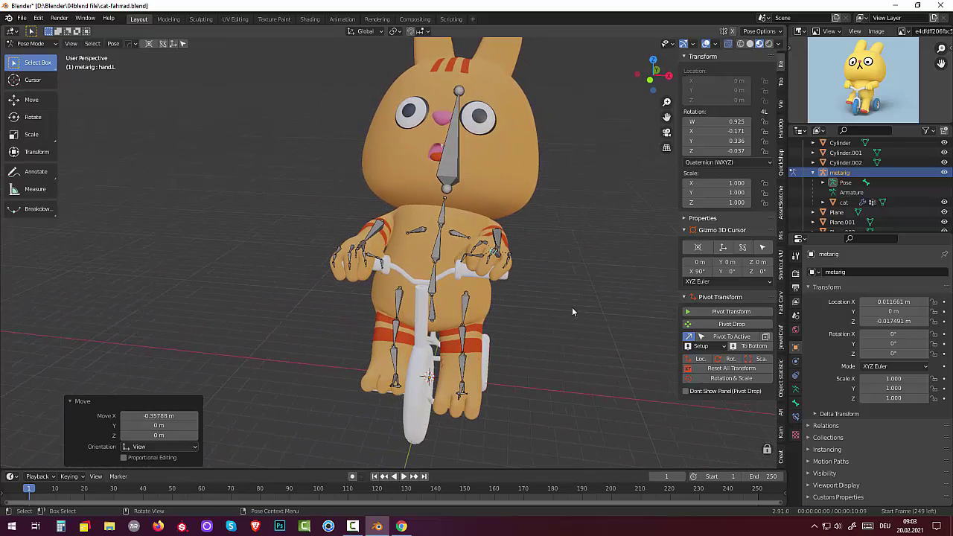
mouse_move(504, 257)
middle_mouse_down()
mouse_move(543, 291)
mouse_move(516, 293)
middle_mouse_up()
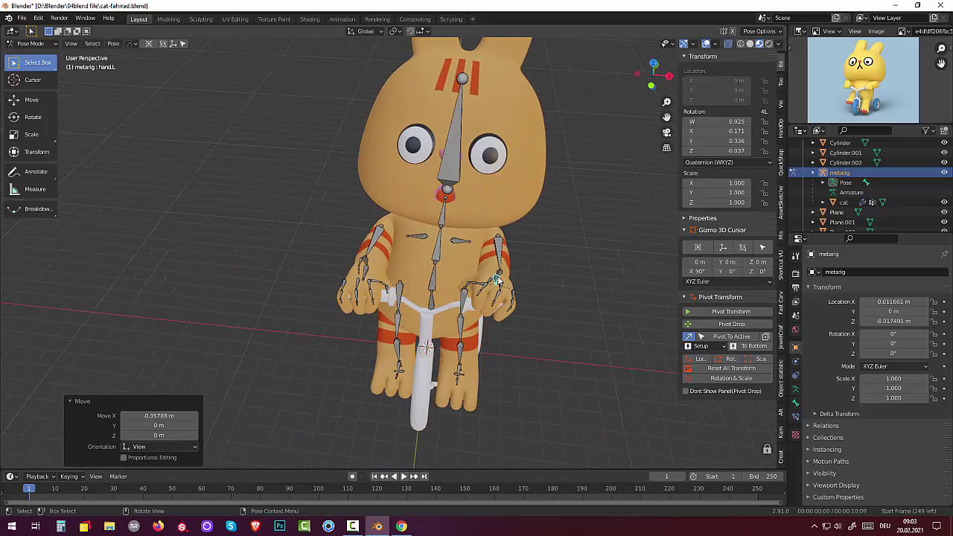
left_click(498, 280)
key("r")
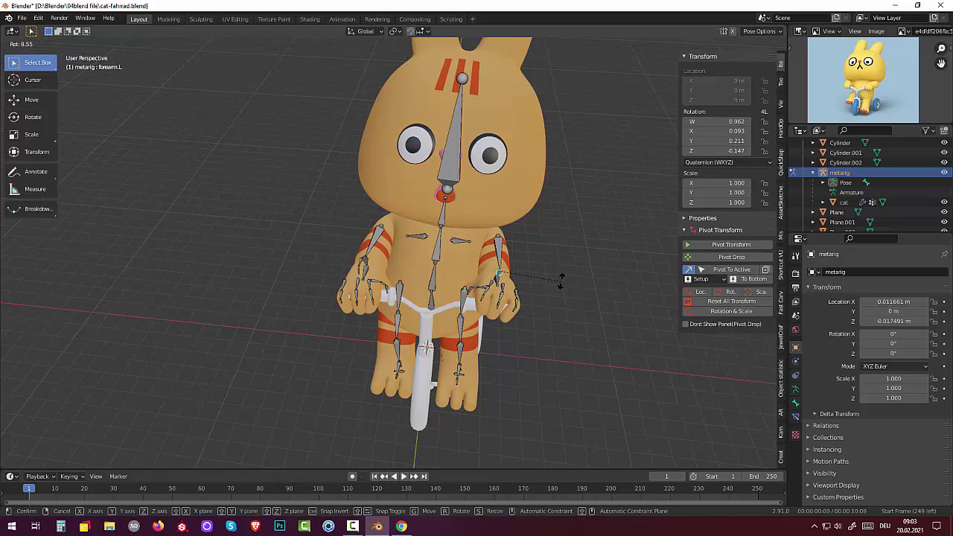
left_click(564, 278)
left_click(501, 282)
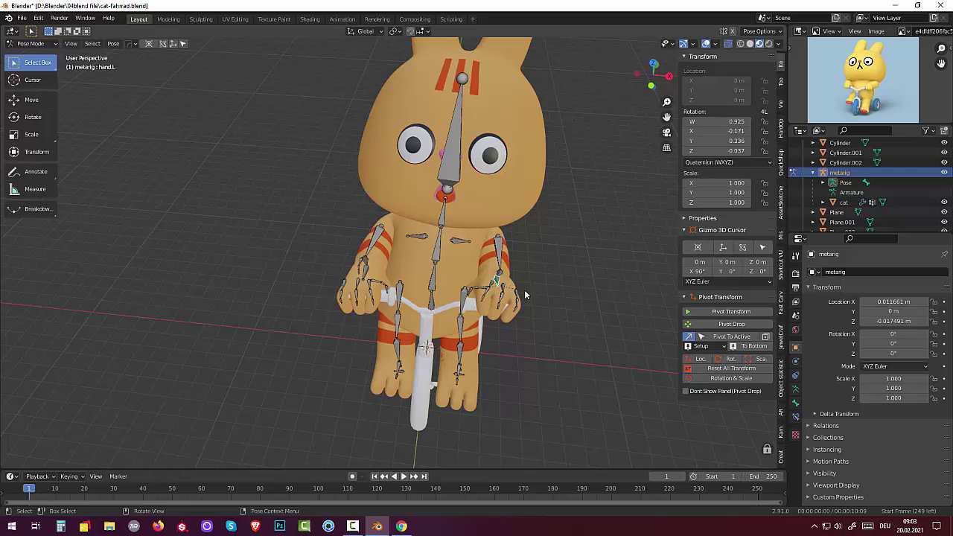
key("r")
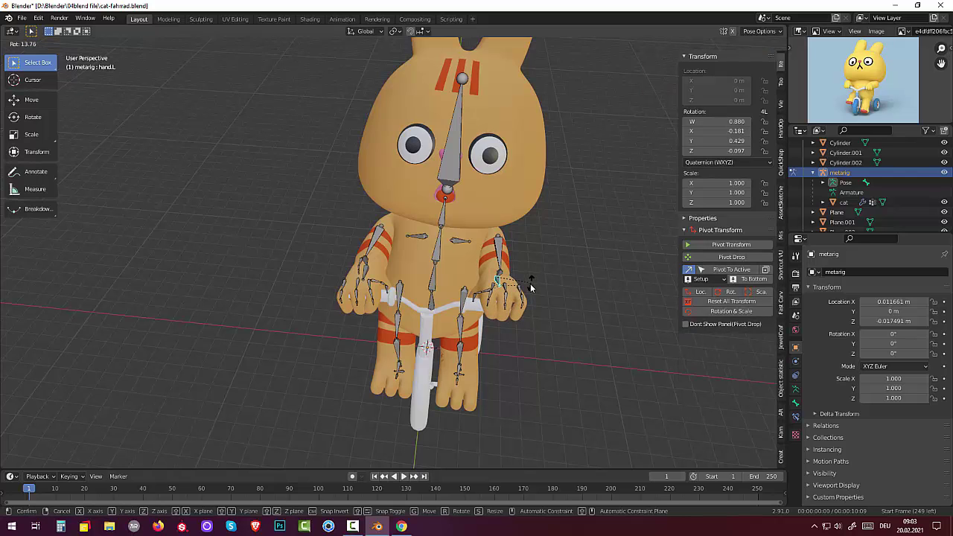
key("Escape")
middle_click_drag(563, 325, 569, 357)
key("r")
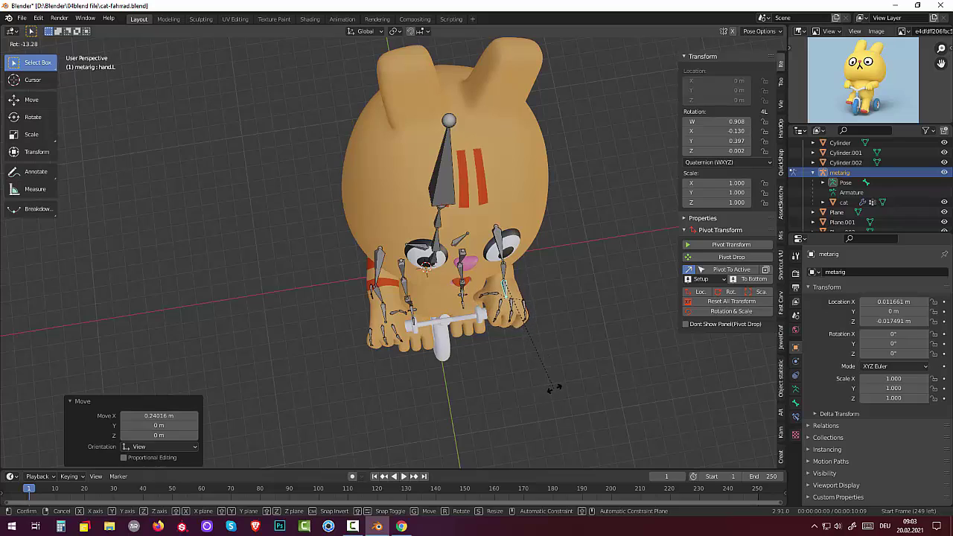
key("Escape")
mouse_move(560, 387)
middle_mouse_down()
mouse_move(538, 298)
mouse_move(511, 272)
mouse_move(454, 267)
mouse_move(493, 277)
mouse_move(673, 270)
mouse_move(499, 253)
middle_mouse_up()
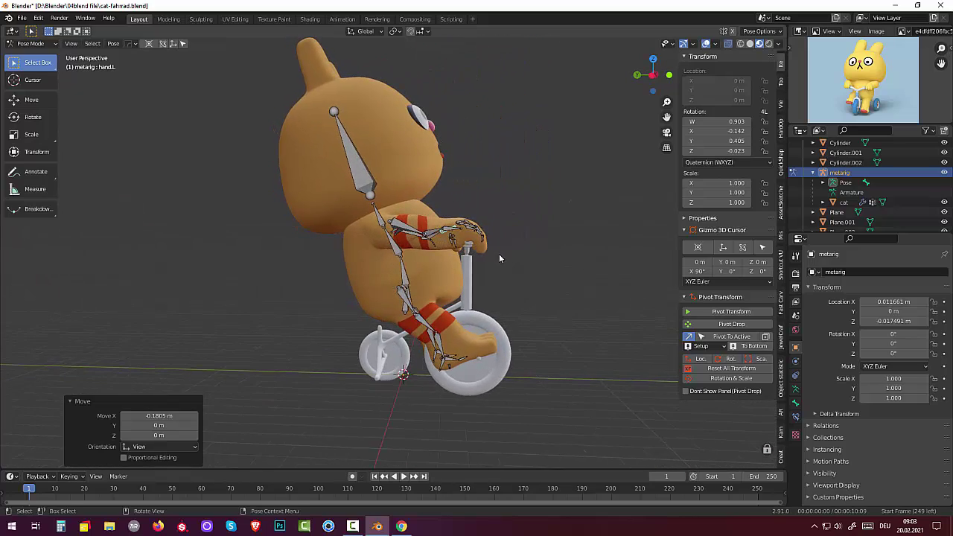
- Rotate hand.R to quaternion W 0.961, X −0.124, Y −0.242, Z 0.056
left_click(463, 235)
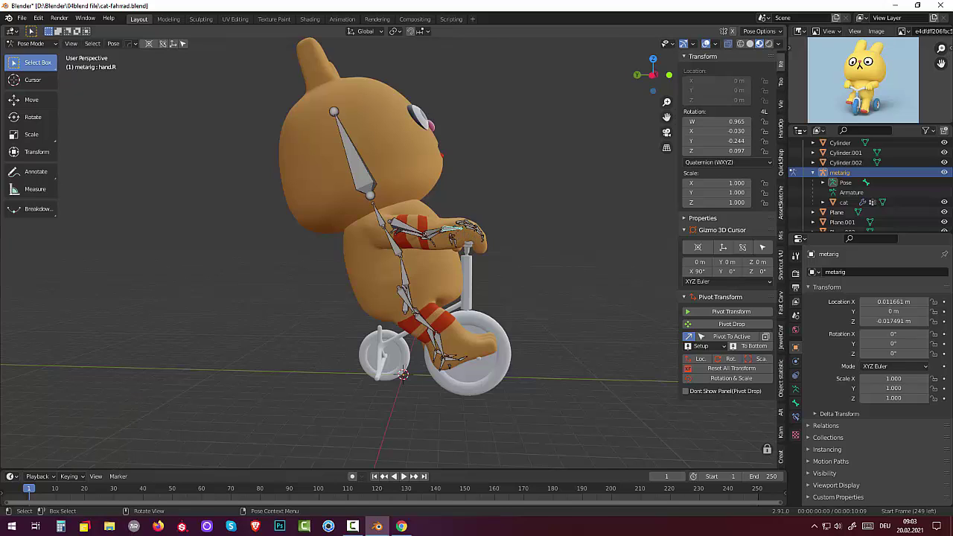
key("r")
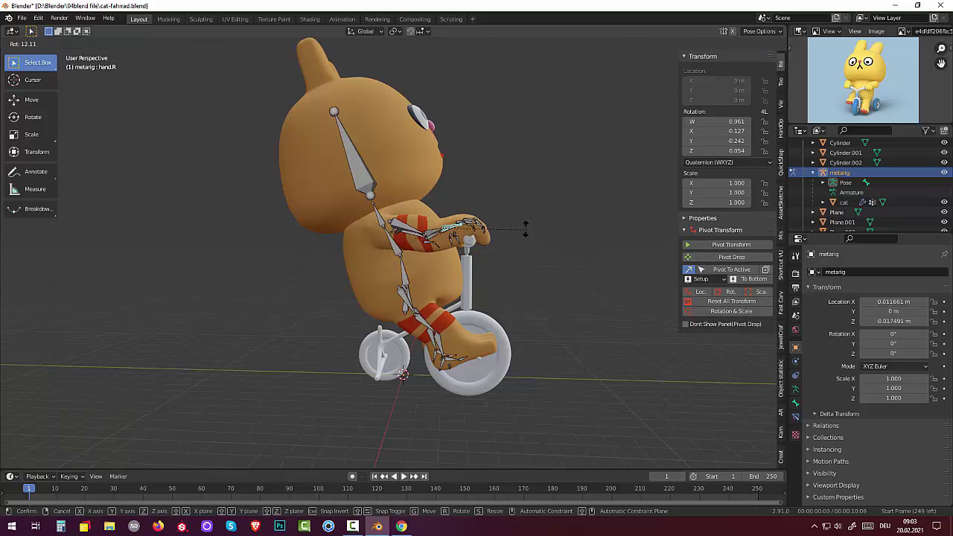
left_click(524, 230)
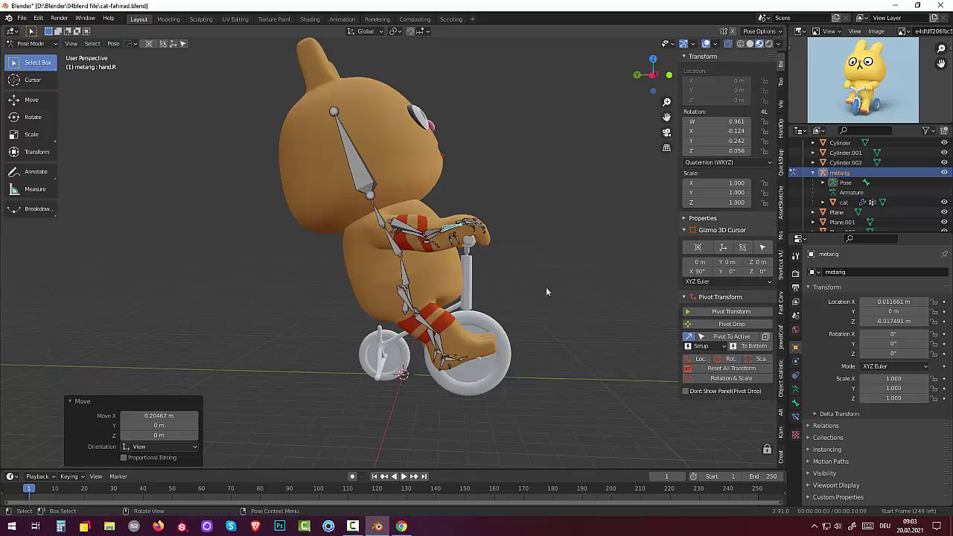
mouse_move(548, 304)
middle_mouse_down()
mouse_move(456, 332)
mouse_move(434, 316)
mouse_move(542, 307)
mouse_move(495, 304)
middle_mouse_up()
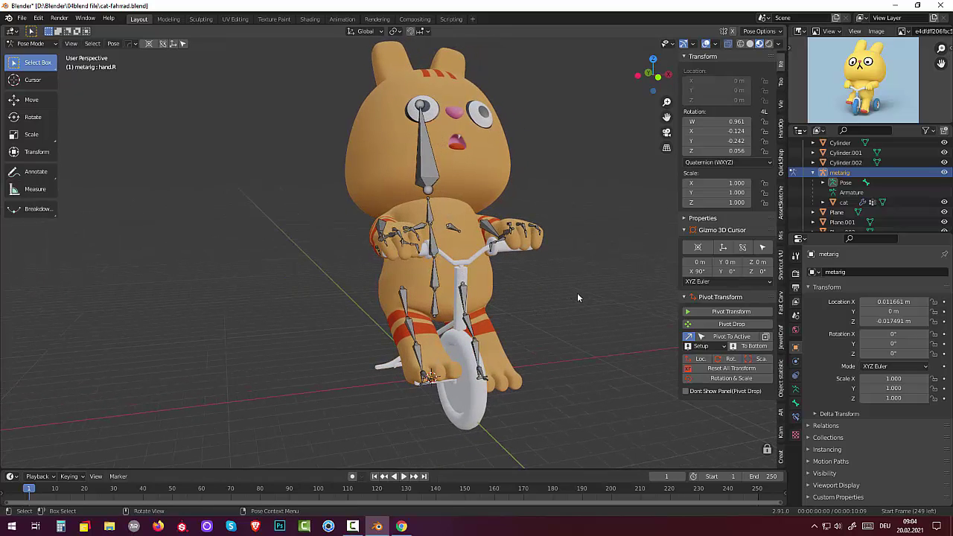
middle_click_drag(578, 293, 560, 312)
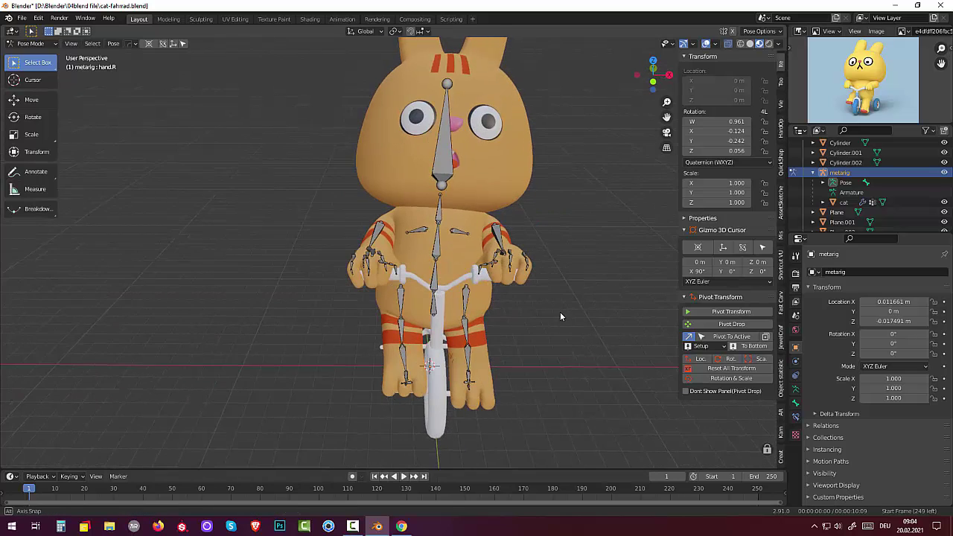
- In Object Mode inspect the handlebar, metarig and cat, then return the metarig to Pose Mode
left_click(30, 43)
left_click(30, 59)
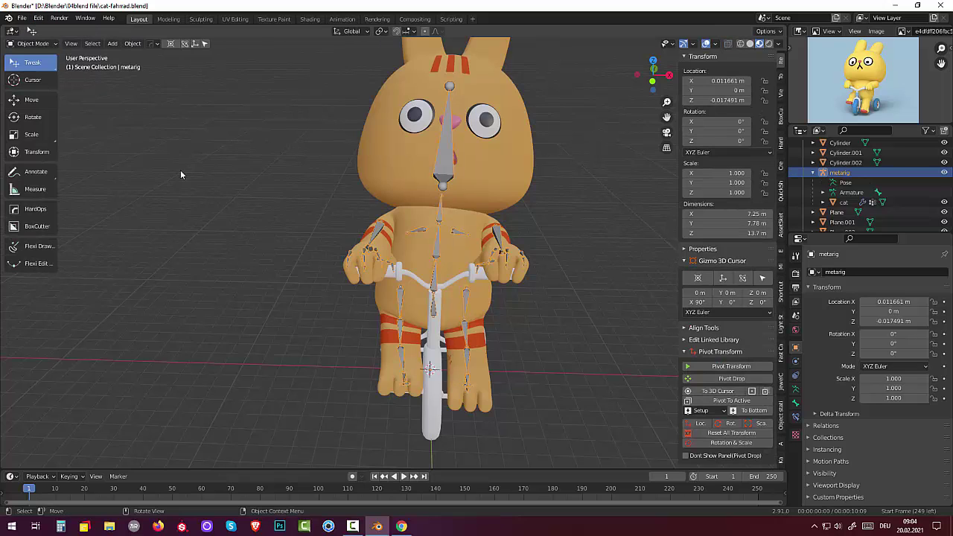
left_click(451, 285)
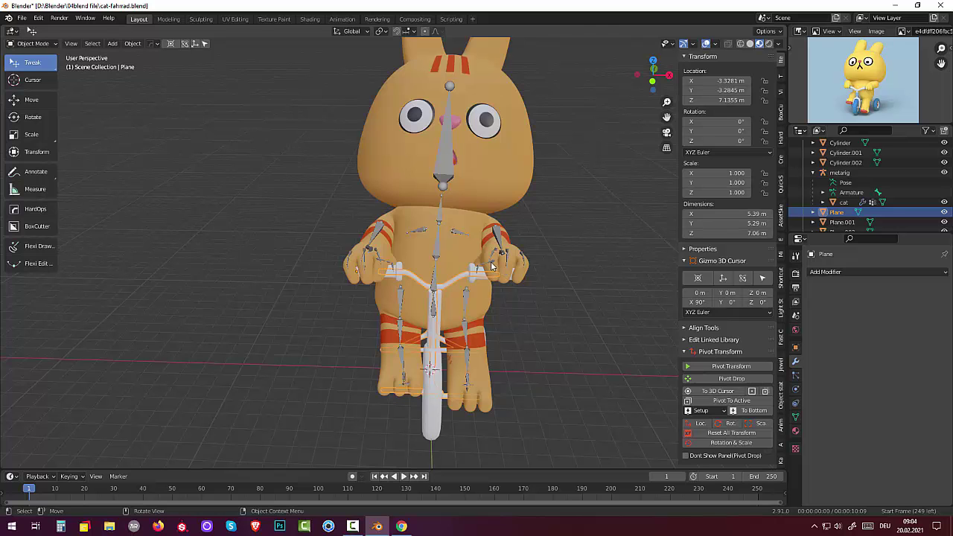
mouse_move(512, 301)
middle_mouse_down()
mouse_move(545, 309)
mouse_move(527, 311)
middle_mouse_up()
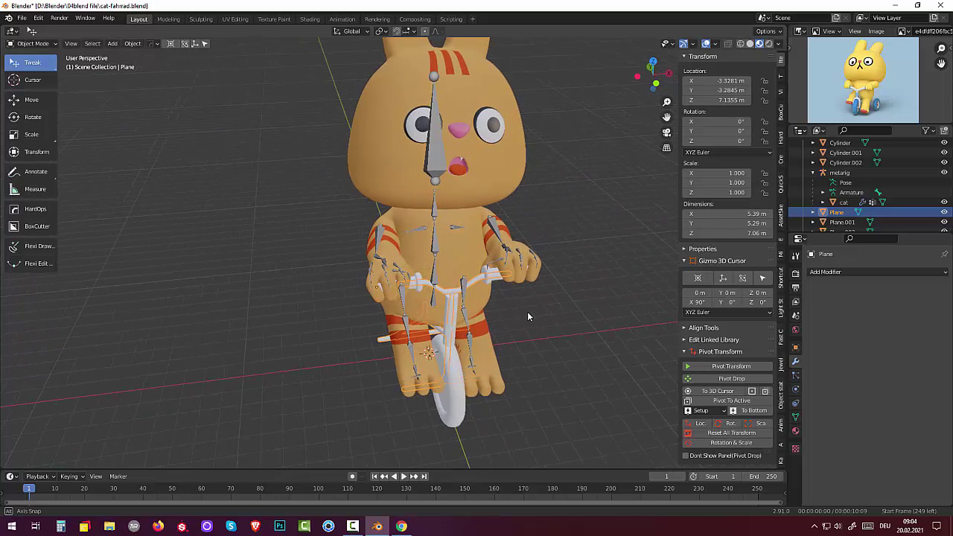
left_click(34, 47)
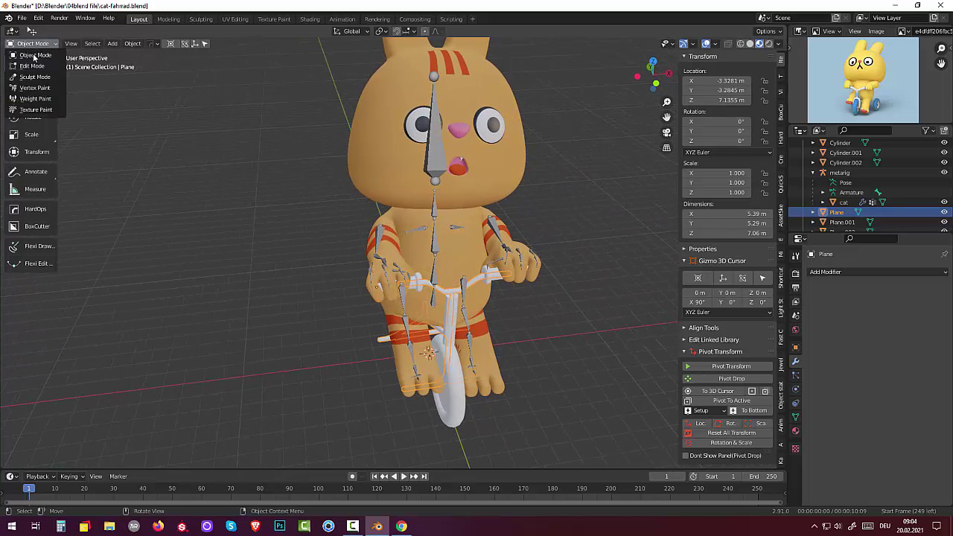
left_click(437, 165)
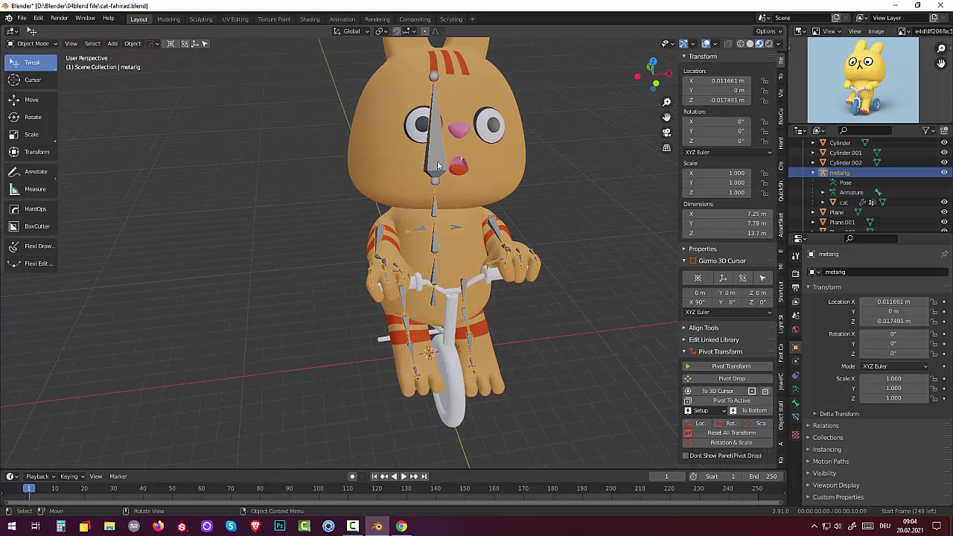
middle_click_drag(538, 292, 514, 314)
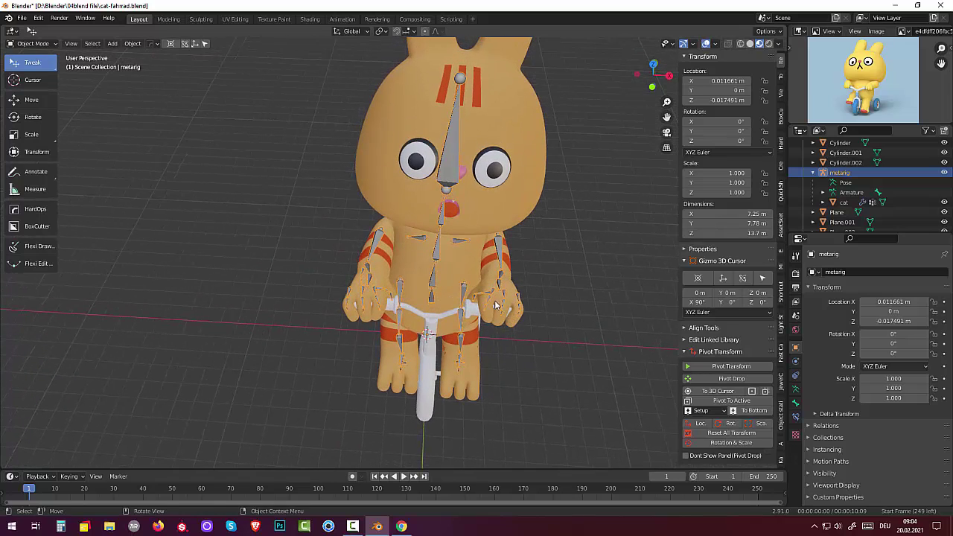
left_click(494, 294)
left_click(492, 290)
left_click(32, 43)
left_click(30, 79)
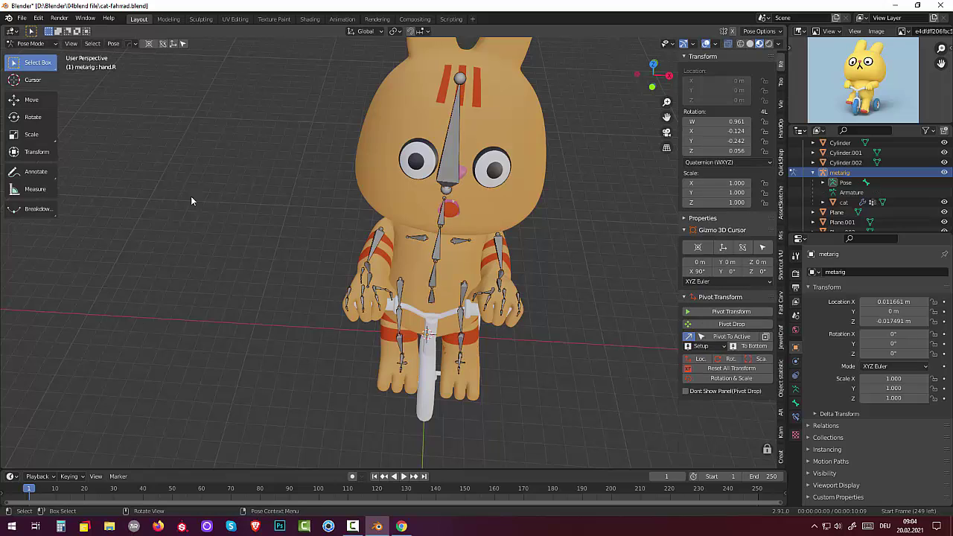
- Rotate f_index.01.L, f_index.03.L and f_index.03.R so both index fingers curl around the handlebar
left_click(491, 294)
key("r")
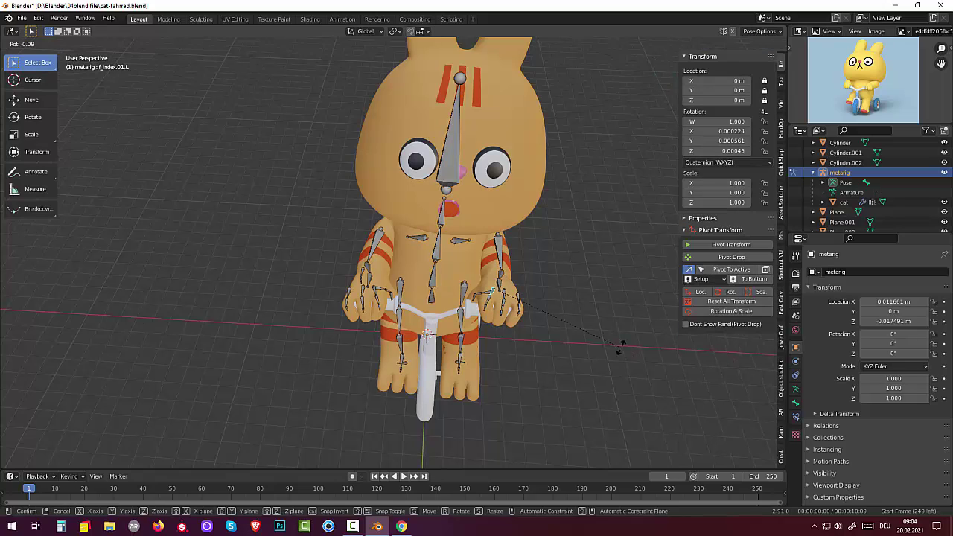
key("Escape")
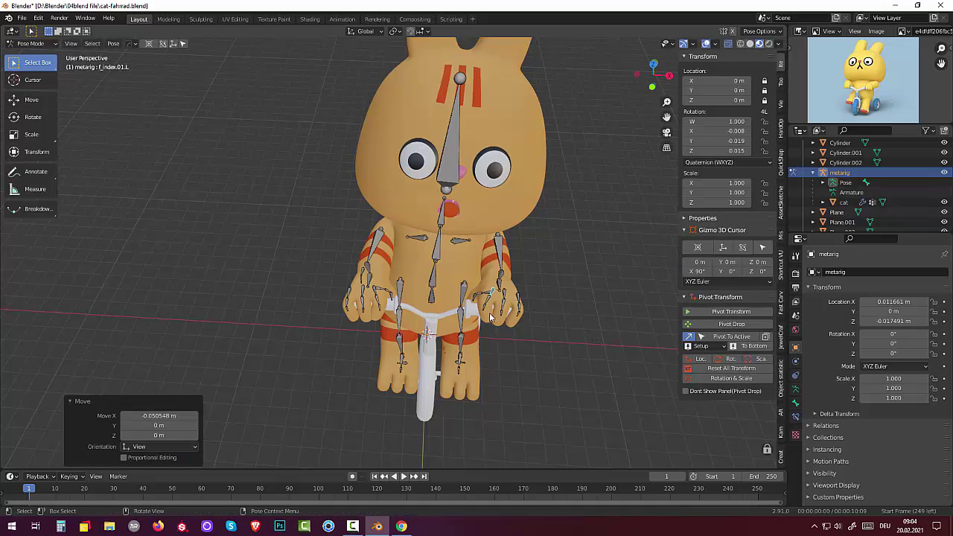
left_click(483, 314)
key("r")
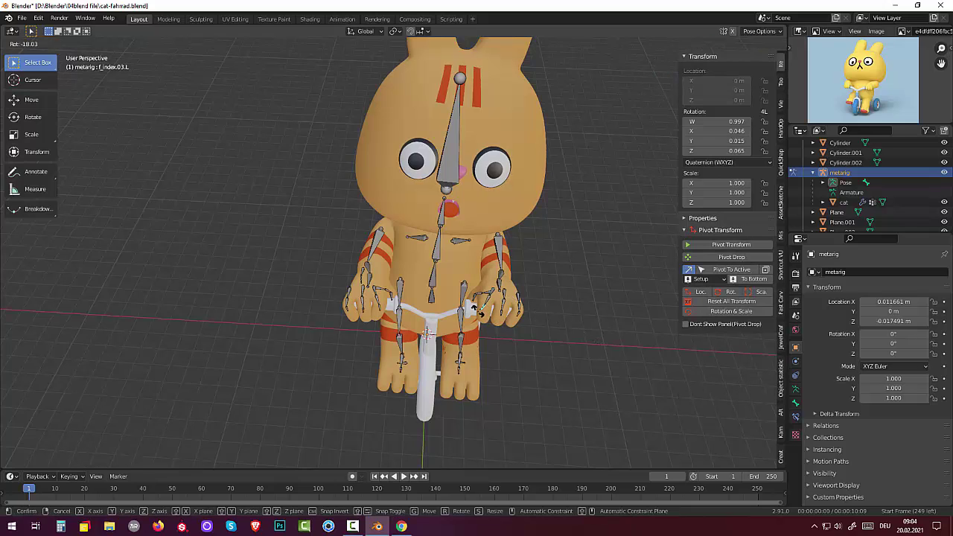
key("Escape")
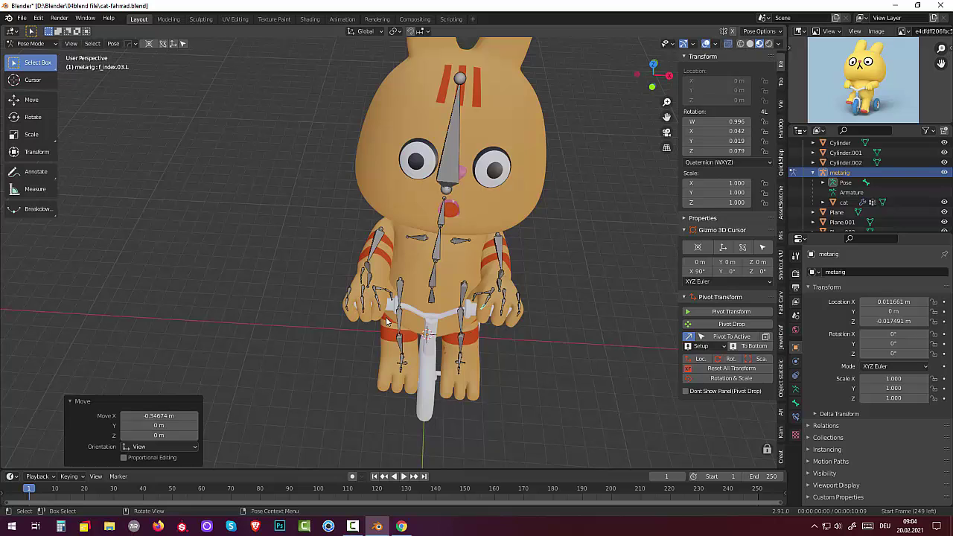
left_click(381, 311)
key("r")
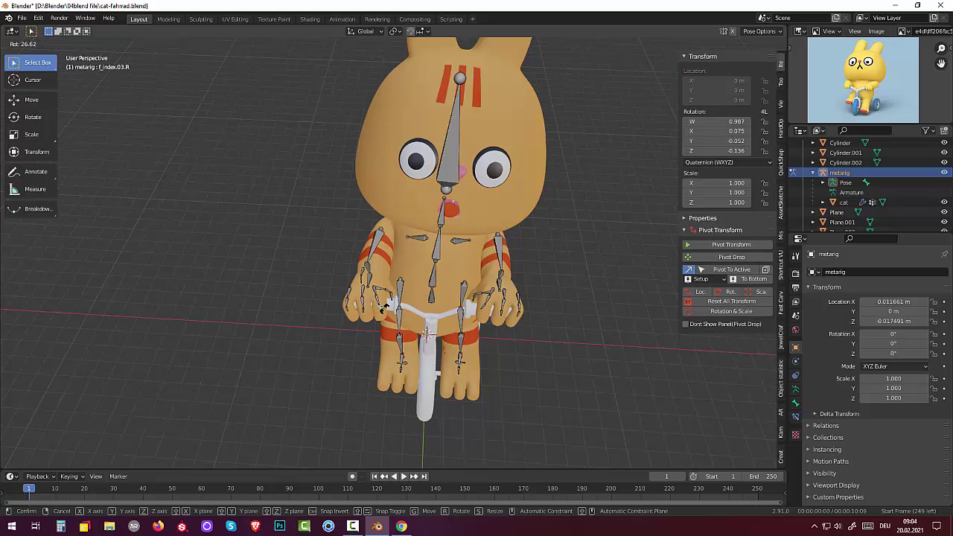
key("Escape")
mouse_move(383, 307)
middle_mouse_down()
mouse_move(405, 220)
mouse_move(375, 263)
mouse_move(340, 280)
mouse_move(600, 200)
mouse_move(587, 221)
mouse_move(560, 234)
mouse_move(462, 224)
mouse_move(425, 238)
mouse_move(501, 252)
mouse_move(720, 224)
mouse_move(585, 298)
middle_mouse_up()
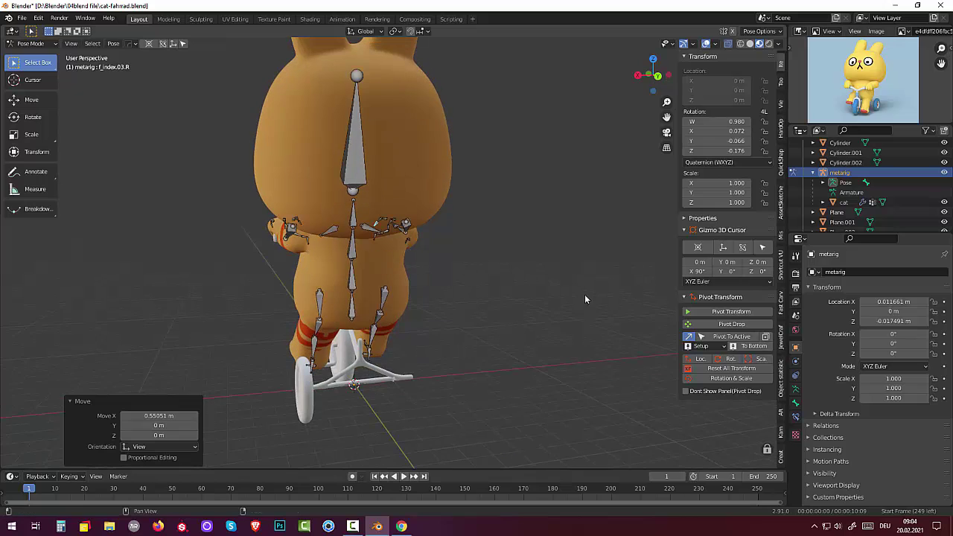
- Switch to Object Mode, select the small wheel Torus.004 and reset all its transforms
left_click(303, 405)
left_click(28, 46)
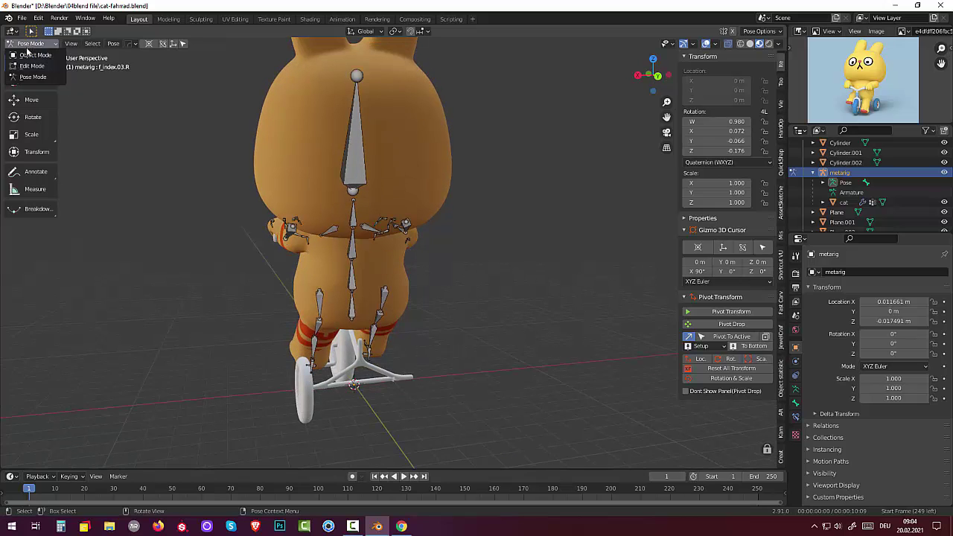
left_click(28, 56)
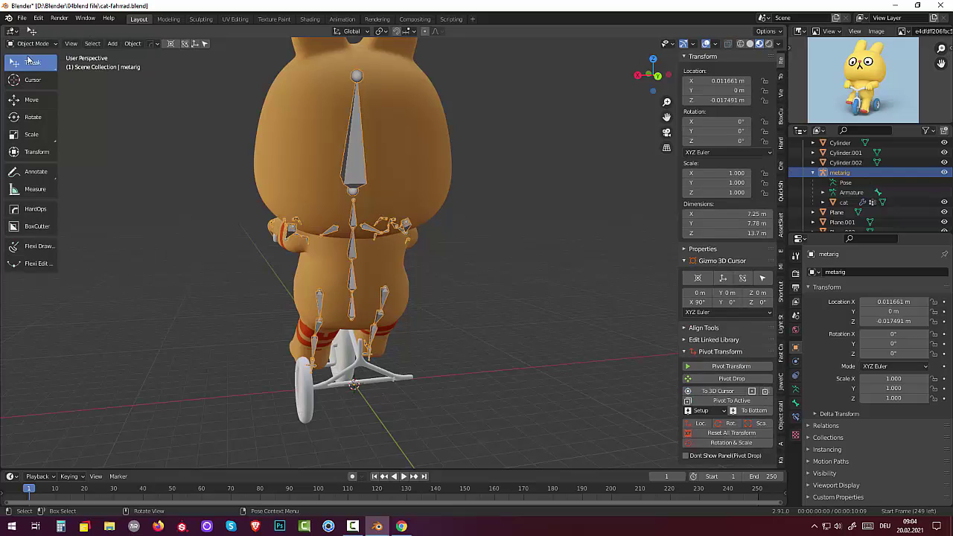
left_click(309, 392)
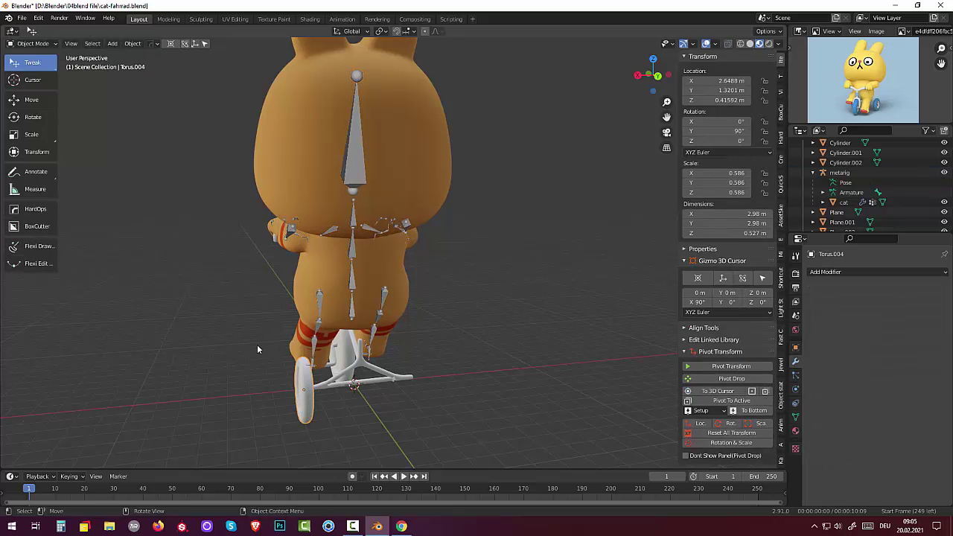
mouse_move(326, 306)
middle_mouse_down()
mouse_move(484, 307)
mouse_move(429, 344)
mouse_move(383, 337)
mouse_move(402, 327)
mouse_move(440, 340)
middle_mouse_up()
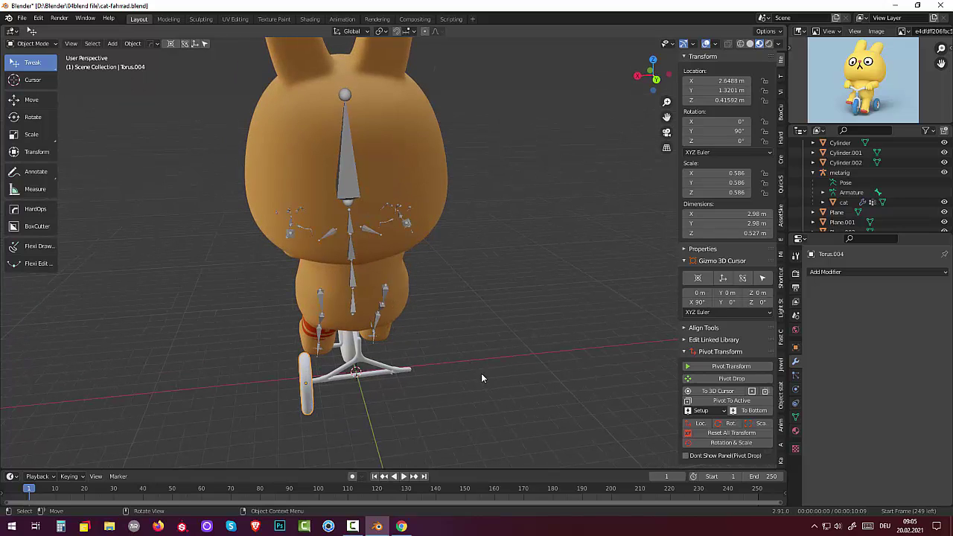
left_click(733, 434)
- Add Mirror modifiers to the small wheel torus and its inner disc Cylinder.002
left_click(818, 275)
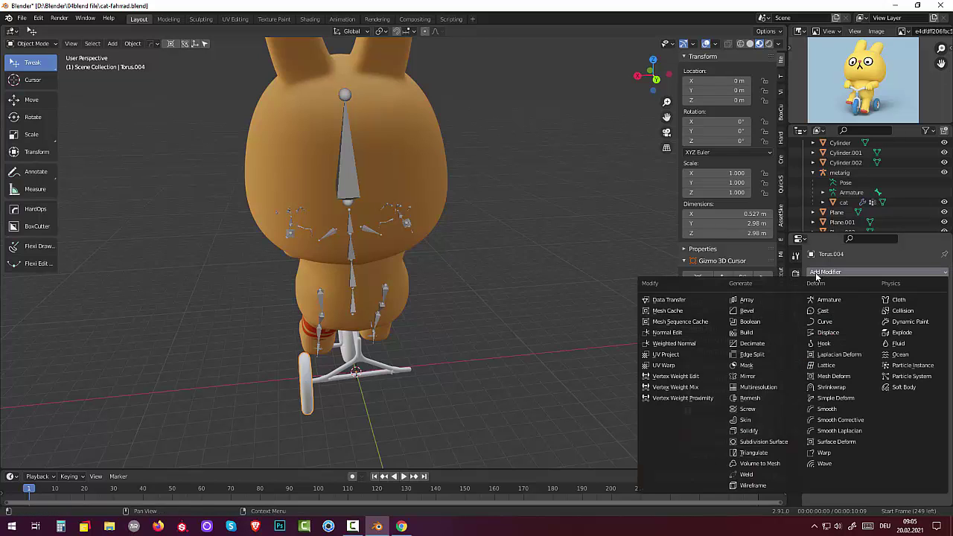
left_click(748, 377)
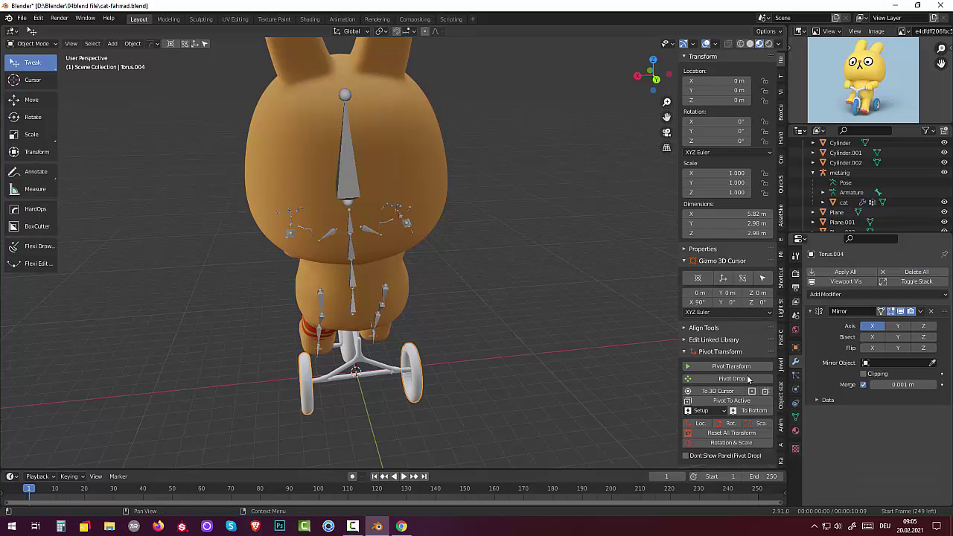
mouse_move(487, 358)
middle_mouse_down()
mouse_move(513, 338)
mouse_move(336, 437)
middle_mouse_up()
left_click(311, 395)
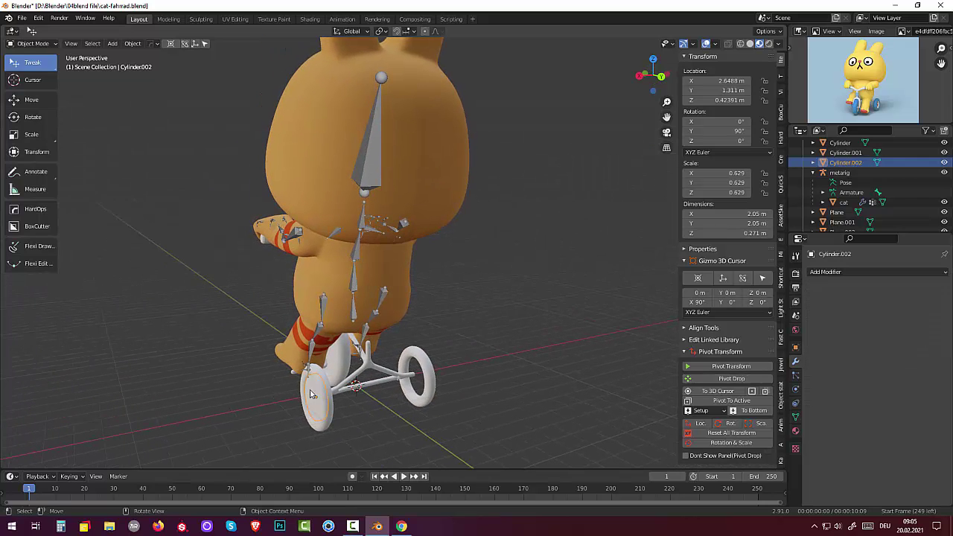
left_click(827, 273)
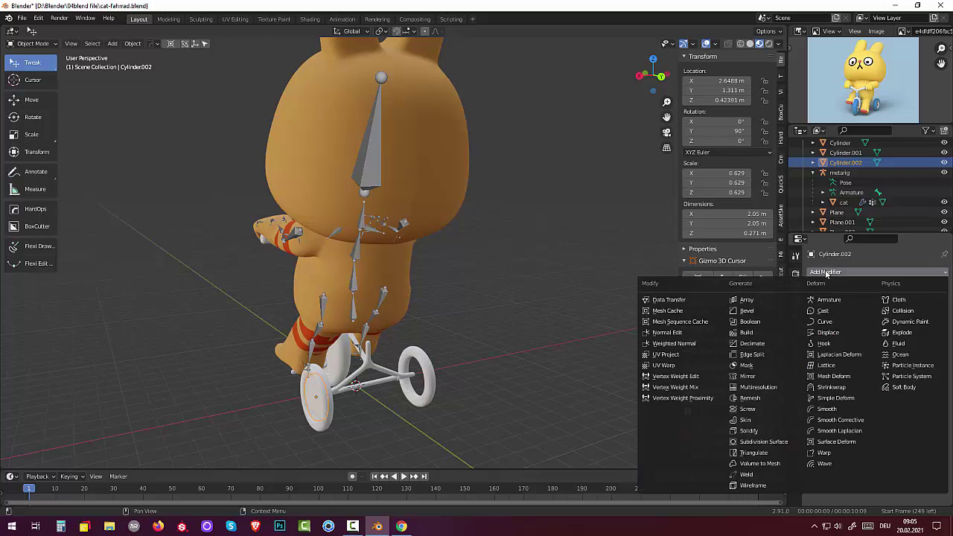
left_click(753, 376)
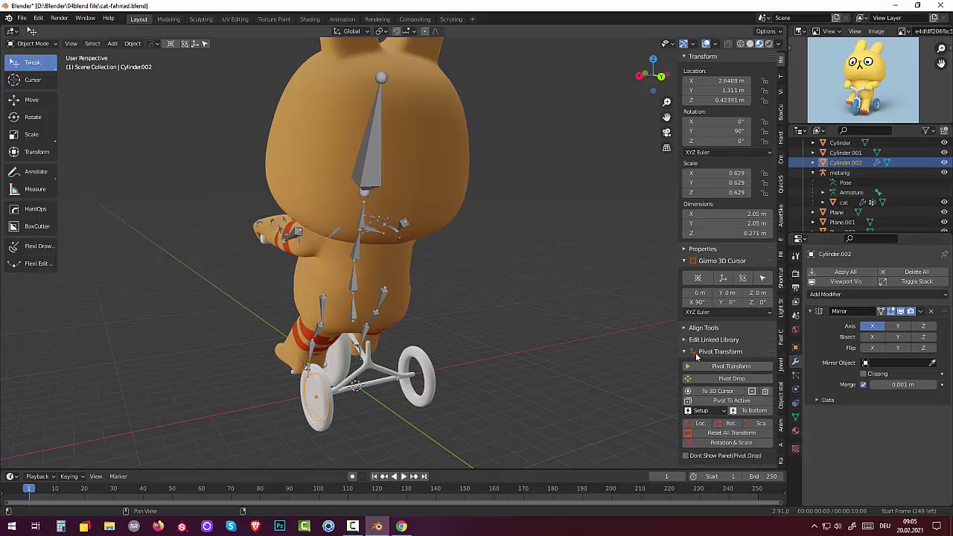
- Undo the Mirror modifier on Torus.004, keeping the wheel rim unmirrored
left_click(428, 395)
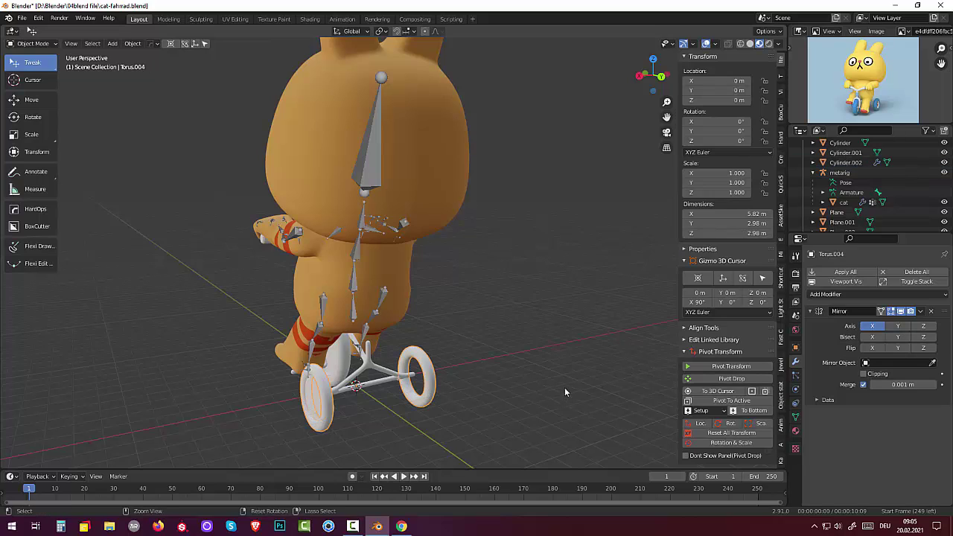
key("ctrl+z")
key("ctrl+shift+z")
key("ctrl+z")
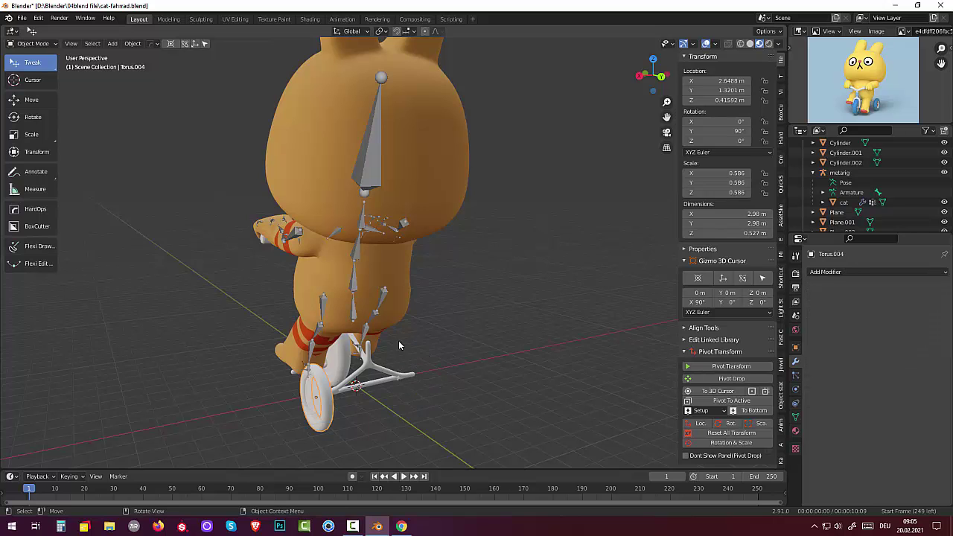
- Undo the small wheel's transform reset and select the small wheel discs
key("ctrl+z")
mouse_move(399, 340)
middle_mouse_down()
mouse_move(479, 329)
mouse_move(394, 440)
middle_mouse_up()
left_click(416, 426, "shift")
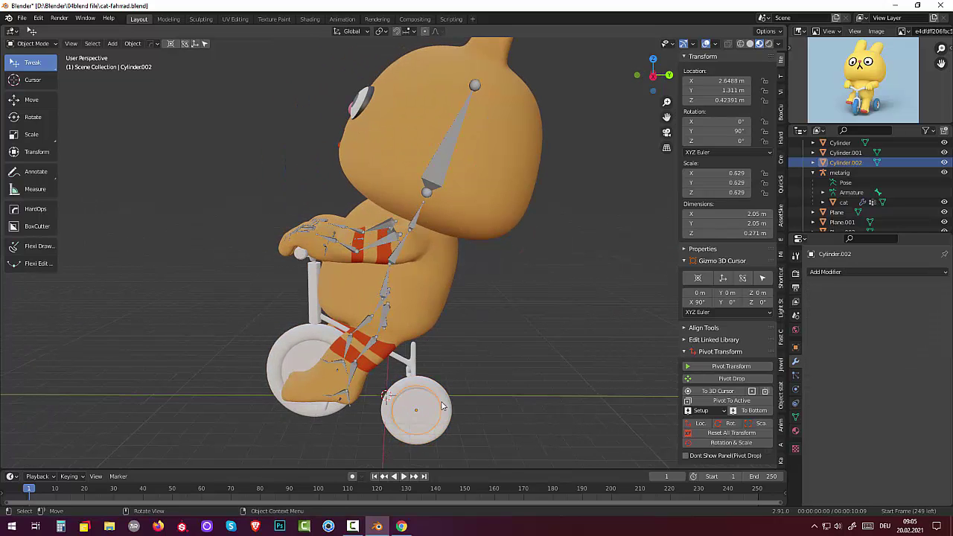
left_click(442, 406, "shift")
mouse_move(438, 412)
middle_mouse_down()
mouse_move(479, 384)
mouse_move(439, 394)
middle_mouse_up()
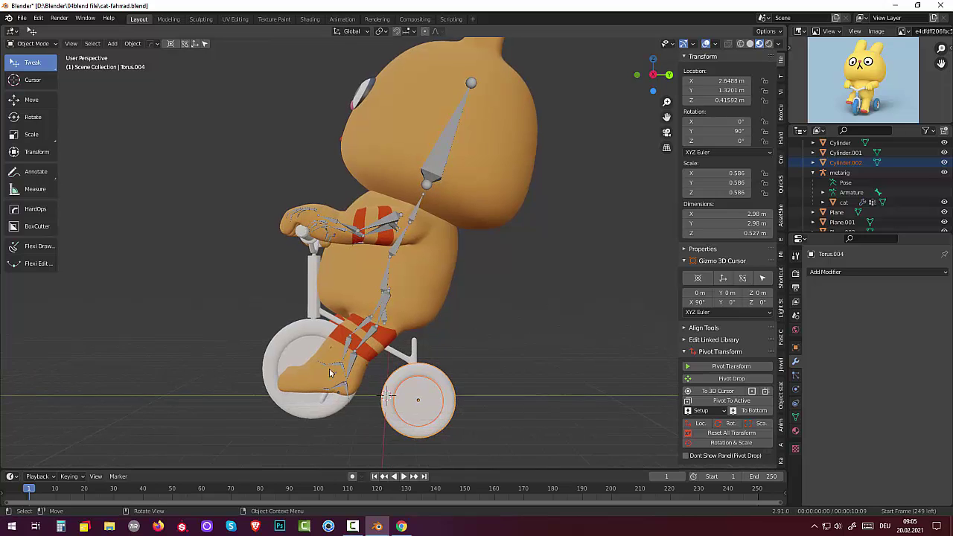
- Switch to Solid shading, hide the cat mesh and metarig, and select Cylinder.001
left_click(751, 44)
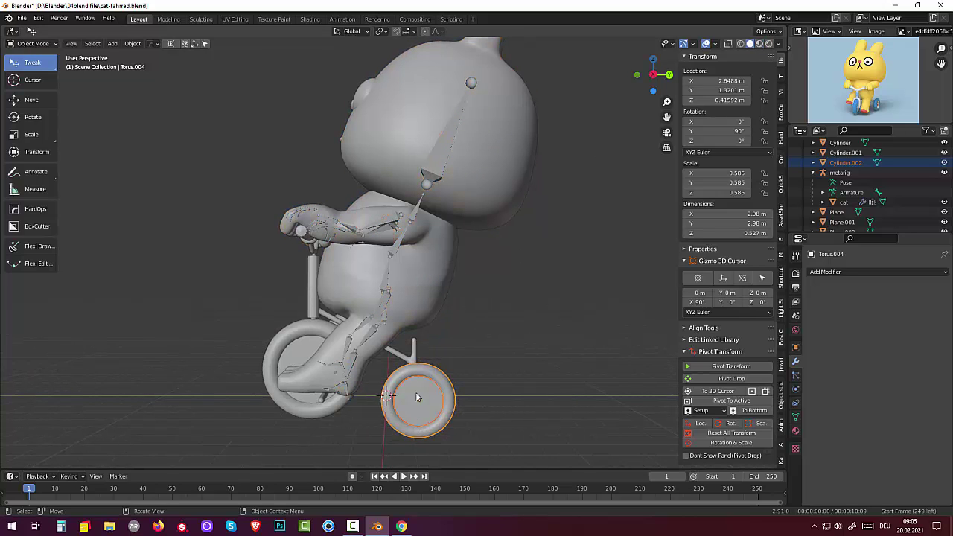
left_click(945, 203)
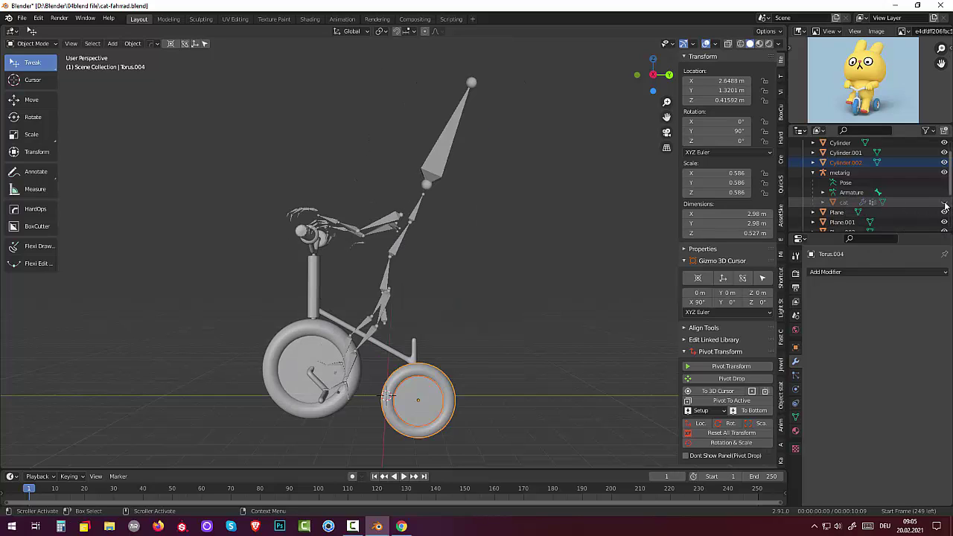
left_click(945, 172)
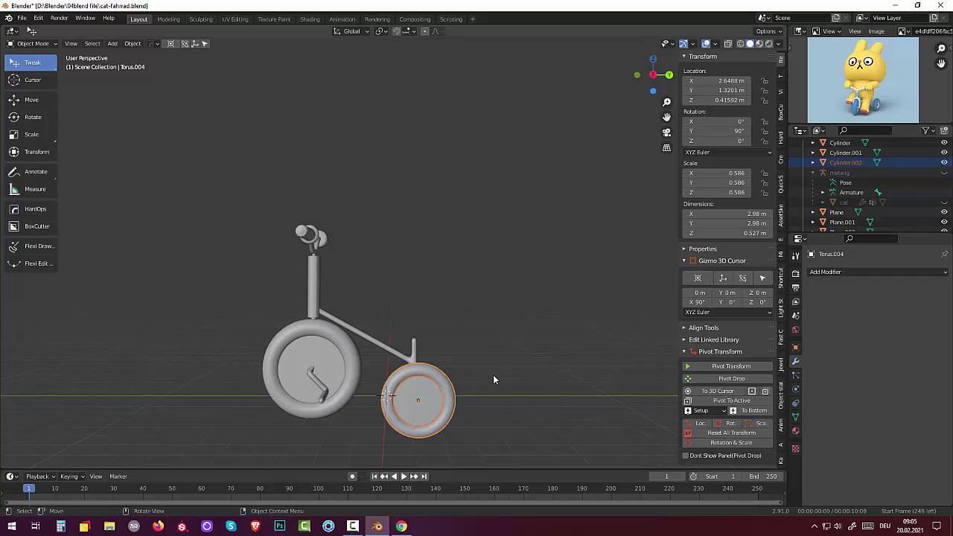
mouse_move(493, 374)
middle_mouse_down()
mouse_move(508, 346)
mouse_move(522, 368)
middle_mouse_up()
left_click(333, 365)
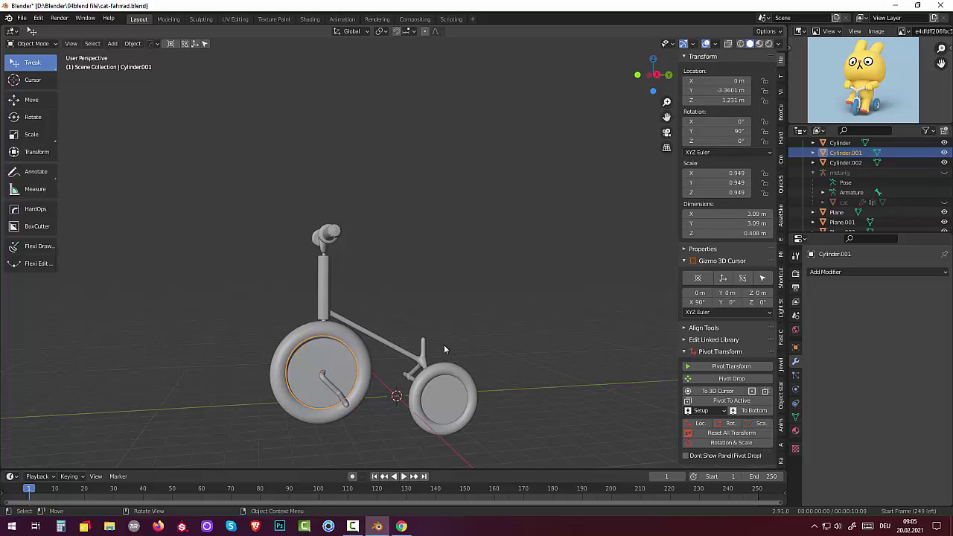
- In Edit Mode with face select, inset the front wheel disc's face by 1.114 m
left_click(30, 44)
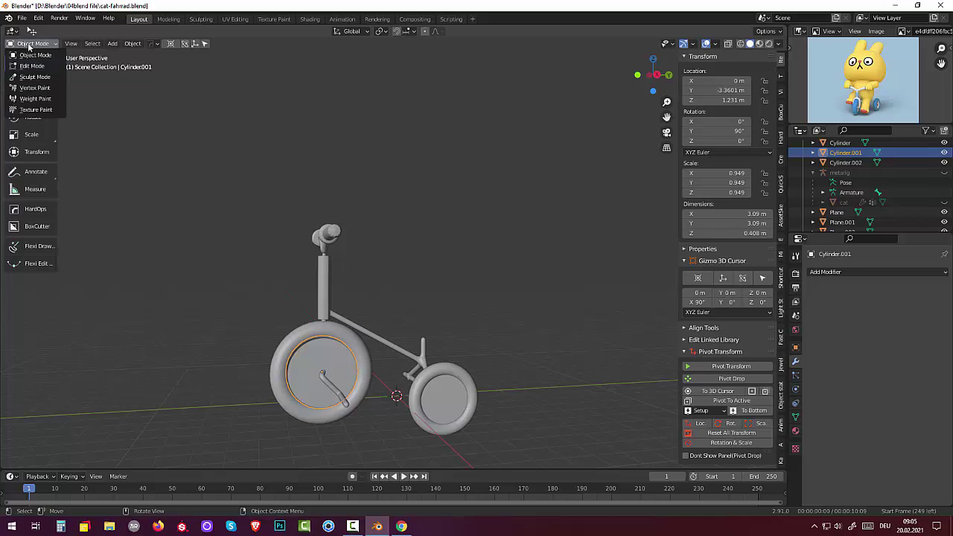
left_click(31, 65)
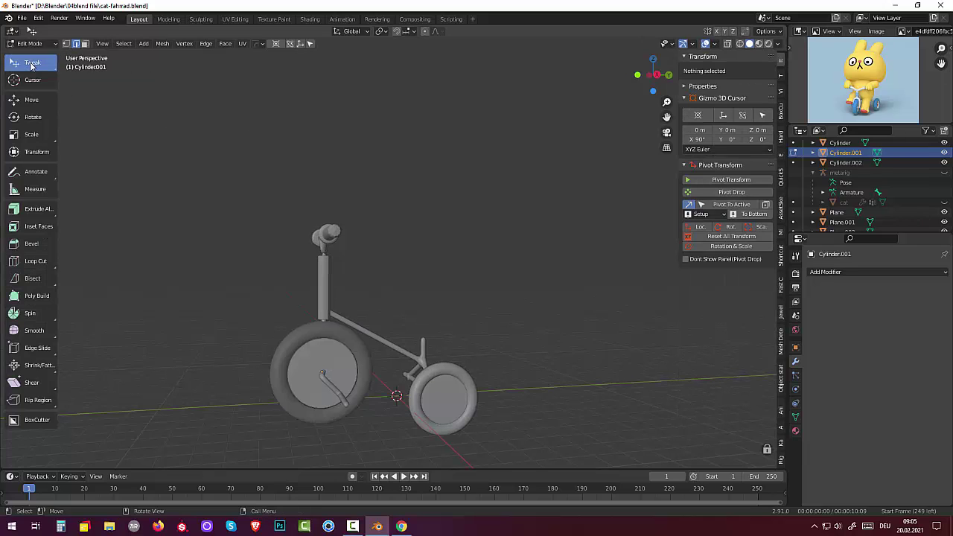
left_click(341, 365)
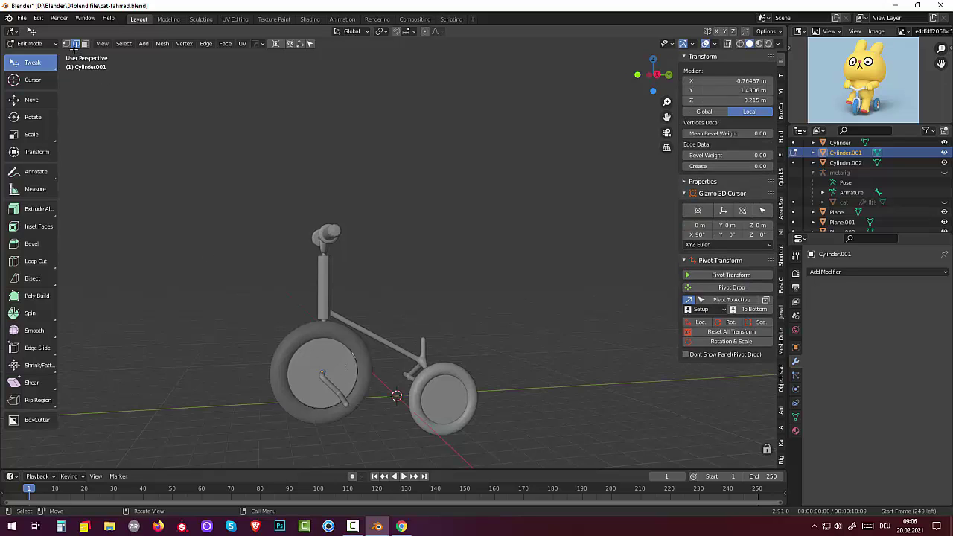
left_click(85, 44)
left_click(341, 365)
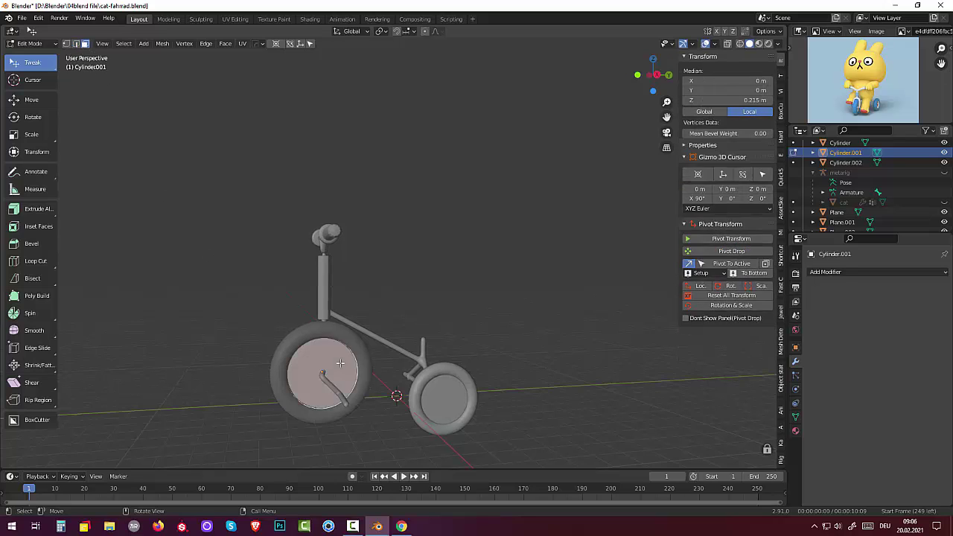
middle_click_drag(494, 253, 478, 242)
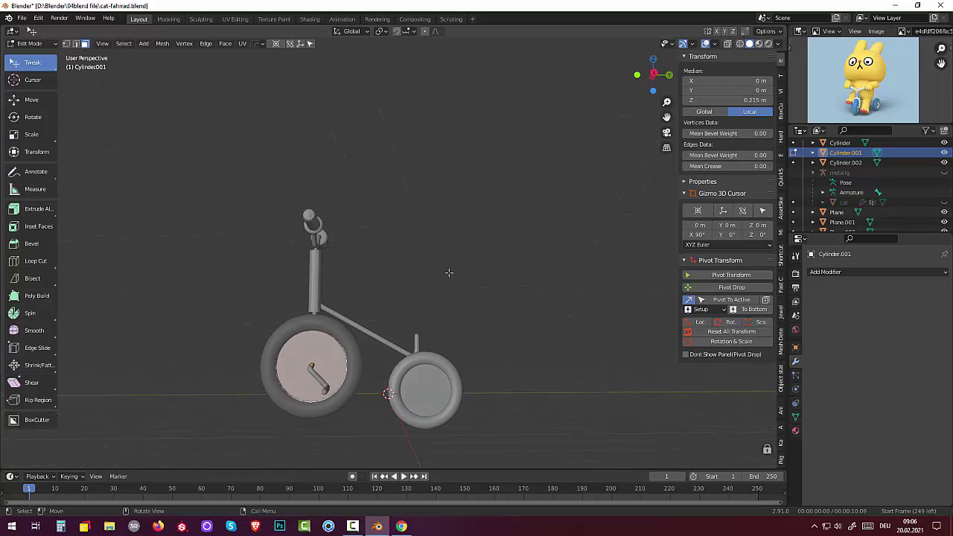
key("i")
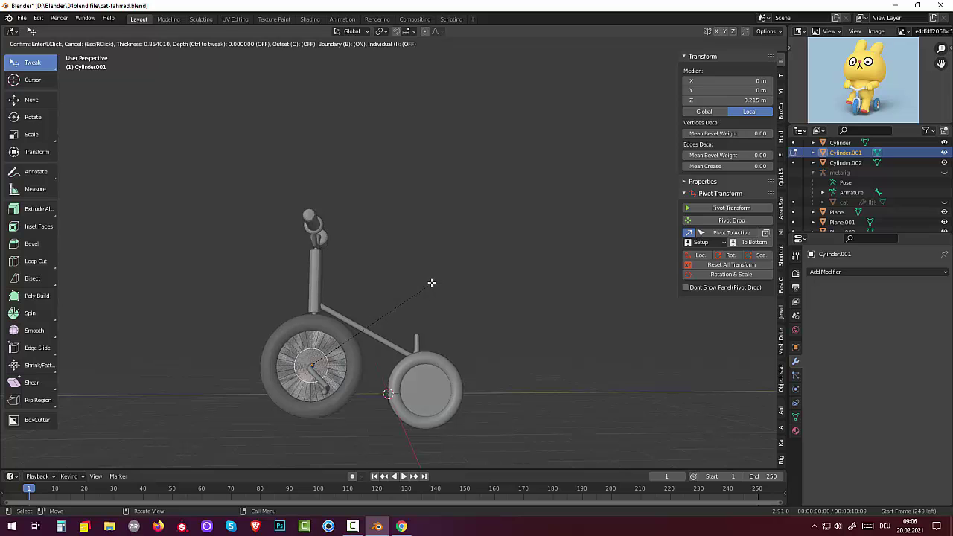
left_click(426, 282)
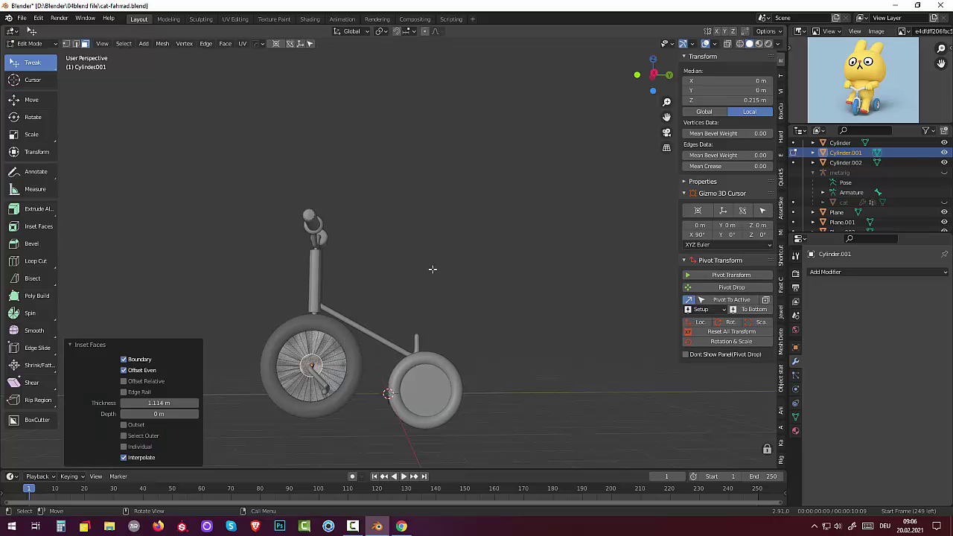
- Inspect the inset wheel from other angles and return to Object Mode
mouse_move(432, 269)
middle_mouse_down()
mouse_move(639, 283)
mouse_move(564, 287)
mouse_move(432, 273)
middle_mouse_up()
mouse_move(471, 326)
middle_mouse_down()
mouse_move(519, 313)
mouse_move(441, 343)
middle_mouse_up()
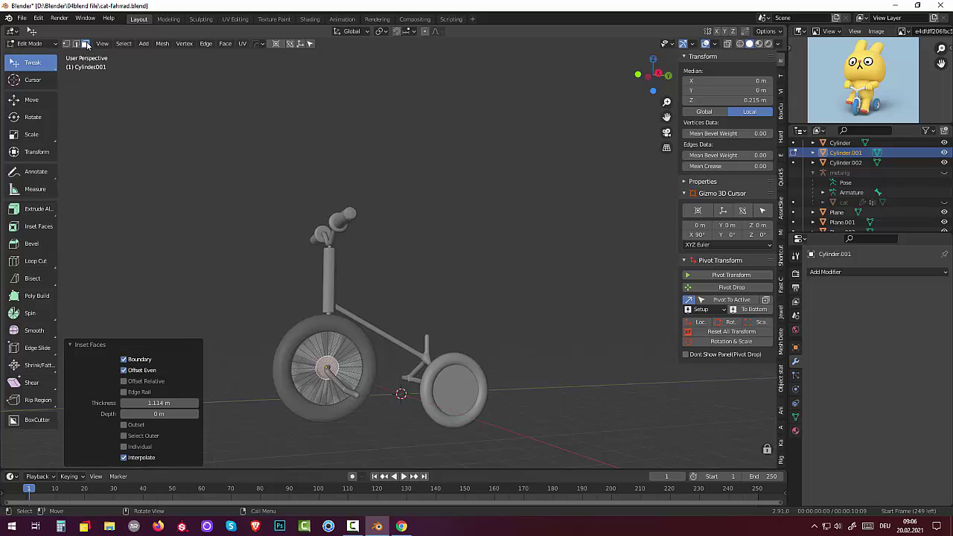
left_click(312, 354)
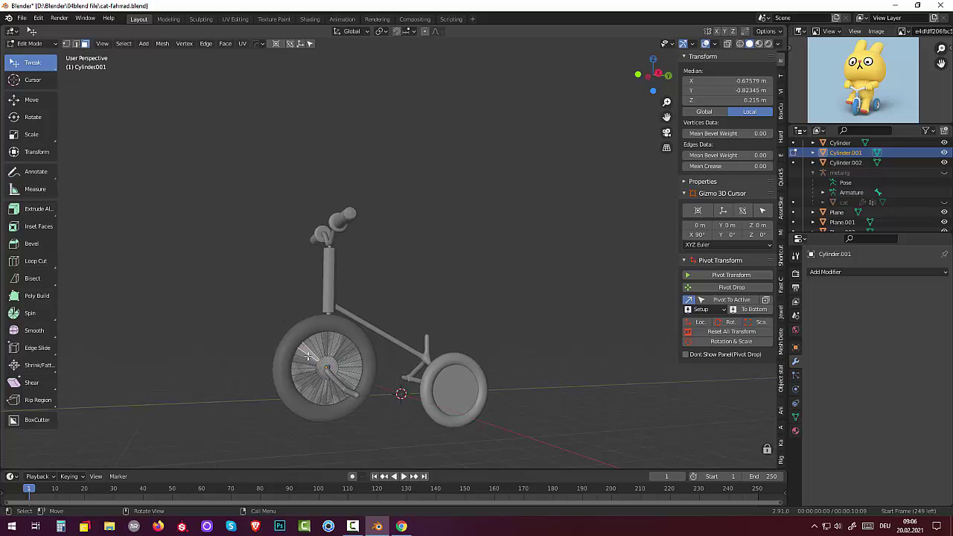
left_click(85, 45)
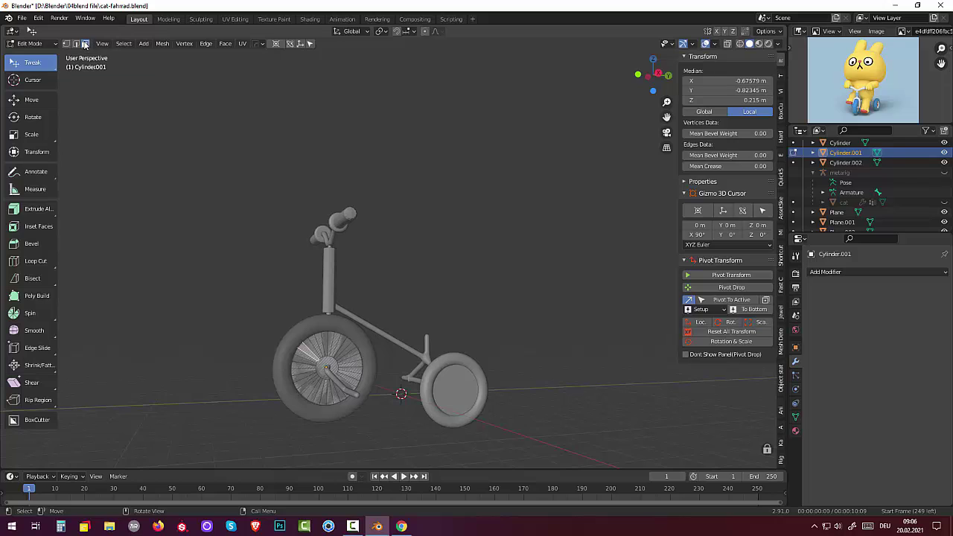
left_click(25, 44)
left_click(30, 55)
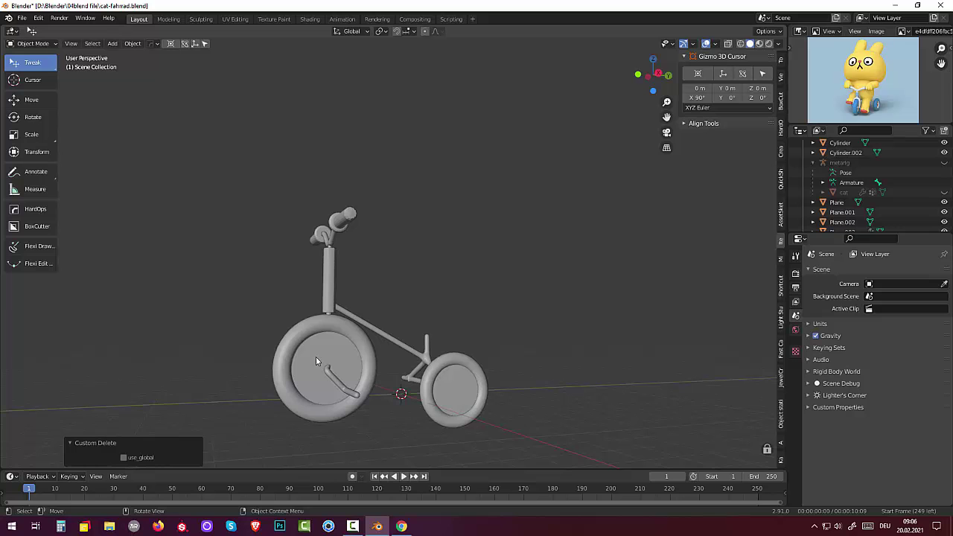
mouse_move(316, 357)
middle_mouse_down()
mouse_move(393, 327)
mouse_move(507, 335)
mouse_move(464, 353)
mouse_move(402, 319)
mouse_move(341, 355)
middle_mouse_up()
left_click(341, 355)
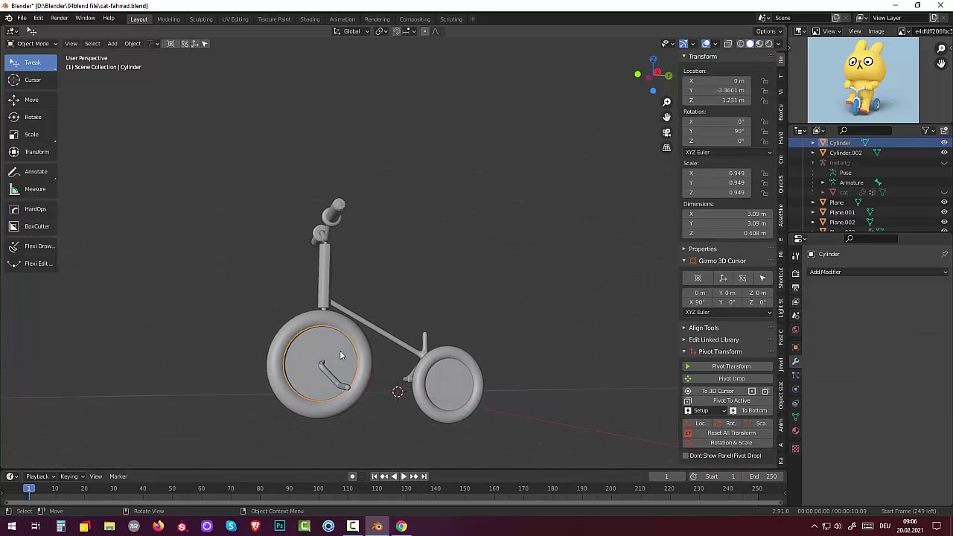
left_click(461, 389)
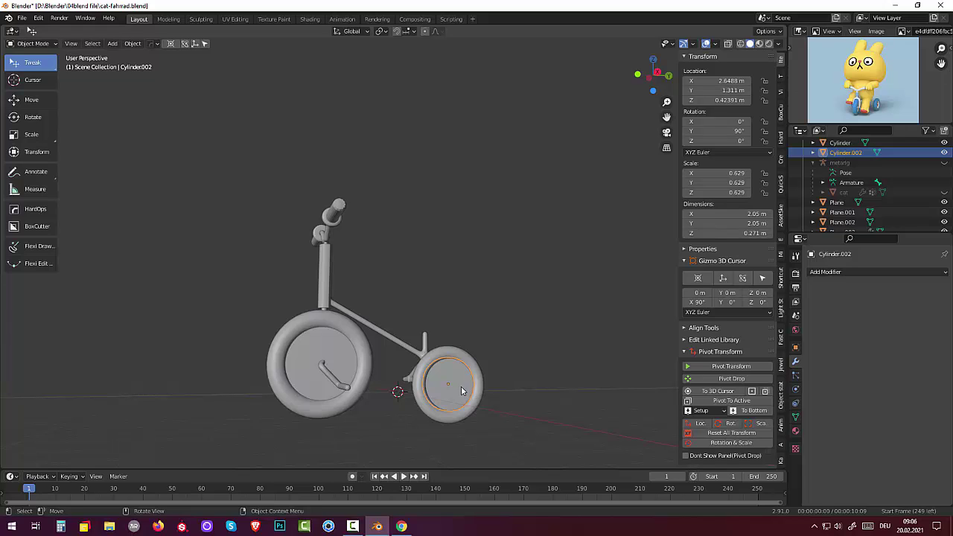
key("Delete")
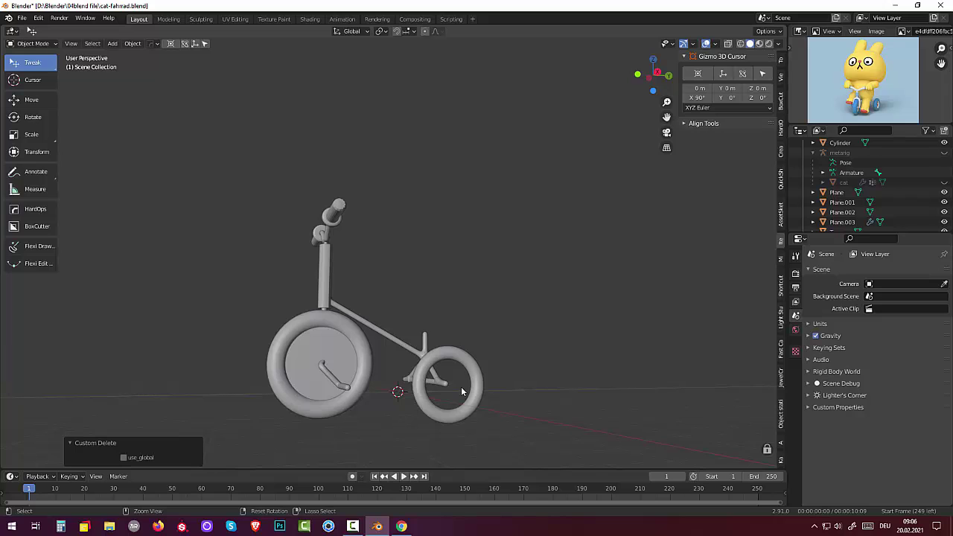
key("ctrl+z")
left_click(303, 368)
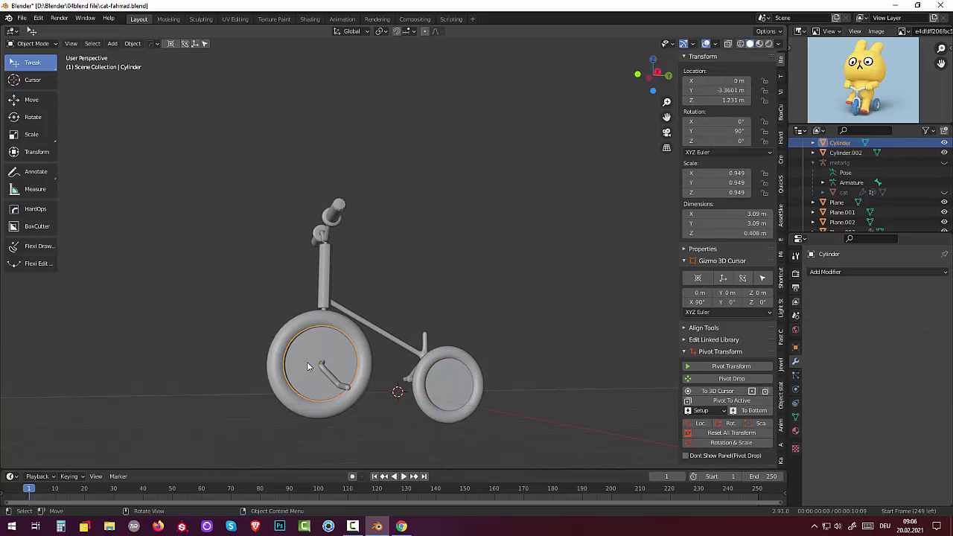
left_click(30, 44)
- Enter Edit Mode and inset the big front wheel's face once
left_click(34, 66)
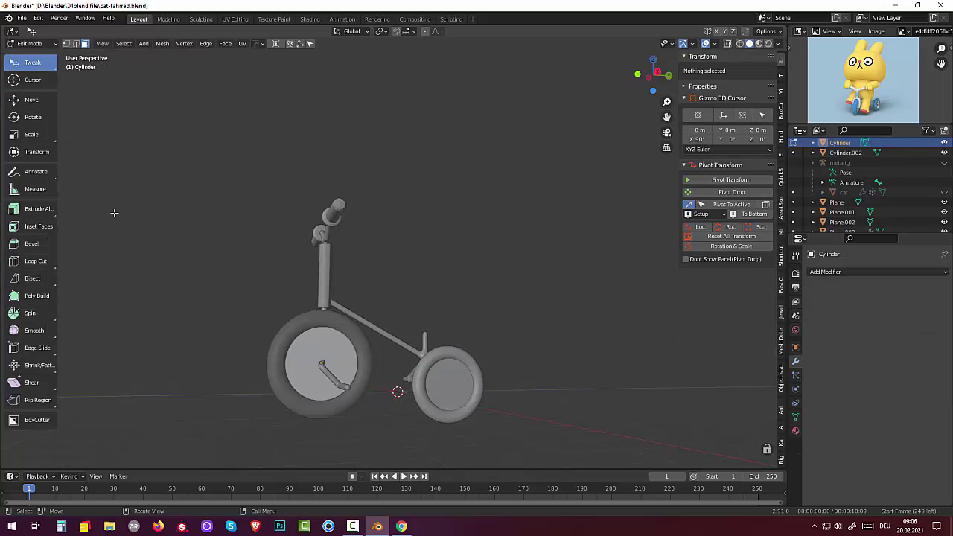
left_click(334, 353)
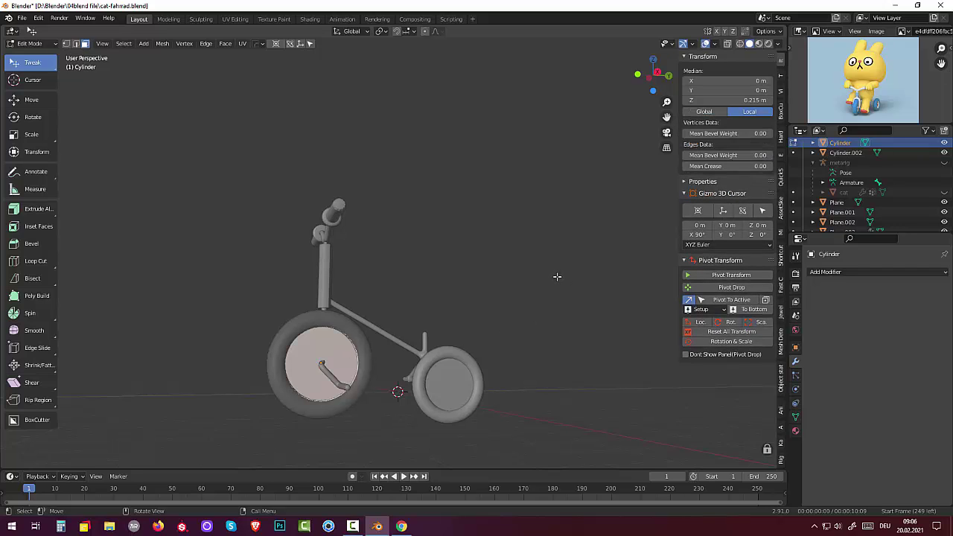
key("i")
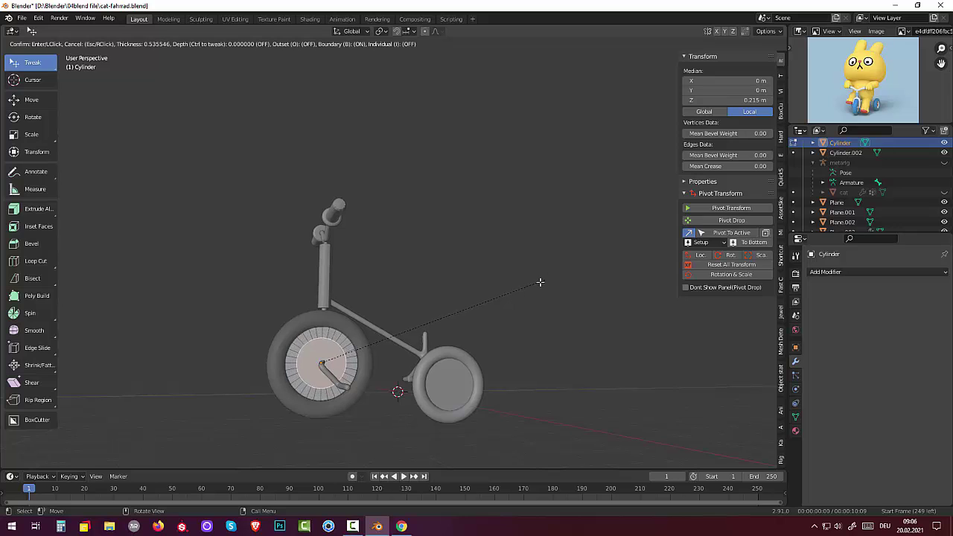
left_click(531, 286)
mouse_move(531, 286)
middle_mouse_down()
mouse_move(668, 272)
mouse_move(529, 311)
mouse_move(526, 300)
mouse_move(646, 295)
mouse_move(519, 375)
mouse_move(449, 358)
mouse_move(420, 361)
mouse_move(505, 363)
middle_mouse_up()
- Inset the inner face again by 0.4226 m and start scaling it down
left_click(478, 365)
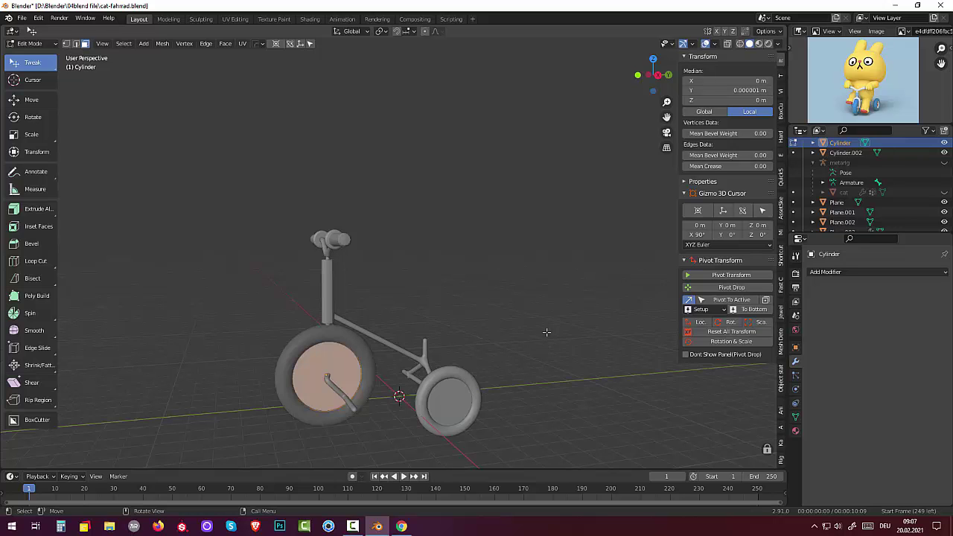
key("i")
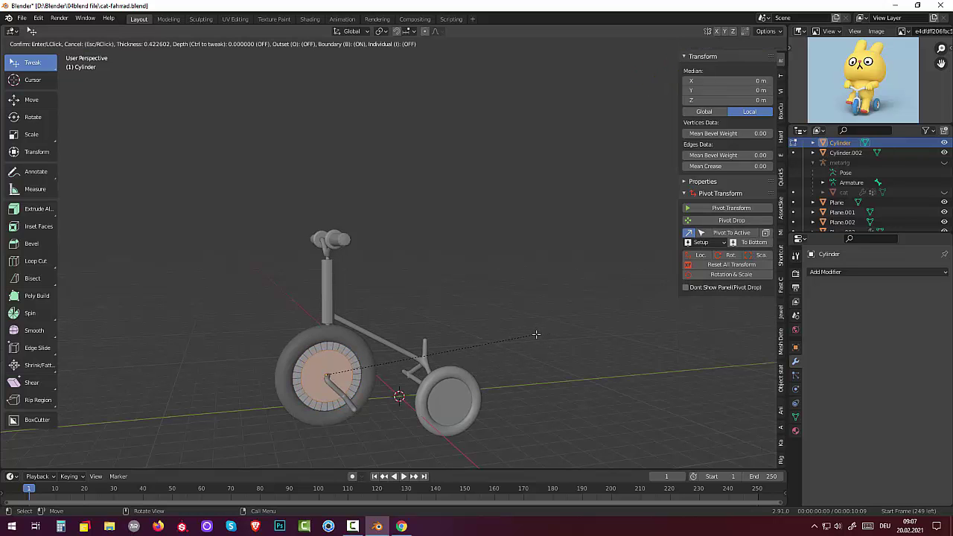
left_click(538, 334)
mouse_move(537, 333)
middle_mouse_down()
mouse_move(568, 310)
mouse_move(648, 304)
mouse_move(653, 315)
mouse_move(638, 317)
mouse_move(656, 312)
mouse_move(563, 319)
middle_mouse_up()
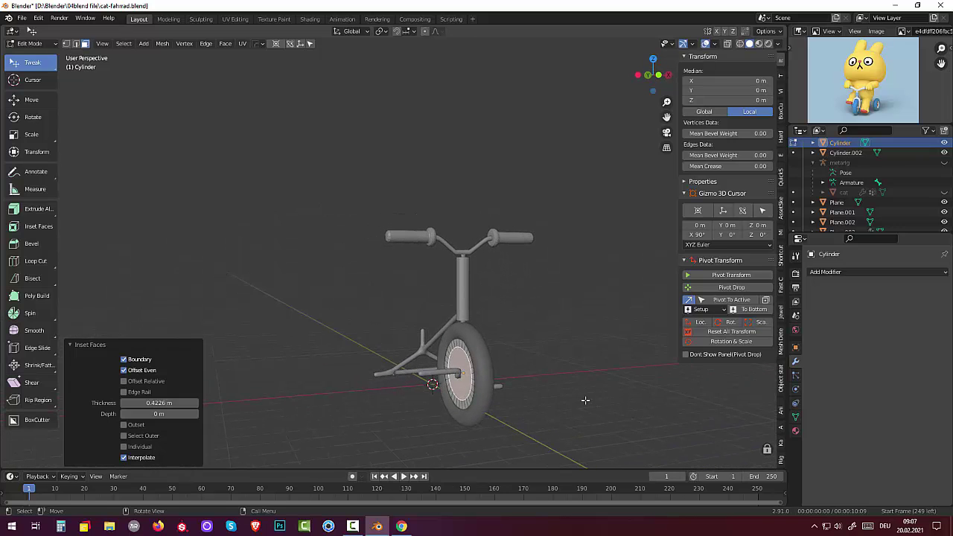
key("s")
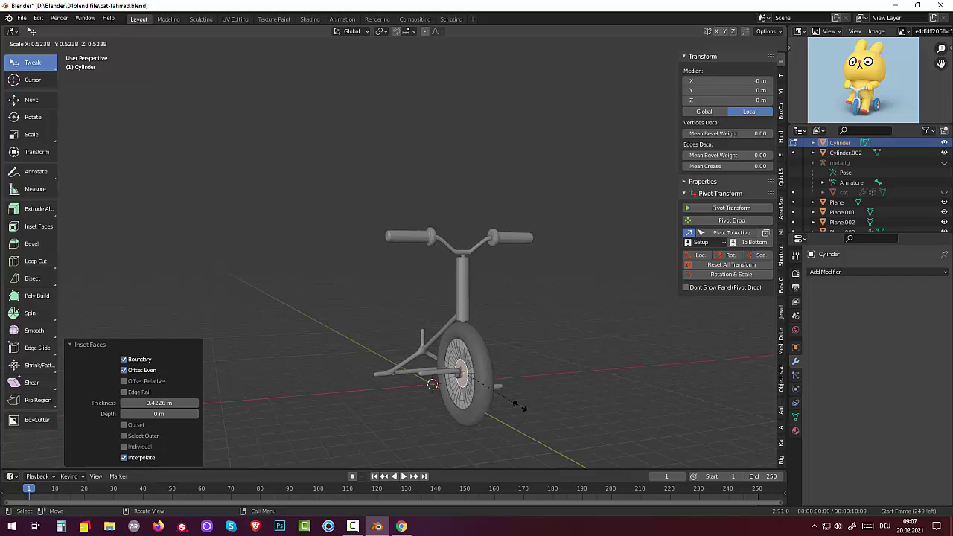
- Confirm the inner face scaled to about 0.52 and view the wheel from the front
left_click(519, 407)
mouse_move(521, 399)
middle_mouse_down()
mouse_move(434, 391)
mouse_move(463, 396)
middle_mouse_up()
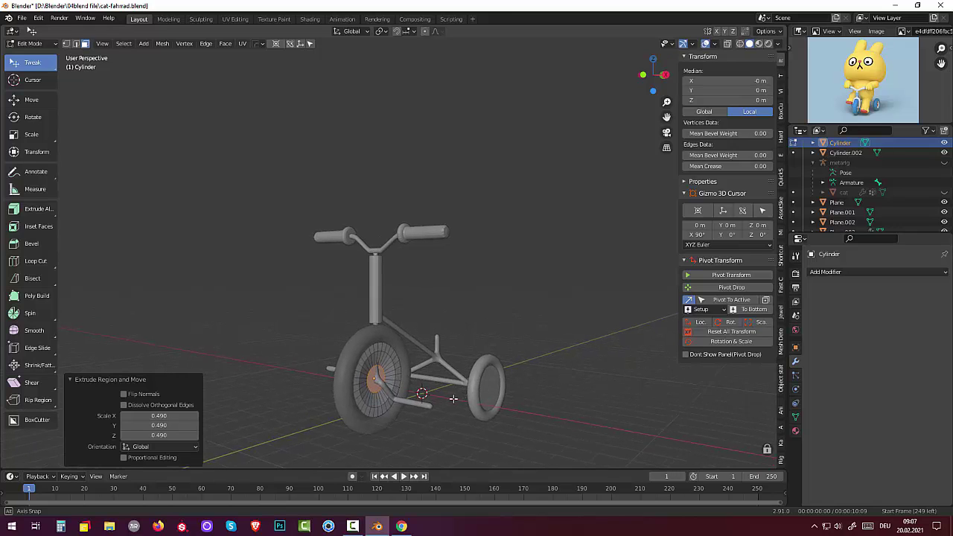
middle_click_drag(463, 397, 373, 397)
scroll(372, 396, "up", 3)
scroll(372, 396, "down", 2)
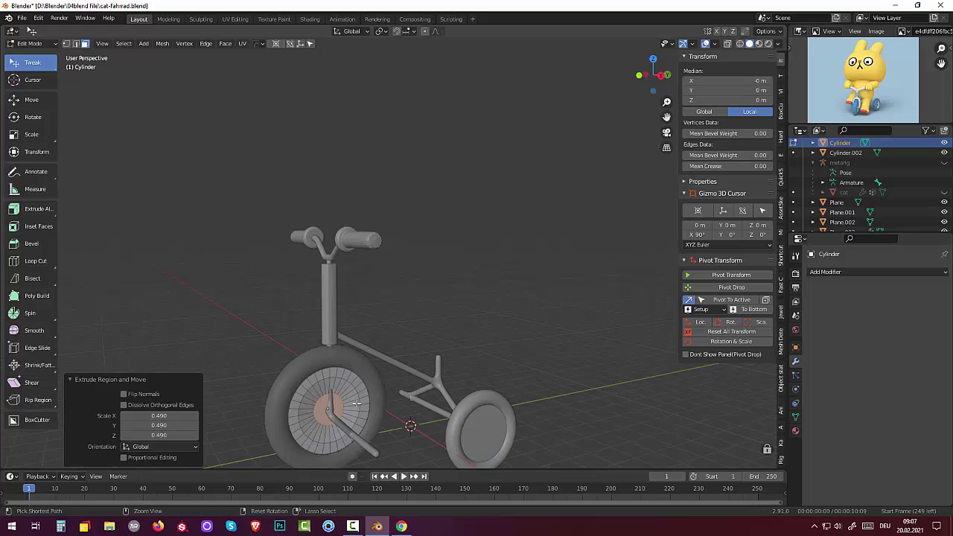
- Select the front wheel's inner disc and inset it by 0.8002 m
left_click(361, 421, "ctrl")
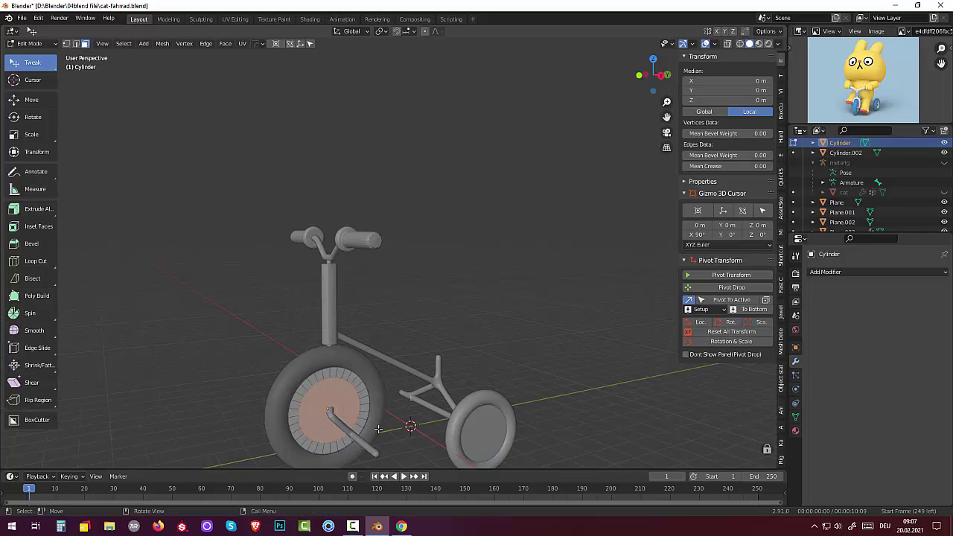
mouse_move(361, 426)
middle_mouse_down()
mouse_move(381, 406)
mouse_move(347, 409)
middle_mouse_up()
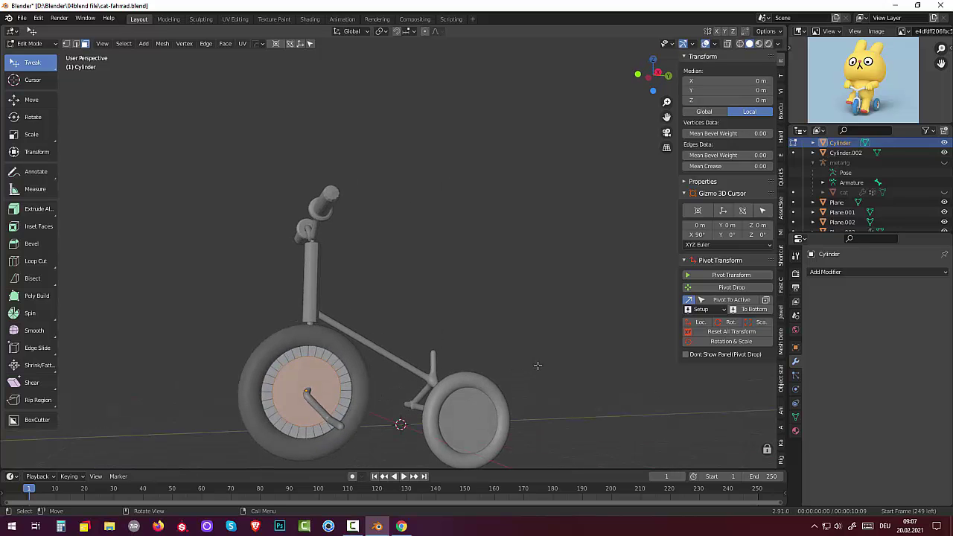
key("i")
left_click(518, 373)
mouse_move(517, 372)
middle_mouse_down()
mouse_move(523, 350)
mouse_move(534, 402)
mouse_move(506, 405)
middle_mouse_up()
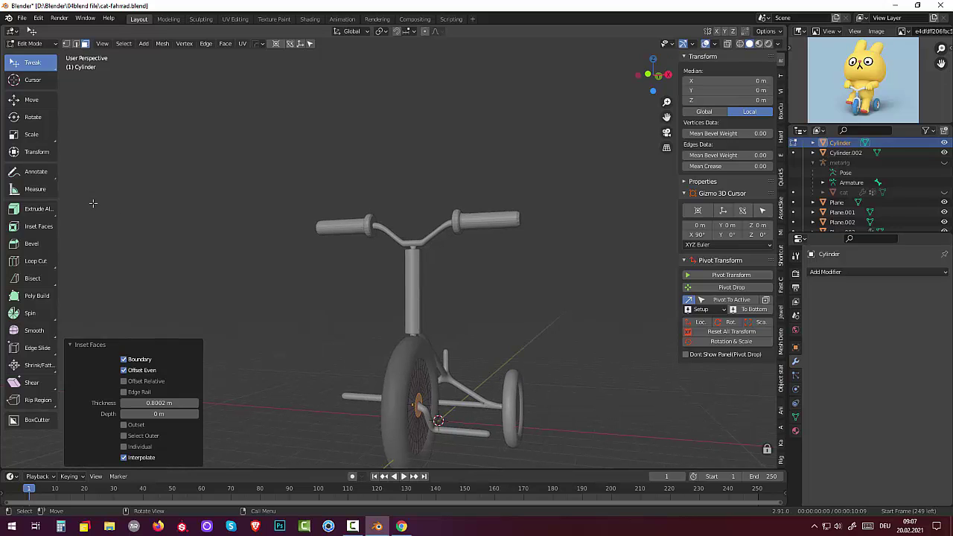
- Extrude the selected centre region of the front wheel outward with the extrude gizmo
left_click(34, 212)
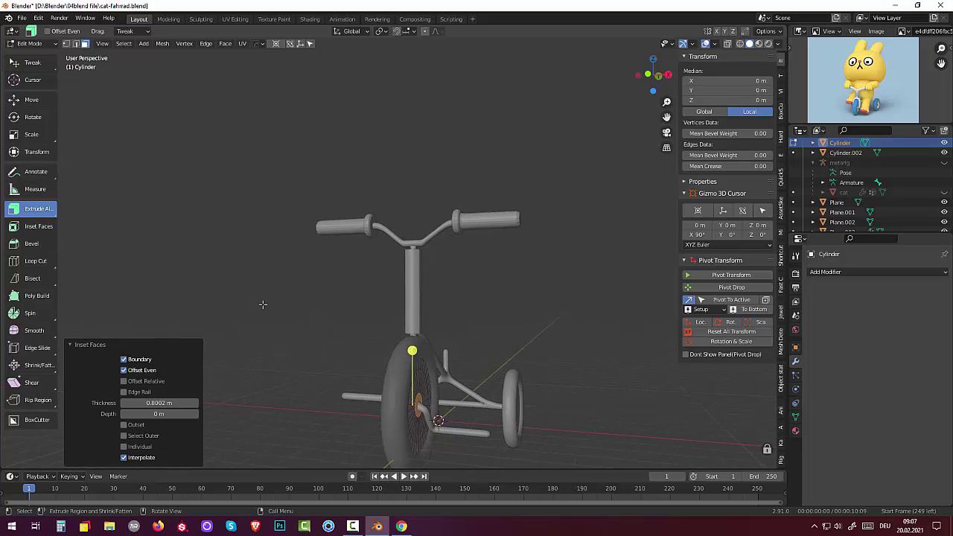
left_click_drag(411, 350, 412, 350)
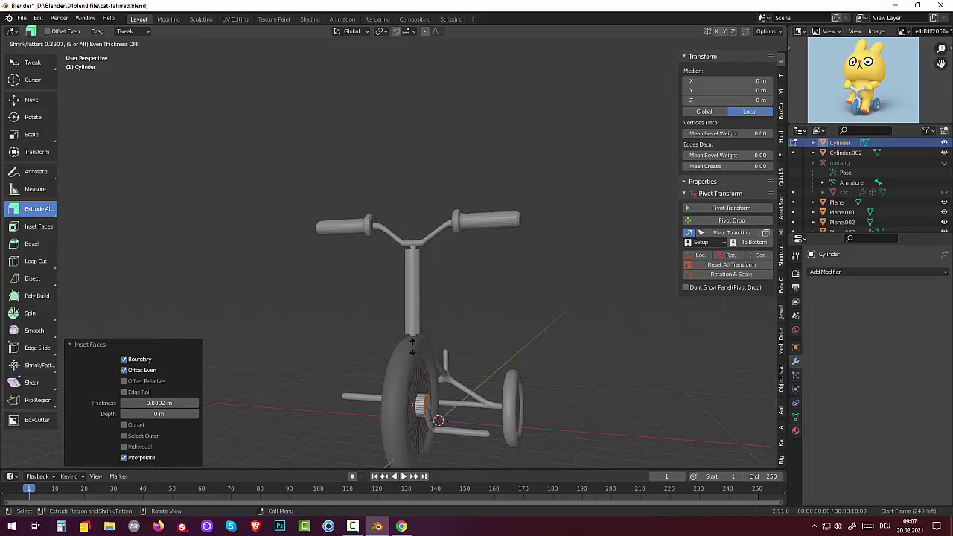
left_click(507, 356)
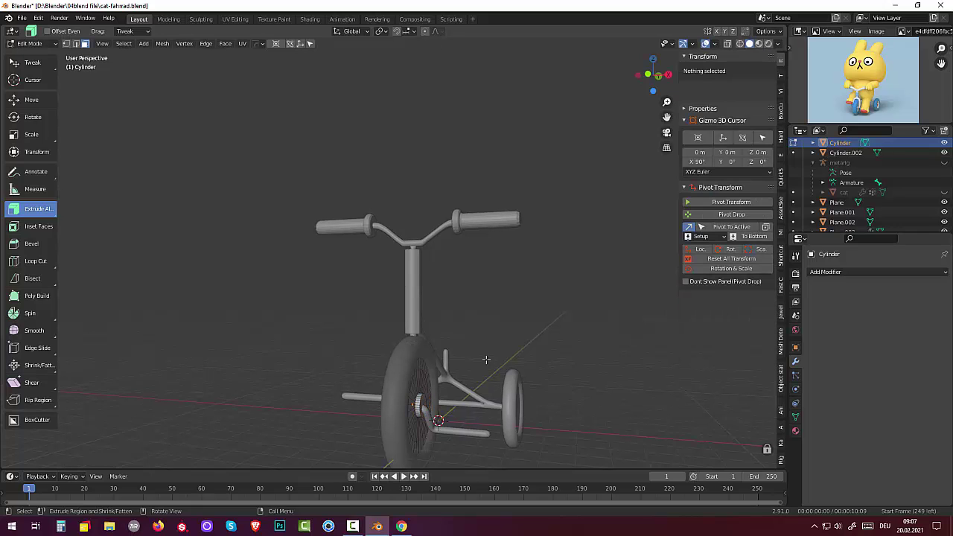
middle_click_drag(512, 349, 436, 331)
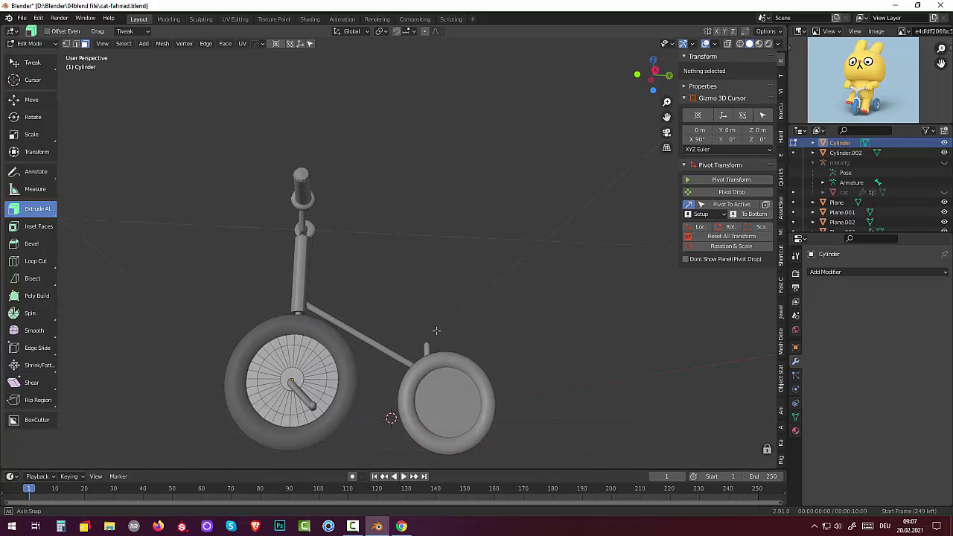
mouse_move(436, 331)
middle_mouse_down()
mouse_move(472, 355)
mouse_move(398, 370)
middle_mouse_up()
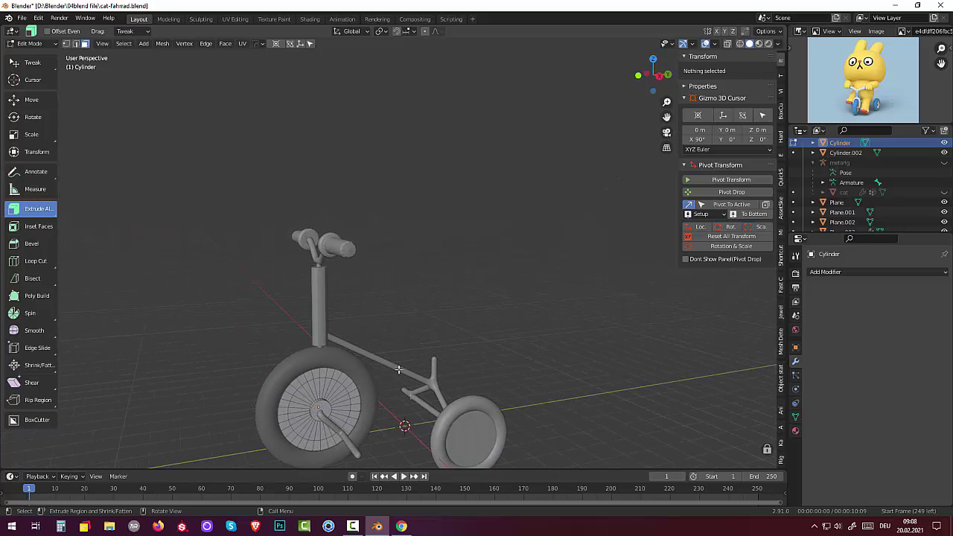
- Select the wheel's centre face and inset it to form a smaller hub face
left_click(320, 406)
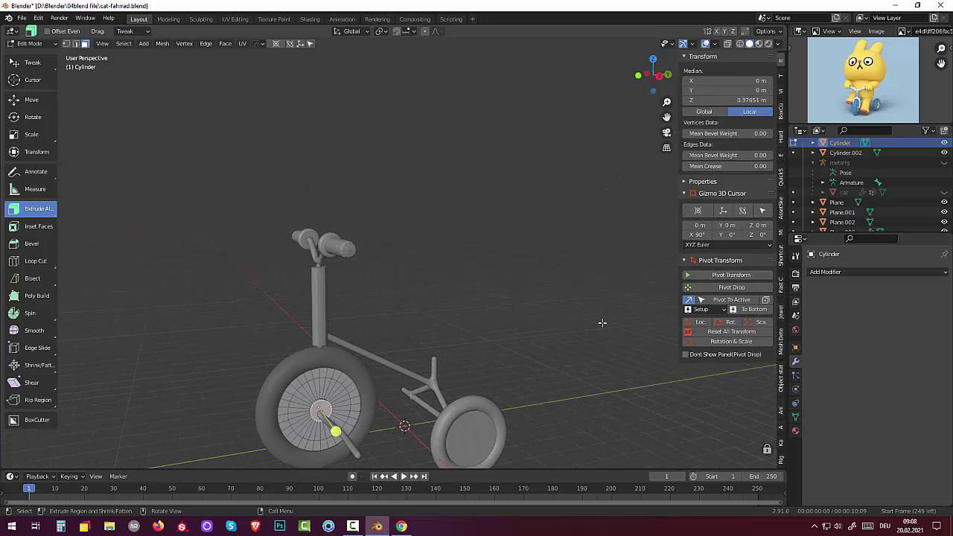
key("i")
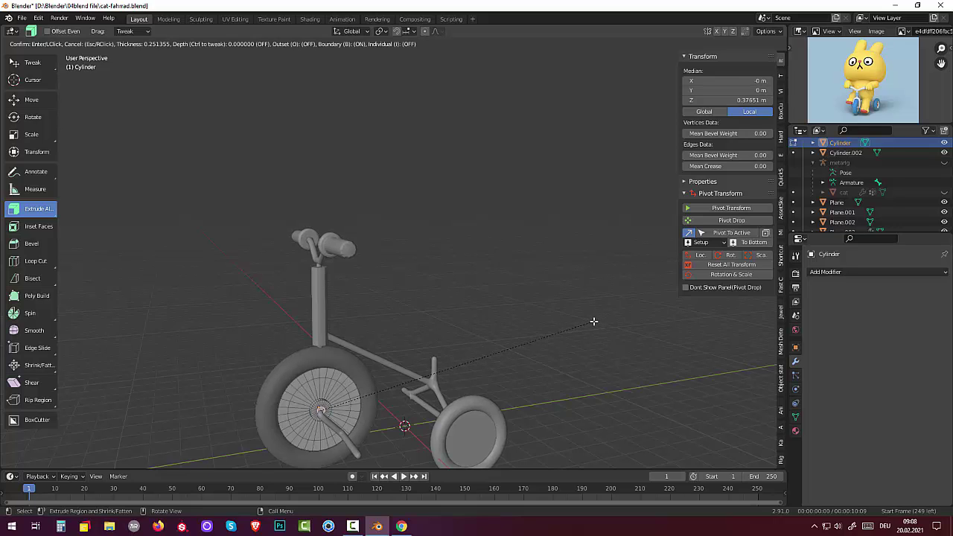
left_click(593, 320)
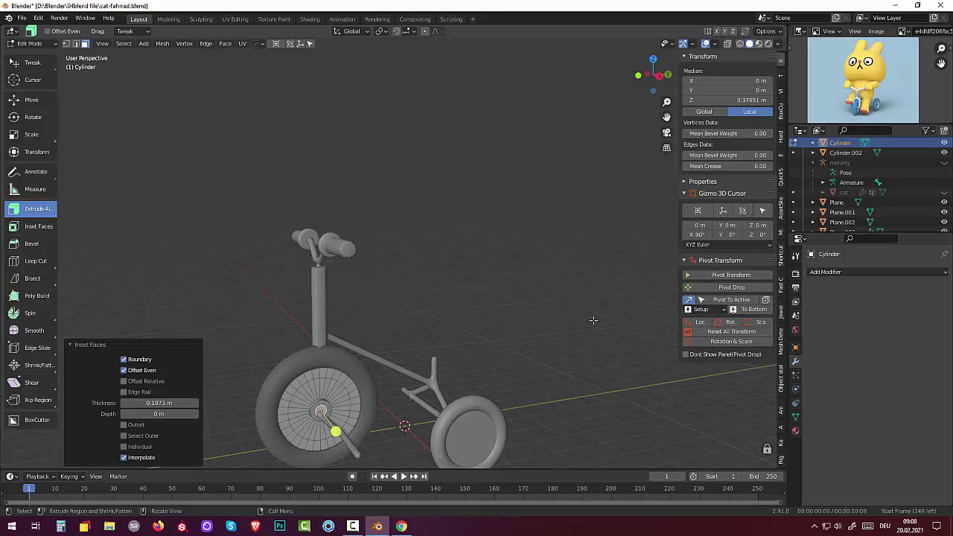
mouse_move(592, 320)
middle_mouse_down()
mouse_move(676, 295)
mouse_move(604, 290)
mouse_move(586, 326)
middle_mouse_up()
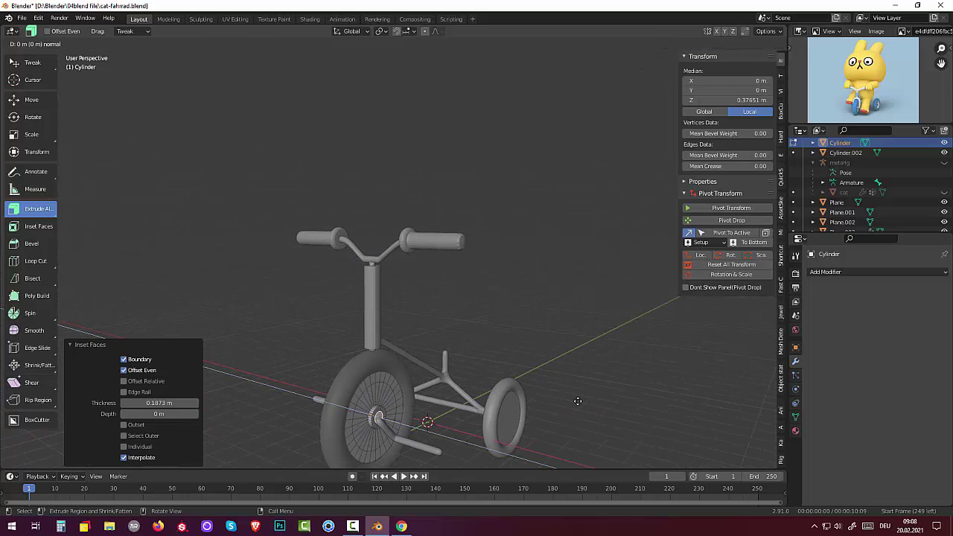
- Extrude the centre face about 0.0402 m along its normal, undoing stray attempts and reselecting the hub faces
key("e")
key("Escape")
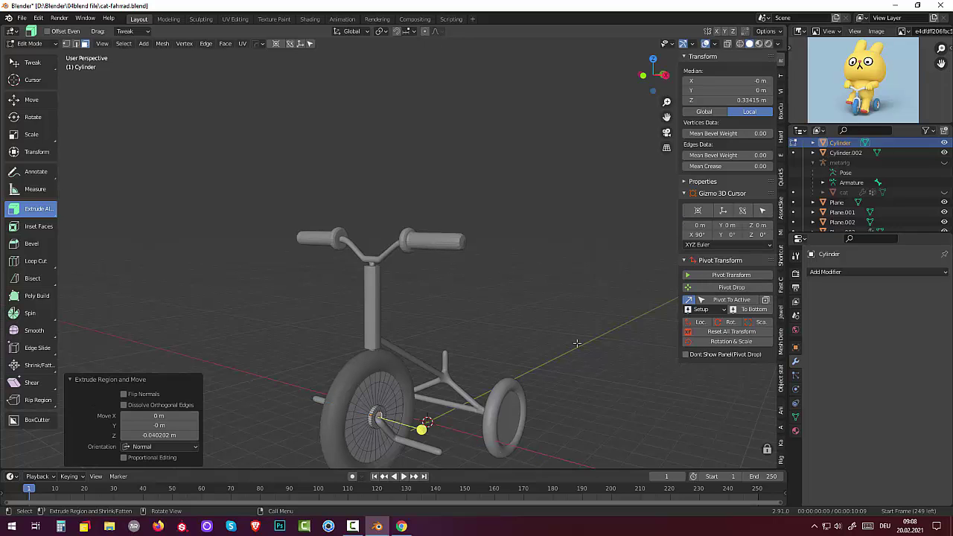
key("ctrl+z")
middle_click_drag(577, 345, 469, 389)
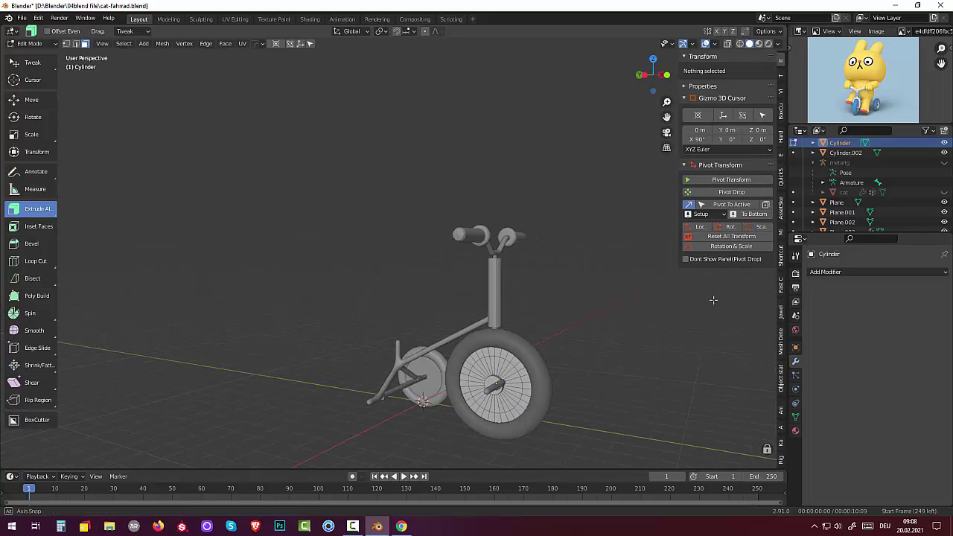
left_click(492, 383)
middle_click_drag(548, 372, 630, 347)
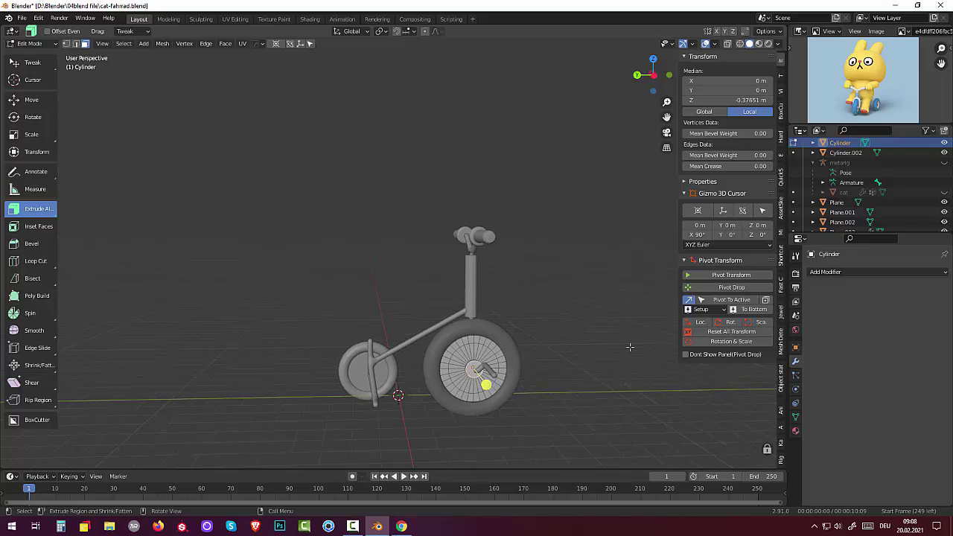
key("e")
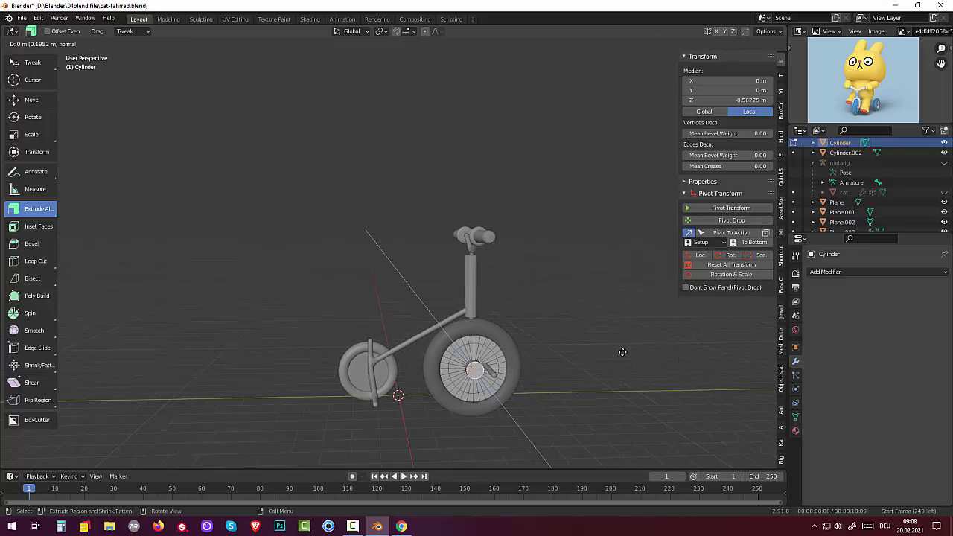
key("Escape")
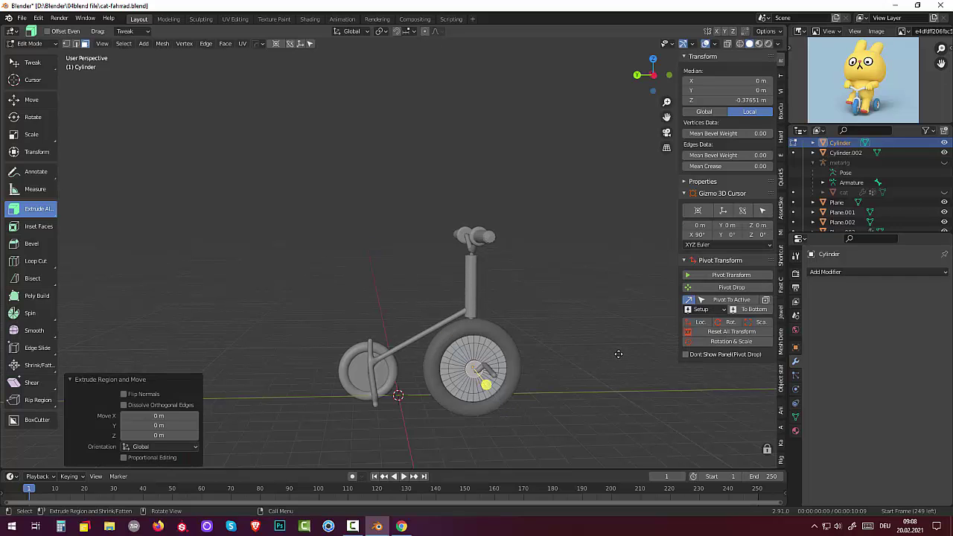
key("ctrl+z")
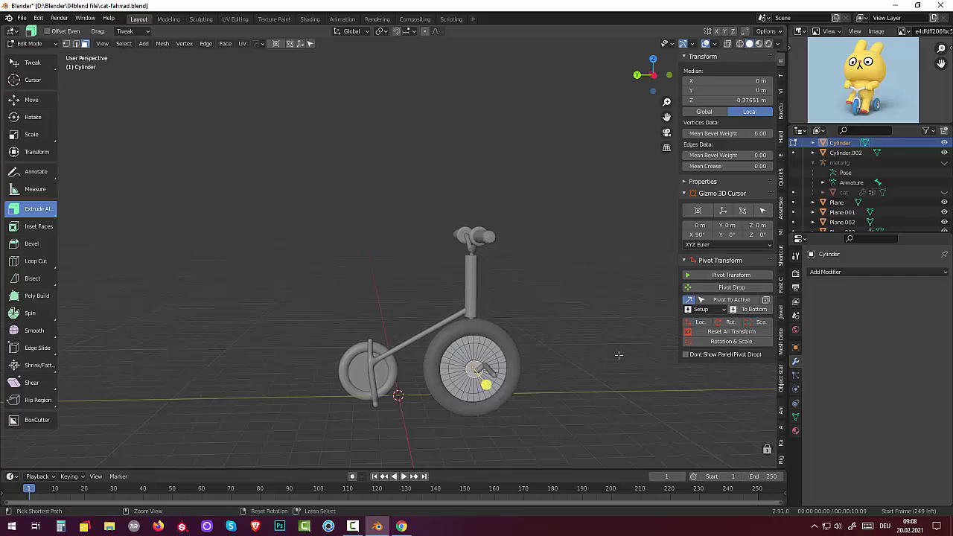
key("ctrl+z")
left_click(485, 384)
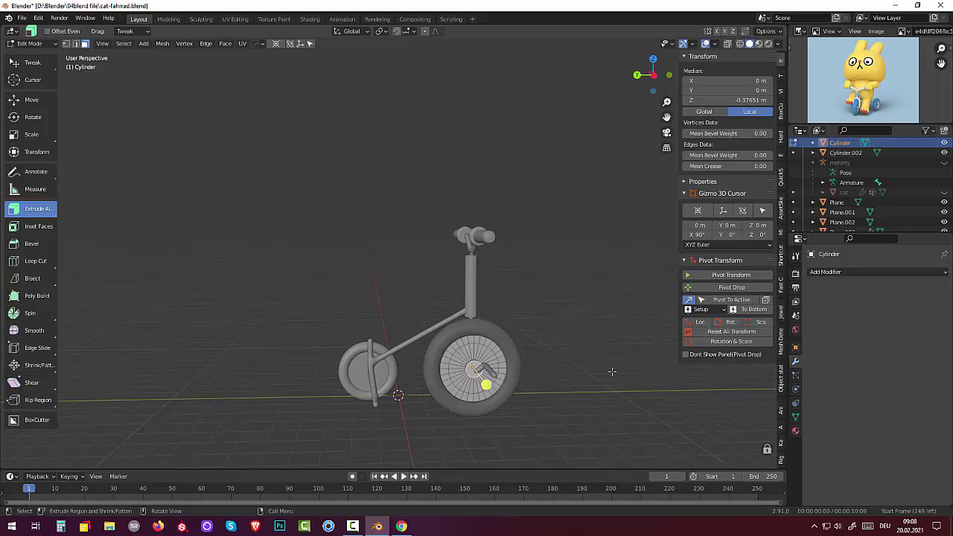
- Inset the front wheel's hub face and extrude it slightly along its normal
key("i")
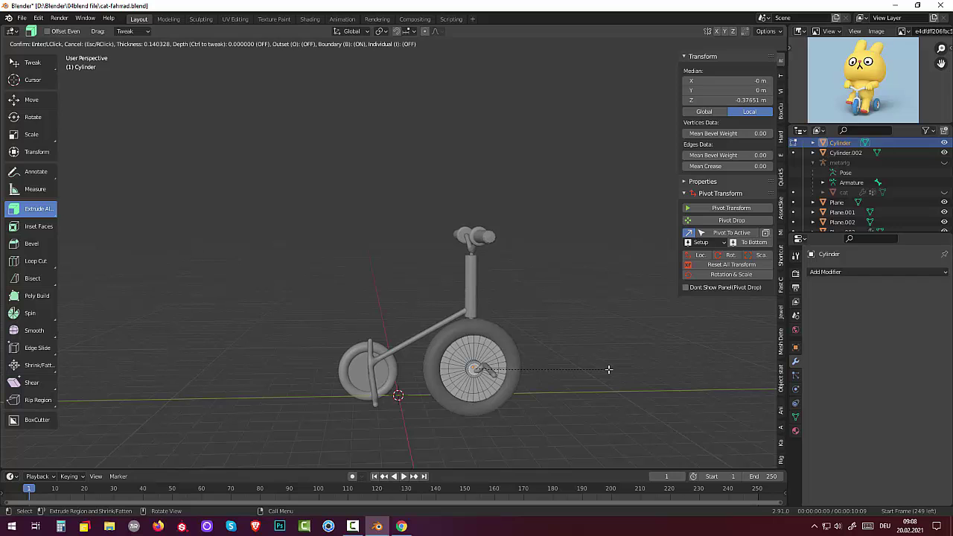
left_click(607, 368)
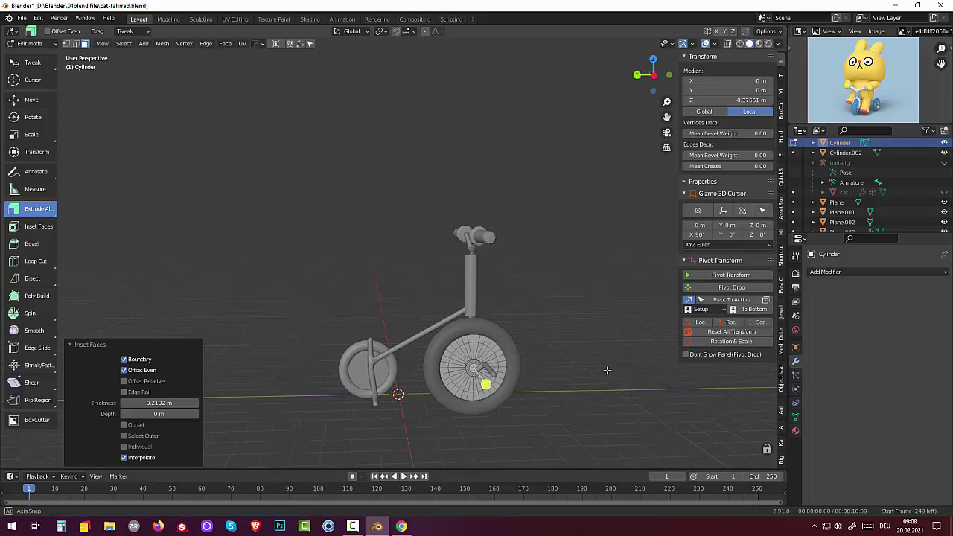
middle_click_drag(608, 369, 500, 383)
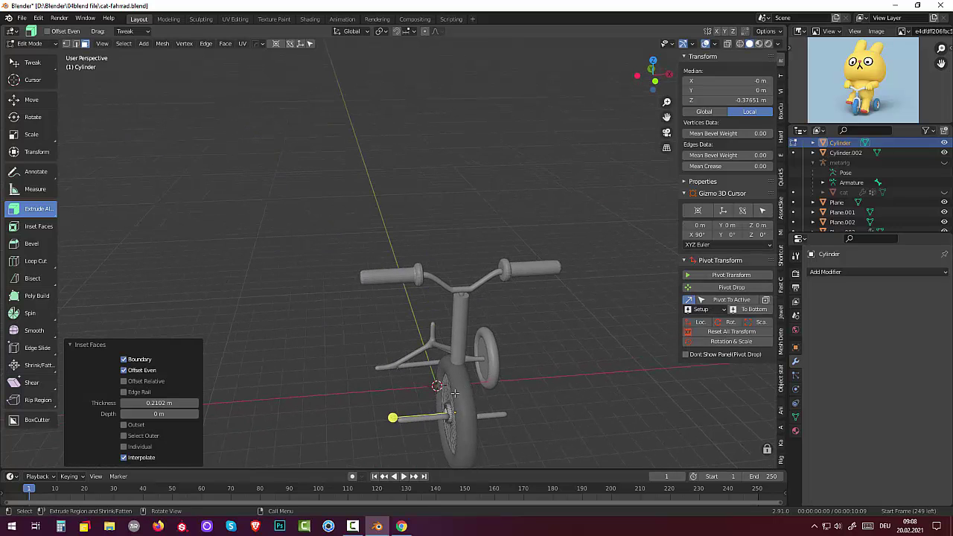
key("e")
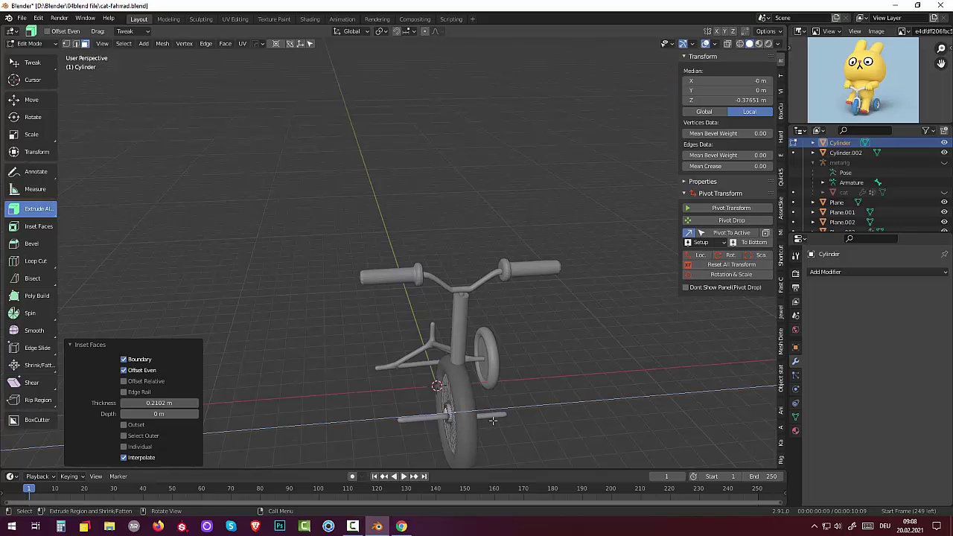
left_click(494, 433)
- Select a ring edge loop on the front wheel's side and fatten it by 0.0652
key("alt+a")
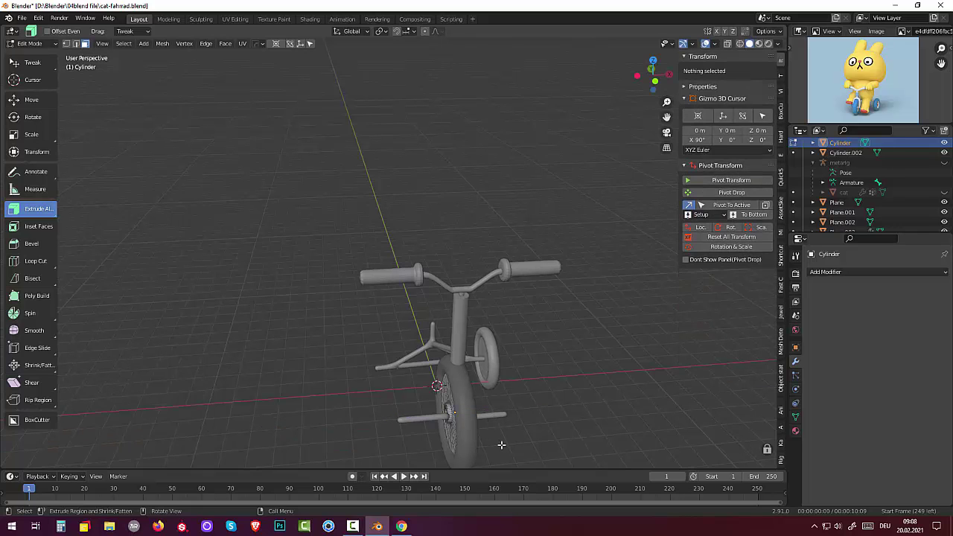
middle_click_drag(494, 432, 384, 368)
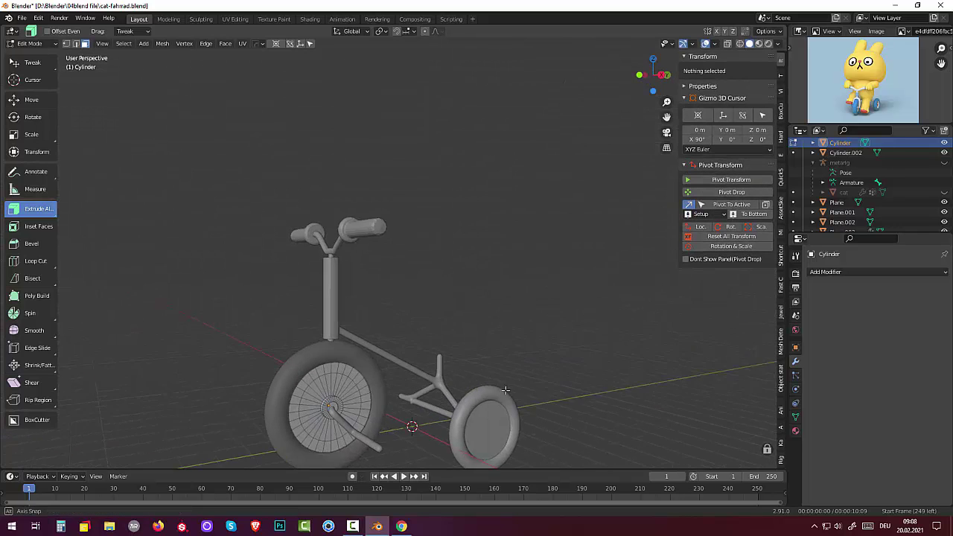
left_click(340, 372)
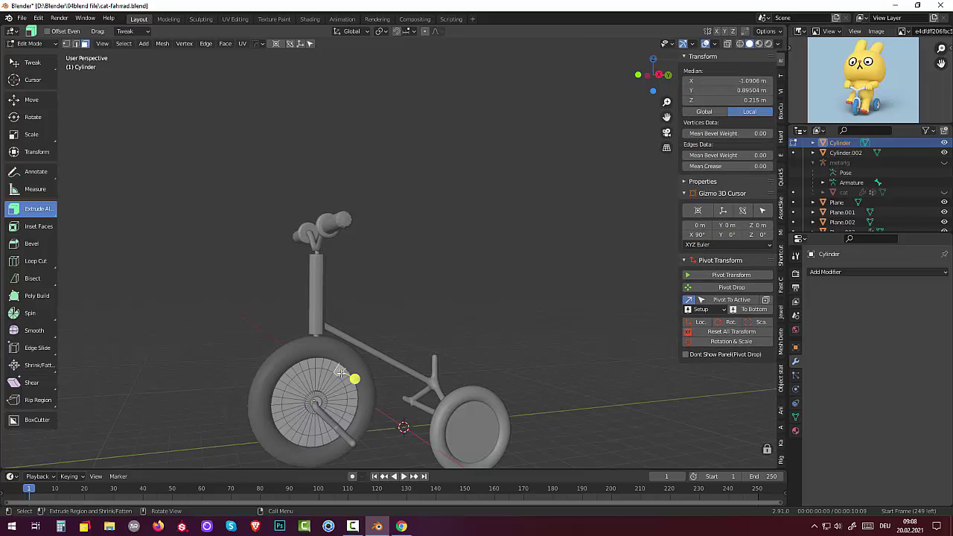
left_click(341, 373, "alt")
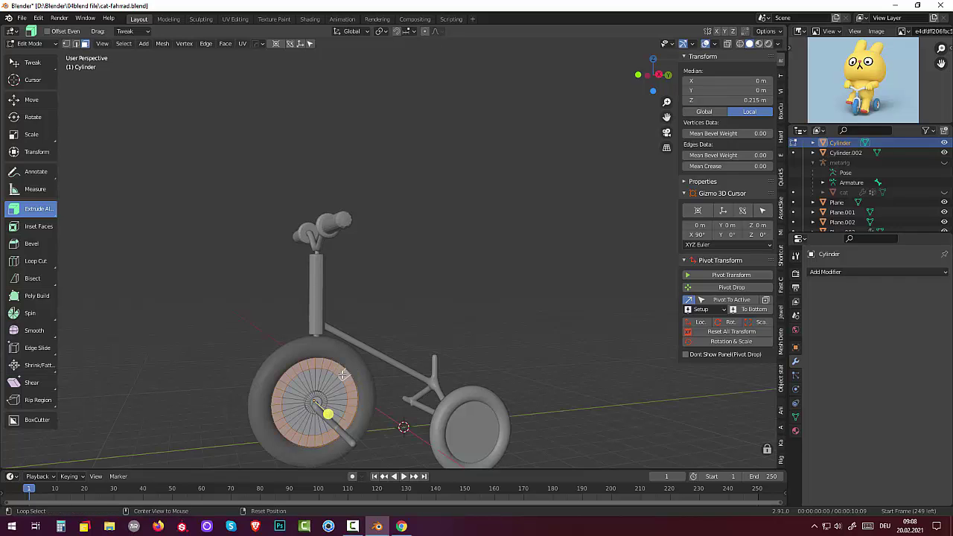
middle_click_drag(341, 375, 506, 366)
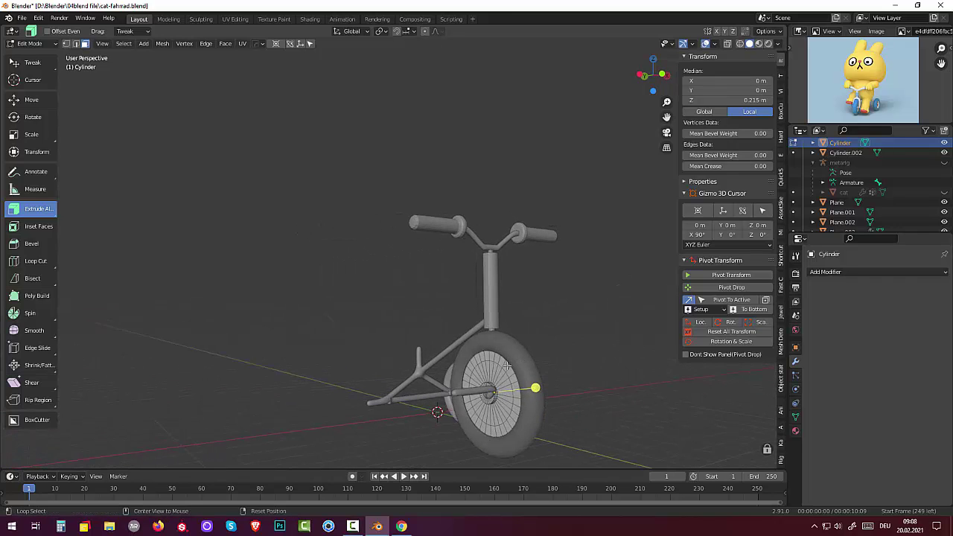
left_click(506, 367, "alt")
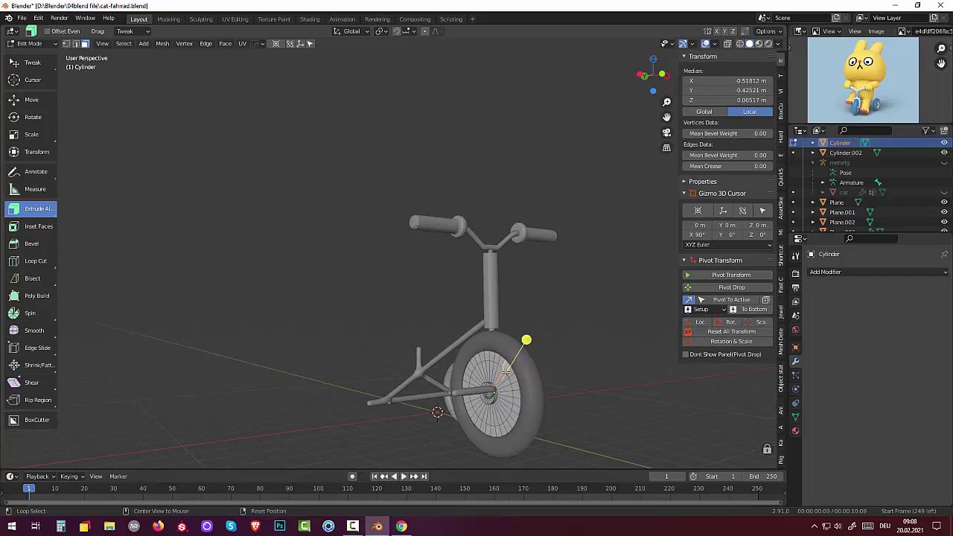
left_click(510, 376, "alt")
middle_click_drag(573, 382, 399, 367)
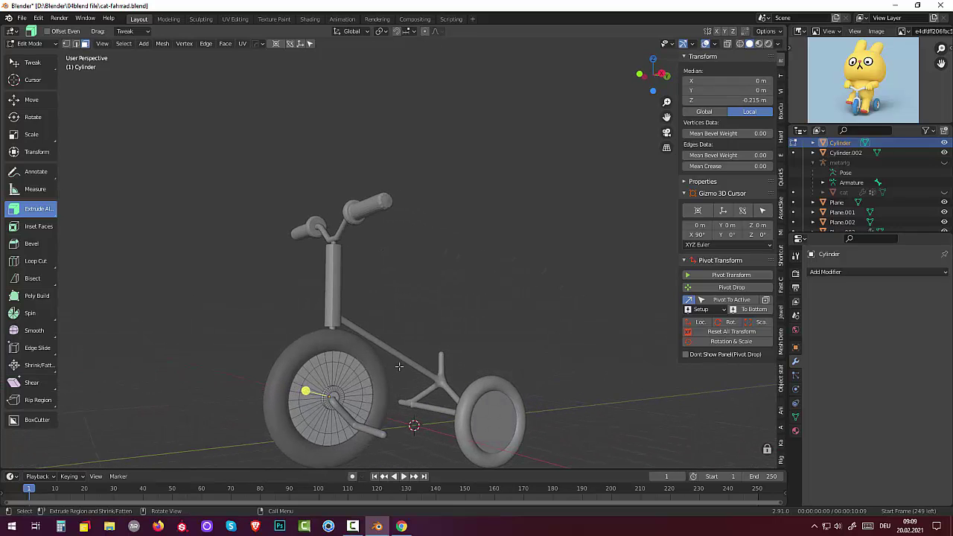
left_click(360, 369, "alt")
middle_click_drag(360, 369, 376, 362)
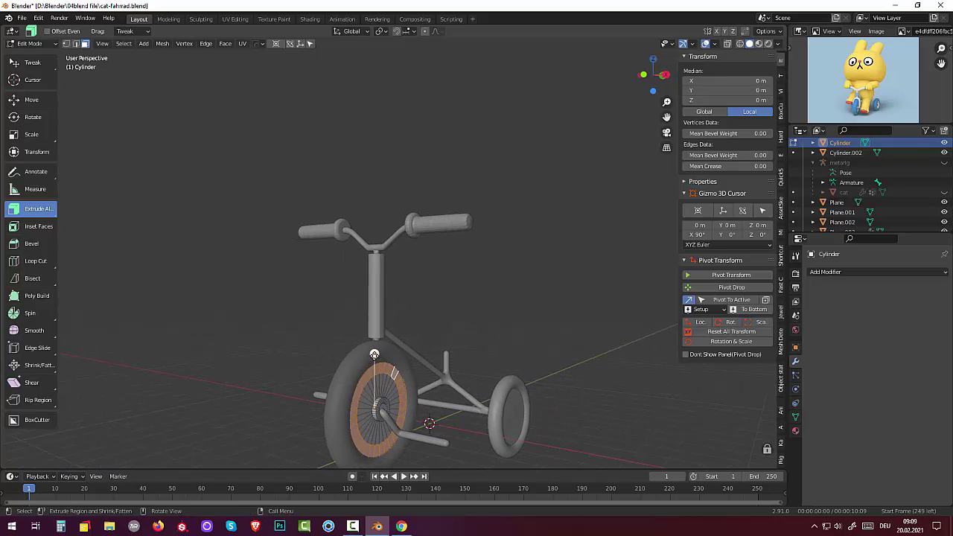
left_click_drag(375, 353, 375, 350)
left_click(499, 325)
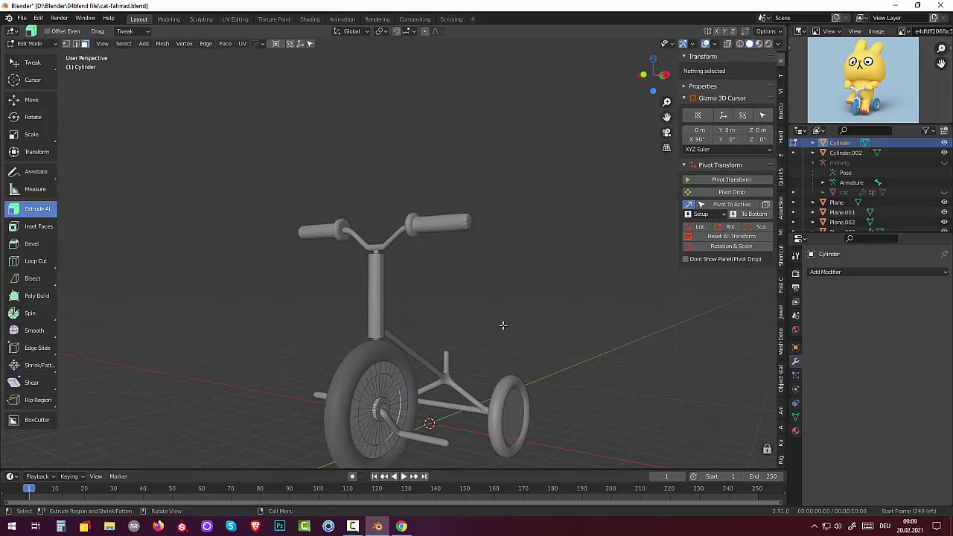
mouse_move(502, 325)
middle_mouse_down()
mouse_move(606, 315)
mouse_move(625, 324)
mouse_move(487, 328)
mouse_move(463, 363)
middle_mouse_up()
middle_click_drag(469, 423, 454, 414)
- Select the small rear wheel Cylinder.002 in Edit Mode and pick its flat side face
left_click(40, 45)
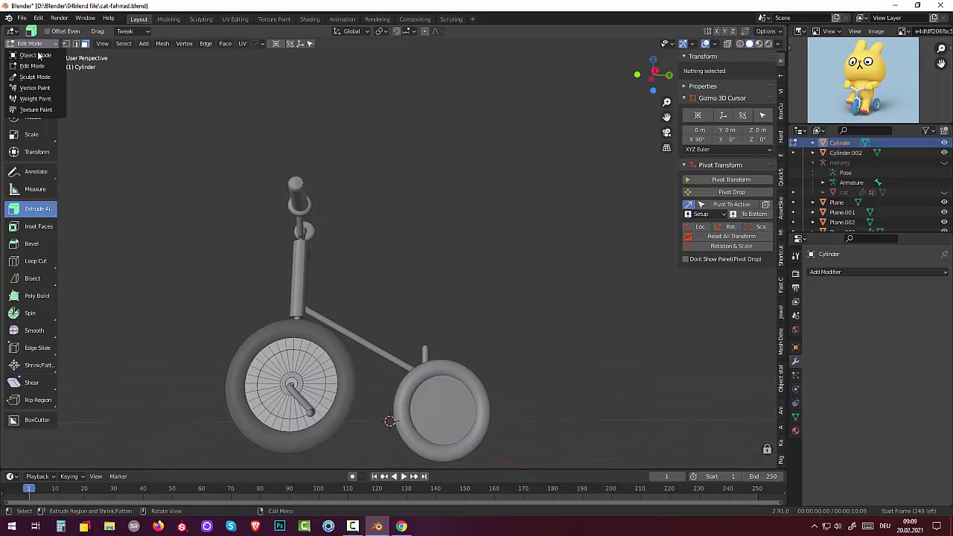
left_click(30, 57)
left_click(454, 414)
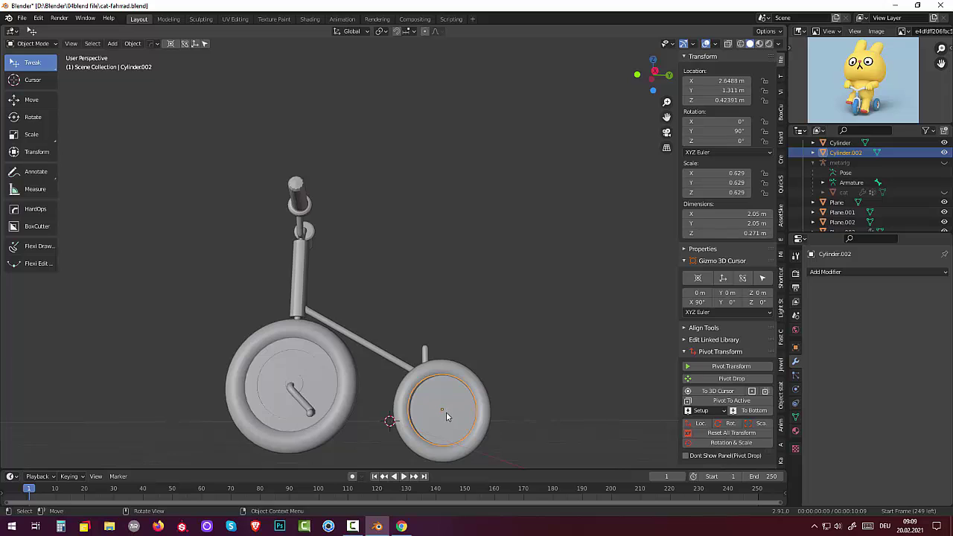
mouse_move(446, 412)
middle_mouse_down()
mouse_move(459, 435)
mouse_move(454, 427)
middle_mouse_up()
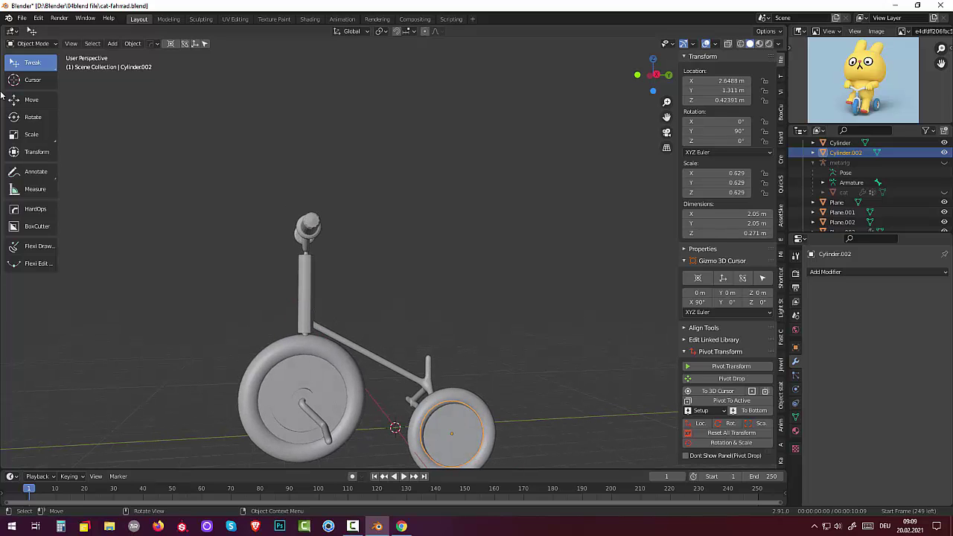
left_click(28, 45)
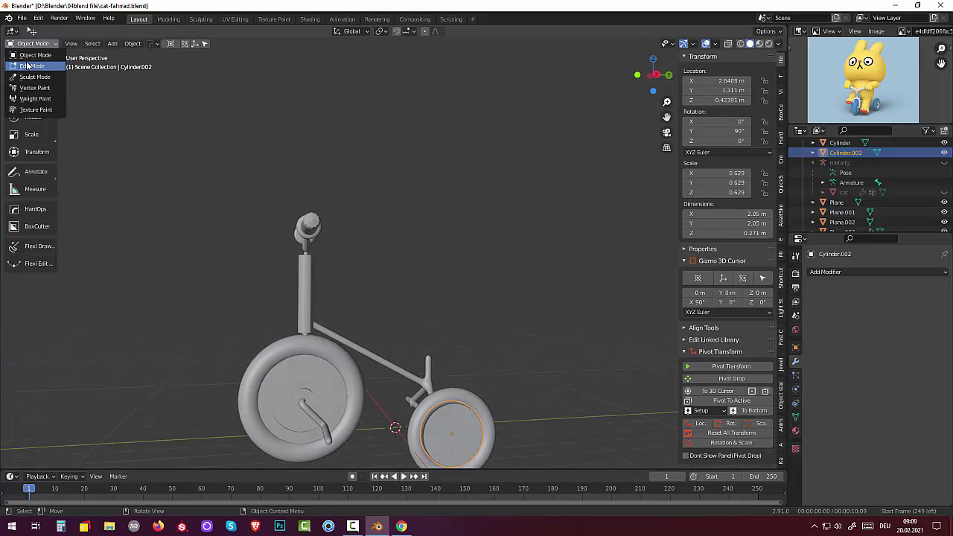
left_click(31, 65)
middle_click_drag(444, 269, 406, 300)
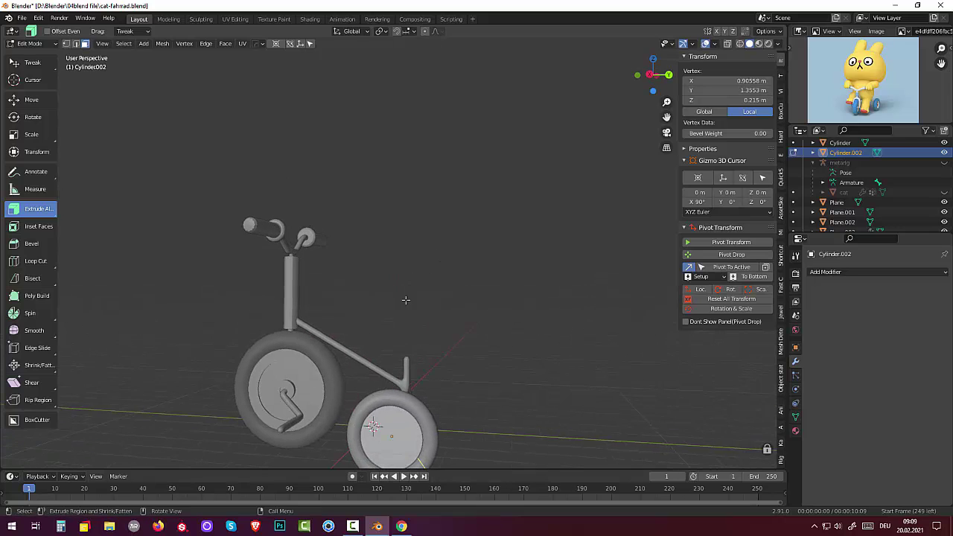
left_click(418, 457)
mouse_move(456, 423)
middle_mouse_down()
mouse_move(377, 439)
mouse_move(313, 421)
mouse_move(298, 395)
mouse_move(481, 394)
mouse_move(491, 402)
middle_mouse_up()
left_click(311, 395)
- Inset the side face, push it in by -0.205 m, then inset again by 0.5624 m
key("i")
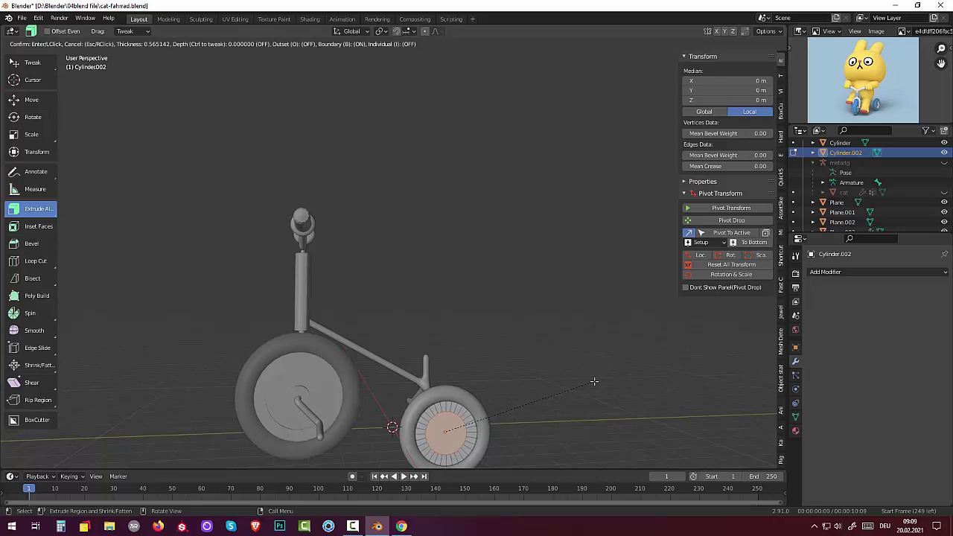
left_click(594, 381)
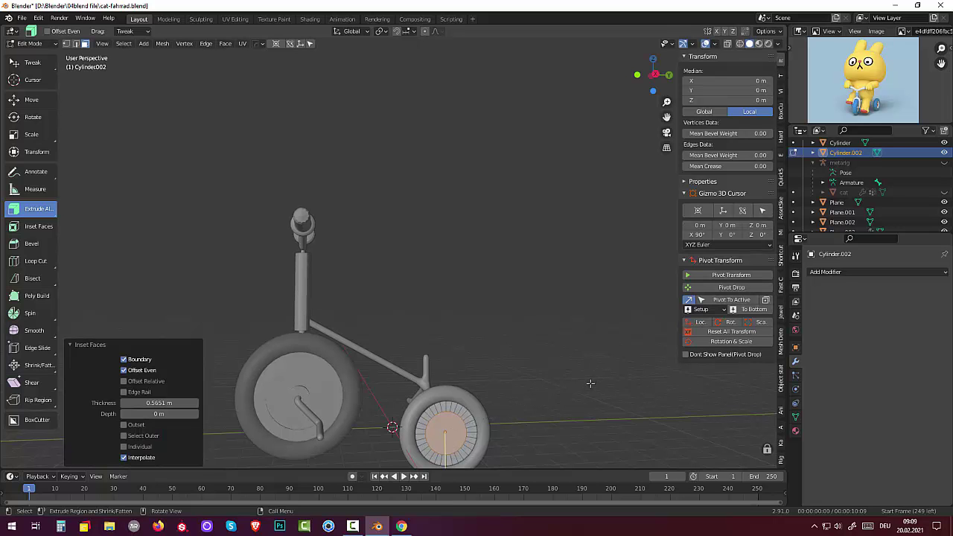
mouse_move(590, 384)
middle_mouse_down()
mouse_move(473, 396)
mouse_move(385, 420)
middle_mouse_up()
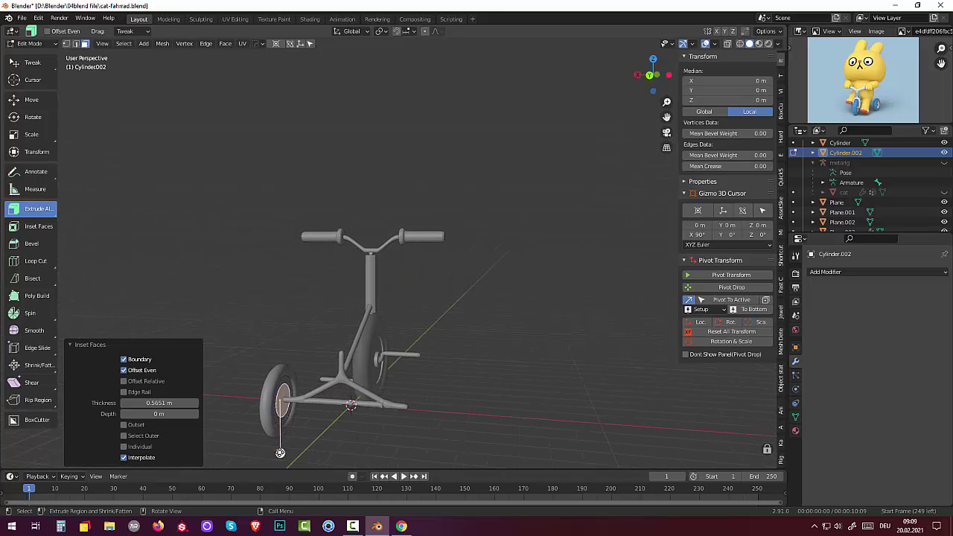
key("alt+s")
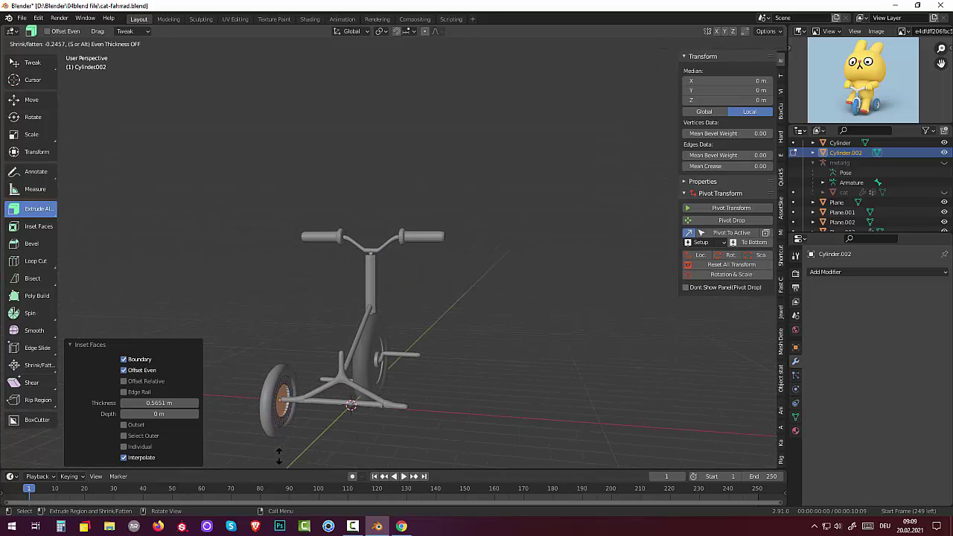
left_click(279, 456)
mouse_move(278, 455)
middle_mouse_down()
mouse_move(453, 377)
mouse_move(486, 369)
mouse_move(517, 379)
mouse_move(562, 375)
middle_mouse_up()
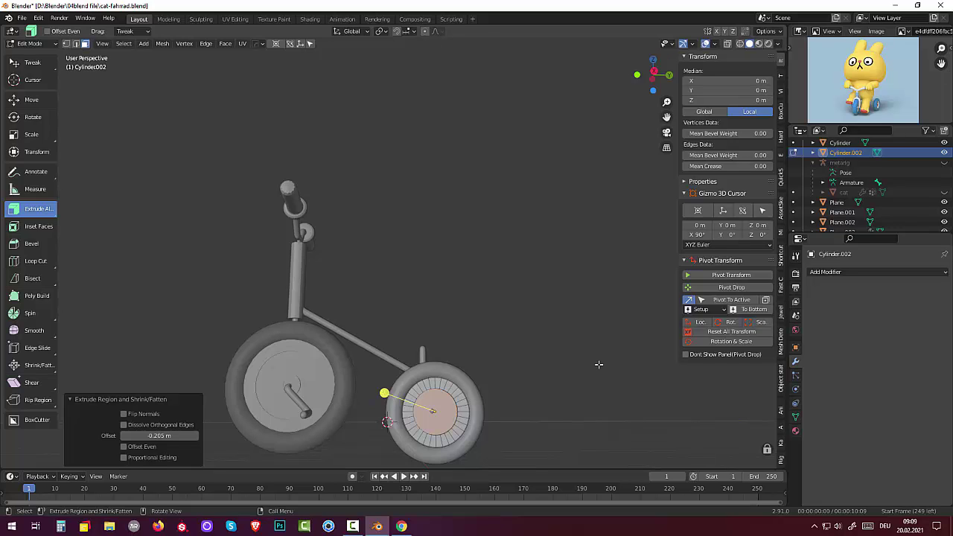
key("i")
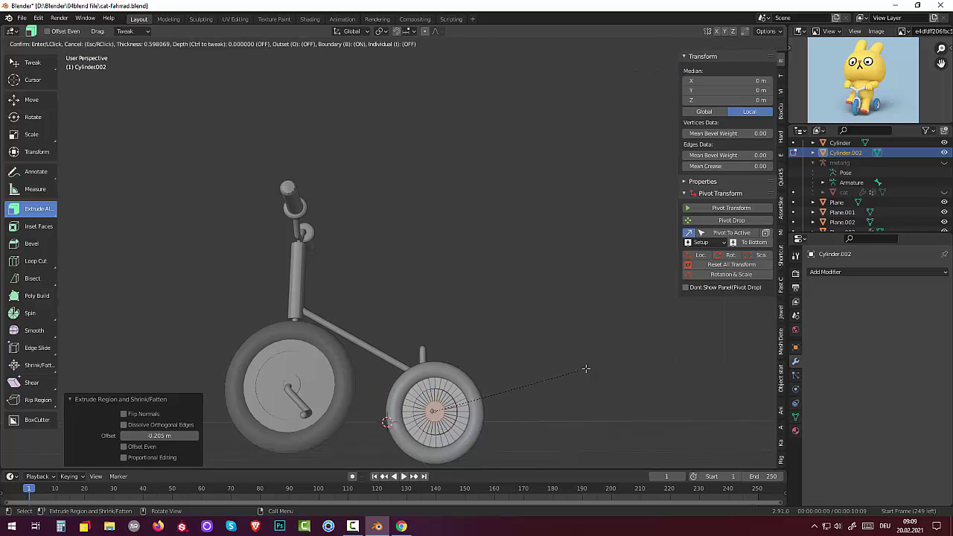
left_click(587, 367)
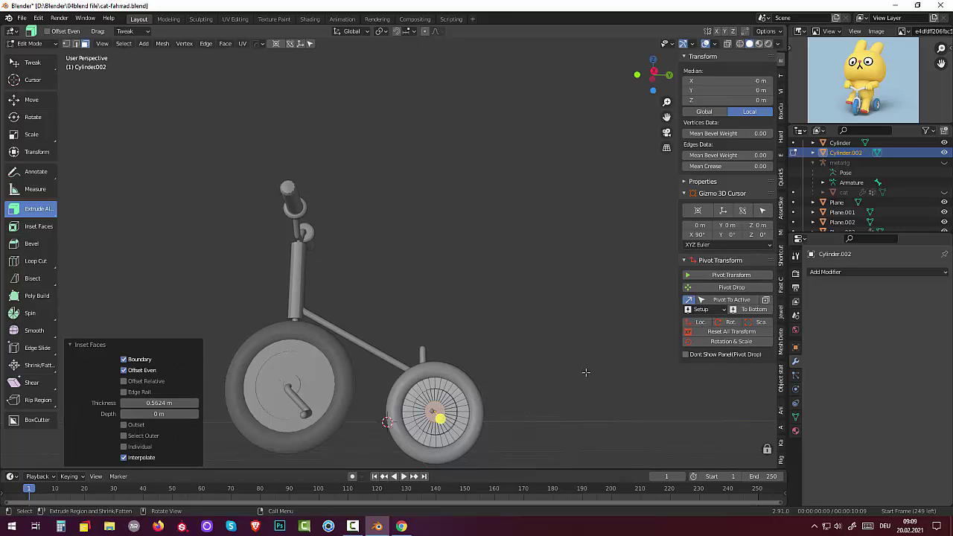
middle_click_drag(586, 372, 521, 399)
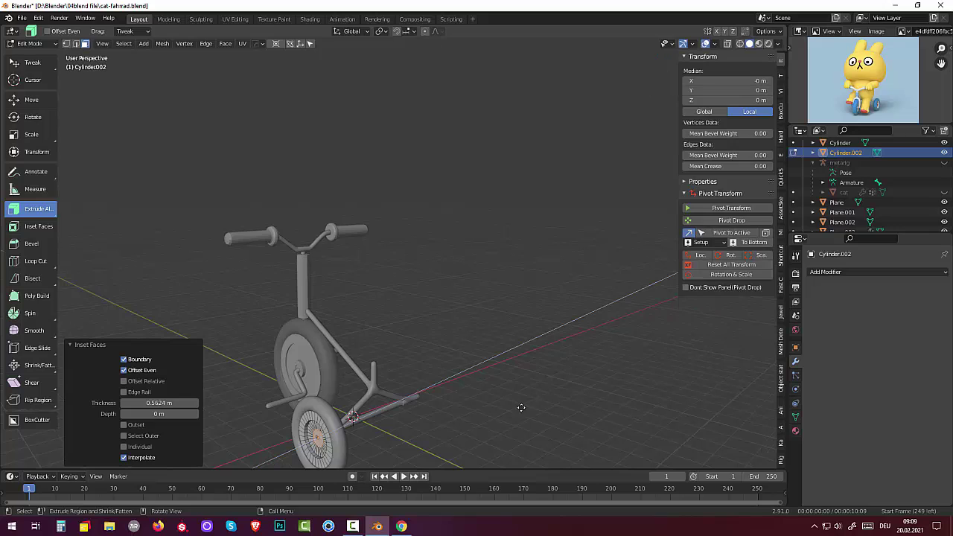
- Extrude the inner hub face and inset it, then undo the inset
key("e")
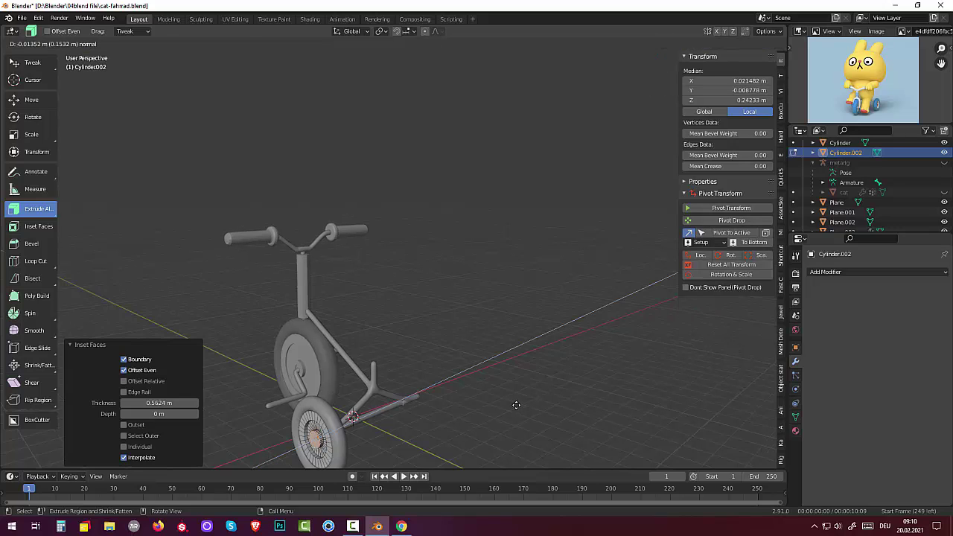
left_click(516, 404)
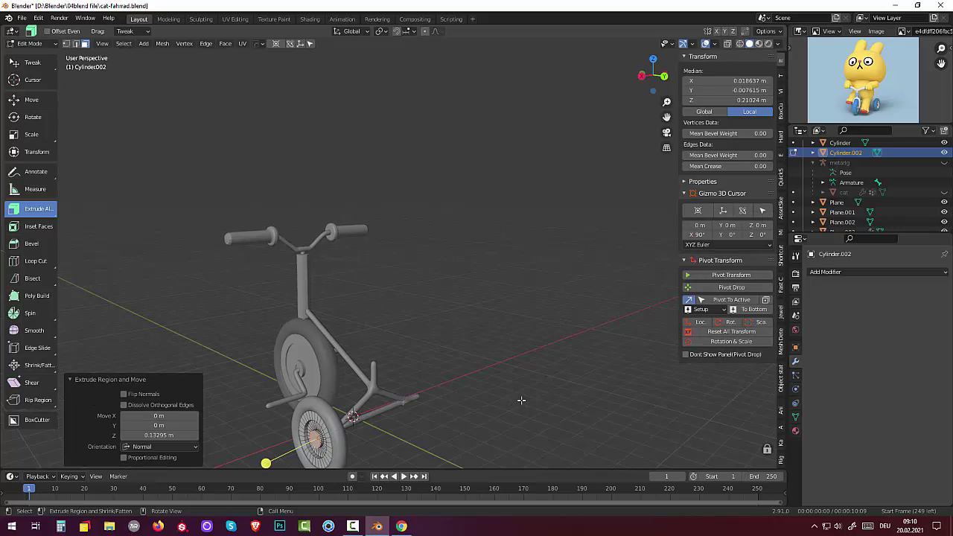
key("i")
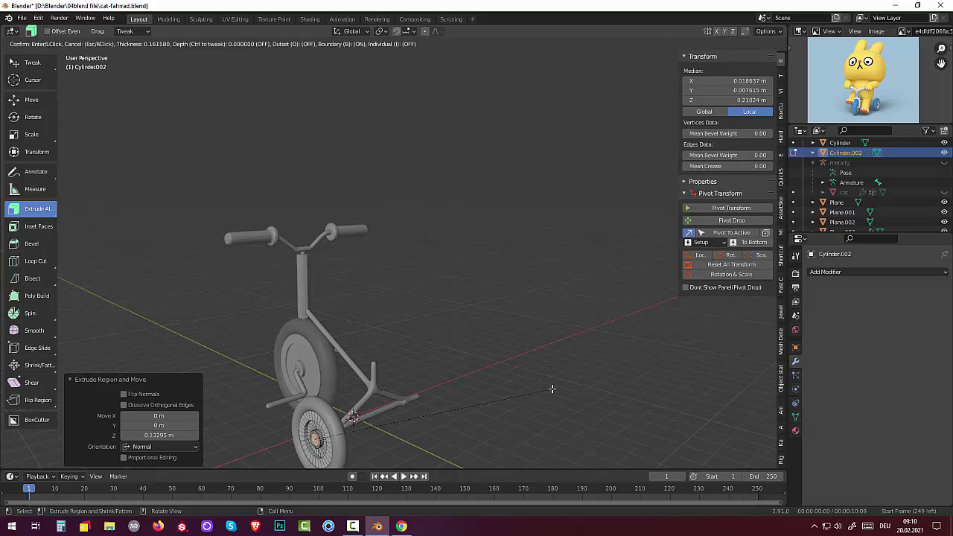
left_click(552, 389)
mouse_move(537, 393)
middle_mouse_down()
mouse_move(480, 394)
mouse_move(489, 383)
mouse_move(444, 375)
mouse_move(486, 378)
middle_mouse_up()
key("ctrl+z")
key("ctrl+z")
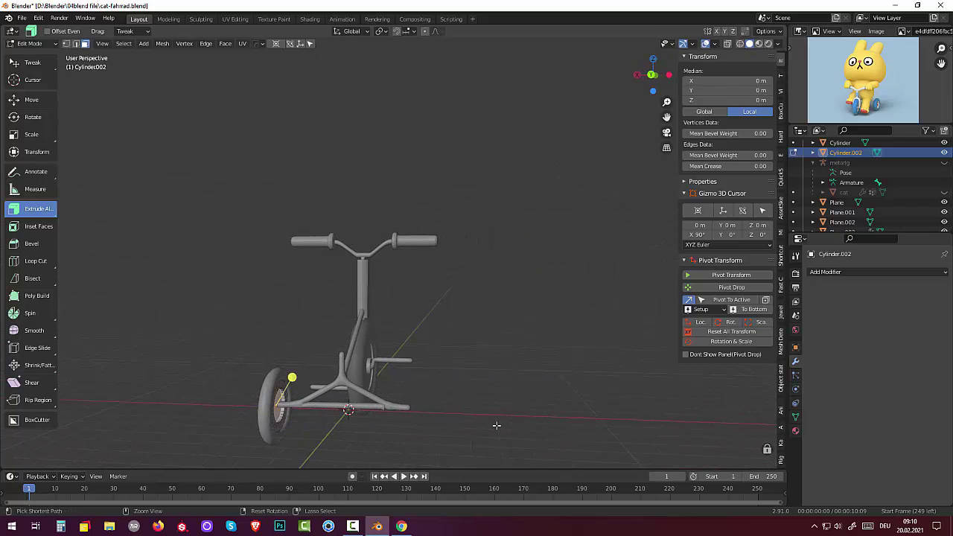
mouse_move(502, 415)
middle_mouse_down()
mouse_move(602, 396)
mouse_move(611, 402)
middle_mouse_up()
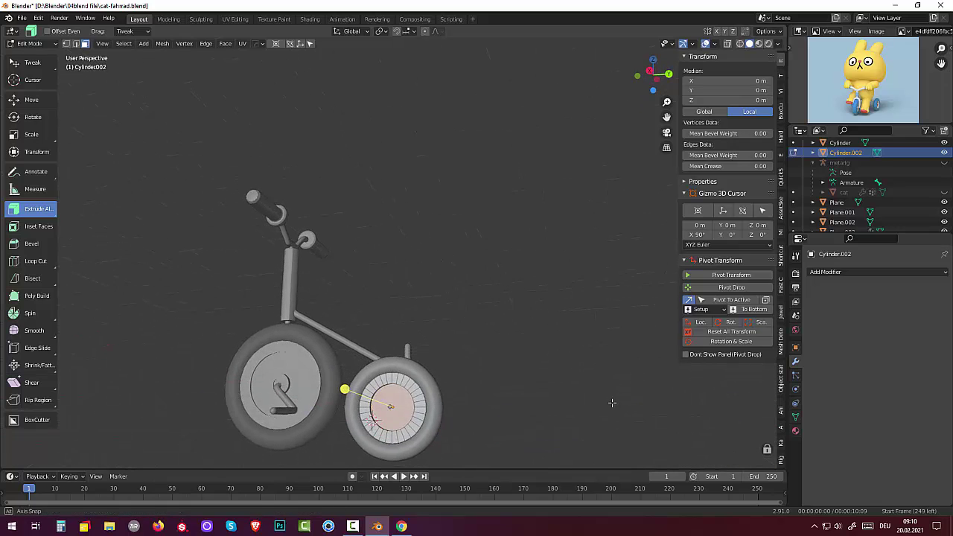
- Inset the wheel's side face again, push it -0.23 m inward, and clear the selection
key("i")
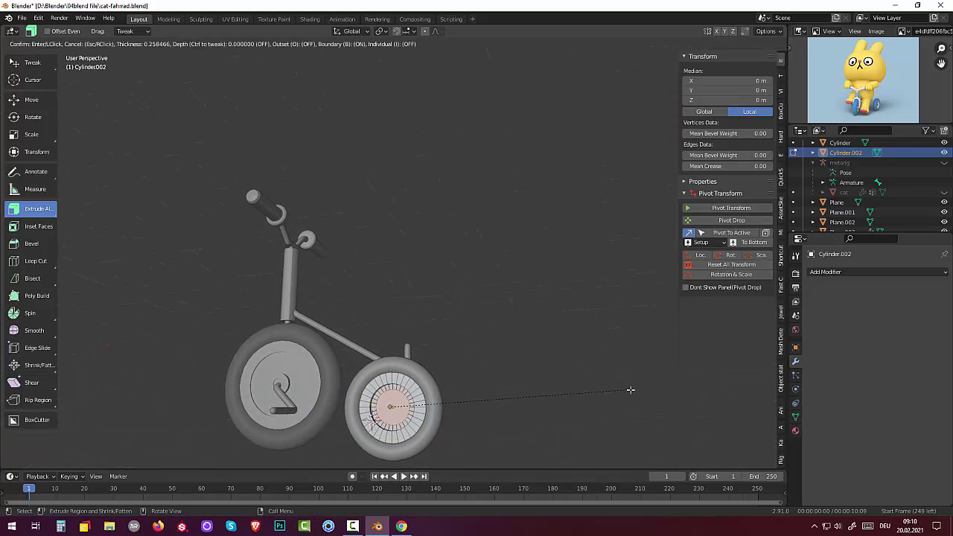
left_click(623, 398)
middle_click_drag(372, 459, 270, 457)
key("alt+s")
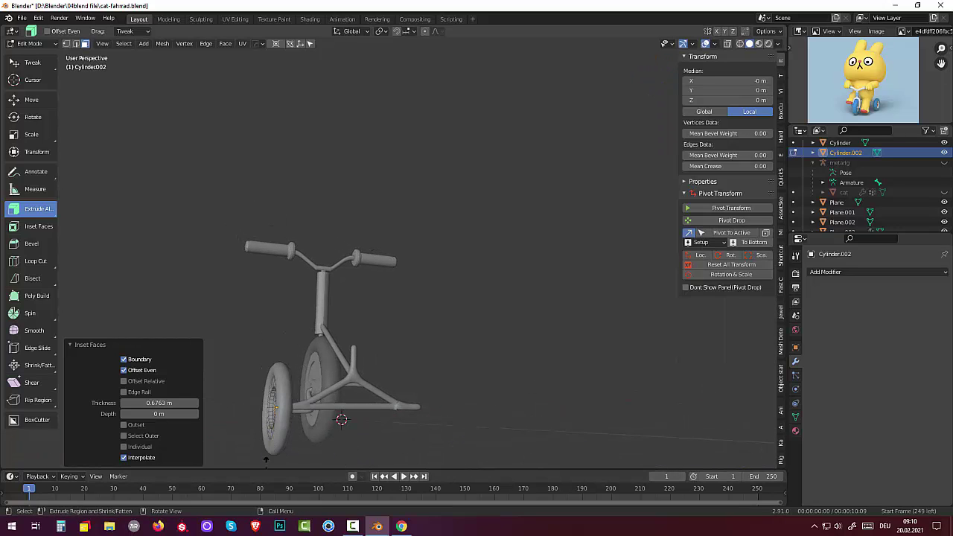
left_click(268, 458)
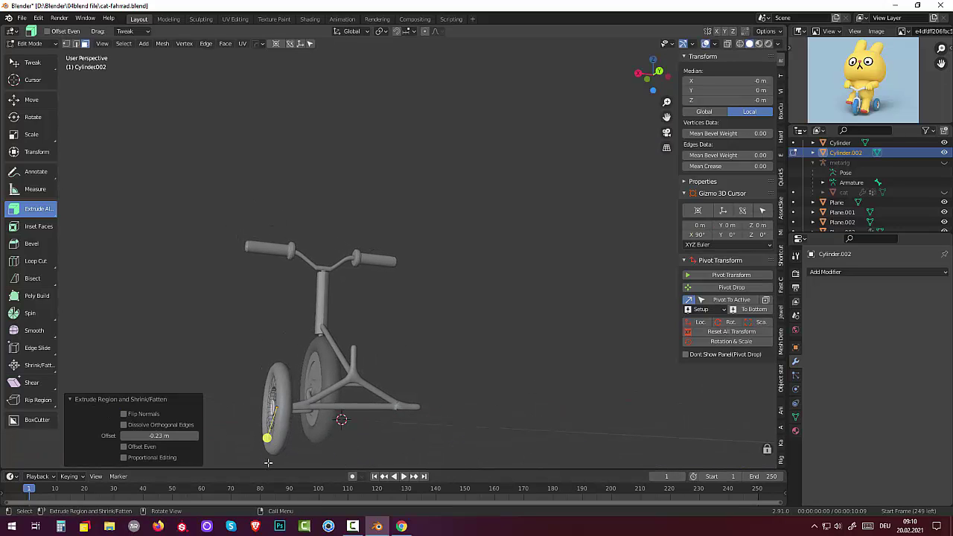
middle_click_drag(458, 397, 531, 397)
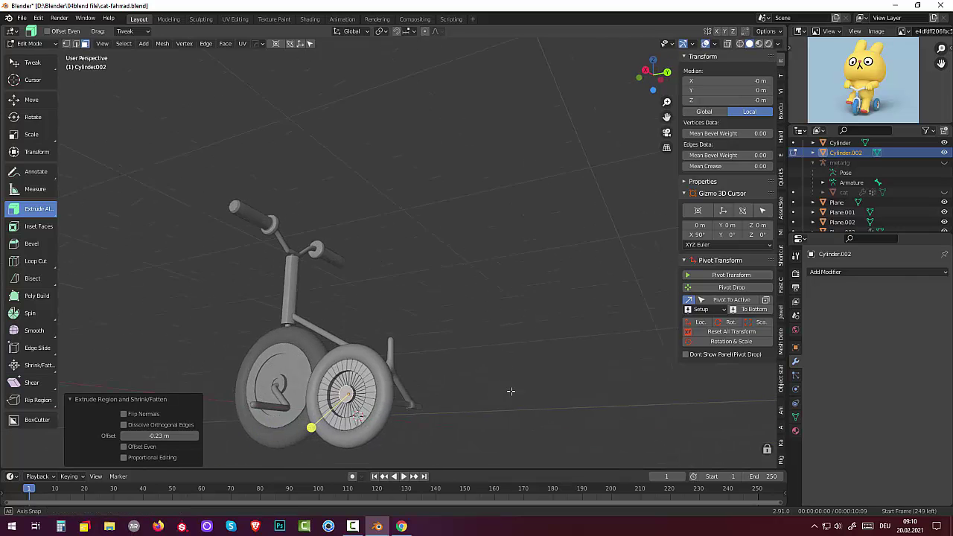
left_click(537, 409)
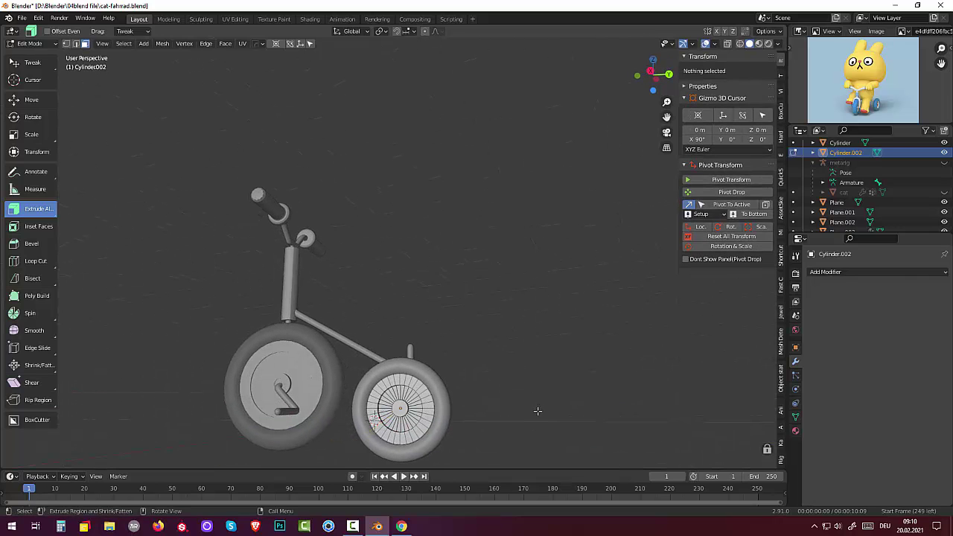
middle_click_drag(538, 410, 505, 413)
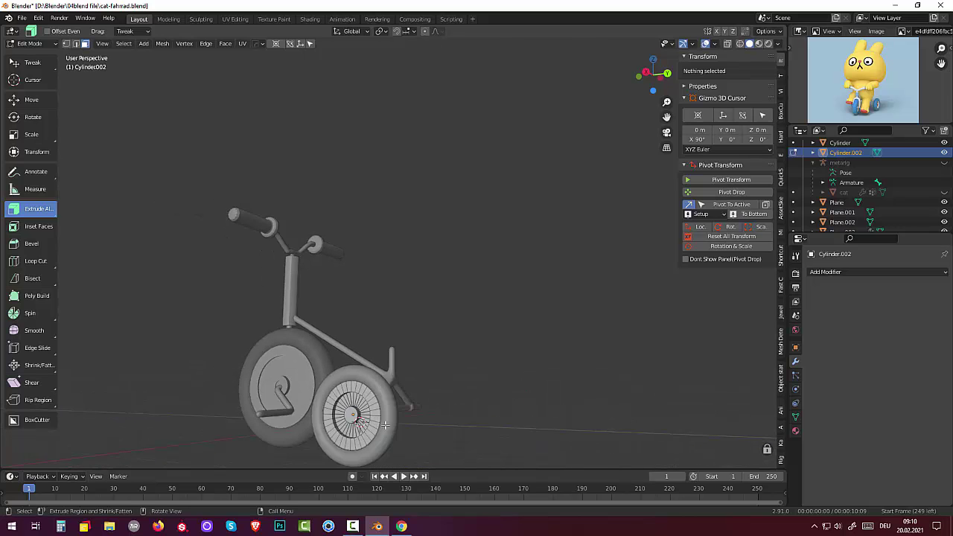
mouse_move(385, 424)
middle_mouse_down()
mouse_move(486, 424)
mouse_move(465, 426)
middle_mouse_up()
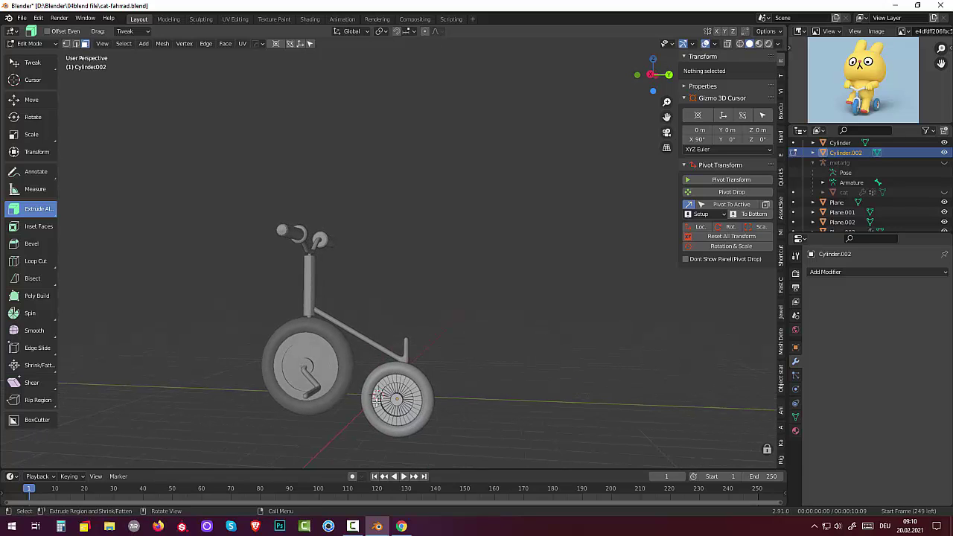
left_click(30, 44)
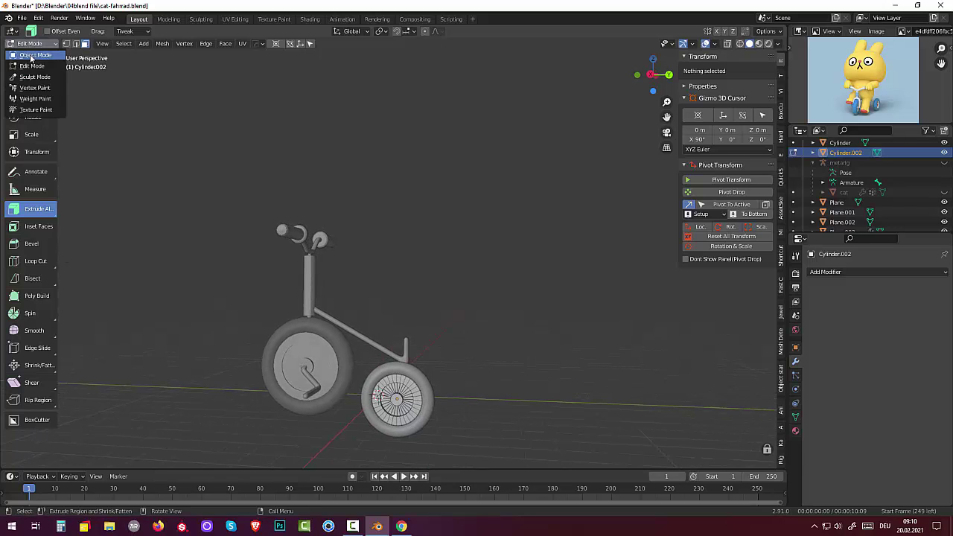
- Give the small wheel a Subdivision Surface modifier (viewport 1, render 2) and shade it smooth
left_click(29, 54)
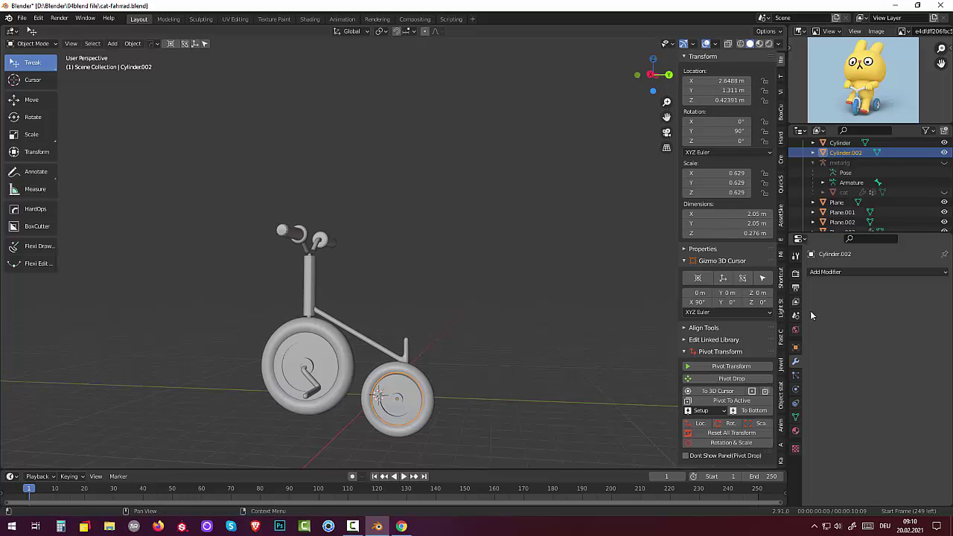
left_click(825, 273)
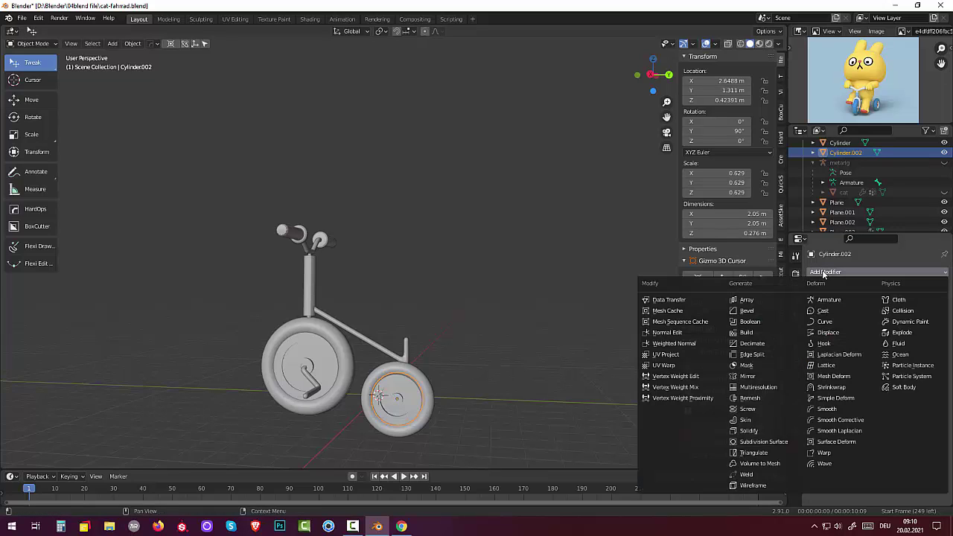
left_click(756, 442)
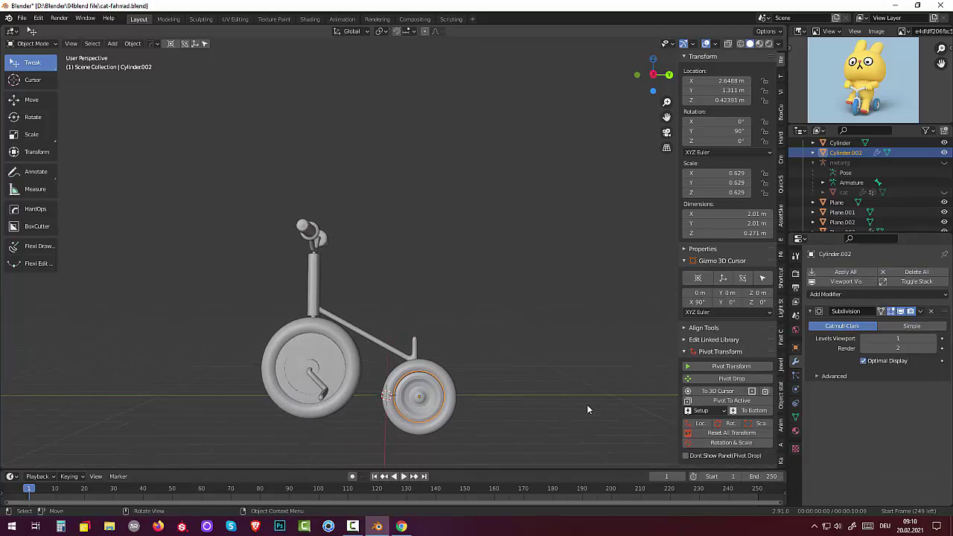
right_click(440, 402)
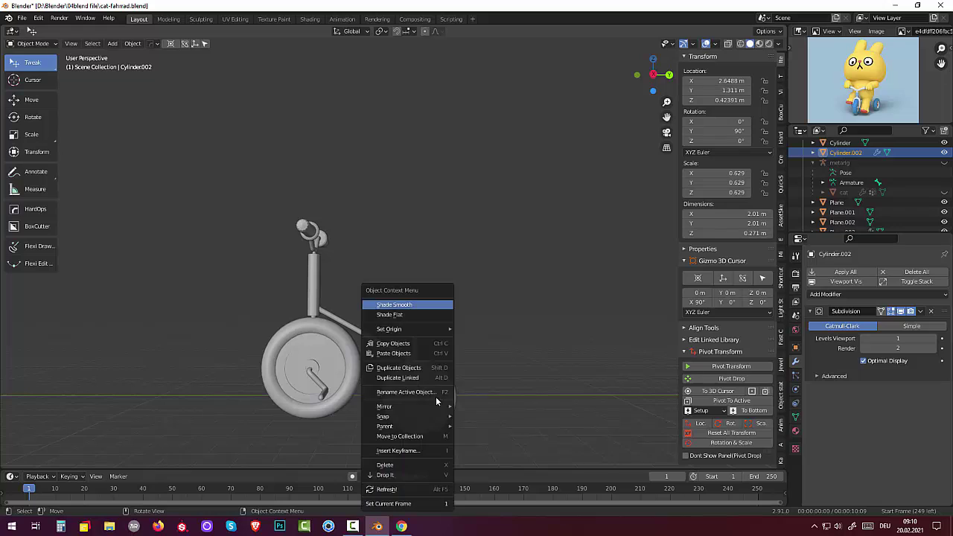
left_click(397, 304)
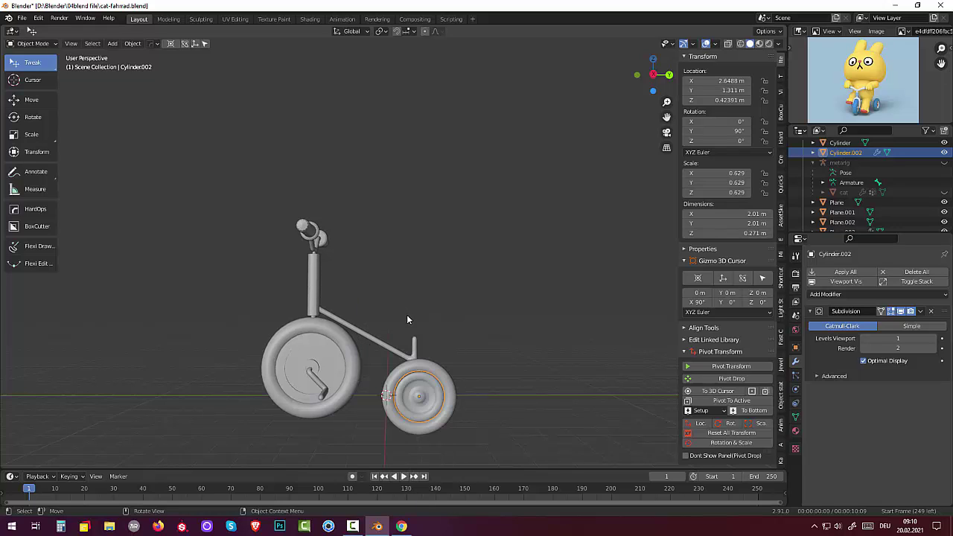
- Tick Auto Smooth at 30° under the wheel's Normals, then reselect the small rear wheel
left_click(799, 416)
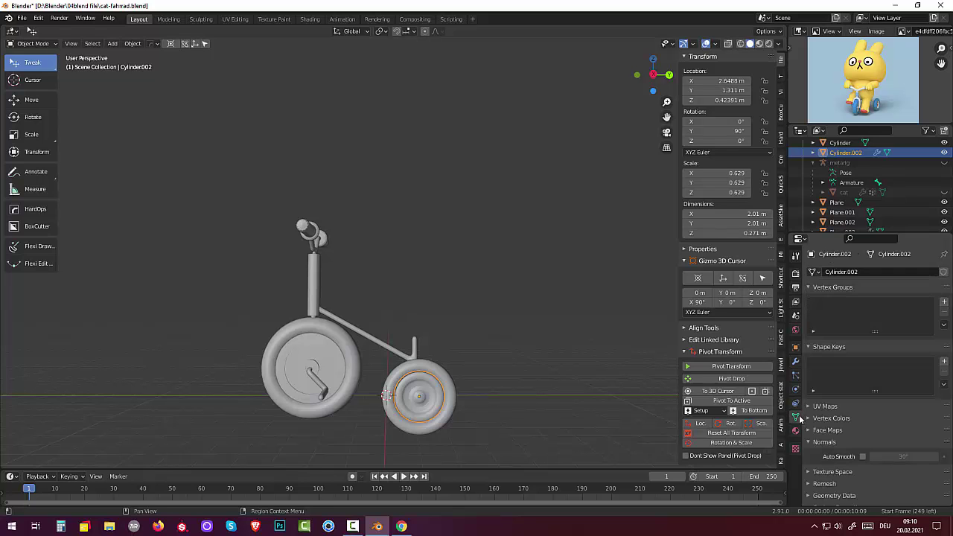
left_click(864, 456)
left_click(607, 453)
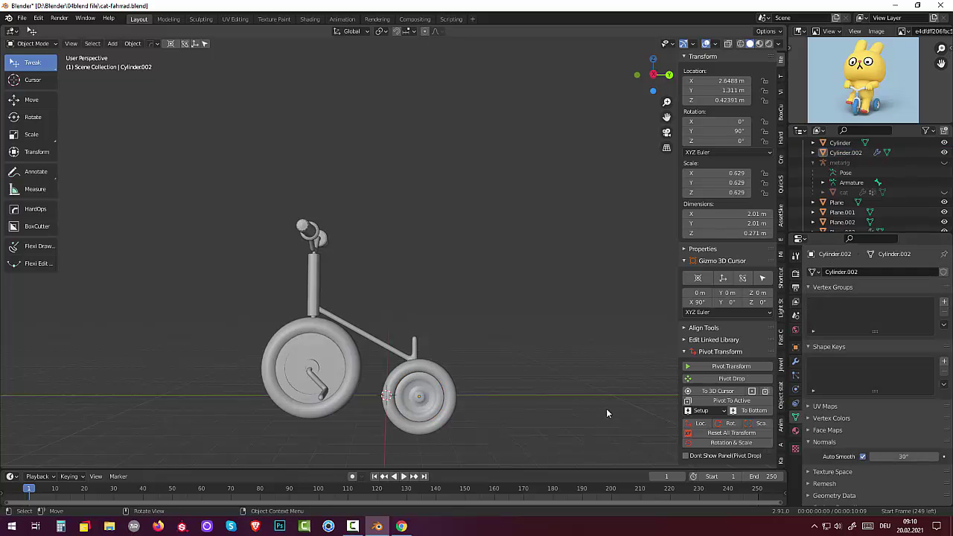
mouse_move(608, 413)
middle_mouse_down()
mouse_move(467, 437)
mouse_move(472, 417)
mouse_move(504, 420)
middle_mouse_up()
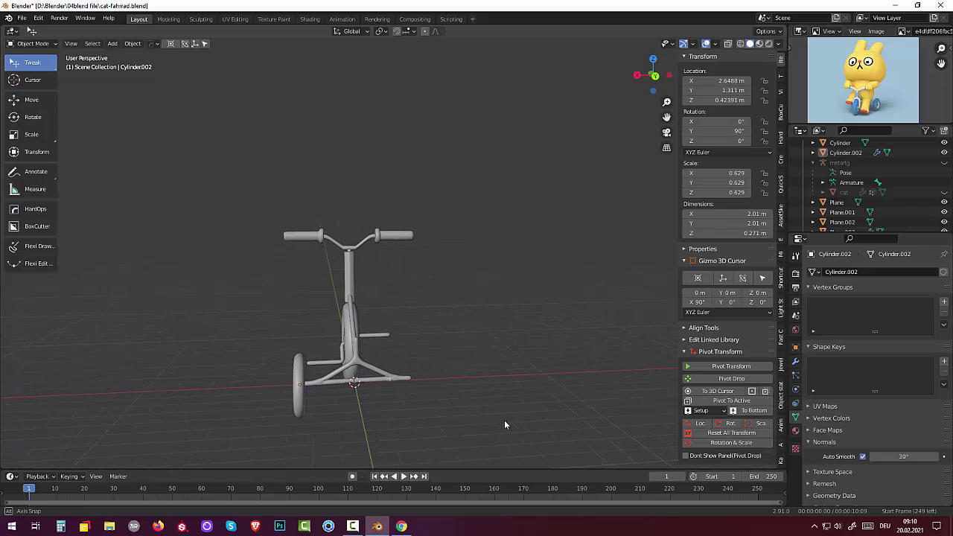
left_click(301, 408)
mouse_move(332, 403)
middle_mouse_down()
mouse_move(492, 403)
mouse_move(384, 428)
mouse_move(440, 429)
mouse_move(399, 406)
middle_mouse_up()
left_click(379, 430, "shift")
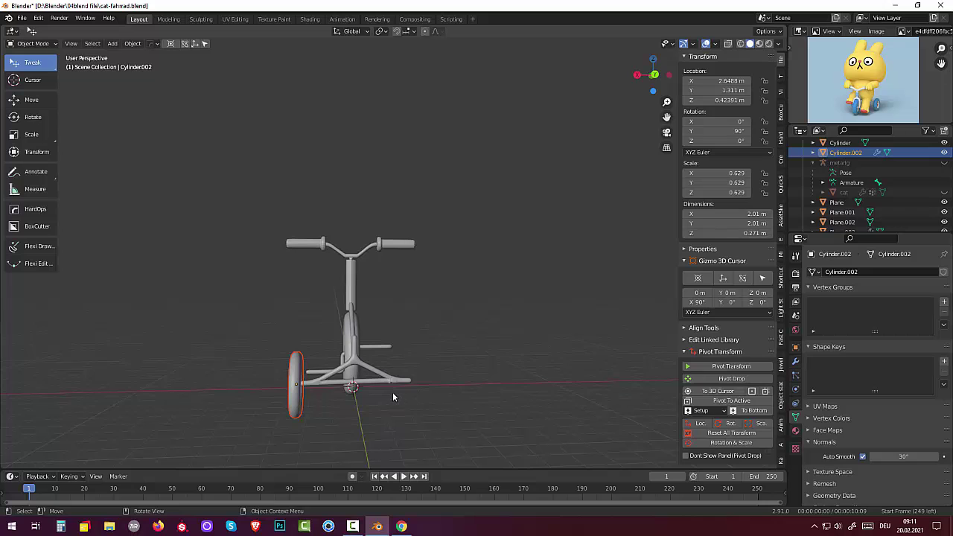
- From back orthographic view, duplicate the small wheel and slide the copy along X to -2.4769 m
key("ctrl+KP_1")
key("KP_1")
key("ctrl+KP_1")
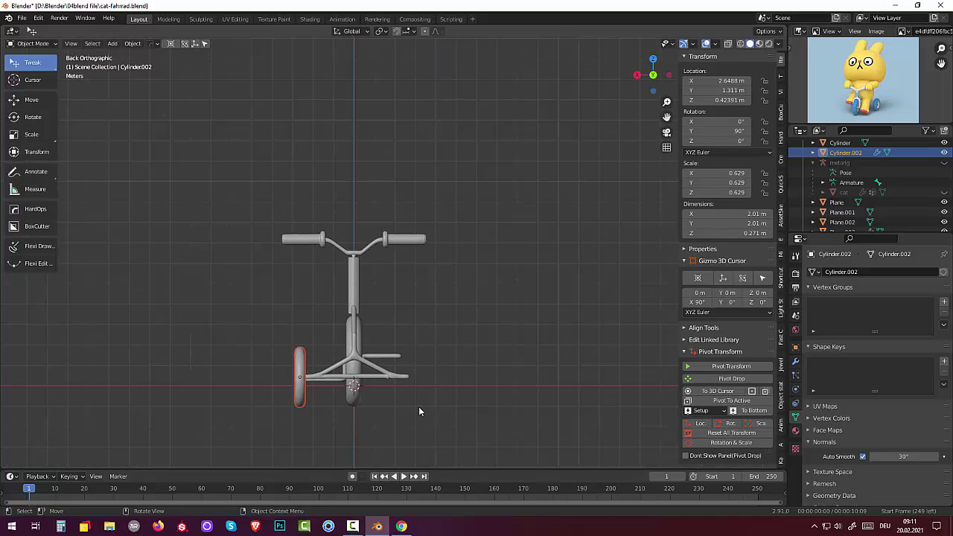
key("shift+d")
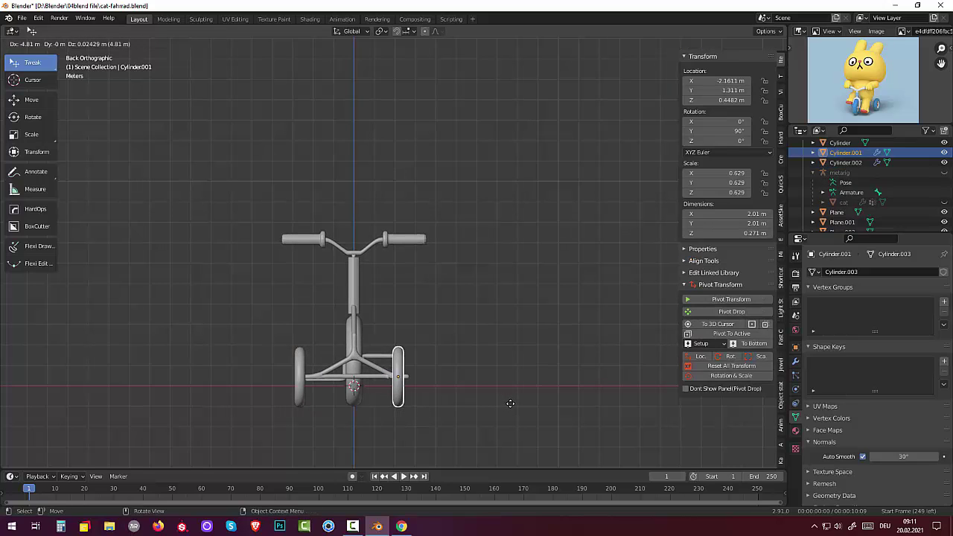
key("x")
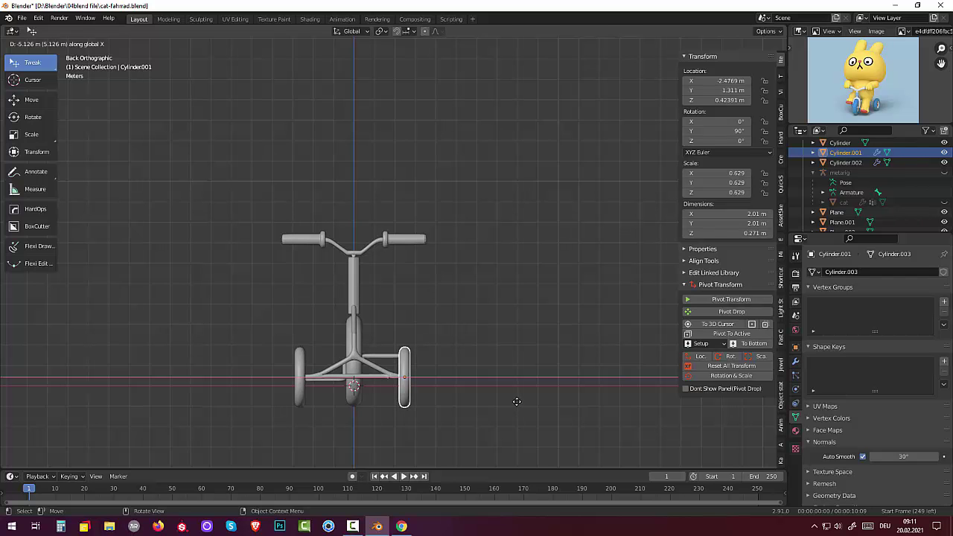
left_click(506, 411)
left_click(499, 422)
mouse_move(499, 422)
middle_mouse_down()
mouse_move(582, 408)
mouse_move(582, 426)
mouse_move(554, 444)
mouse_move(460, 432)
mouse_move(417, 394)
mouse_move(600, 375)
mouse_move(675, 389)
mouse_move(754, 372)
mouse_move(721, 397)
middle_mouse_up()
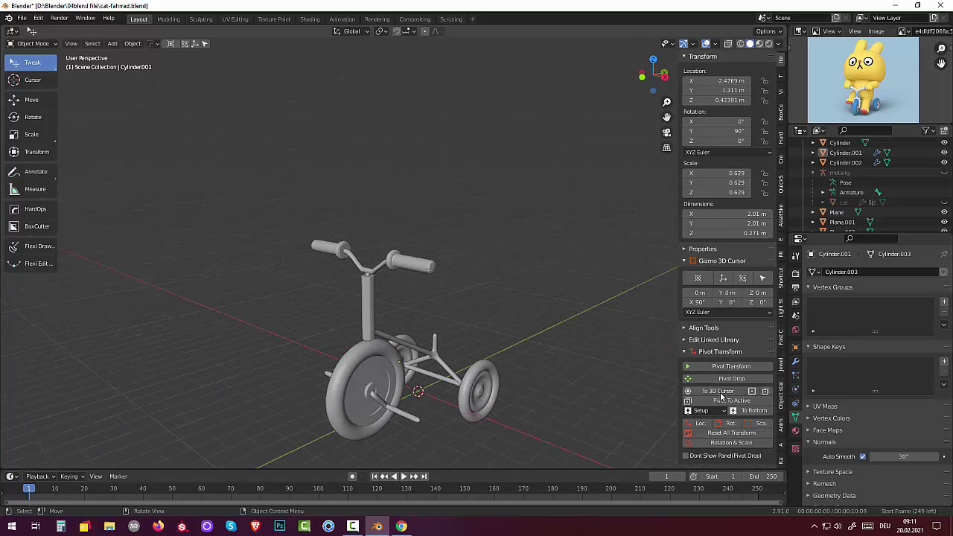
- Orbit around the tricycle and bring up the Add menu's Mesh primitives
mouse_move(555, 425)
middle_mouse_down()
mouse_move(579, 422)
mouse_move(540, 406)
middle_mouse_up()
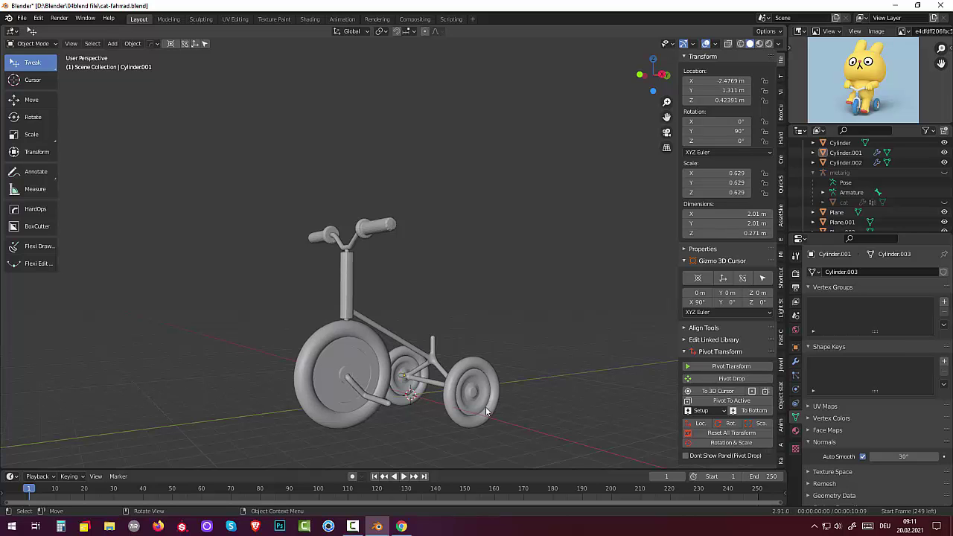
mouse_move(450, 337)
middle_mouse_down()
mouse_move(309, 419)
mouse_move(289, 394)
mouse_move(287, 375)
mouse_move(345, 385)
mouse_move(436, 362)
middle_mouse_up()
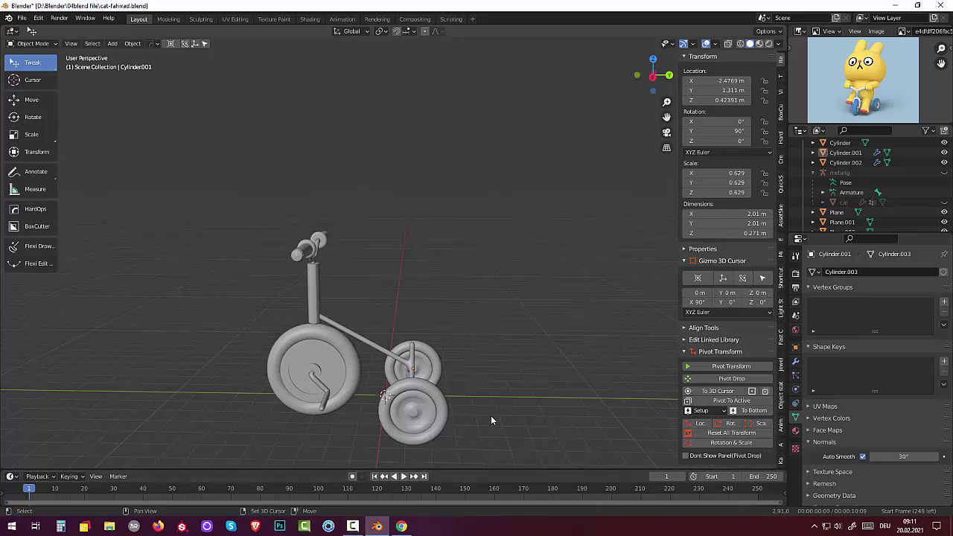
key("shift+a")
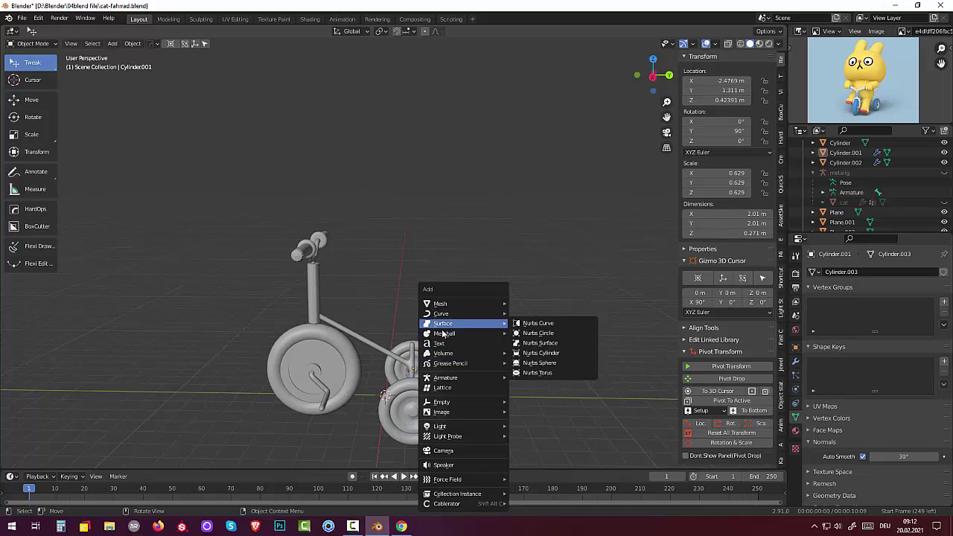
mouse_move(441, 304)
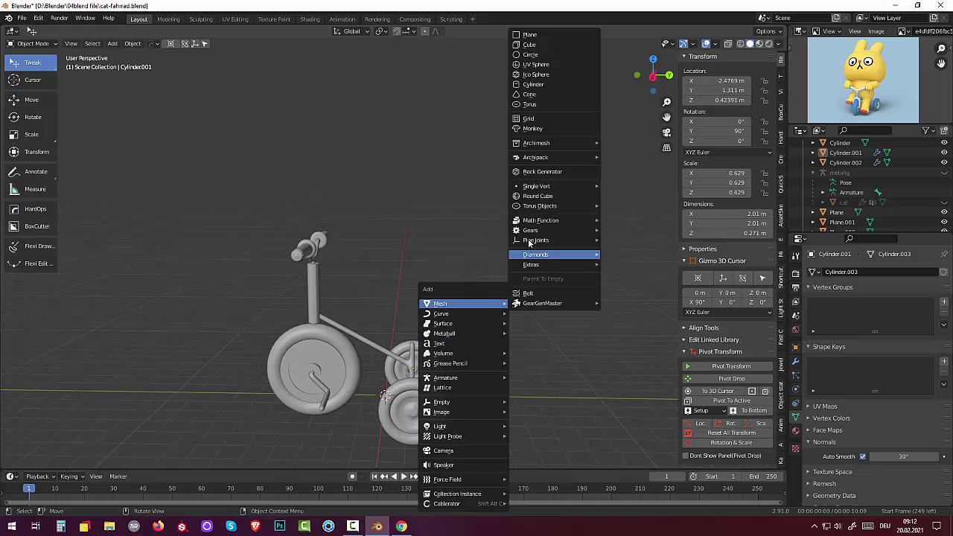
- Add a 2 m plane and lift it along Z to 3.5931 m above the frame
left_click(530, 36)
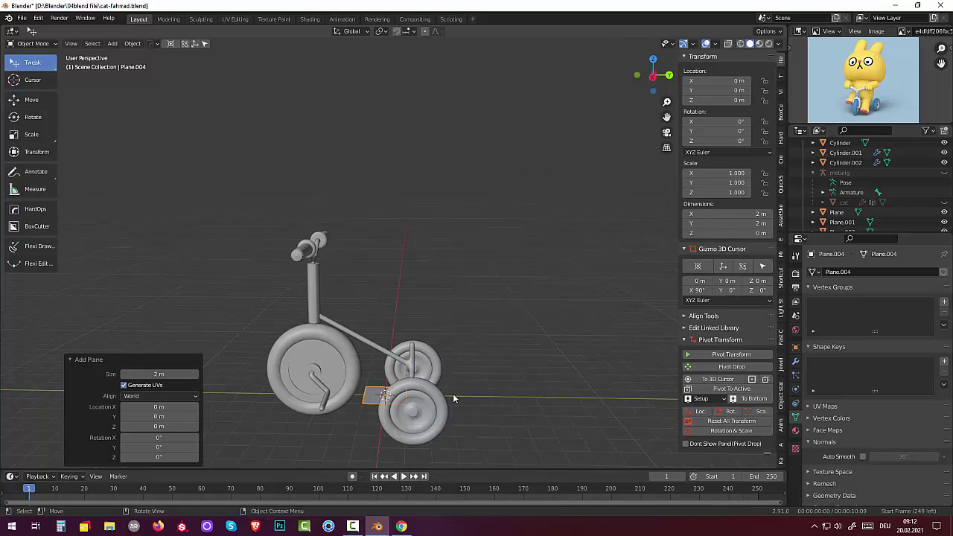
key("g")
key("z")
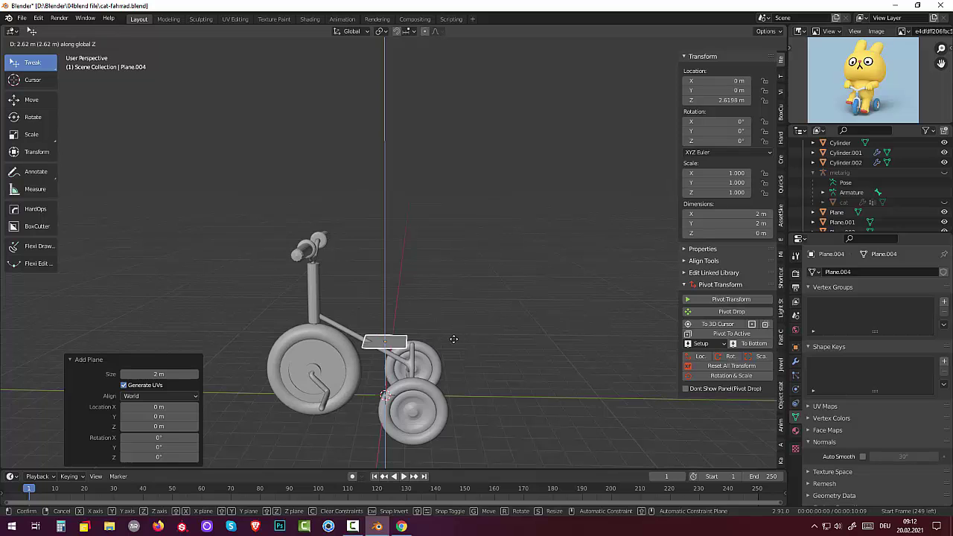
left_click(460, 323)
mouse_move(459, 323)
middle_mouse_down()
mouse_move(435, 360)
mouse_move(388, 386)
mouse_move(380, 312)
middle_mouse_up()
scroll(380, 312, "up", 1)
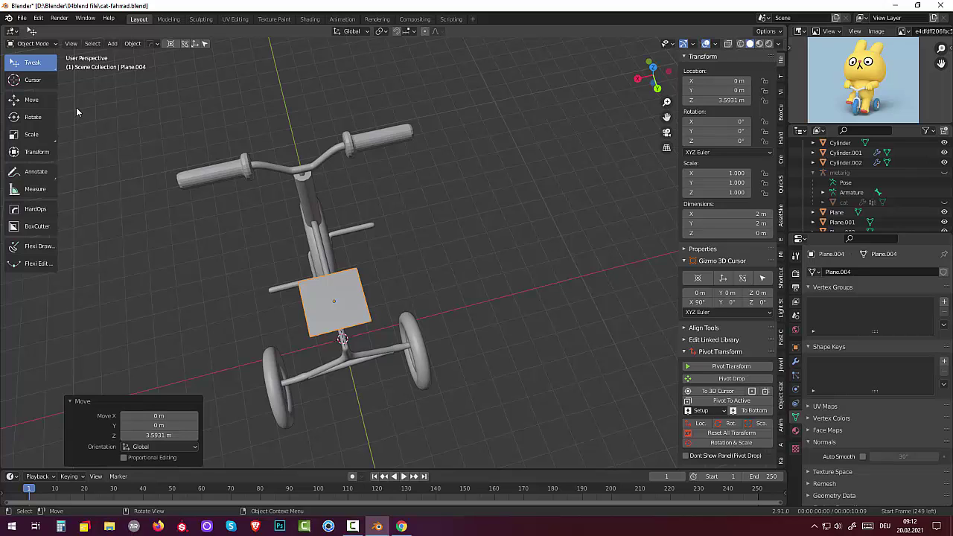
left_click(37, 44)
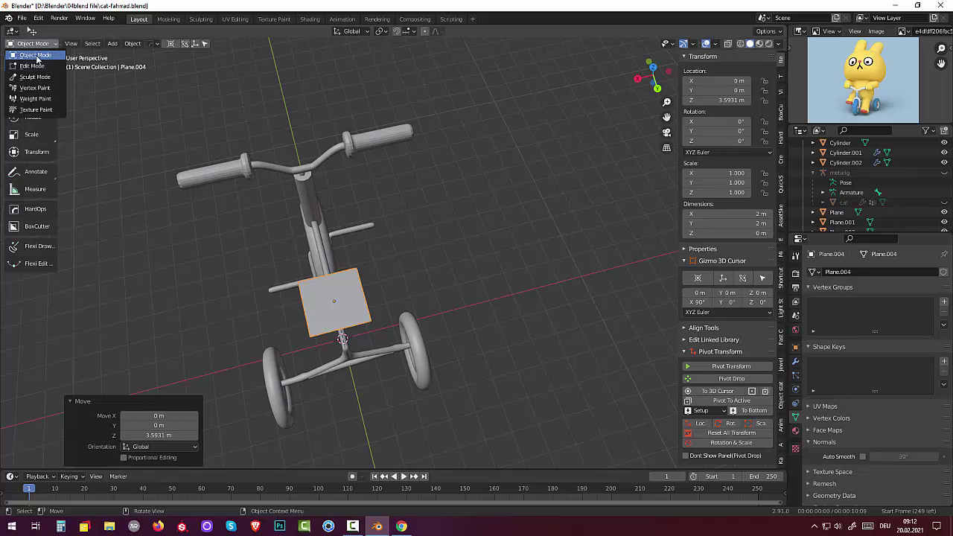
- Put the seat plane in Edit Mode with vertex selection and select all of it
left_click(32, 66)
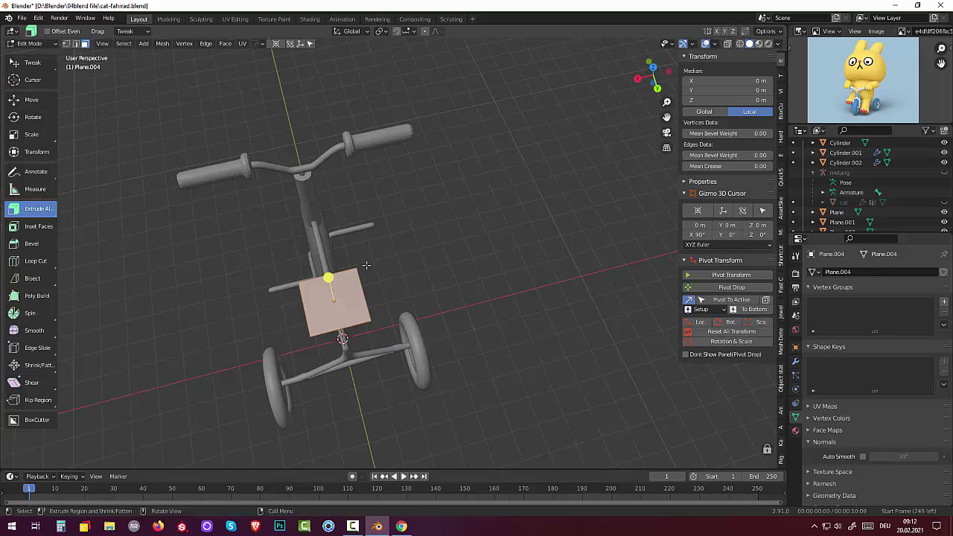
left_click(66, 43)
key("alt+a")
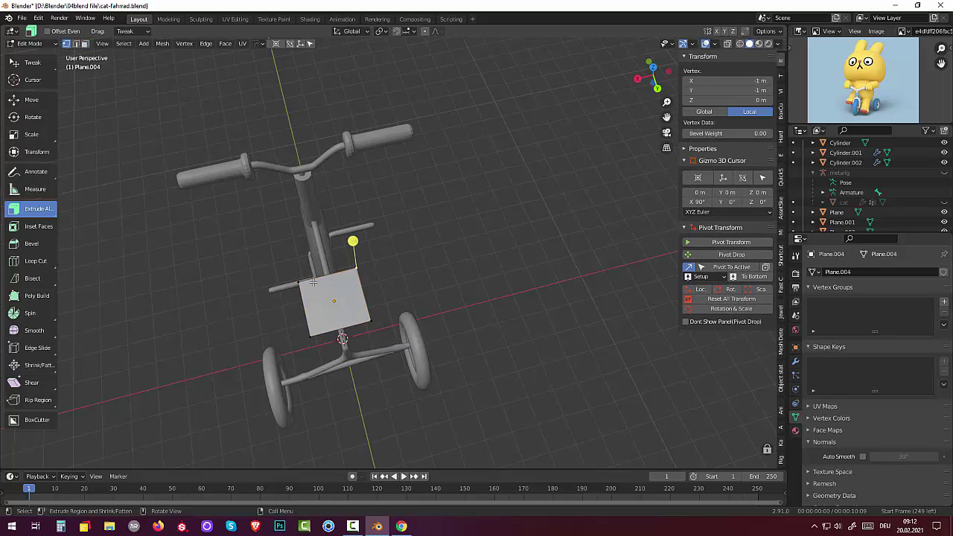
left_click(301, 283)
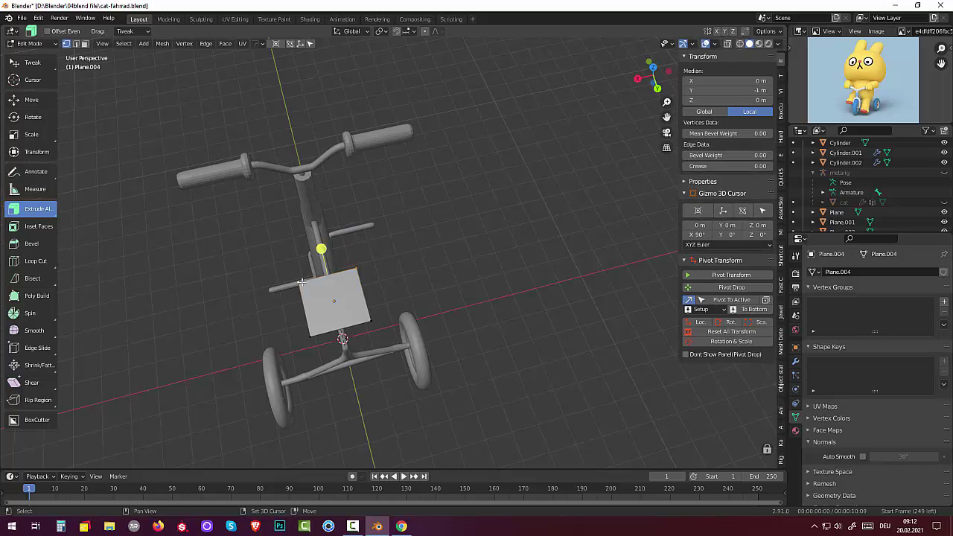
left_click(365, 316)
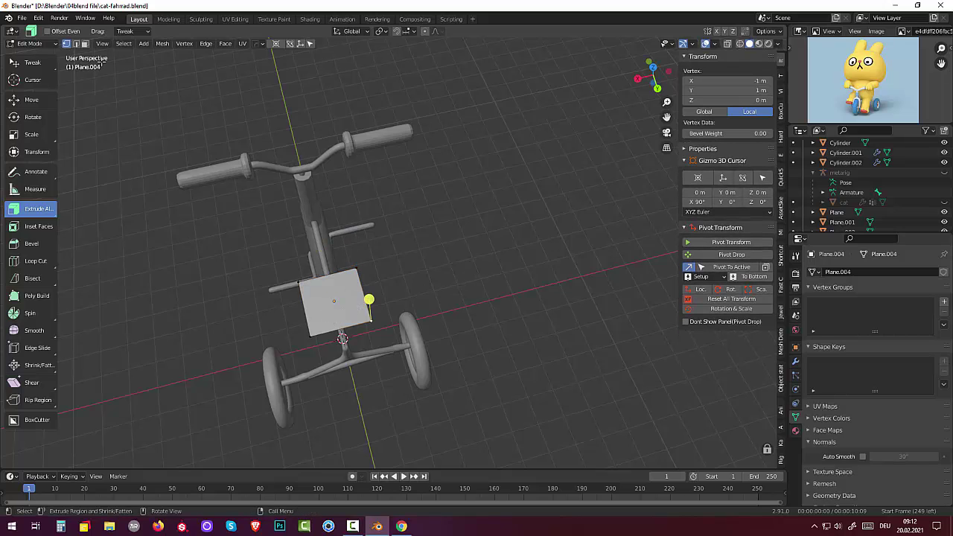
key("alt+a")
key("a")
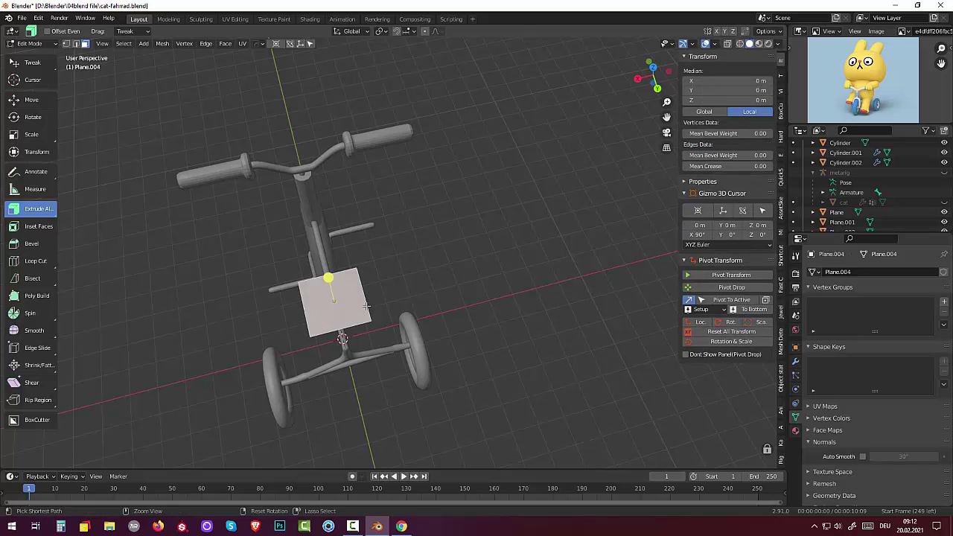
- Loop-cut the plane across its middle and select its top edge for scaling
key("ctrl+r")
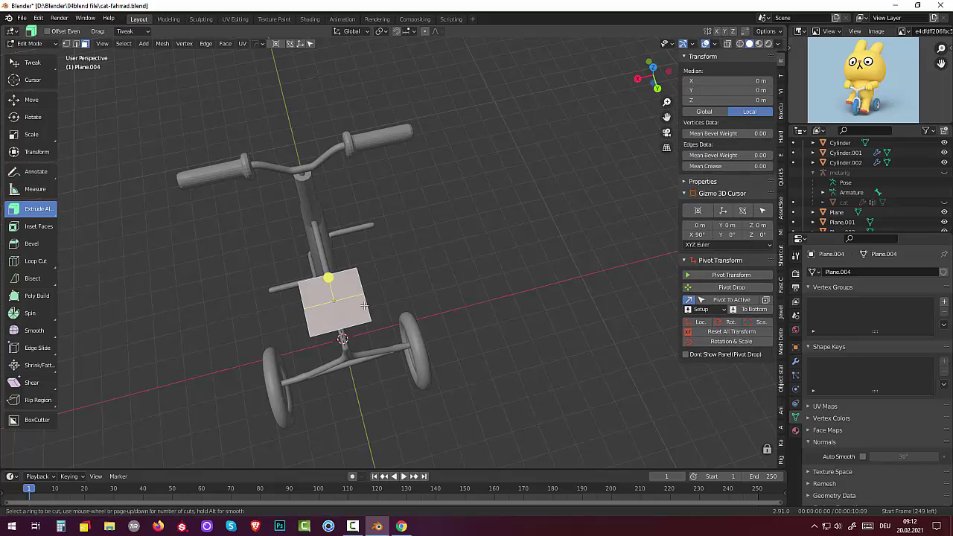
left_click(363, 304)
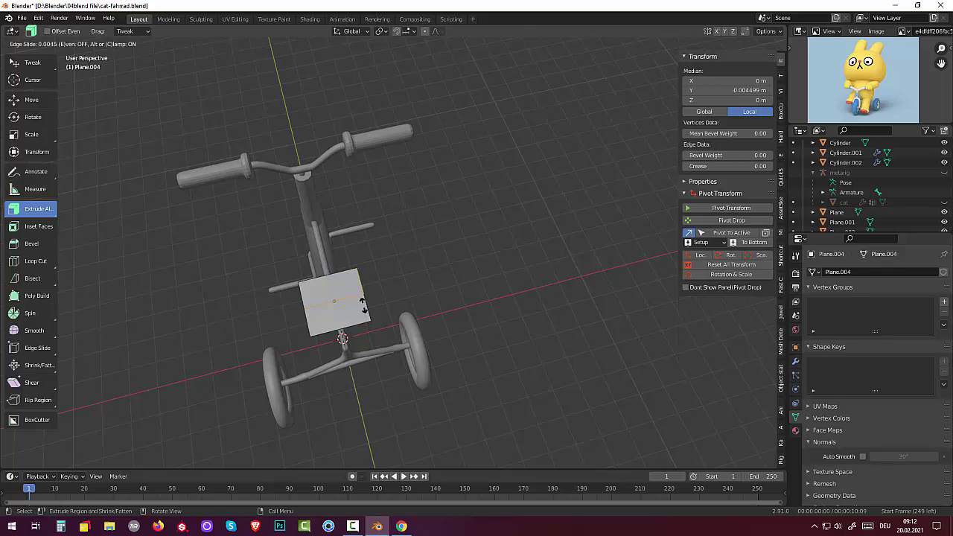
left_click(364, 304)
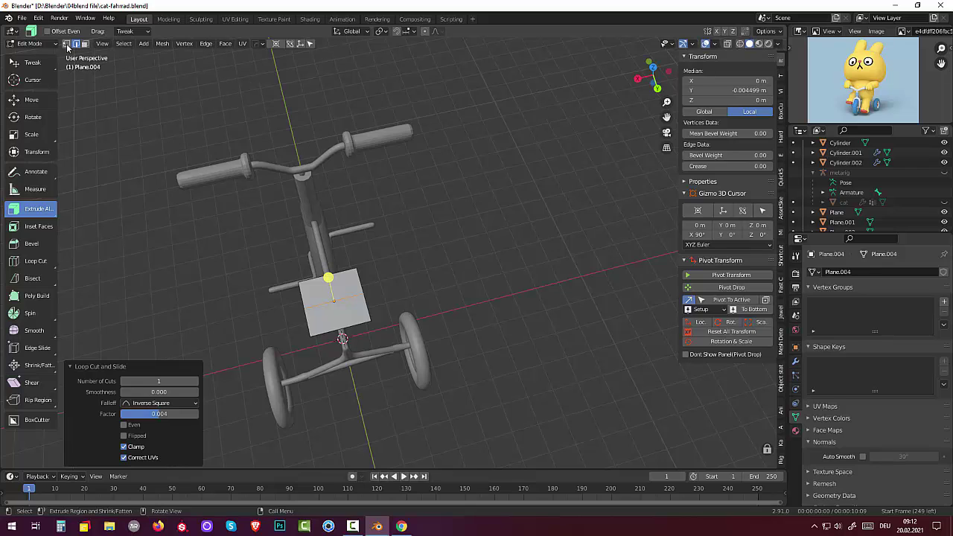
left_click(355, 267)
left_click(355, 245)
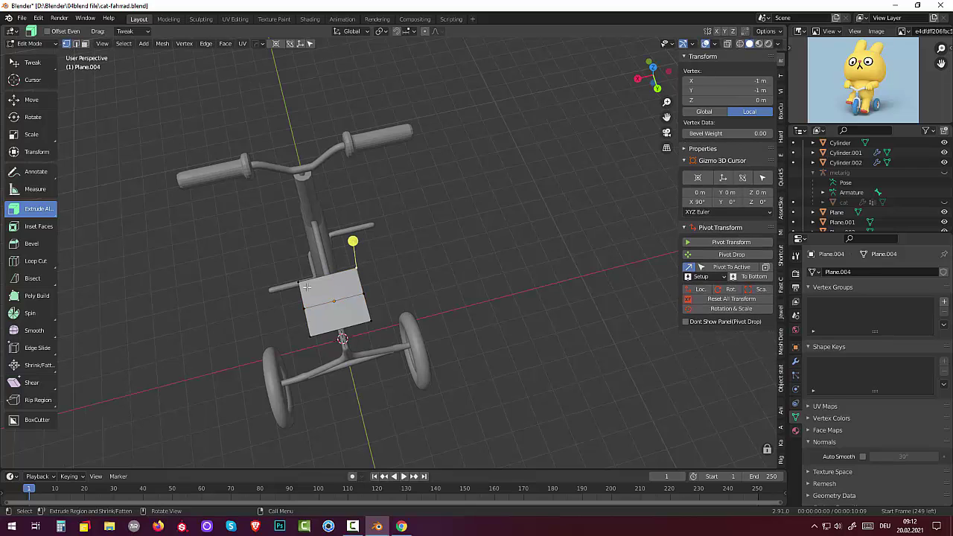
left_click(321, 248, "shift")
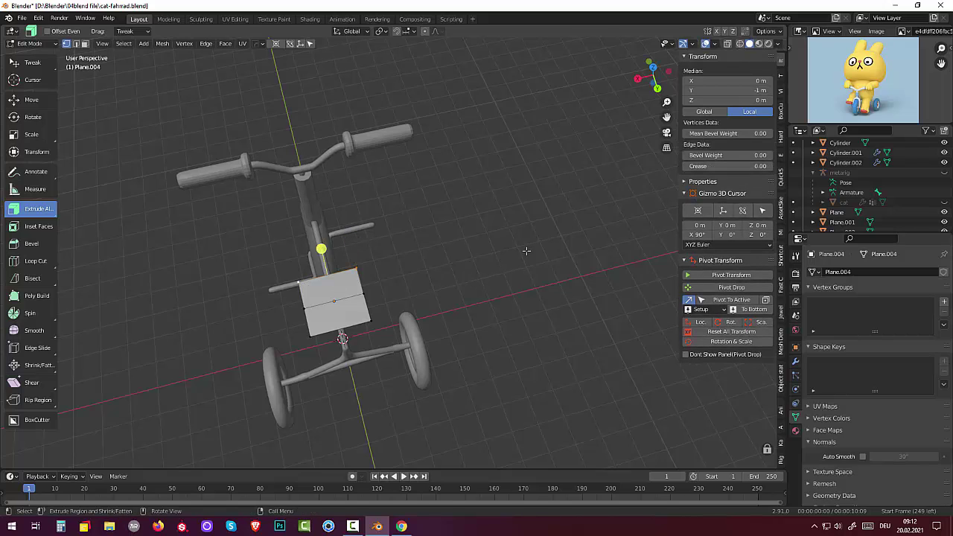
key("s")
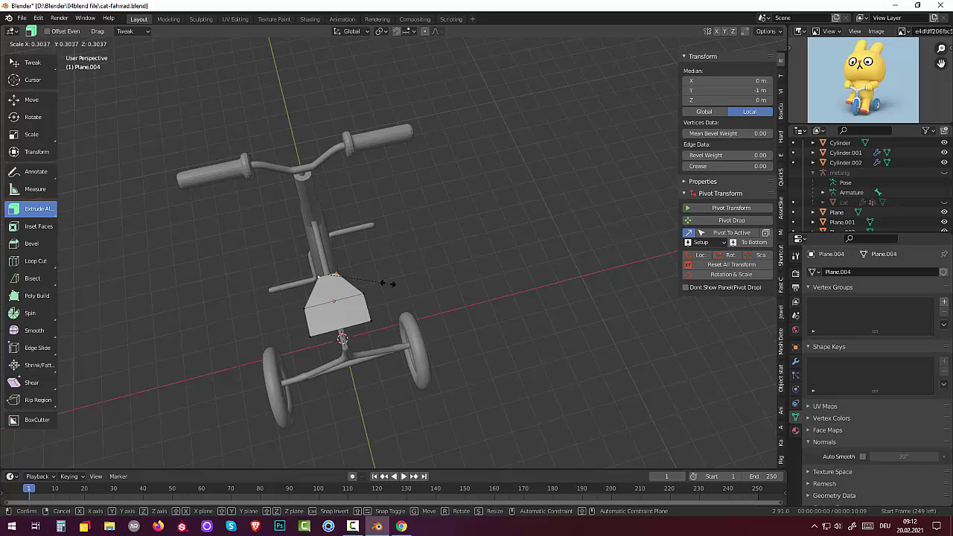
- Narrow the top edge to 0.304, then add another loop cut and scale it to 0.581
left_click(387, 283)
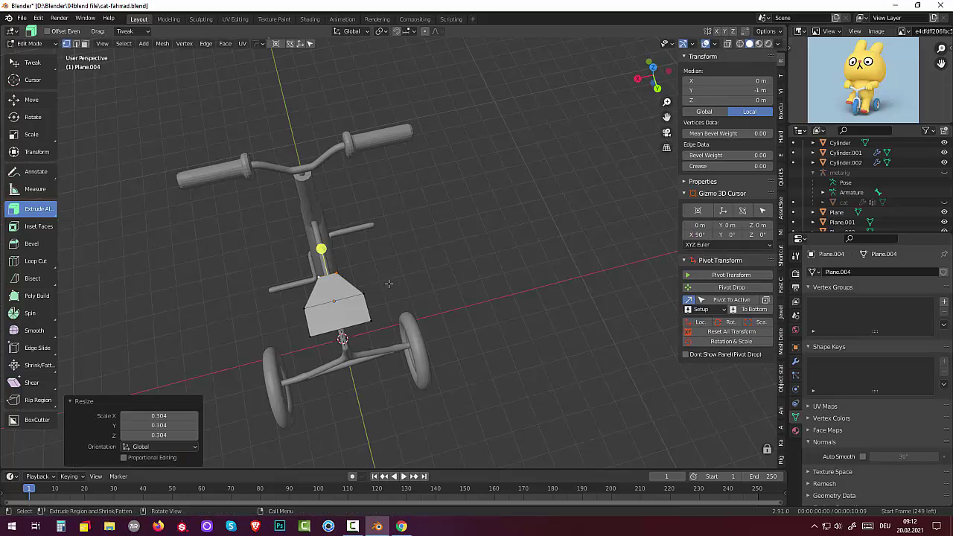
left_click(316, 292)
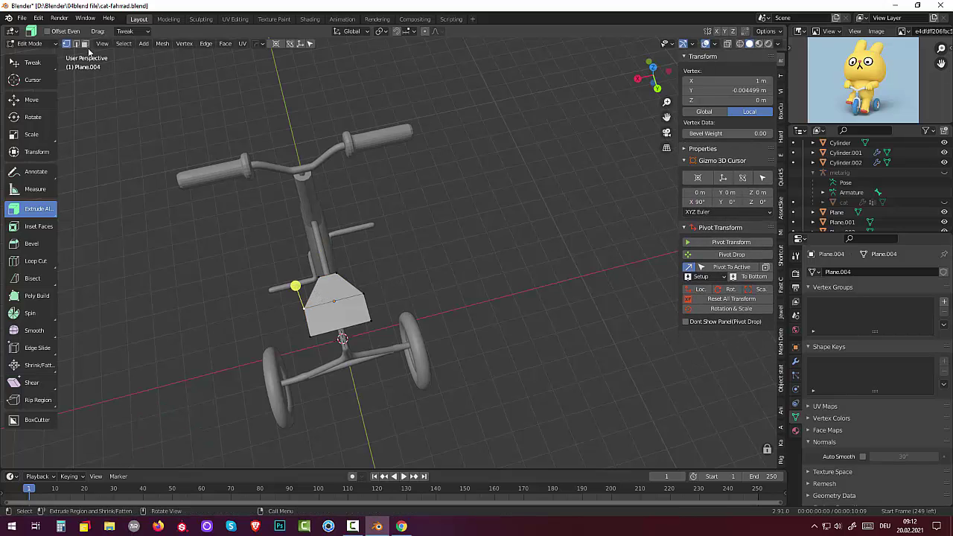
left_click(85, 44)
left_click(321, 288)
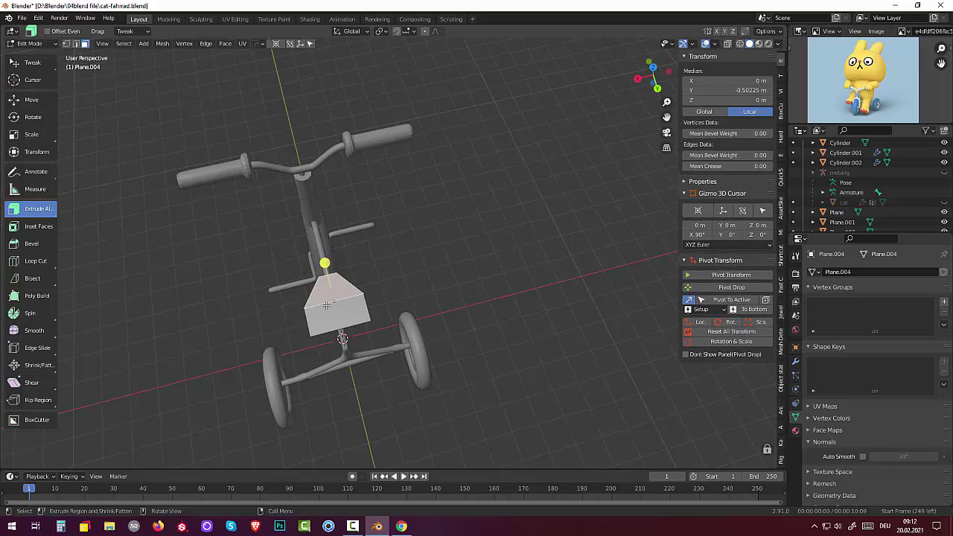
key("ctrl+r")
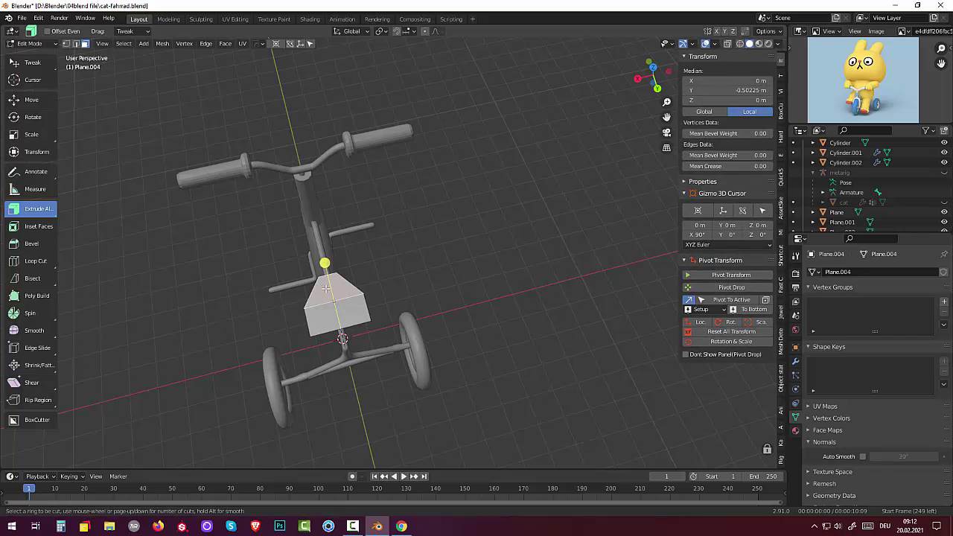
left_click(321, 283)
left_click(323, 285)
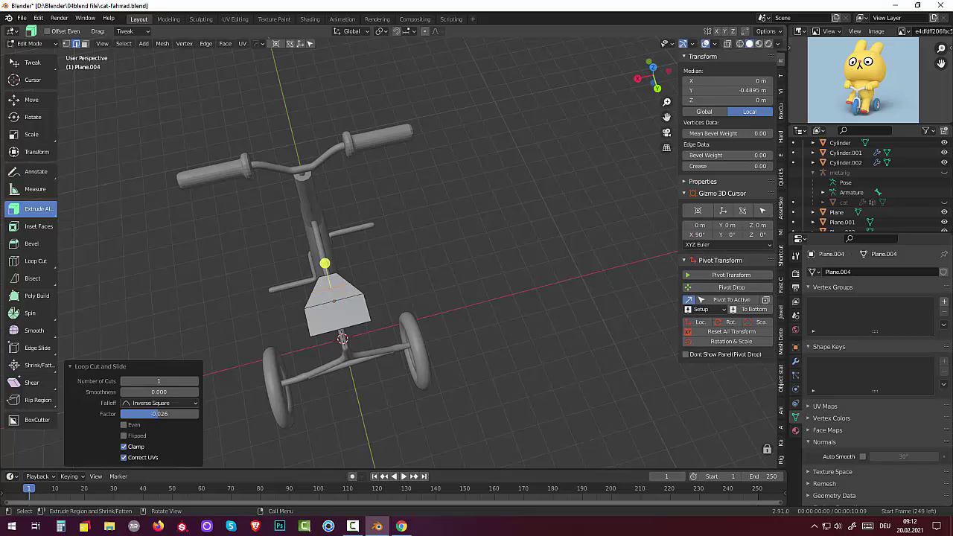
key("s")
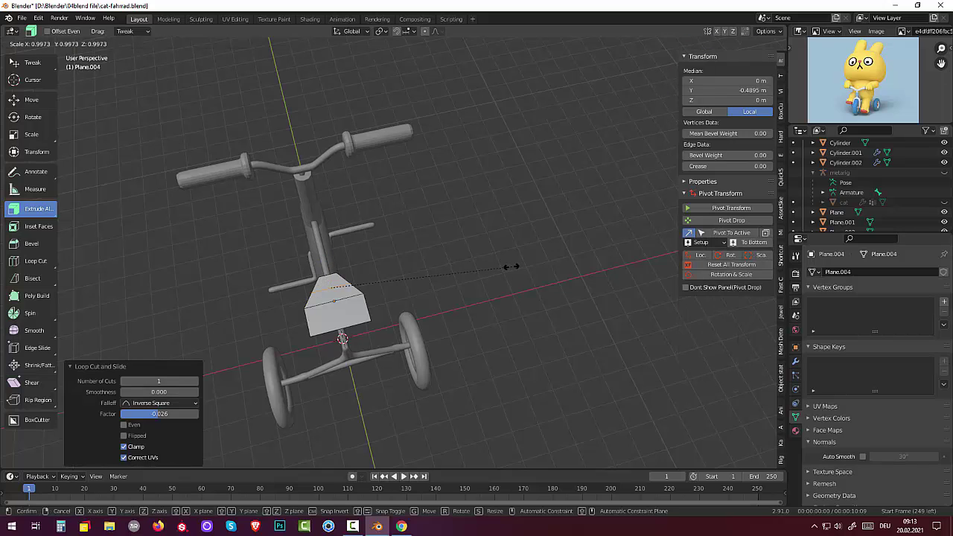
left_click(437, 286)
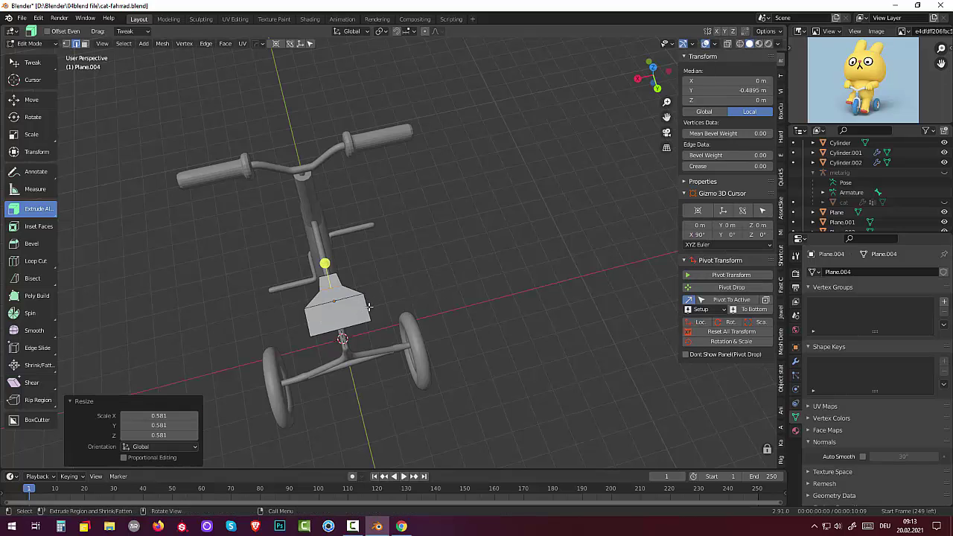
- Scale the rear part of the seat down to 0.655
left_click(345, 317)
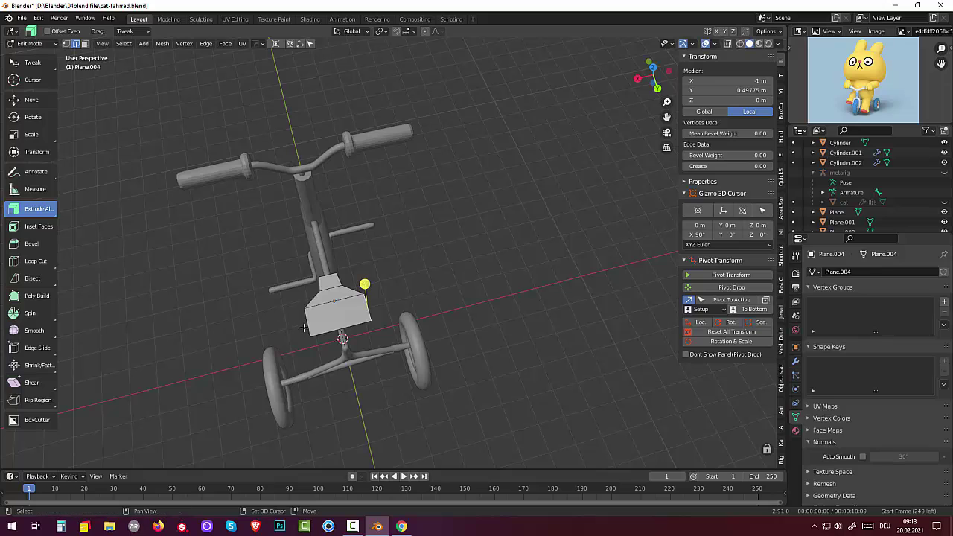
left_click(308, 322, "shift")
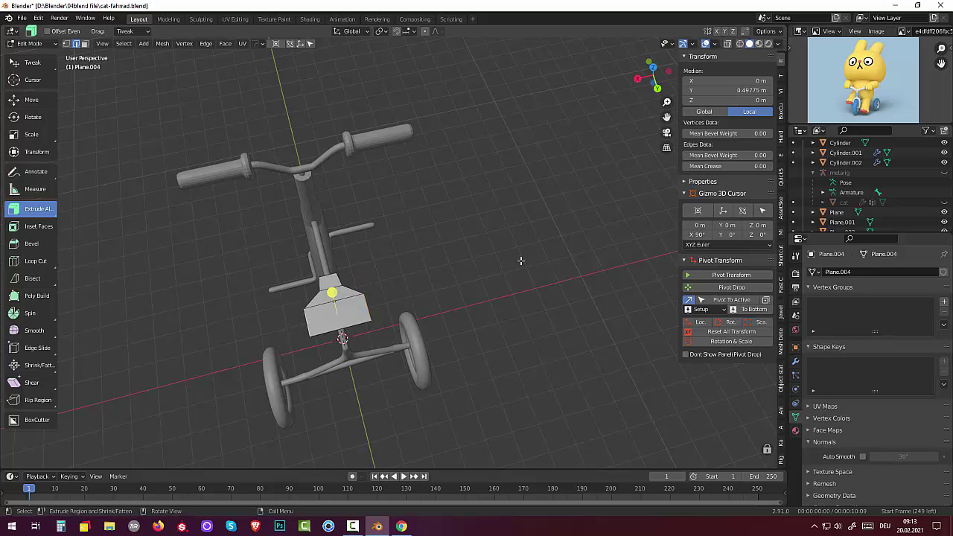
key("s")
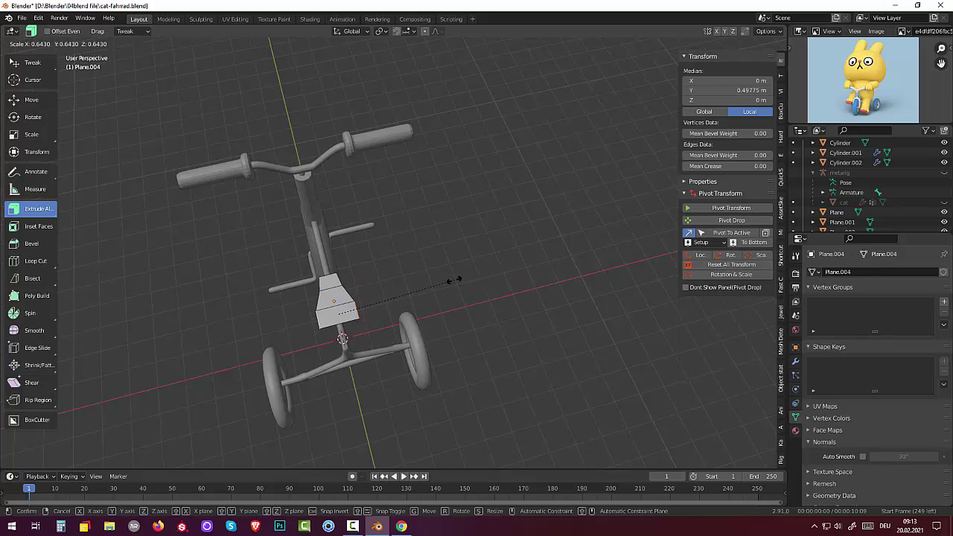
left_click(453, 276)
mouse_move(455, 275)
middle_mouse_down()
mouse_move(491, 180)
mouse_move(526, 207)
mouse_move(542, 258)
mouse_move(390, 389)
middle_mouse_up()
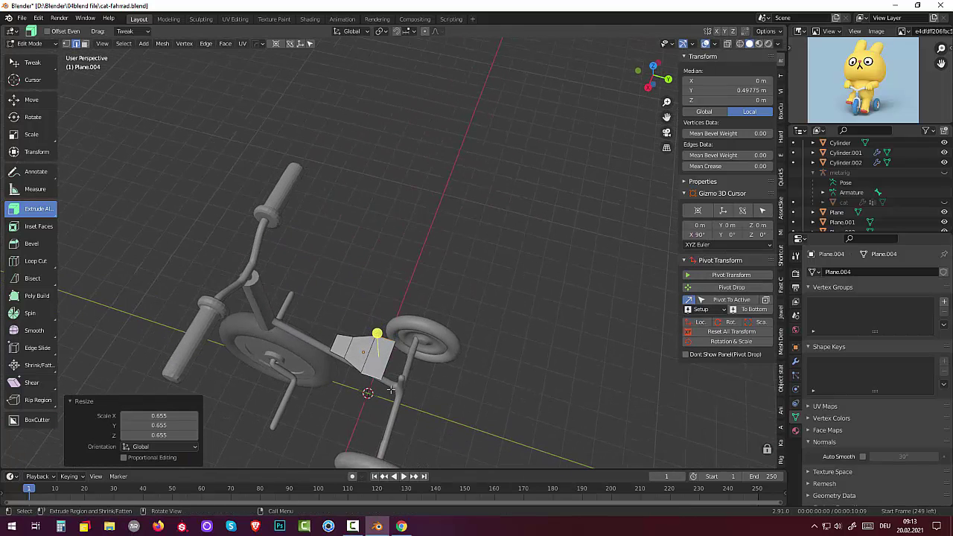
left_click(390, 362)
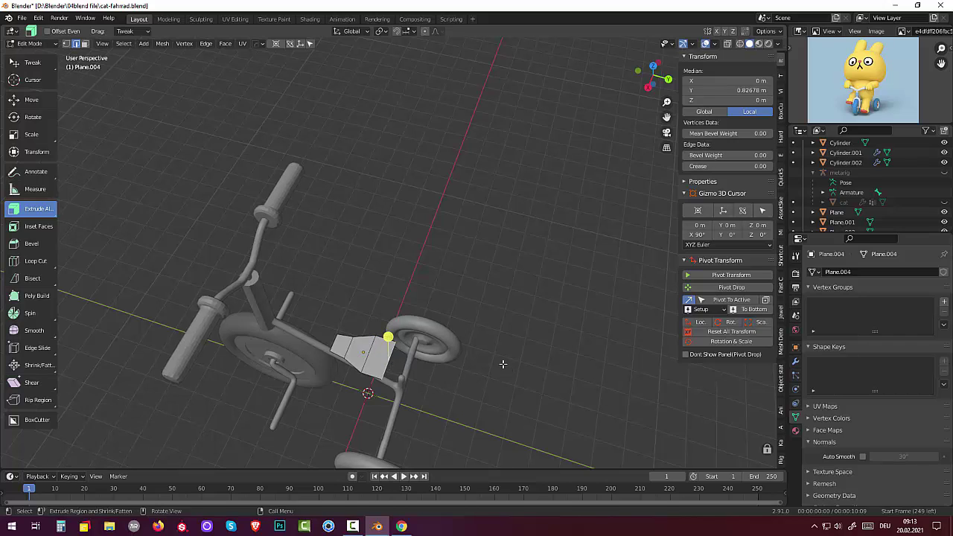
key("g")
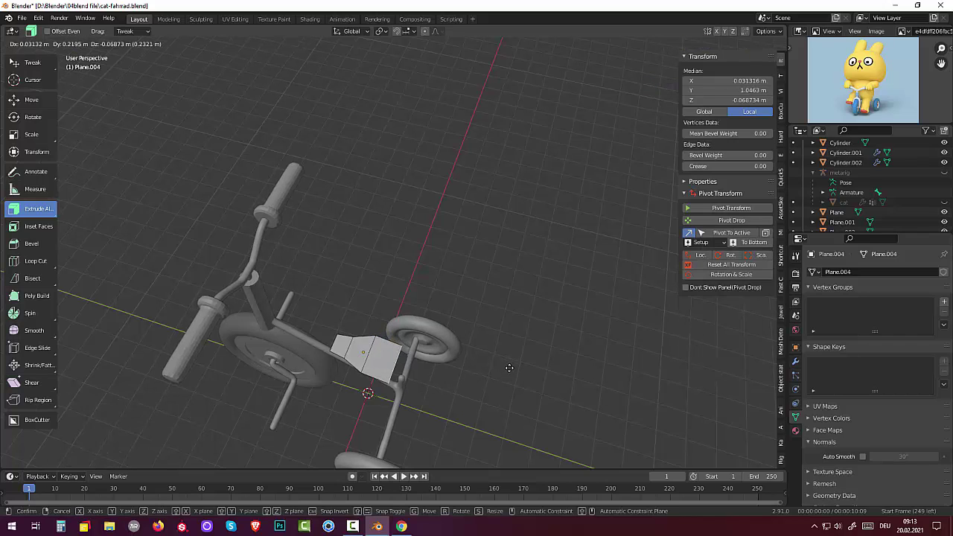
key("y")
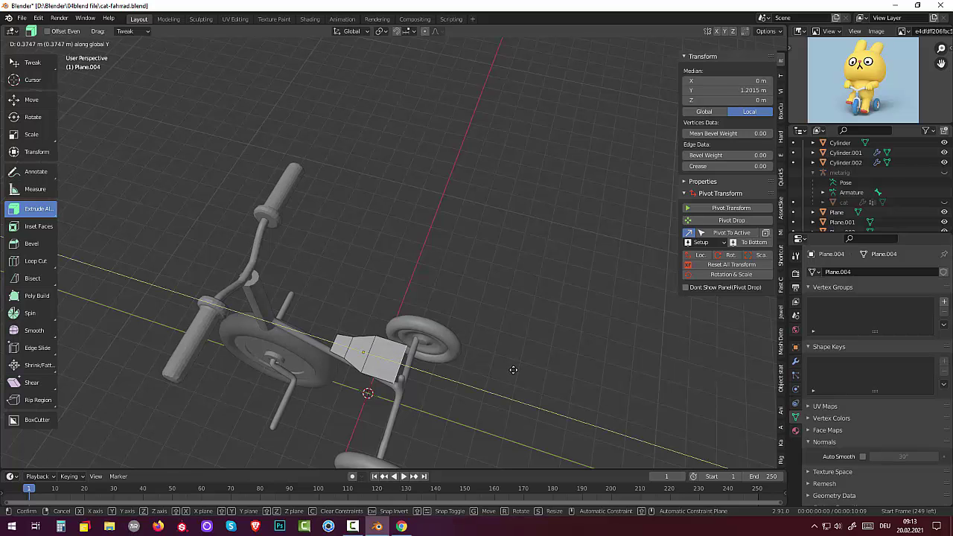
left_click(513, 369)
middle_click_drag(513, 369, 503, 296)
left_click(366, 369)
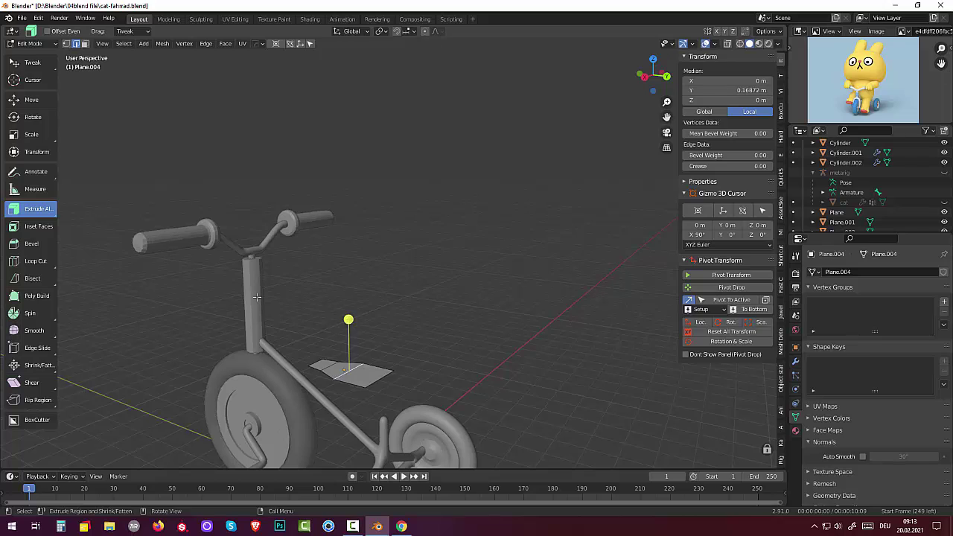
left_click(84, 44)
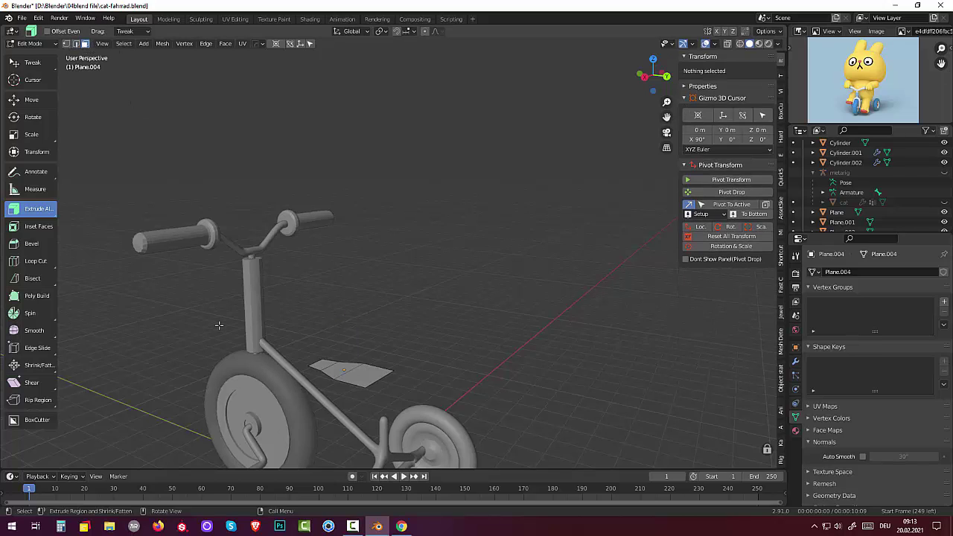
left_click(347, 382)
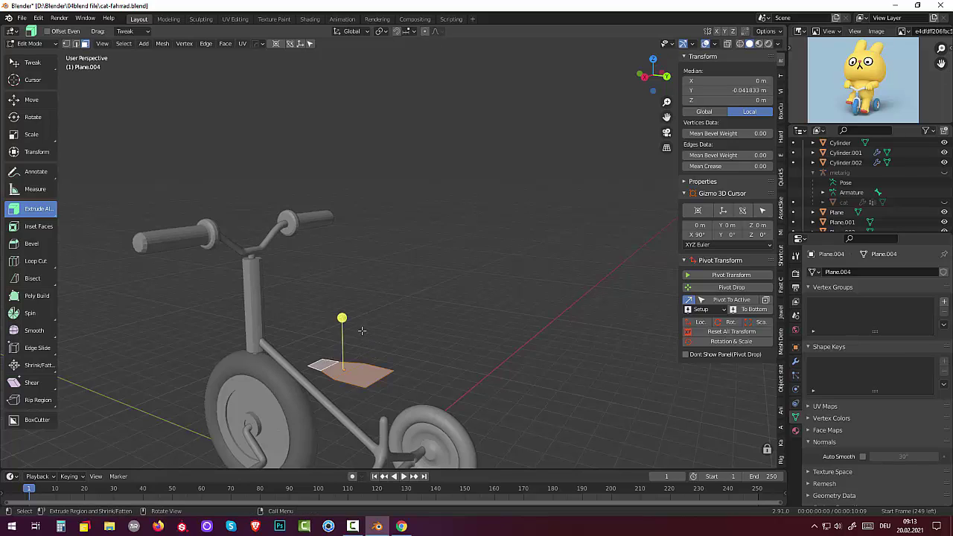
left_click_drag(361, 330, 359, 319)
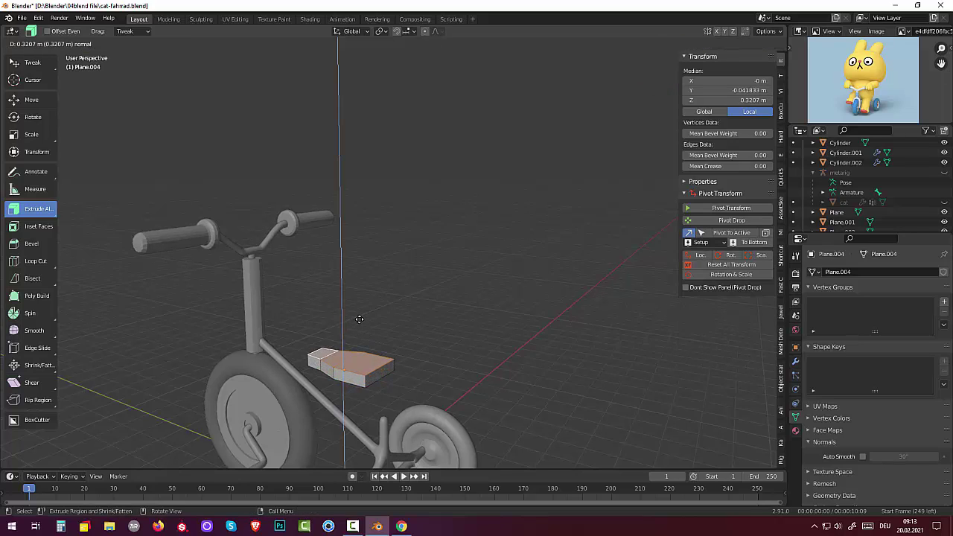
left_click_drag(359, 319, 359, 316)
middle_click_drag(476, 326, 336, 368)
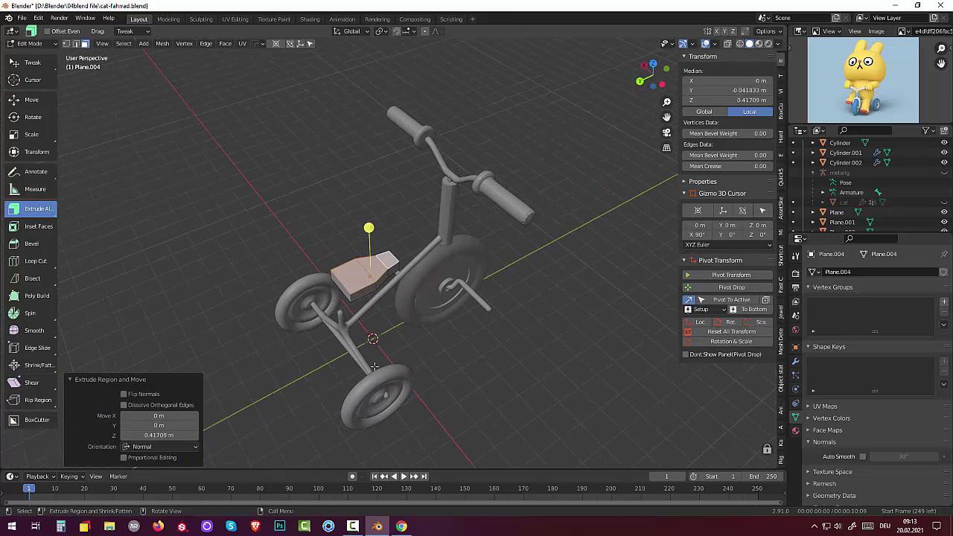
left_click(457, 362)
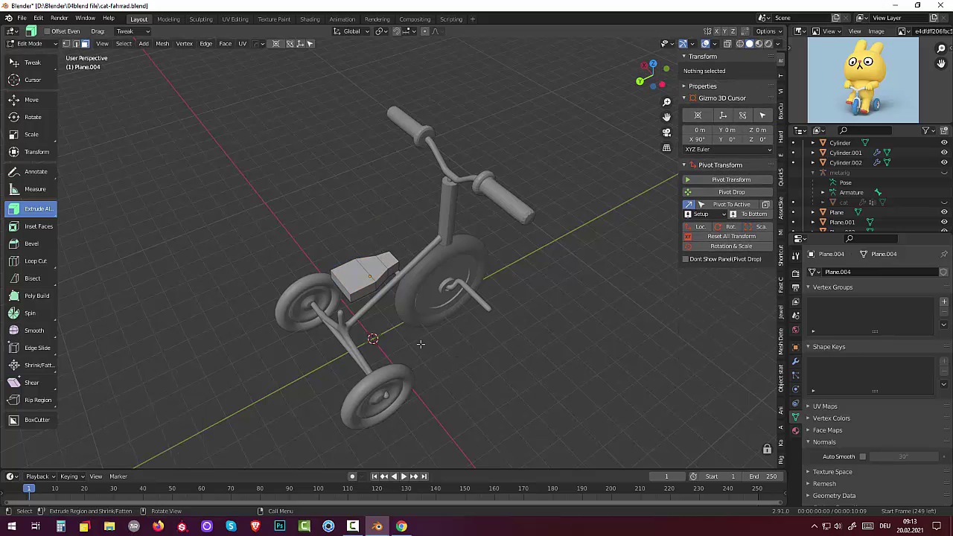
left_click(292, 309)
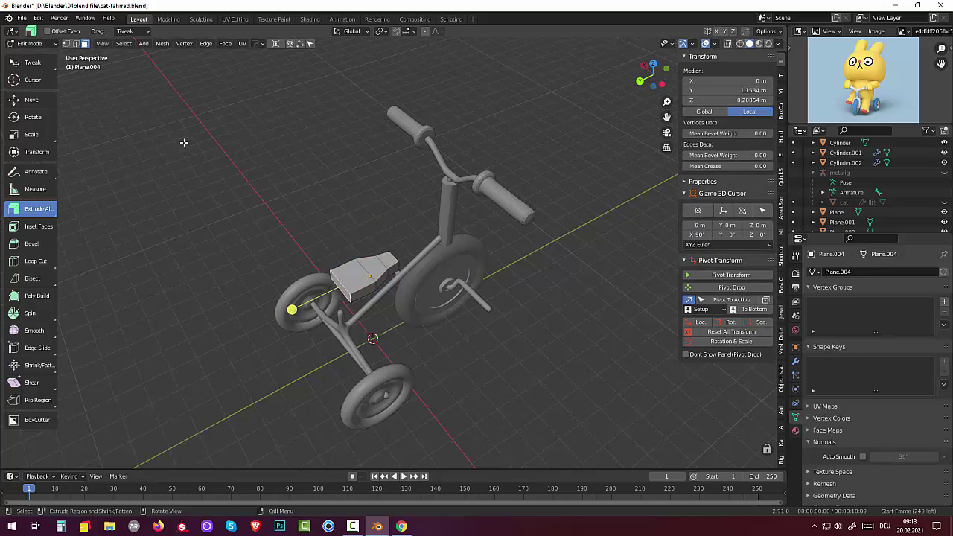
left_click(75, 43)
scroll(430, 259, "up", 2)
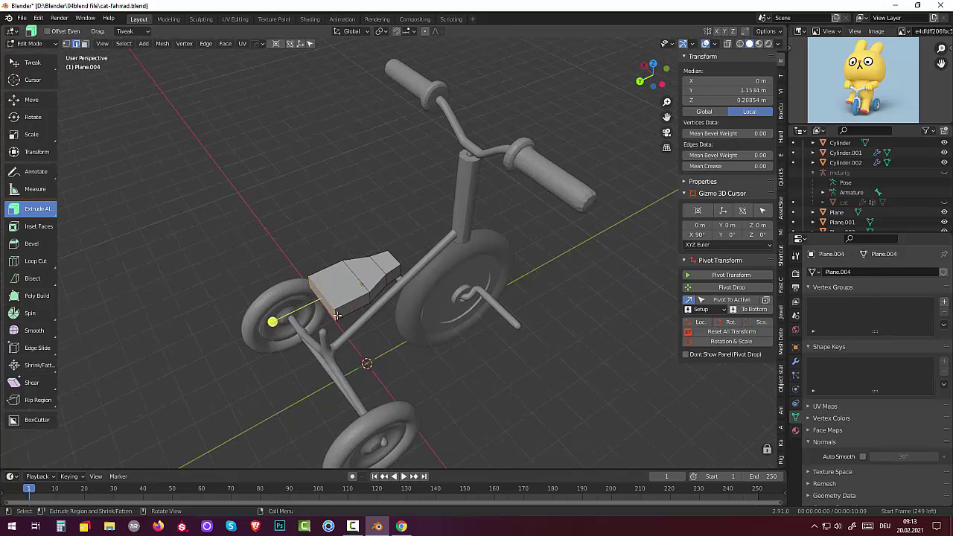
left_click_drag(334, 316, 328, 327)
key("ctrl+z")
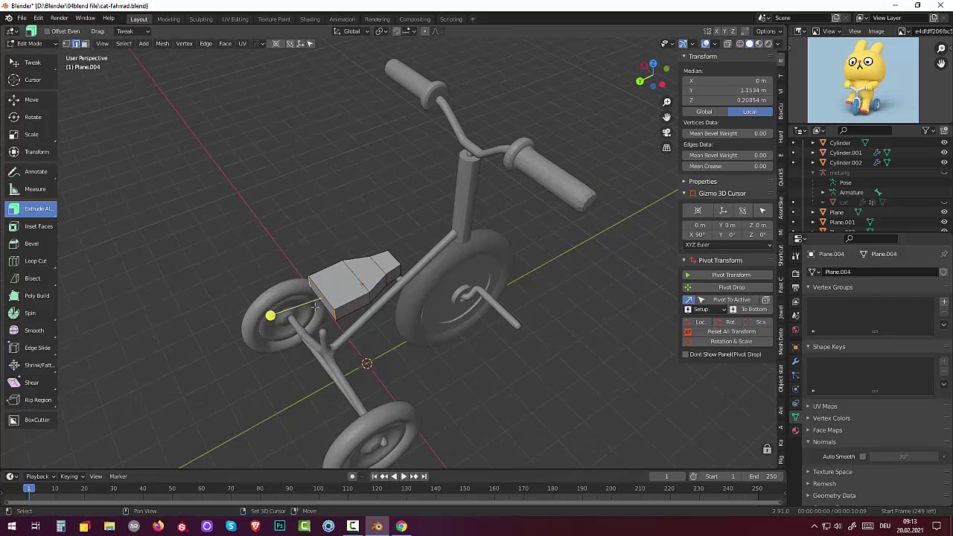
key("ctrl+b")
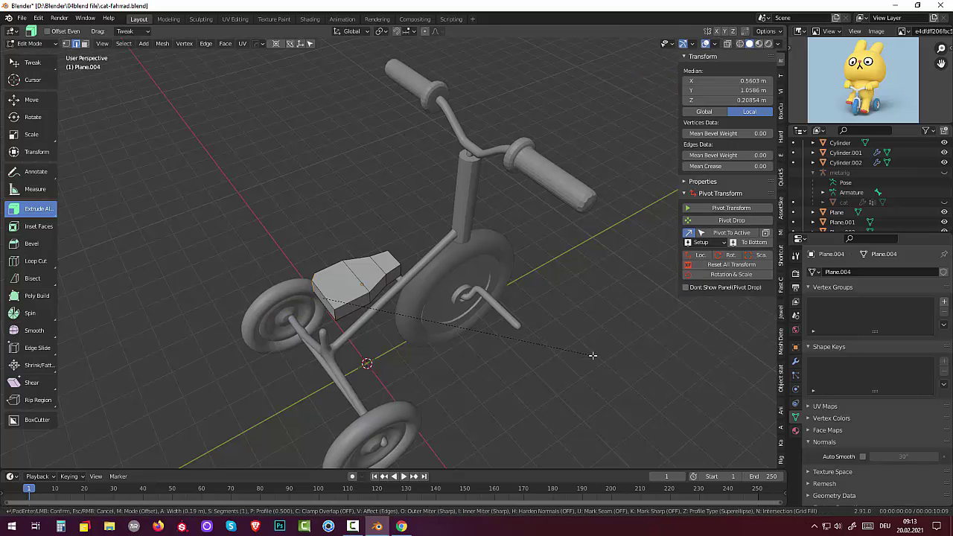
right_click(597, 353)
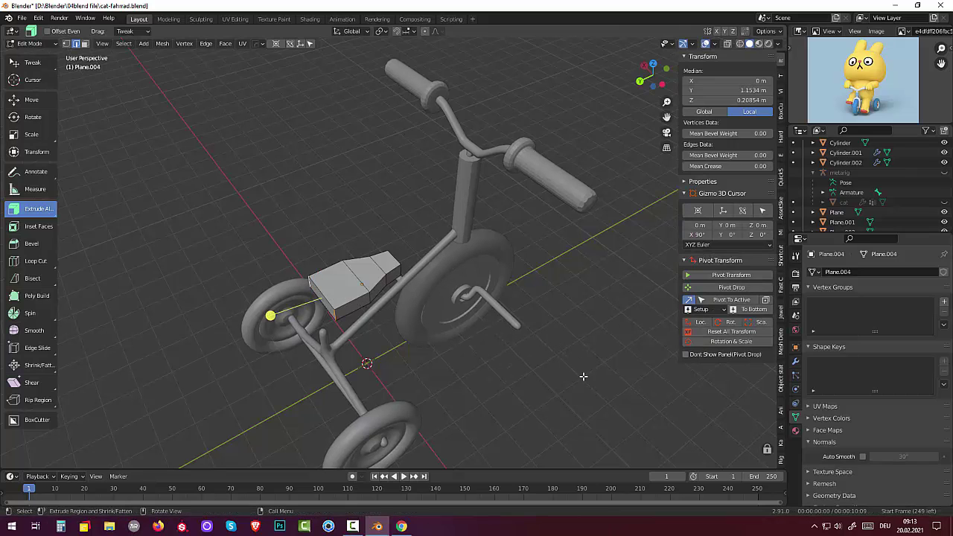
left_click(580, 378)
mouse_move(578, 379)
middle_mouse_down()
mouse_move(651, 328)
mouse_move(493, 366)
middle_mouse_up()
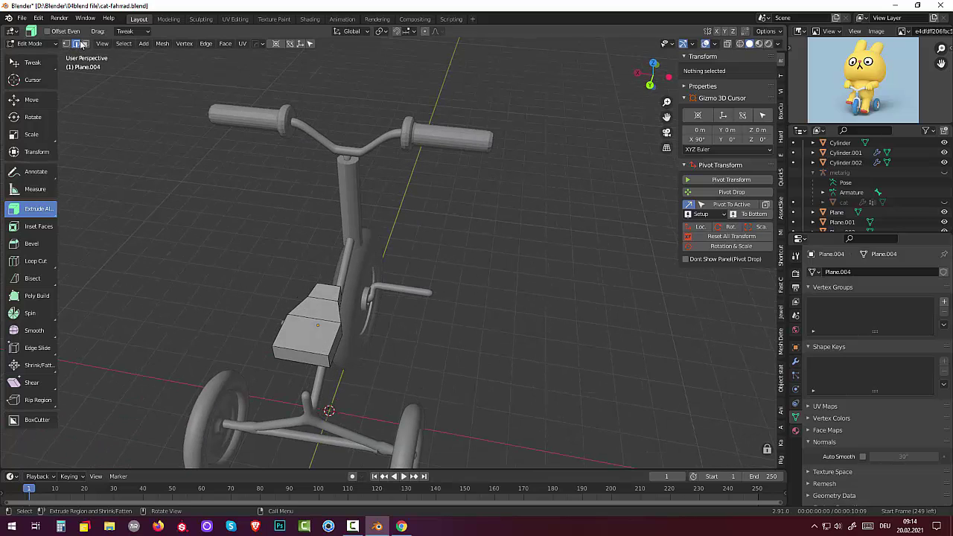
- Select the whole seat block with Ctrl+L, then deselect it and pick the seat's bottom face
left_click(286, 333)
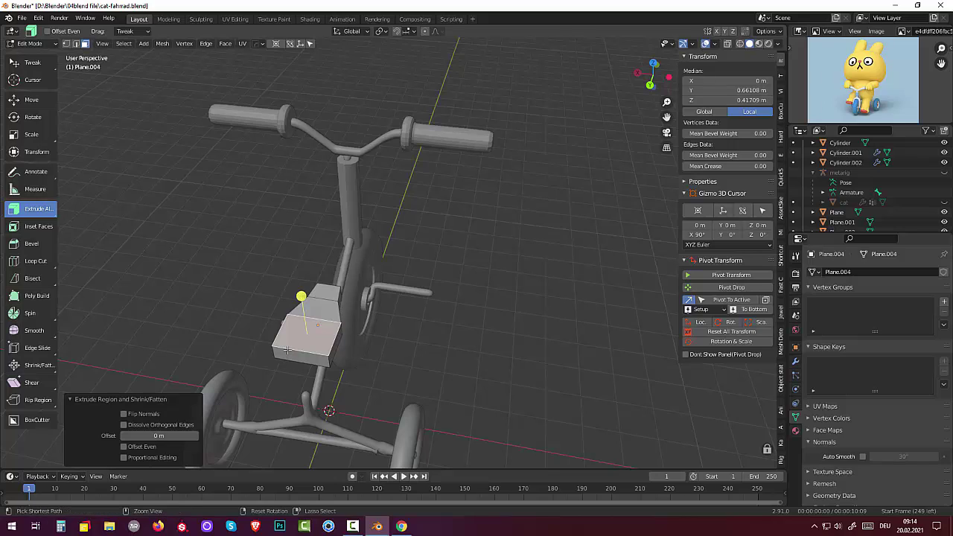
key("ctrl+l")
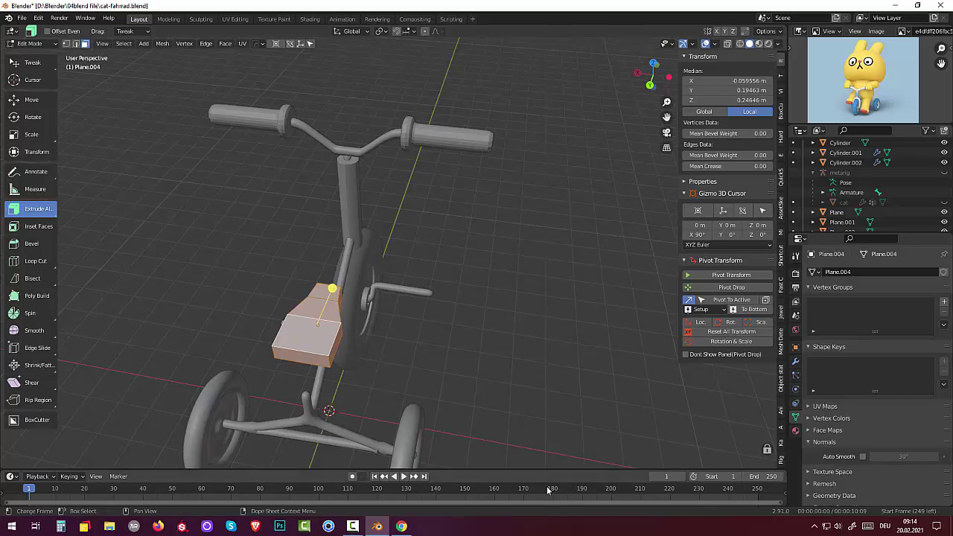
middle_click_drag(540, 361, 539, 376)
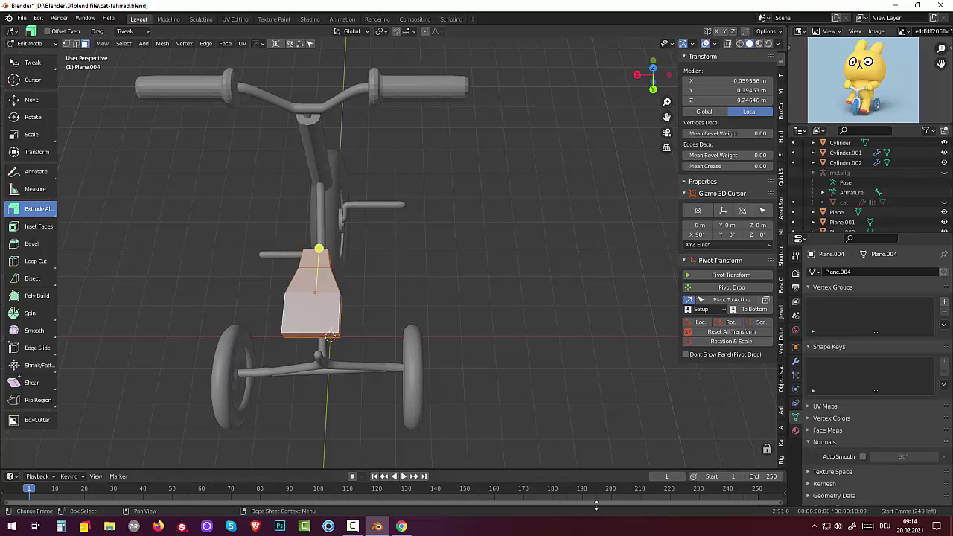
left_click(710, 335)
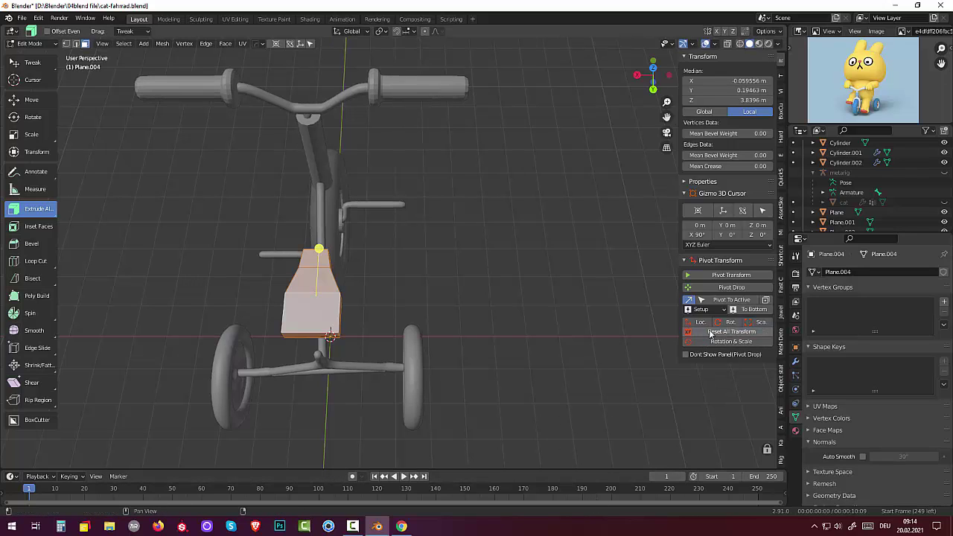
key("alt+a")
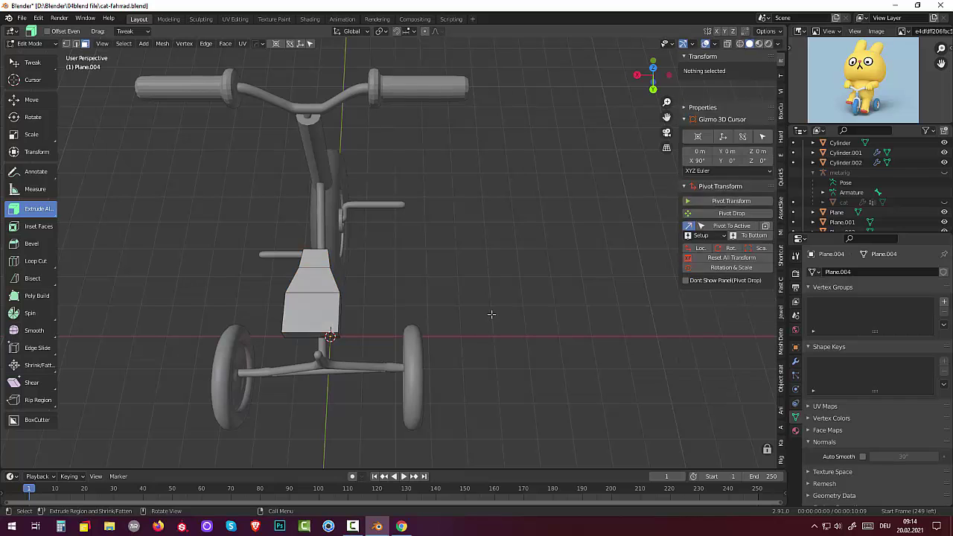
middle_click_drag(388, 338, 352, 386)
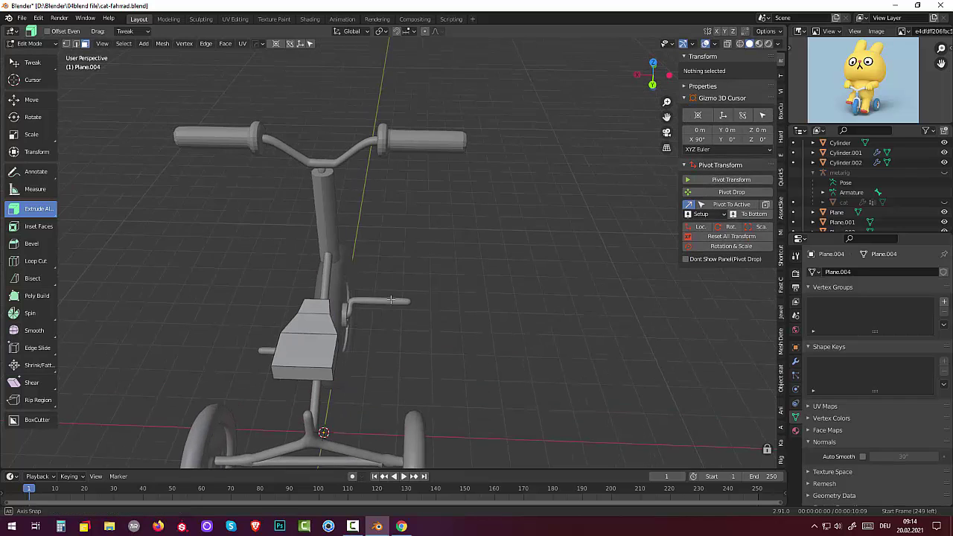
left_click(332, 376)
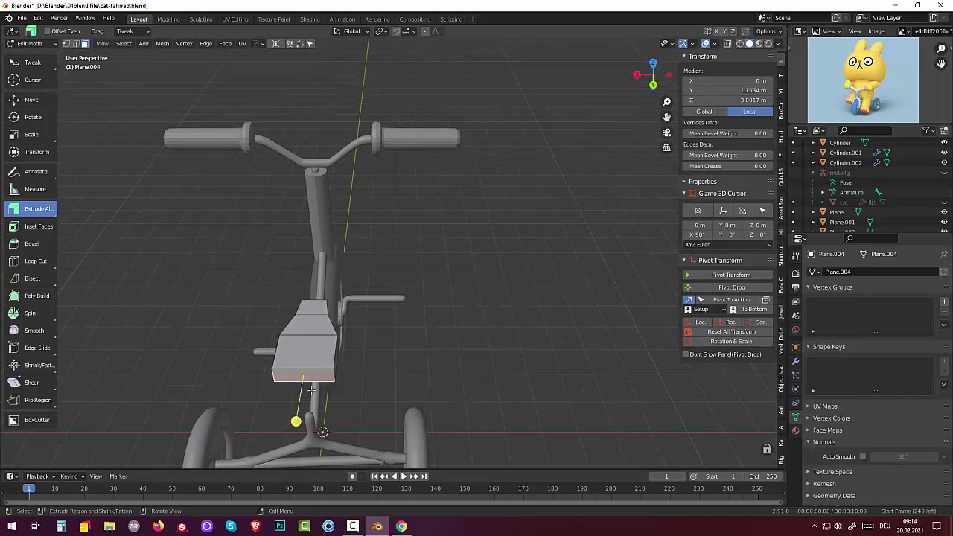
- Select two bottom edges of the seat and start a bevel, then cancel it and clear the selection
left_click(75, 44)
left_click(332, 374)
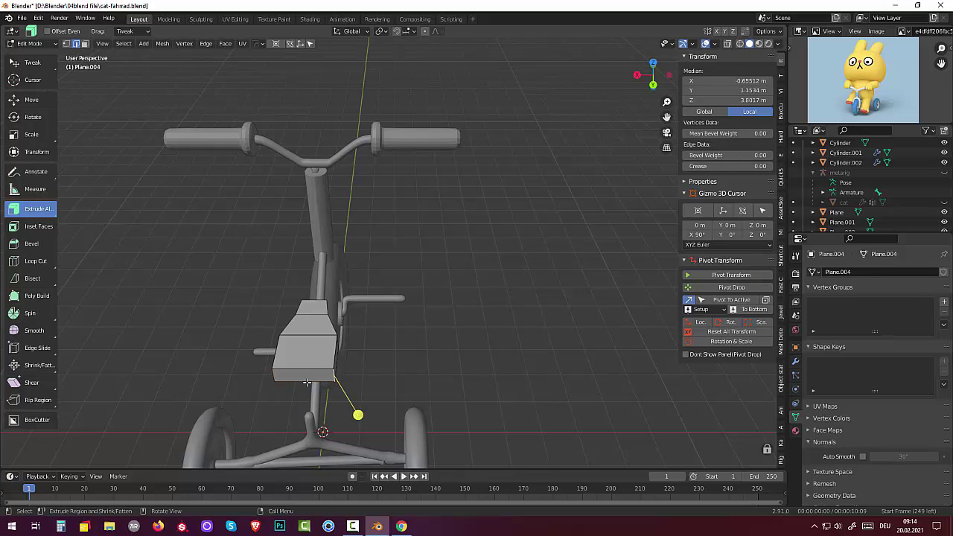
left_click(274, 375, "shift")
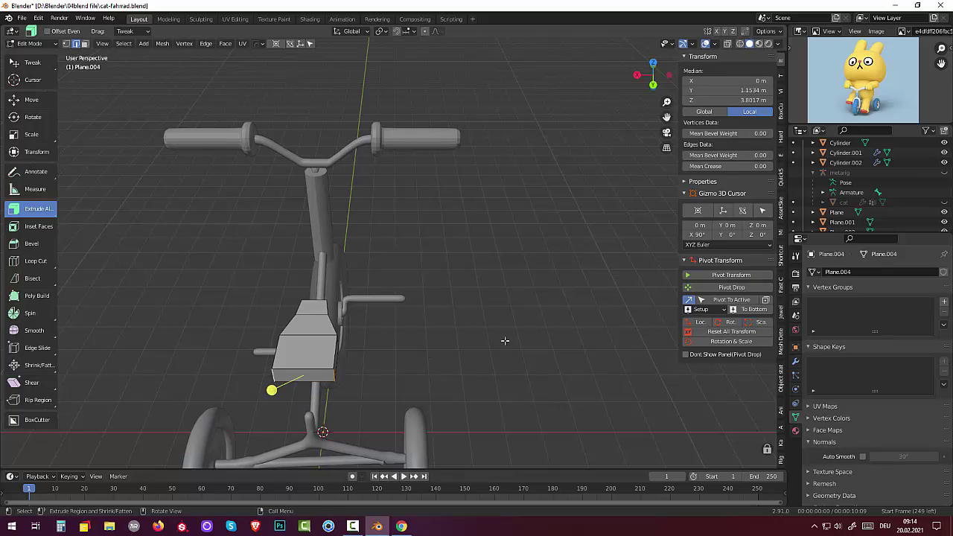
key("ctrl+b")
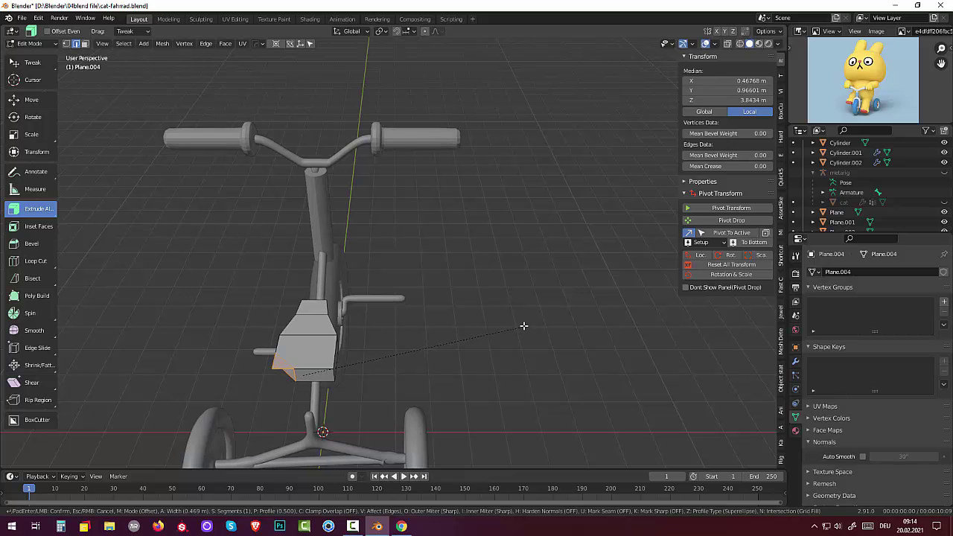
right_click(532, 319)
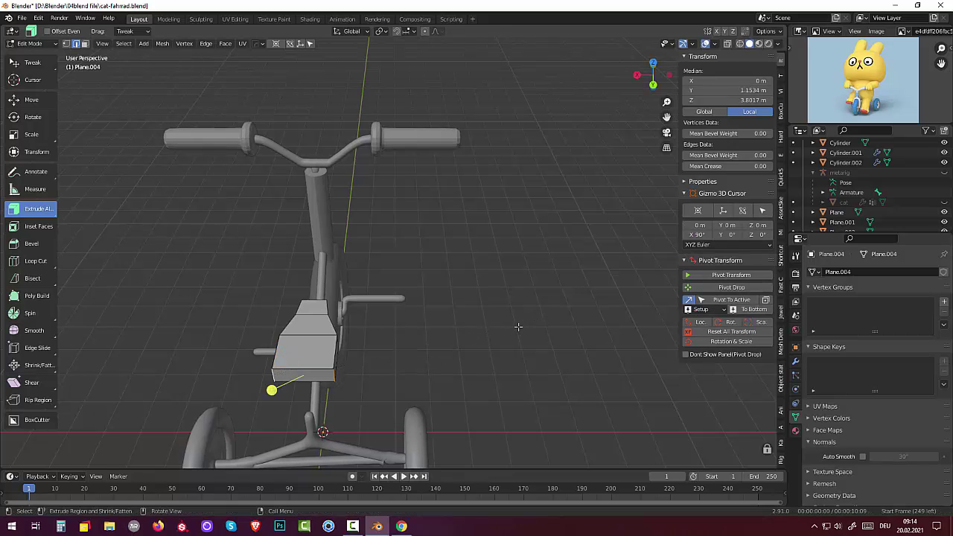
left_click(519, 364)
- With X-ray on in vertex mode, box-select all seat vertices and merge by distance to remove 6 duplicates
mouse_move(517, 357)
middle_mouse_down()
mouse_move(545, 305)
mouse_move(606, 258)
mouse_move(607, 328)
mouse_move(564, 331)
middle_mouse_up()
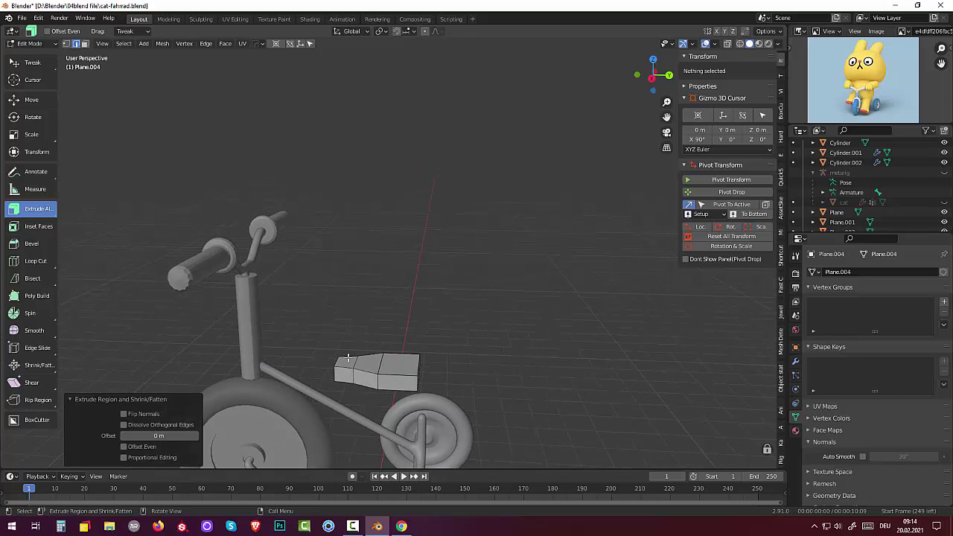
left_click(68, 43)
left_click(728, 43)
left_click(323, 344)
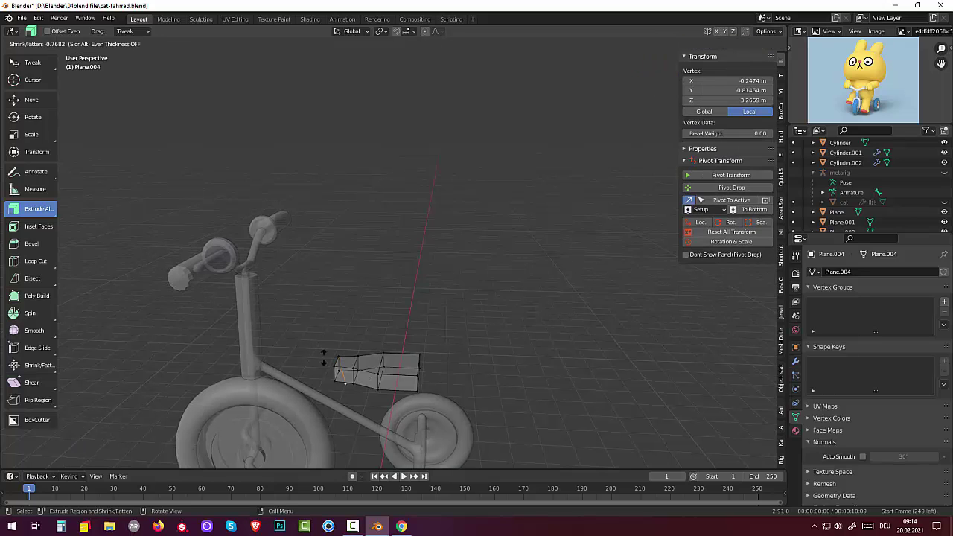
key("ctrl")
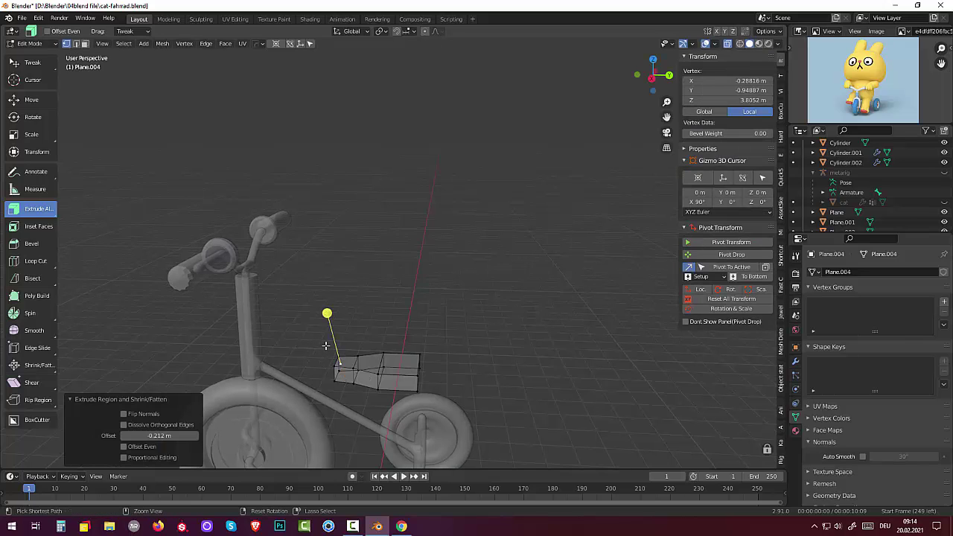
key("ctrl+z")
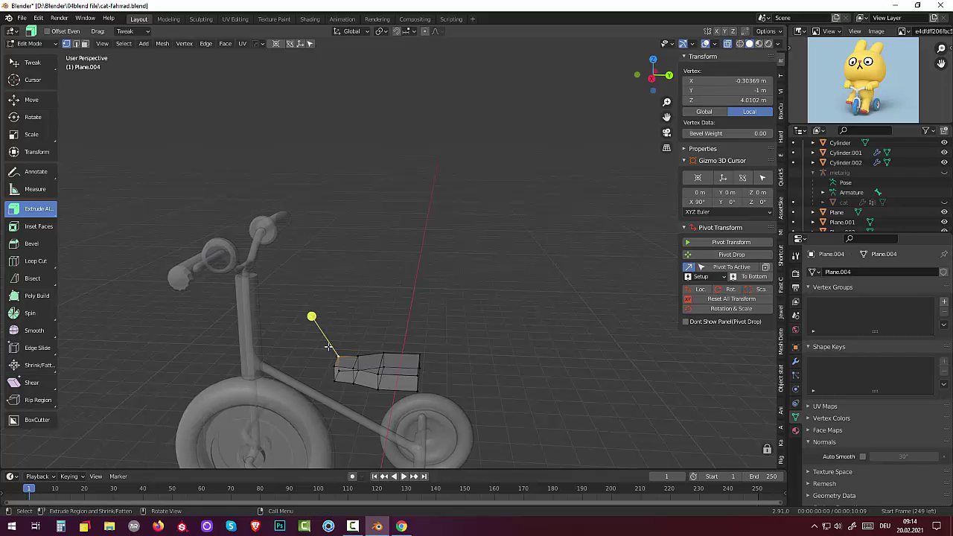
left_click_drag(326, 346, 468, 395)
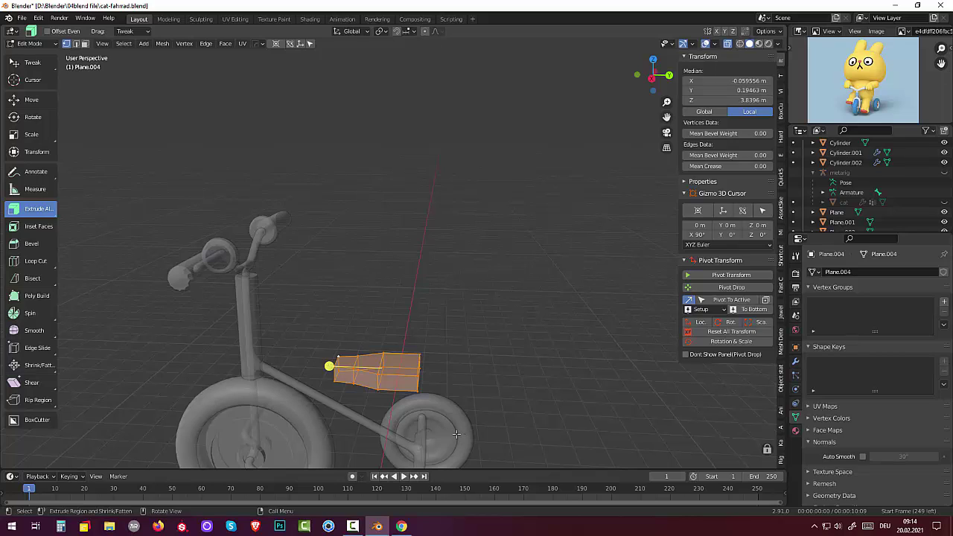
key("m")
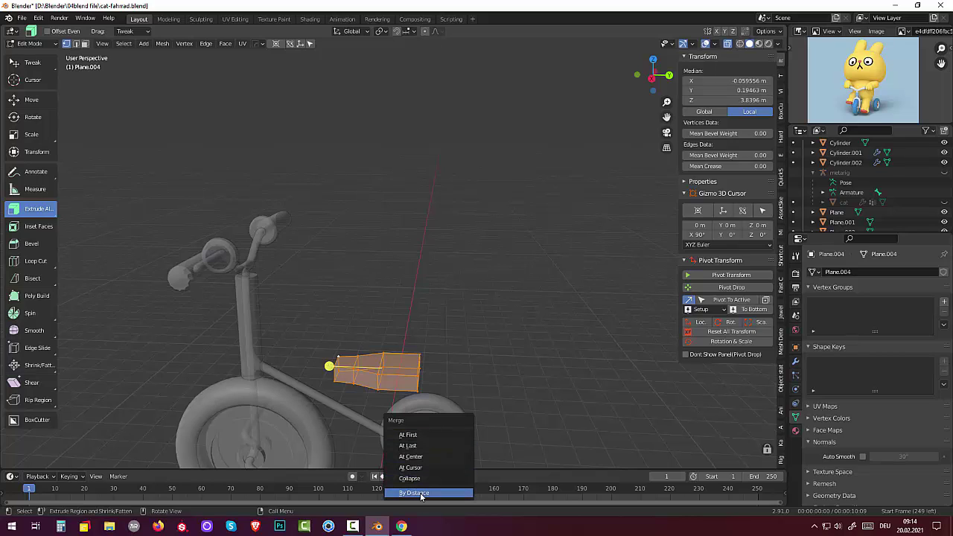
left_click(422, 493)
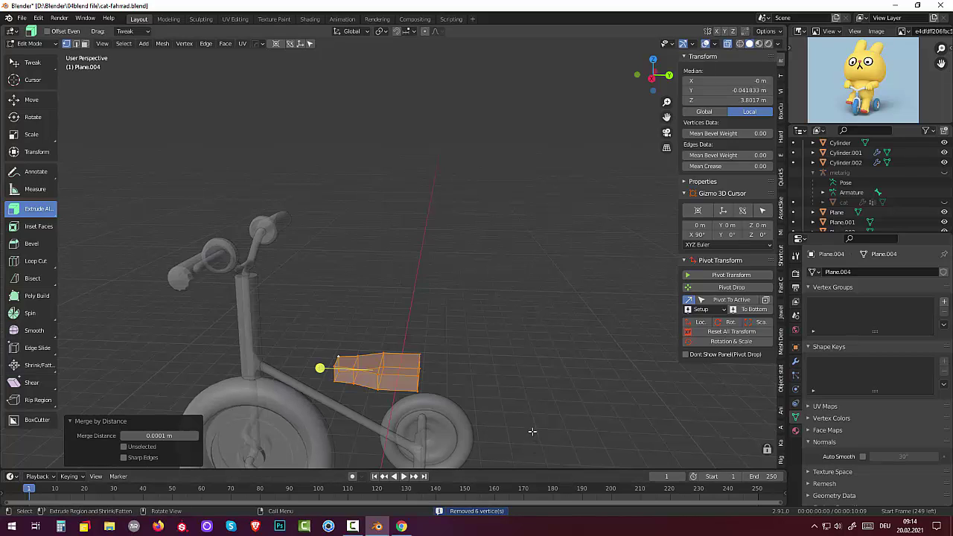
- Bevel two edges at one end of the seat with a four-segment rounded bevel
key("alt+a")
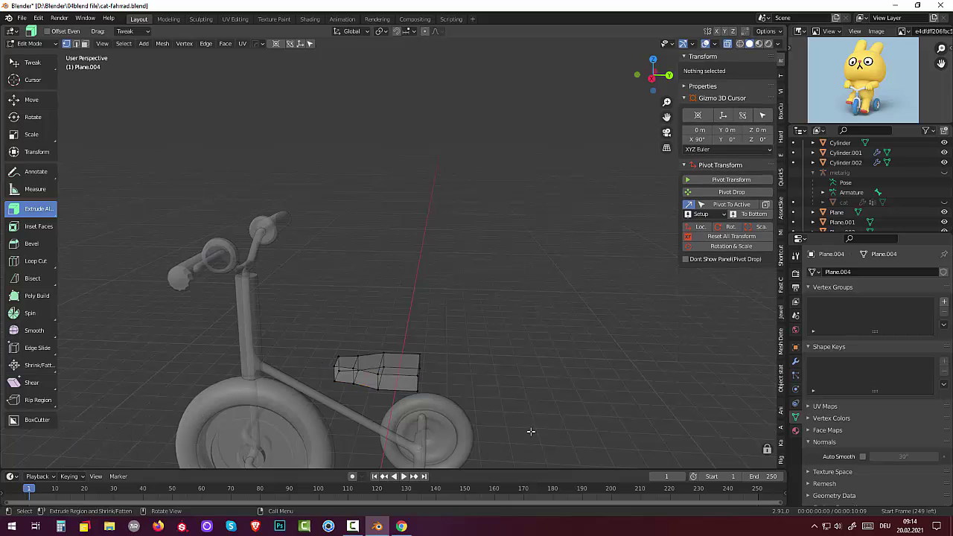
mouse_move(532, 432)
middle_mouse_down()
mouse_move(482, 418)
mouse_move(409, 361)
middle_mouse_up()
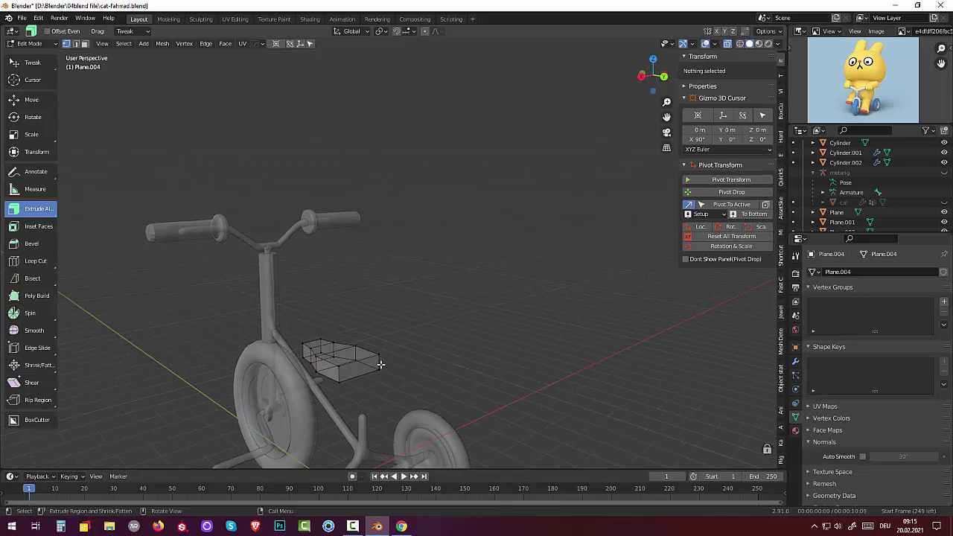
left_click(381, 366)
left_click(75, 44)
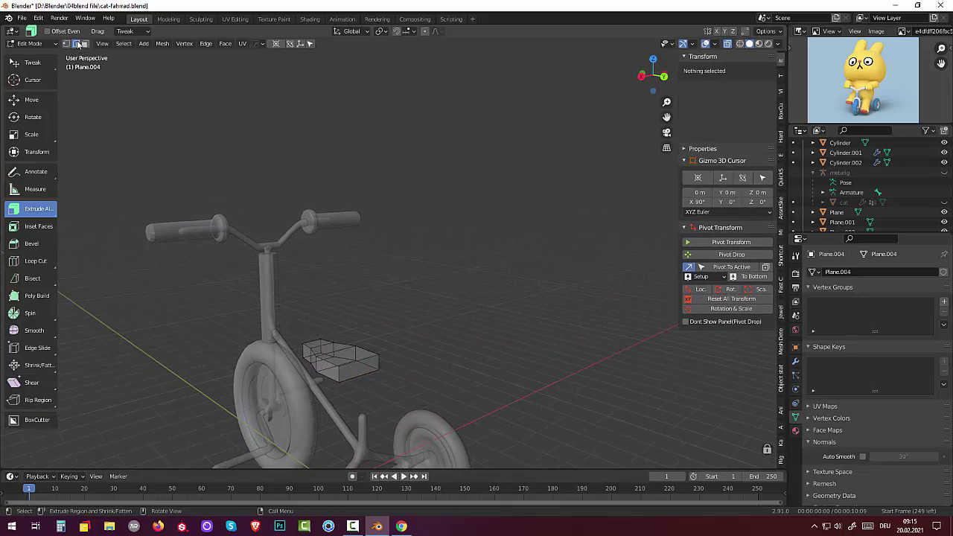
left_click(378, 362)
left_click(337, 374, "shift")
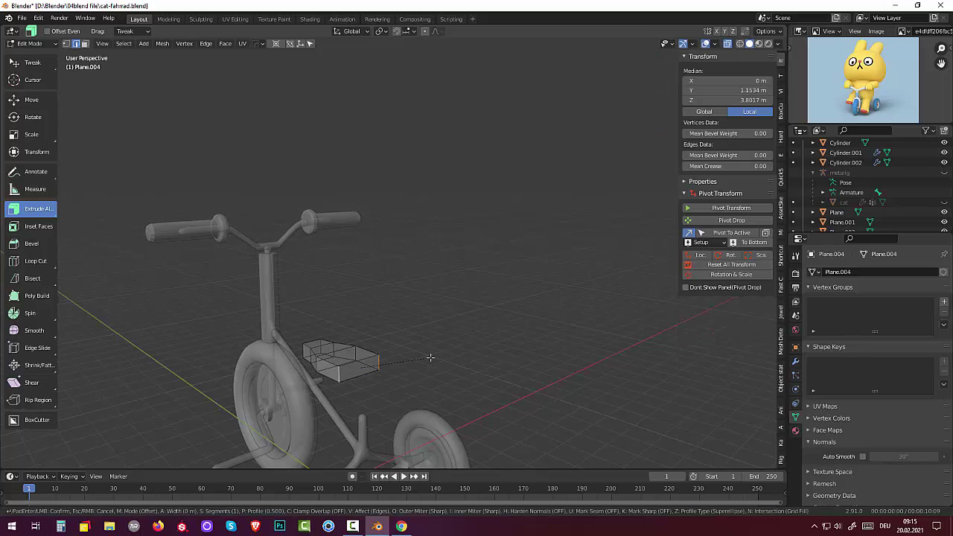
key("ctrl+b")
scroll(445, 357, "up", 1)
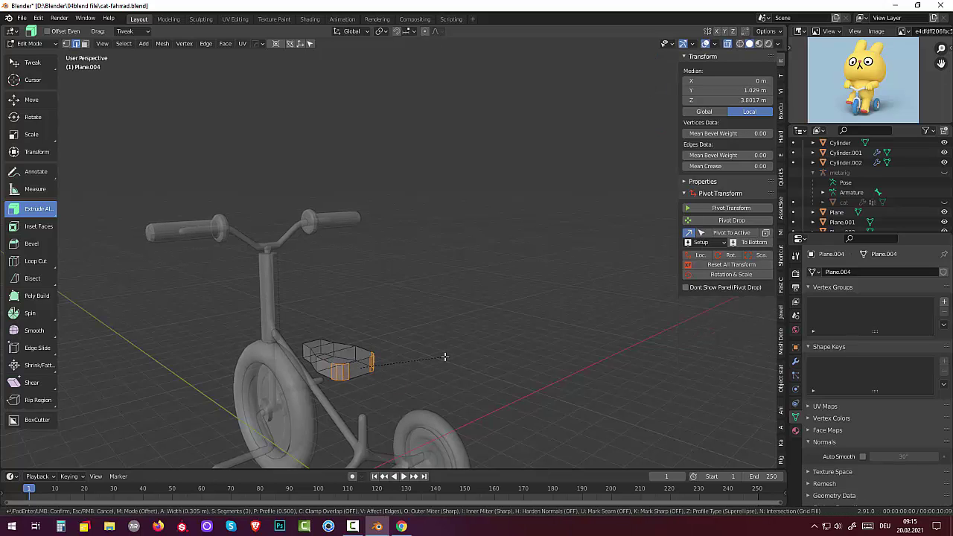
scroll(444, 357, "up", 1)
left_click(445, 358)
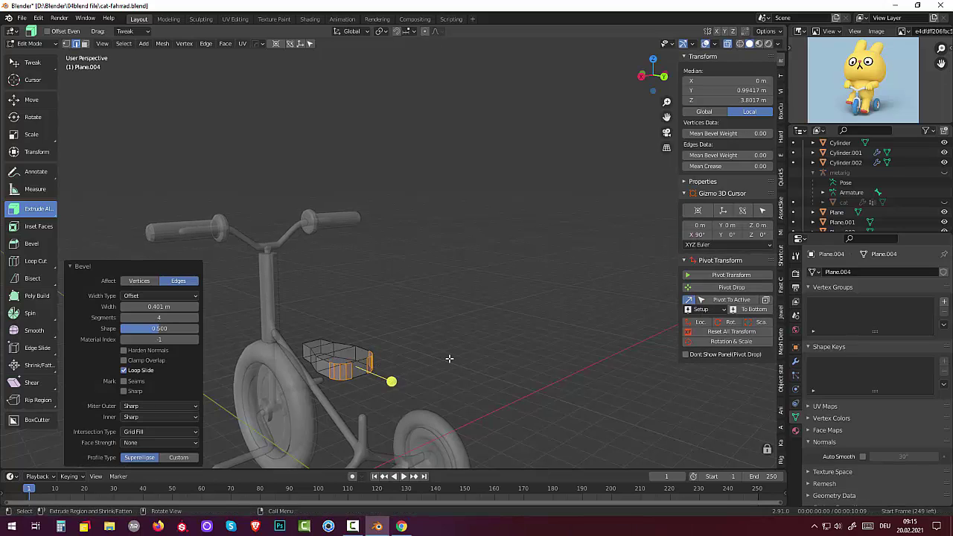
- Bevel the edges on the seat's other end and deselect the geometry
mouse_move(447, 358)
middle_mouse_down()
mouse_move(335, 412)
mouse_move(419, 374)
middle_mouse_up()
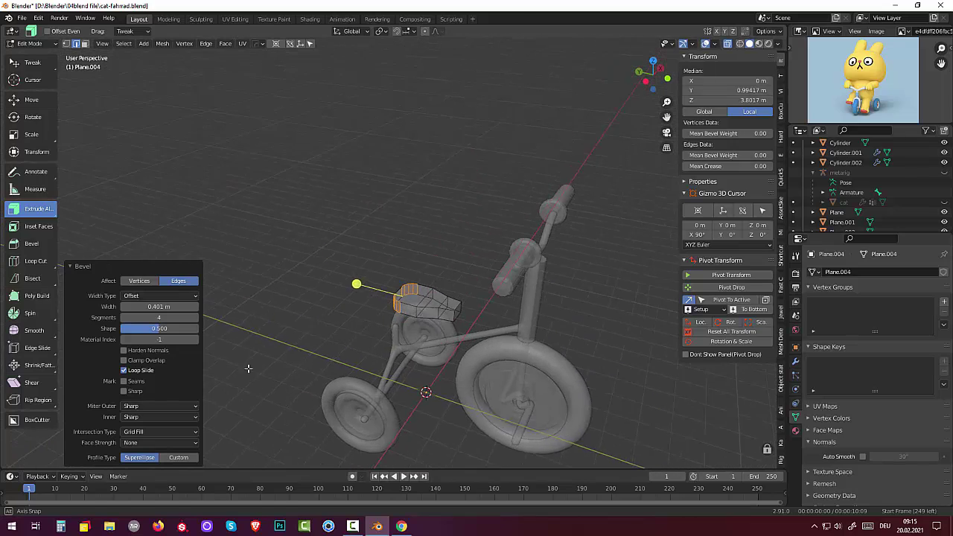
left_click(462, 337)
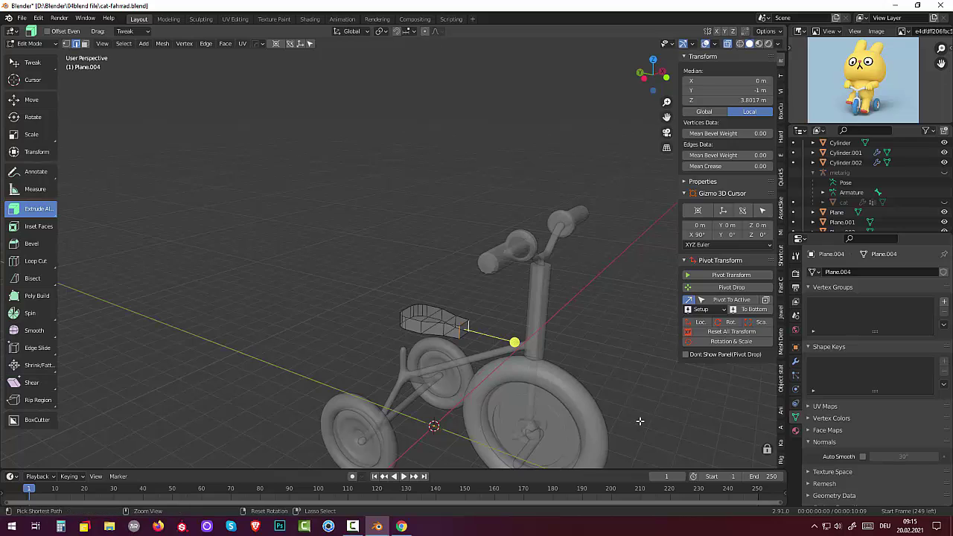
key("ctrl+b")
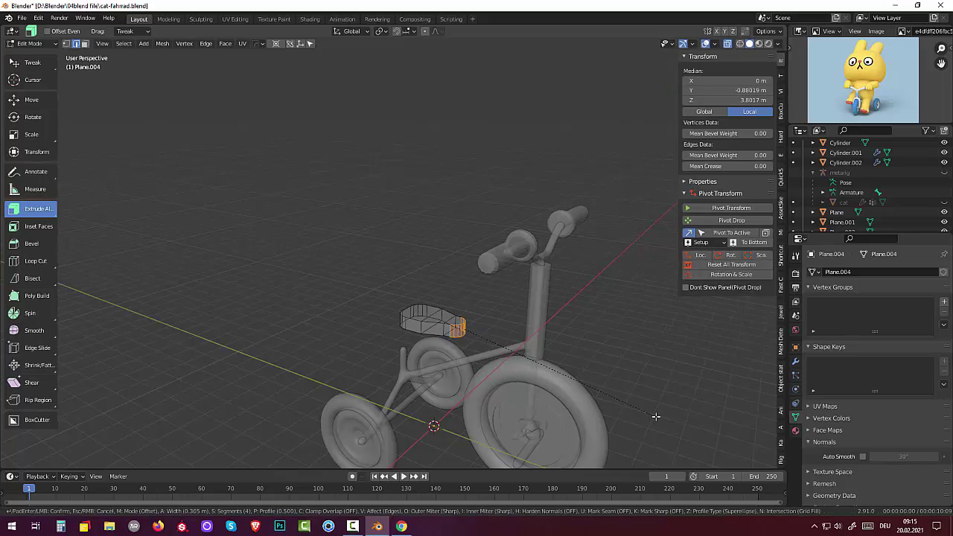
left_click(651, 417)
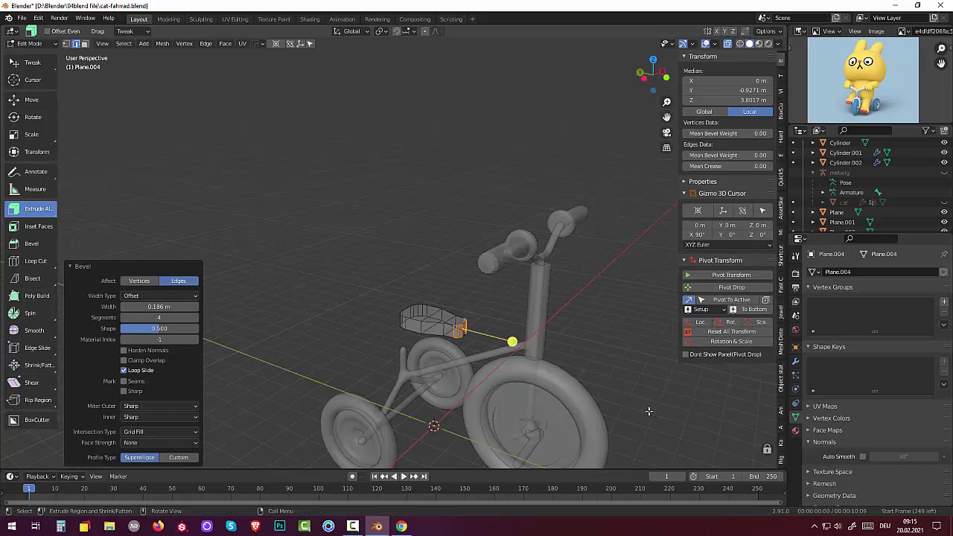
left_click(654, 417)
- Check an edge loop around the seat, then turn off X-ray for solid display
mouse_move(653, 416)
middle_mouse_down()
mouse_move(476, 360)
mouse_move(442, 304)
middle_mouse_up()
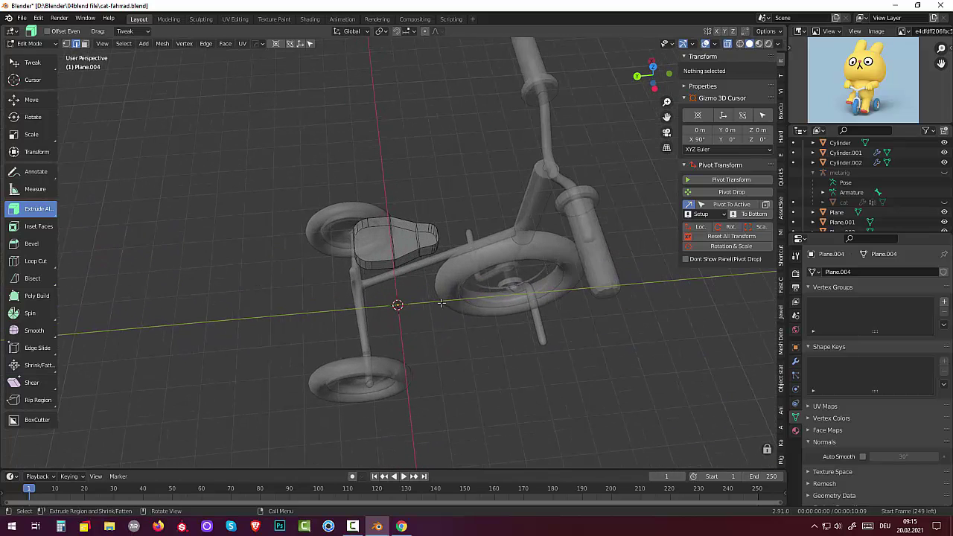
left_click(412, 251, "alt")
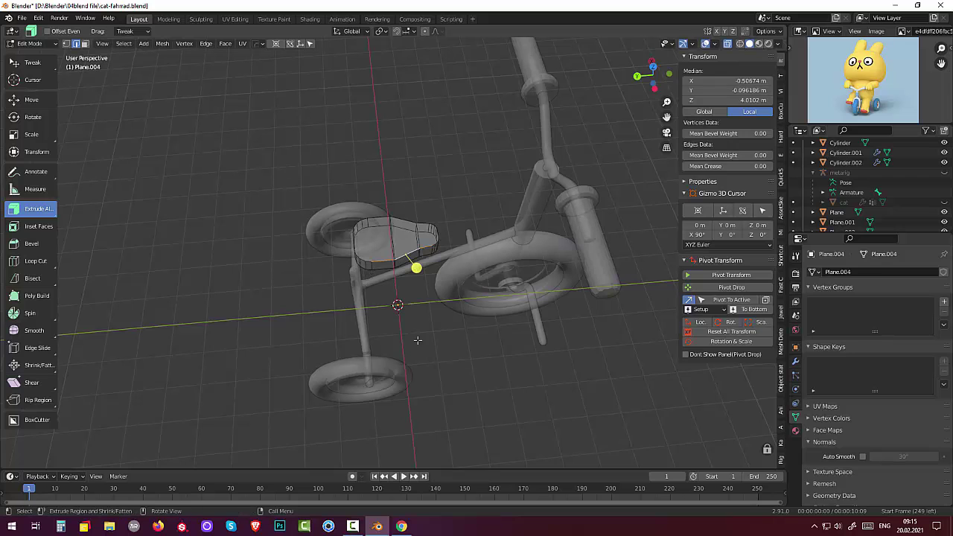
left_click(447, 371)
mouse_move(522, 364)
middle_mouse_down()
mouse_move(564, 319)
mouse_move(578, 324)
mouse_move(578, 304)
middle_mouse_up()
left_click(733, 44)
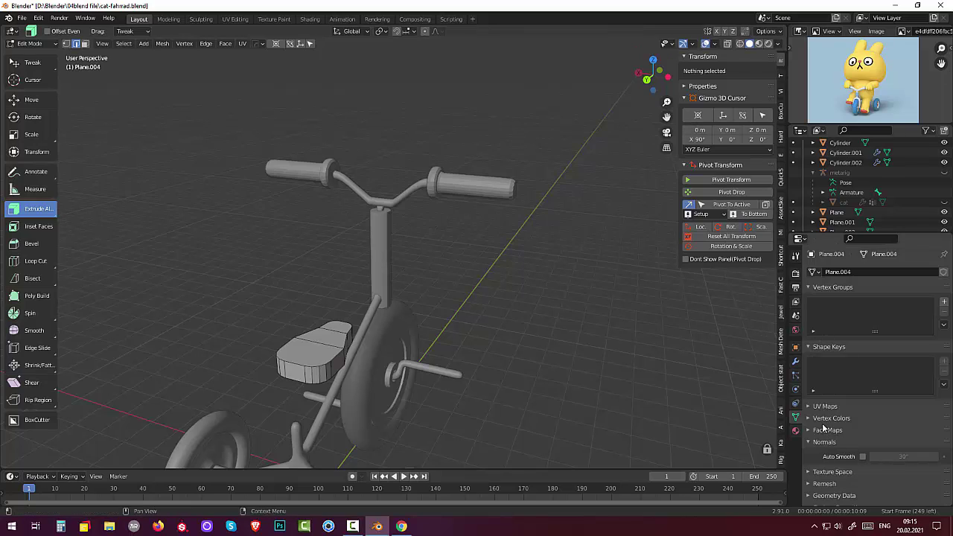
- Add a Subdivision Surface modifier to the seat
left_click(795, 362)
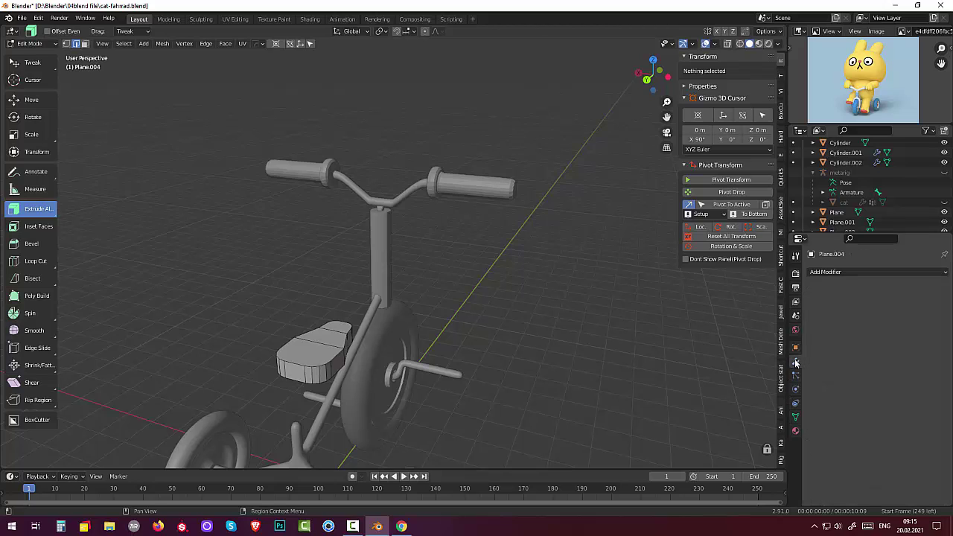
left_click(828, 273)
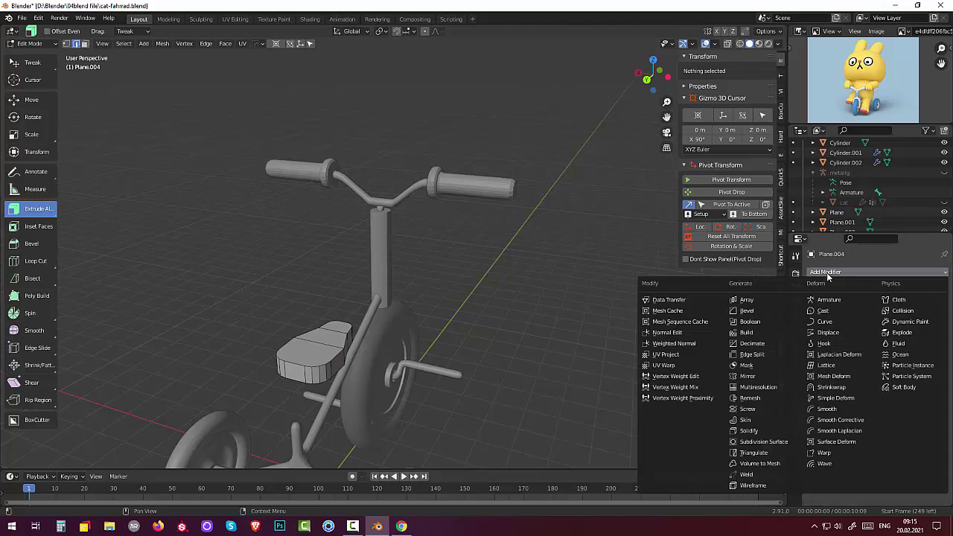
left_click(764, 442)
- Extrude a seat face in place, switch the keyboard to German, and slide the new edge loop
mouse_move(477, 447)
middle_mouse_down()
mouse_move(639, 432)
mouse_move(493, 441)
middle_mouse_up()
left_click(457, 423)
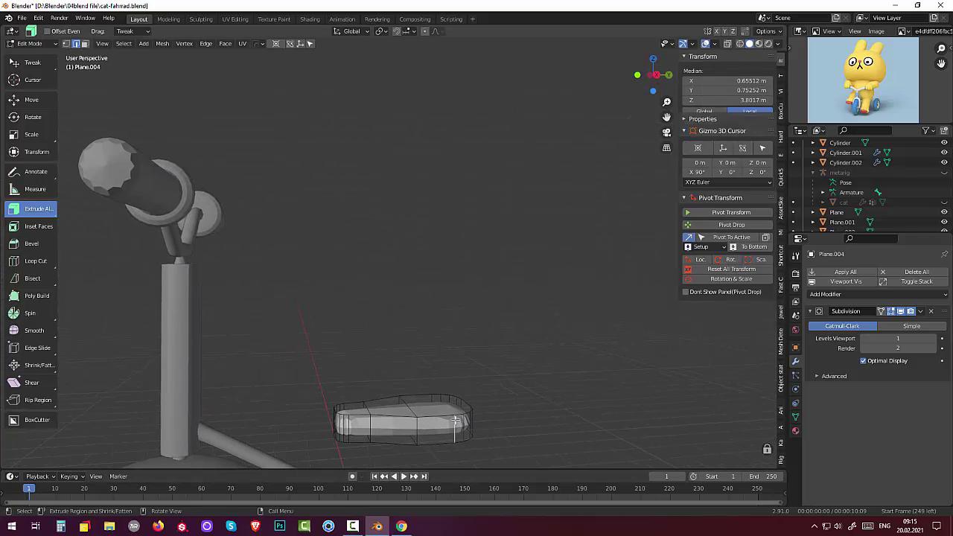
left_click(457, 426)
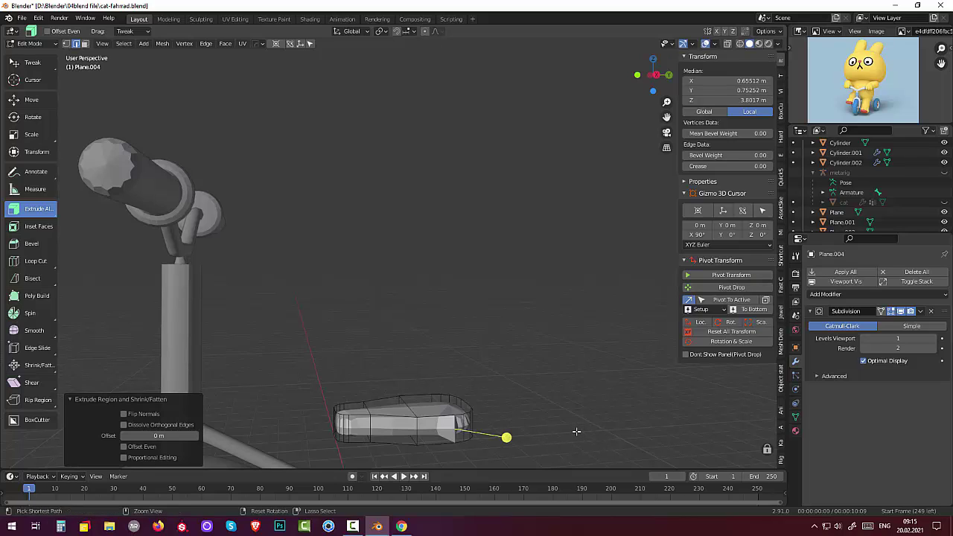
left_click(884, 526)
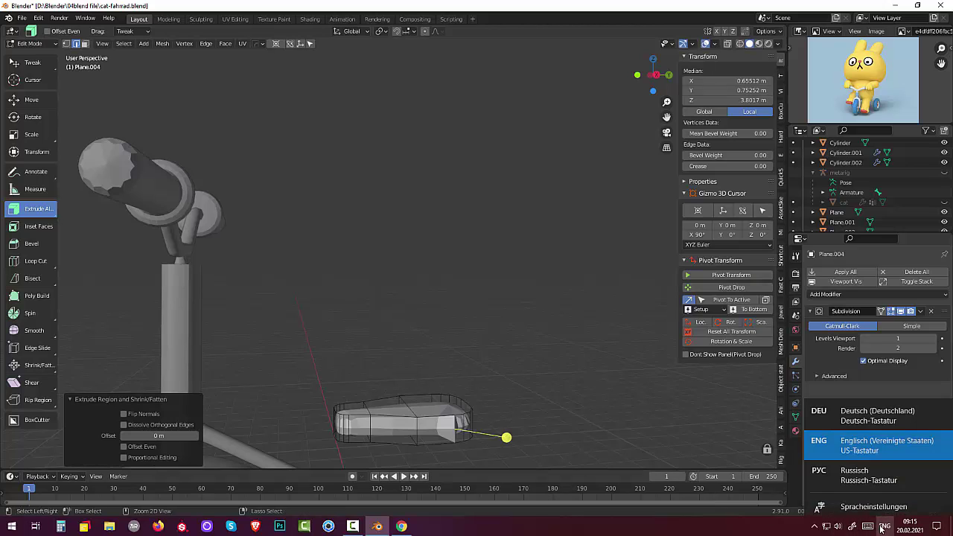
left_click(861, 415)
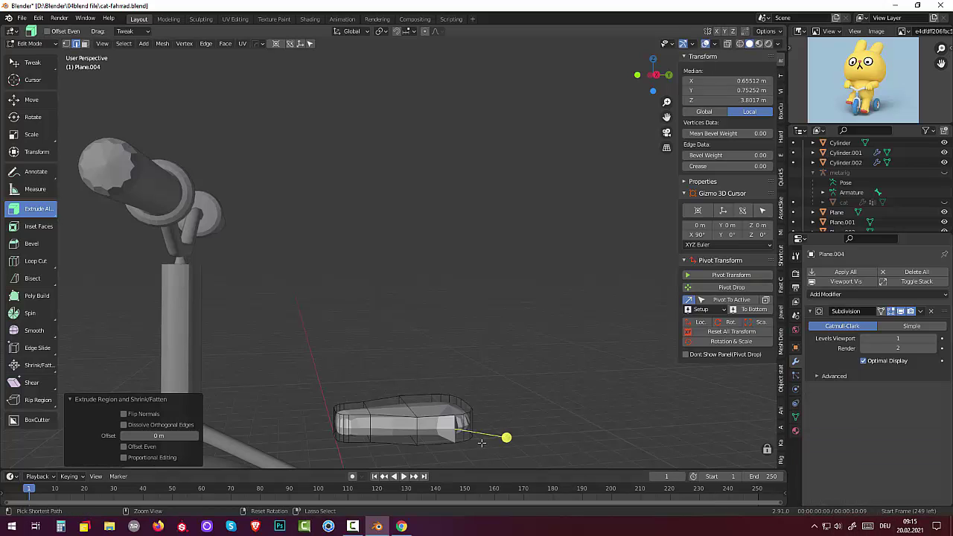
left_click(483, 440)
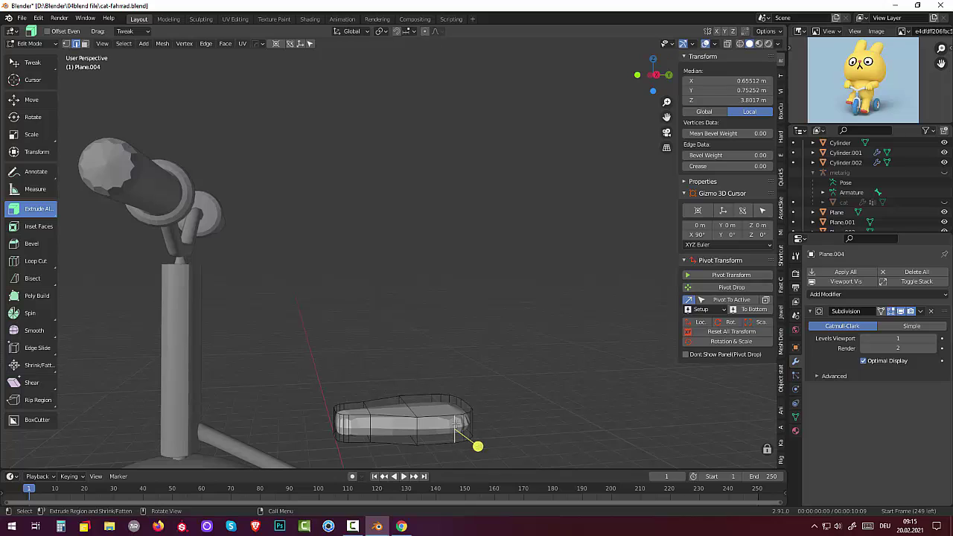
left_click(455, 423, "alt")
key("g")
key("g")
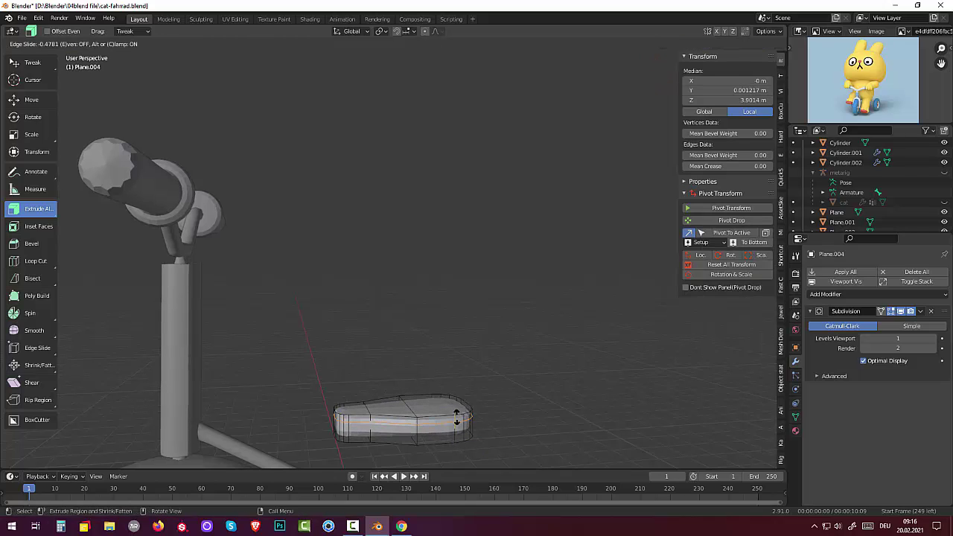
left_click(456, 418)
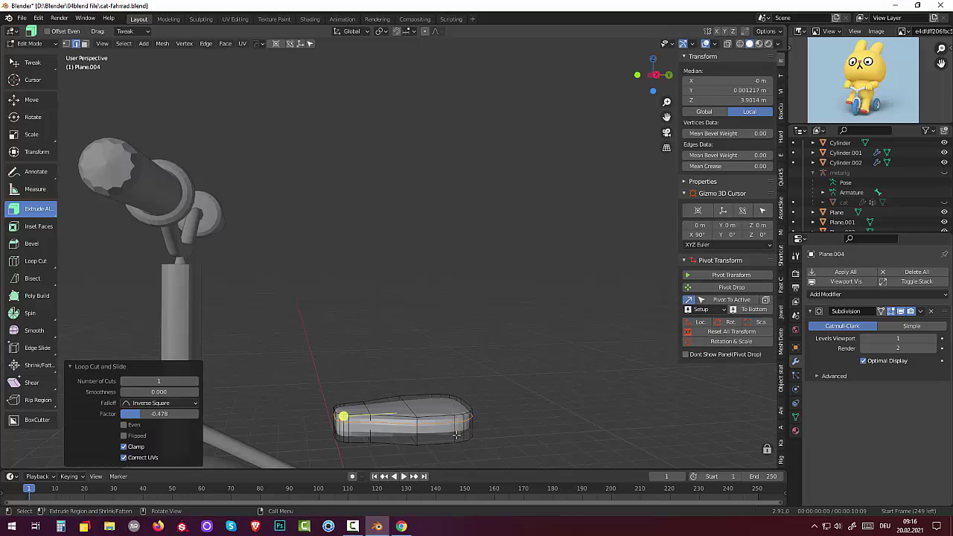
- Add a Ctrl+R loop cut around the seat's side and clear the selection
left_click(456, 437)
key("ctrl+r")
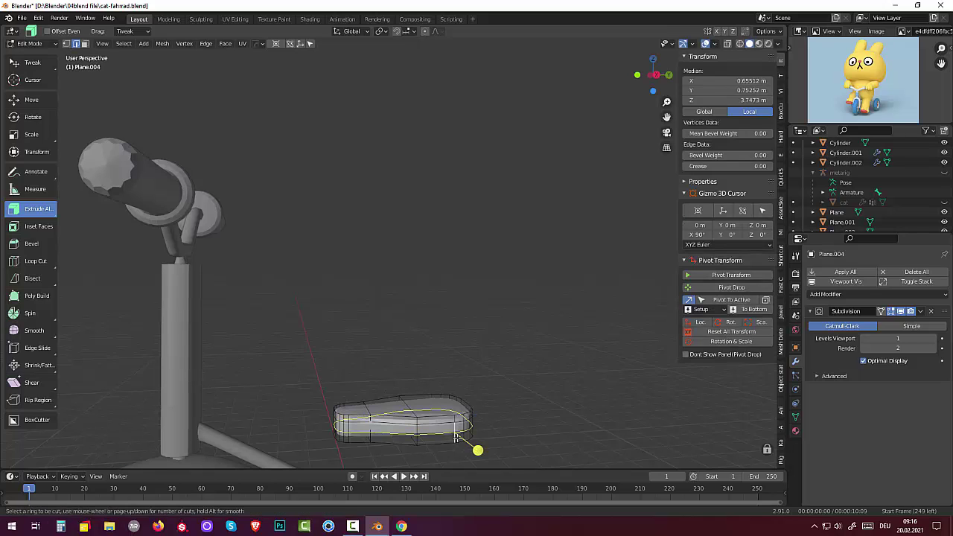
left_click(457, 438)
left_click(458, 439)
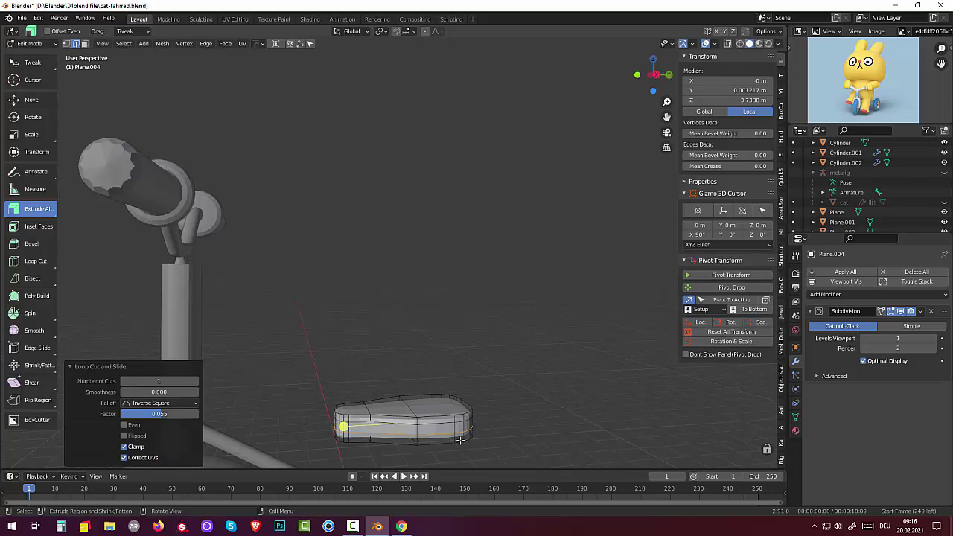
left_click(525, 455)
scroll(540, 404, "down", 2)
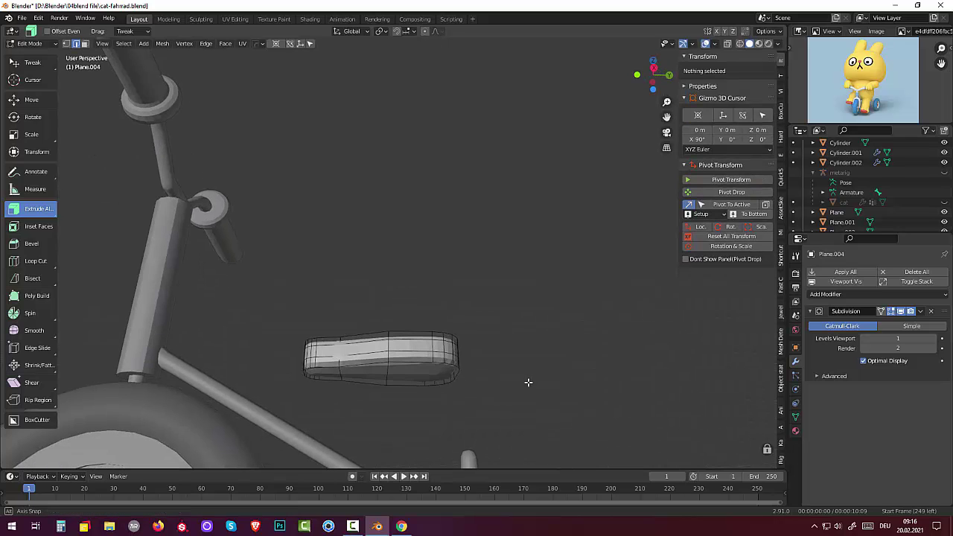
scroll(528, 383, "down", 2)
scroll(528, 404, "down", 2)
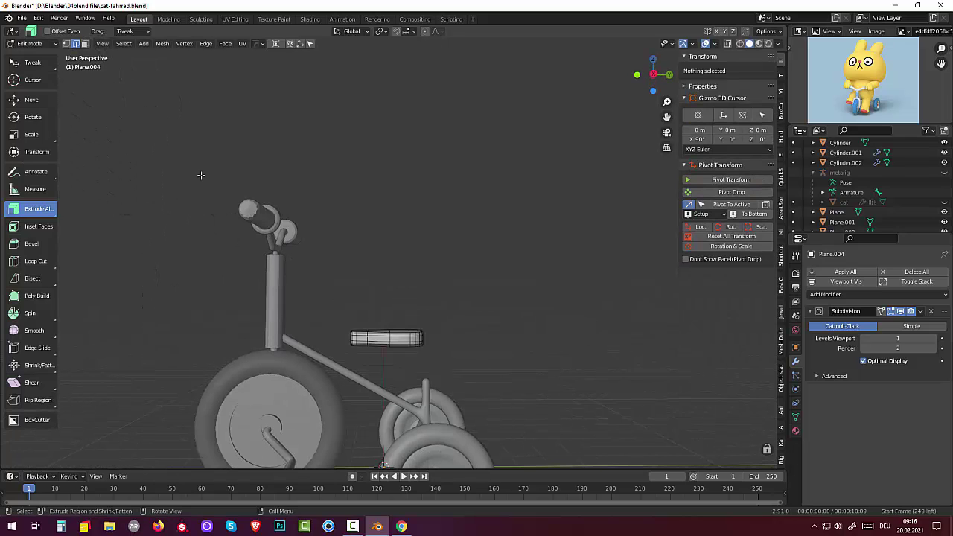
- Return to Object Mode and move the seat down onto the seat post, to Y 1.3245 m, Z -1.2612 m
left_click(35, 44)
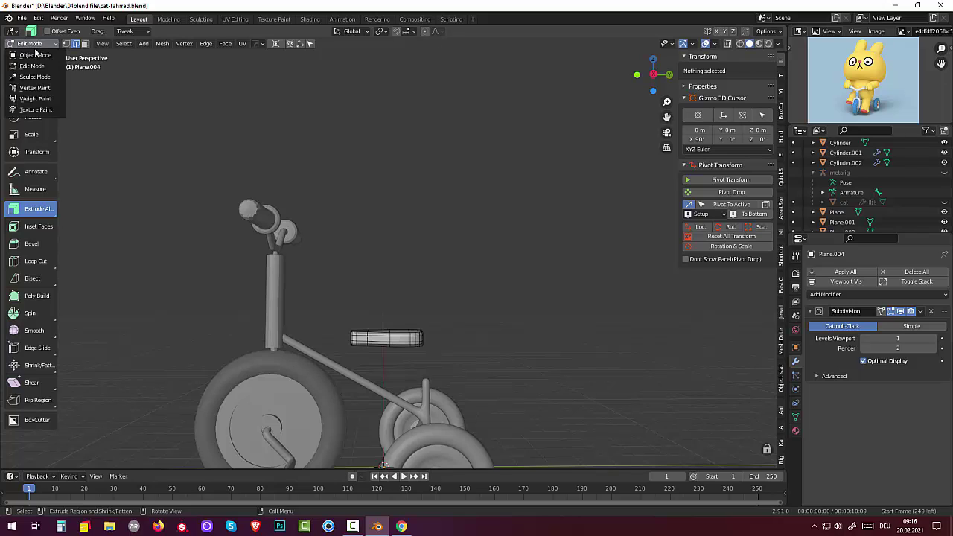
left_click(379, 350)
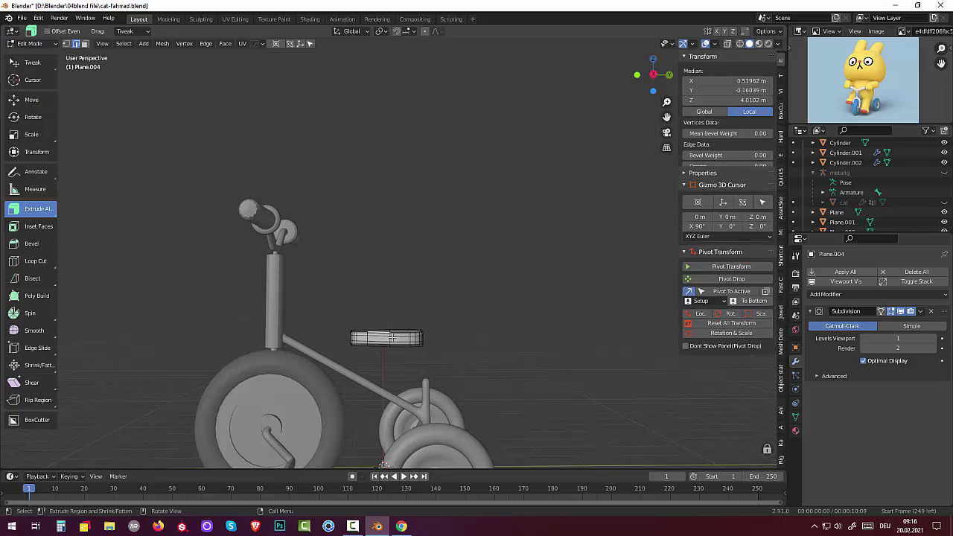
left_click(31, 43)
left_click(34, 55)
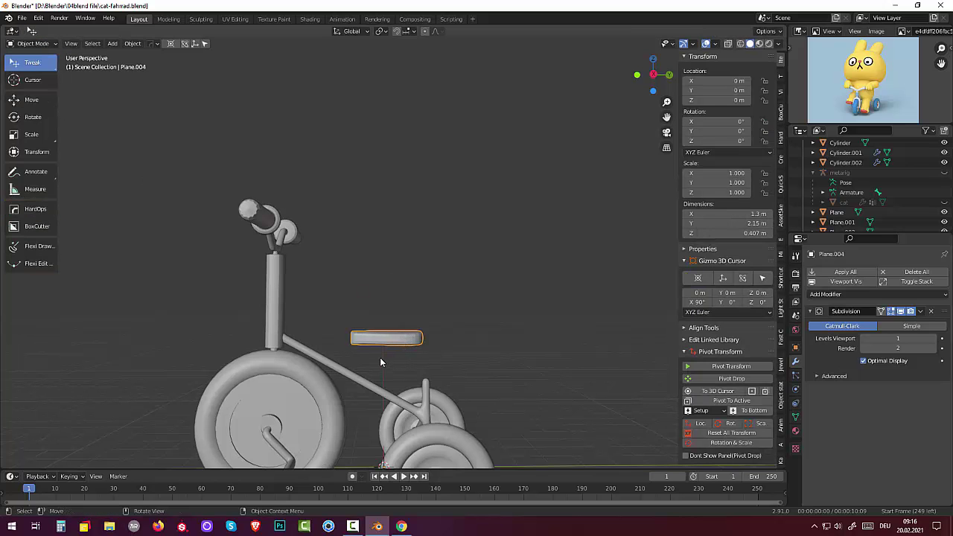
key("g")
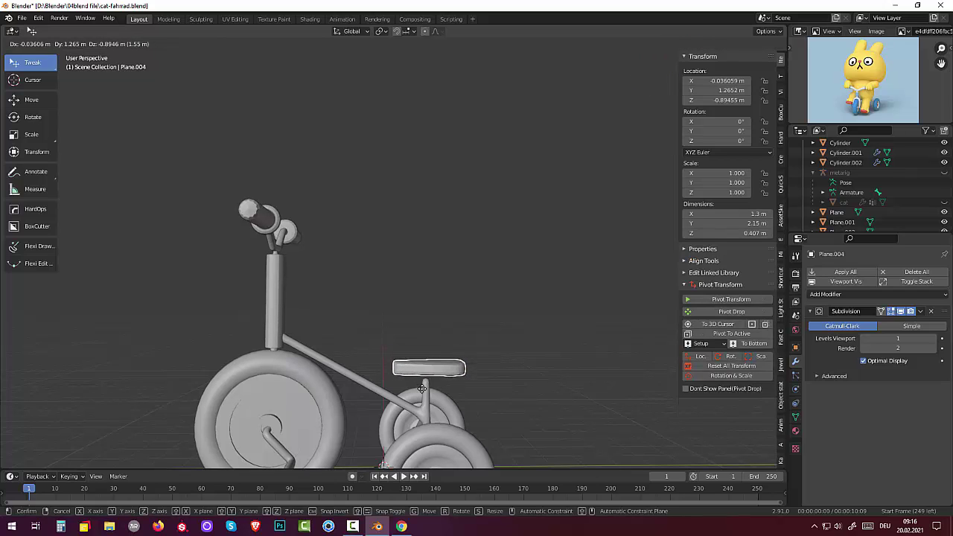
left_click(423, 401)
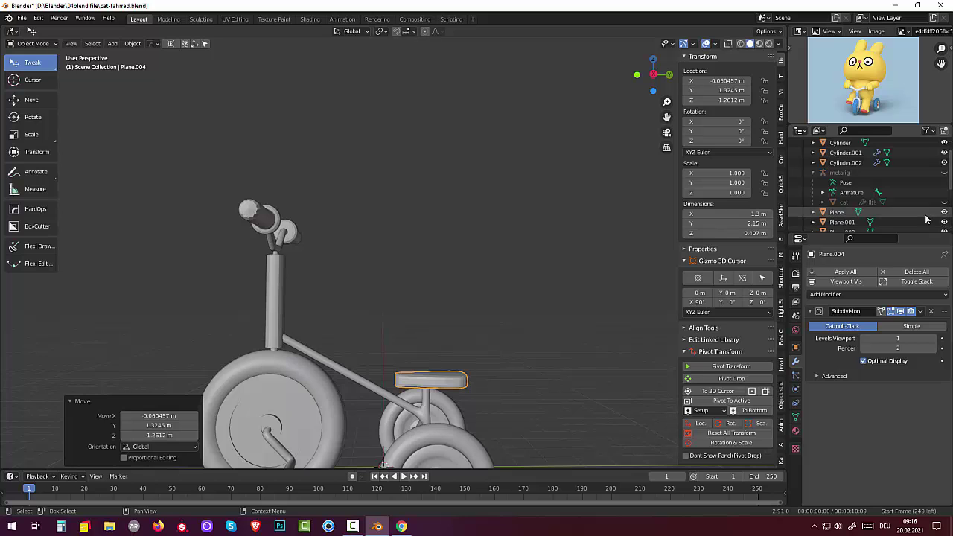
- Unhide the cat, set the seat's origin to geometry, and scale the seat taller along Z
left_click(944, 201)
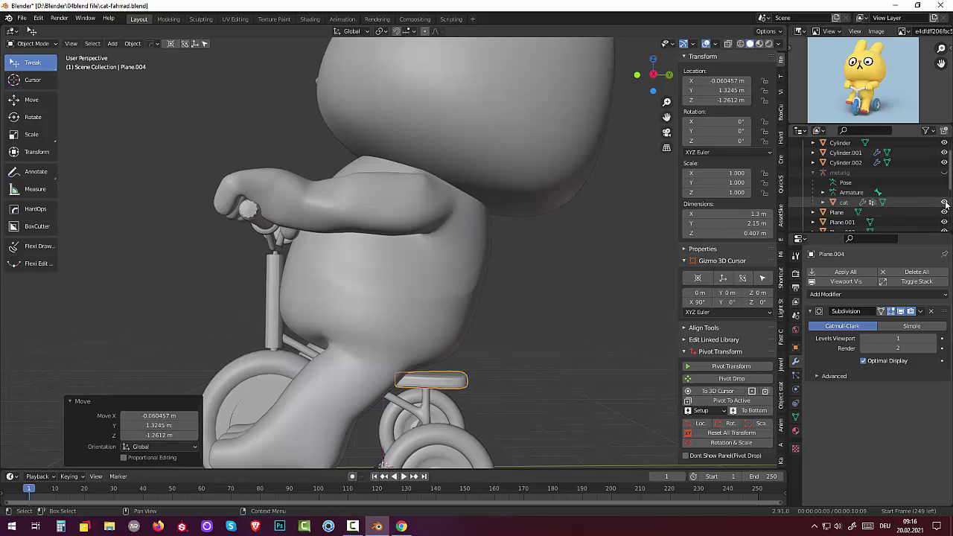
middle_click_drag(637, 306, 384, 302)
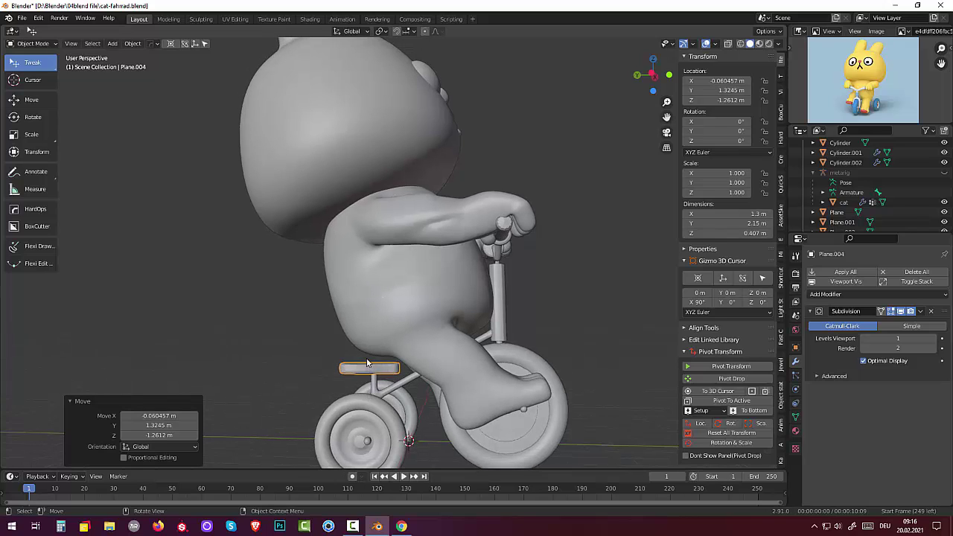
key("s")
key("z")
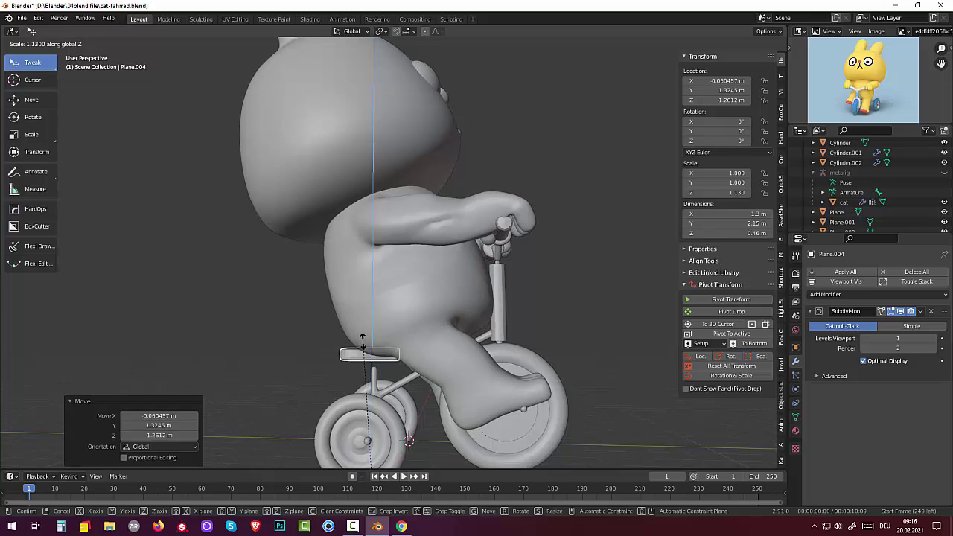
left_click(362, 355)
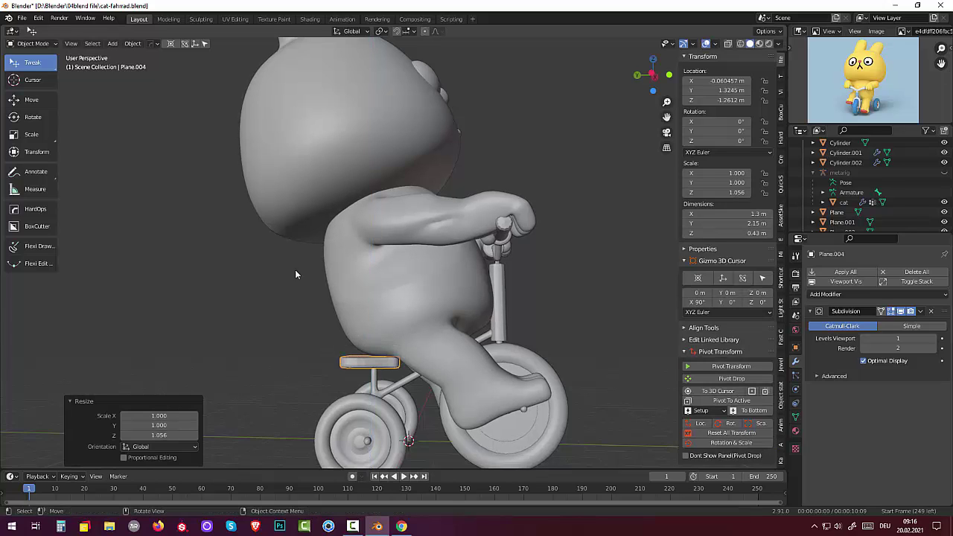
left_click(132, 44)
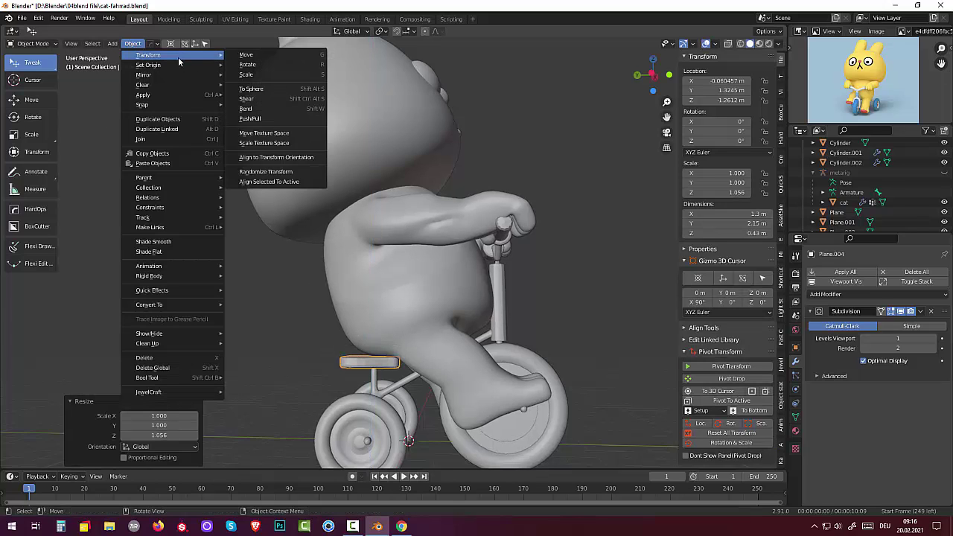
mouse_move(148, 65)
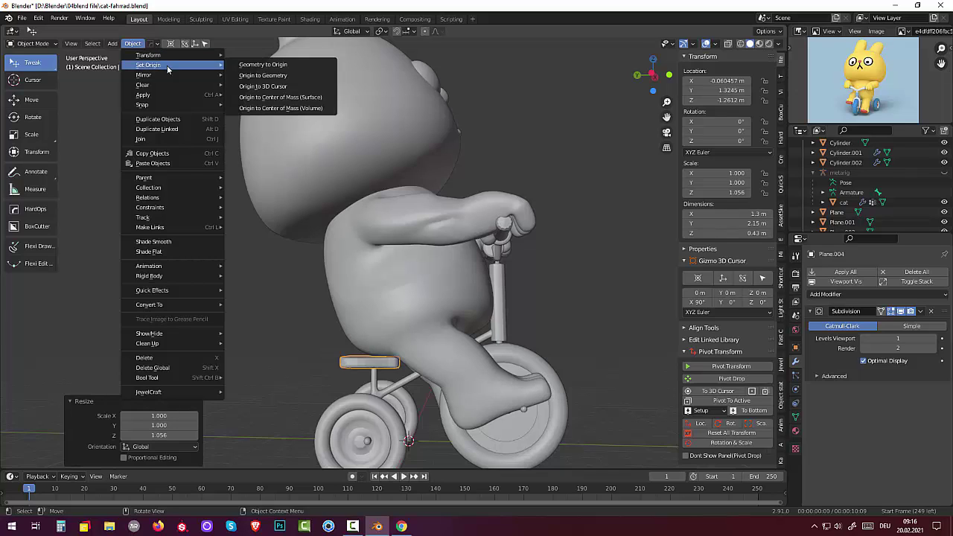
left_click(261, 75)
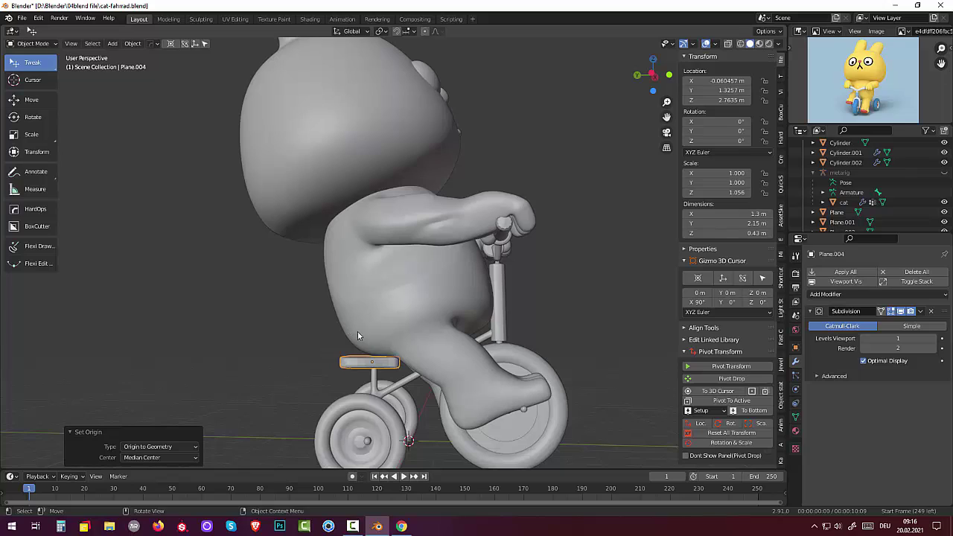
key("s")
key("z")
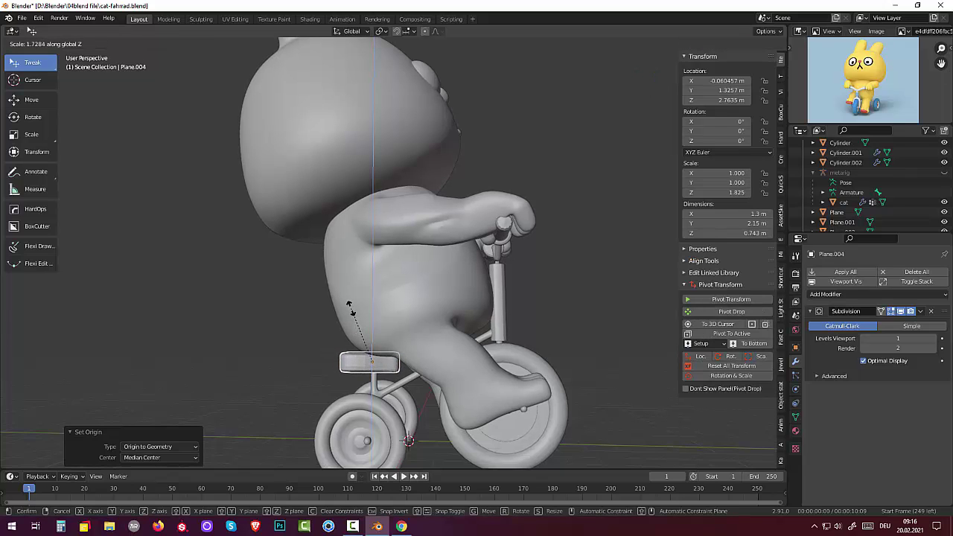
left_click(352, 323)
- Widen the seat by scaling it along X
mouse_move(352, 322)
middle_mouse_down()
mouse_move(542, 295)
mouse_move(628, 316)
mouse_move(617, 311)
mouse_move(507, 384)
middle_mouse_up()
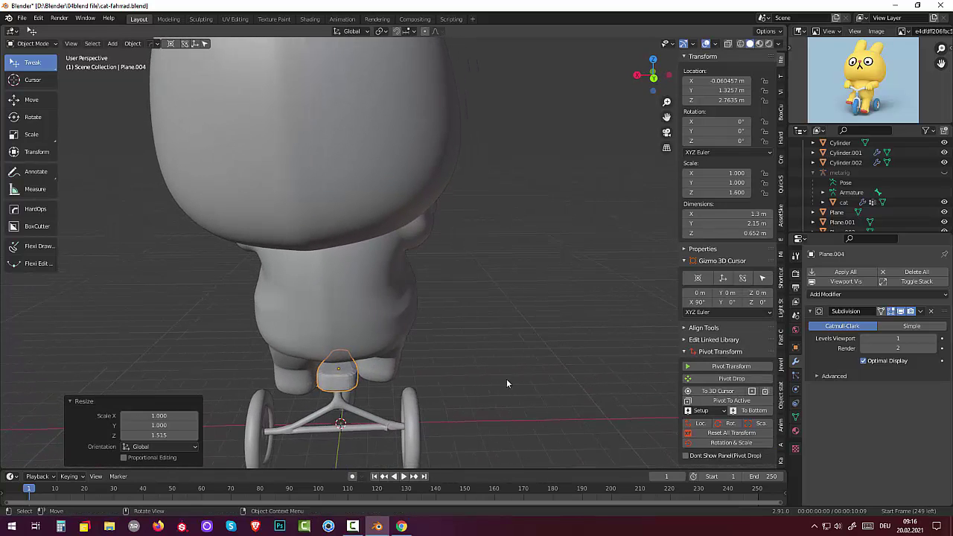
key("s")
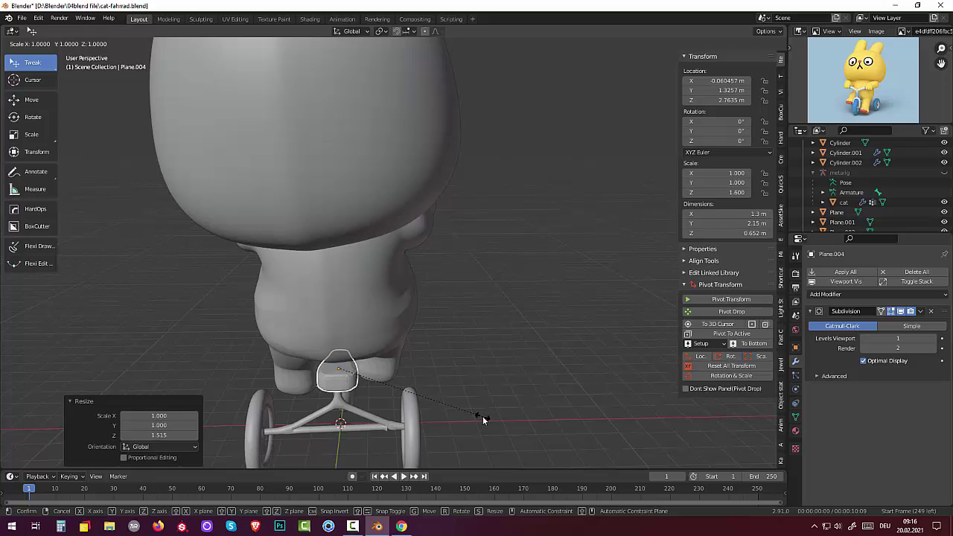
key("x")
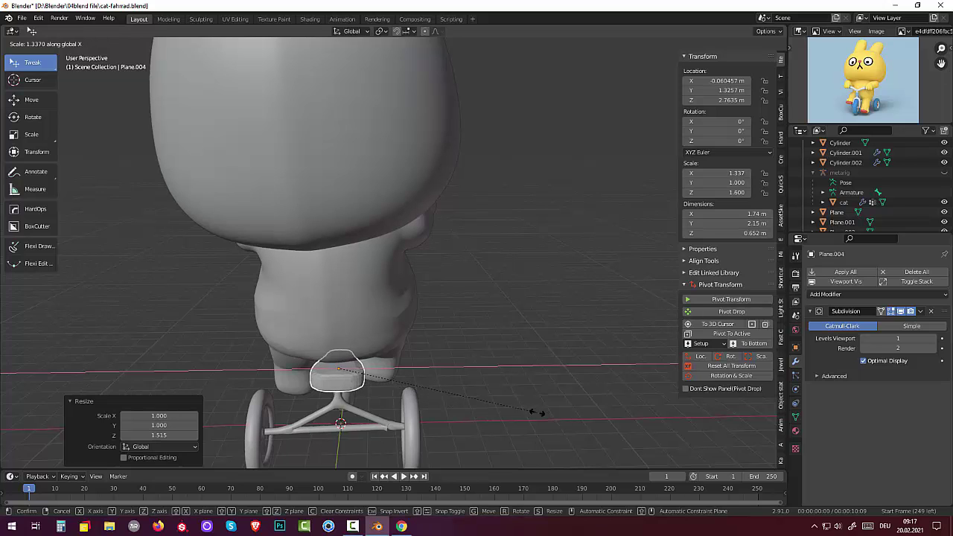
left_click(604, 404)
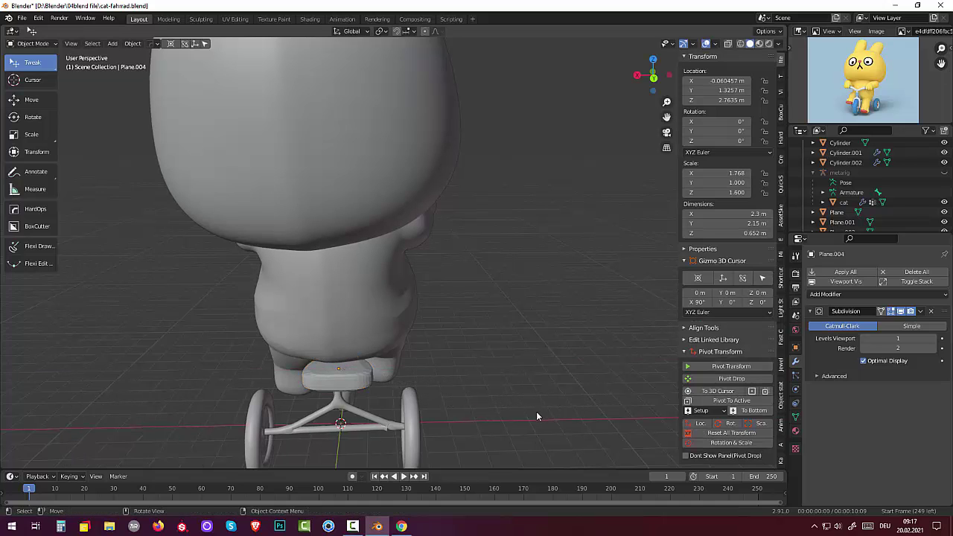
- Move the seat under the cat to Z 2.7283 m and tilt it to X 2.97°
middle_click_drag(521, 387, 414, 362)
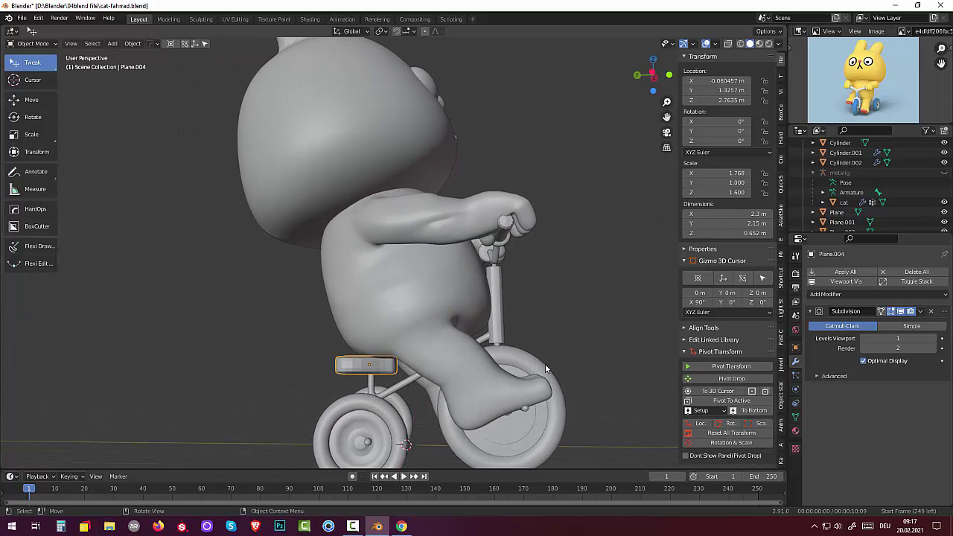
key("g")
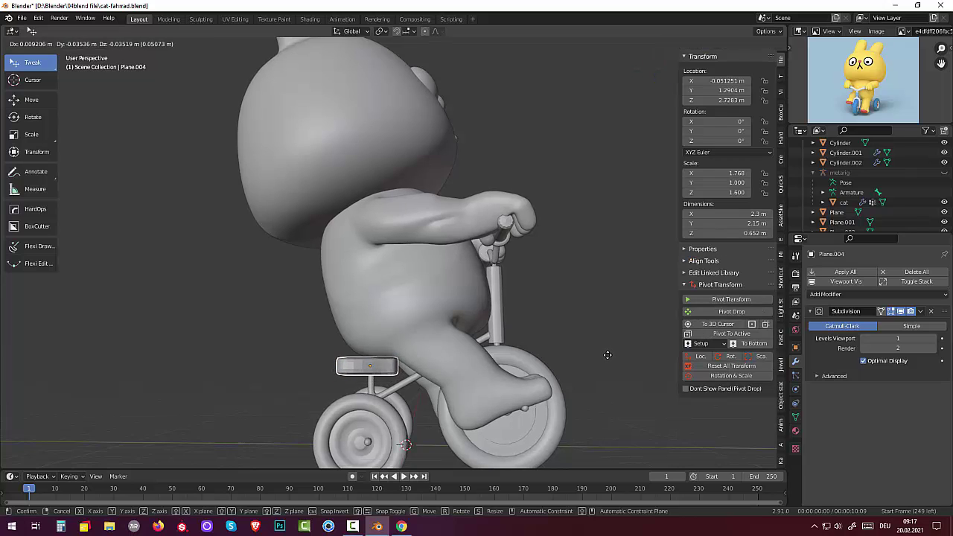
left_click(609, 356)
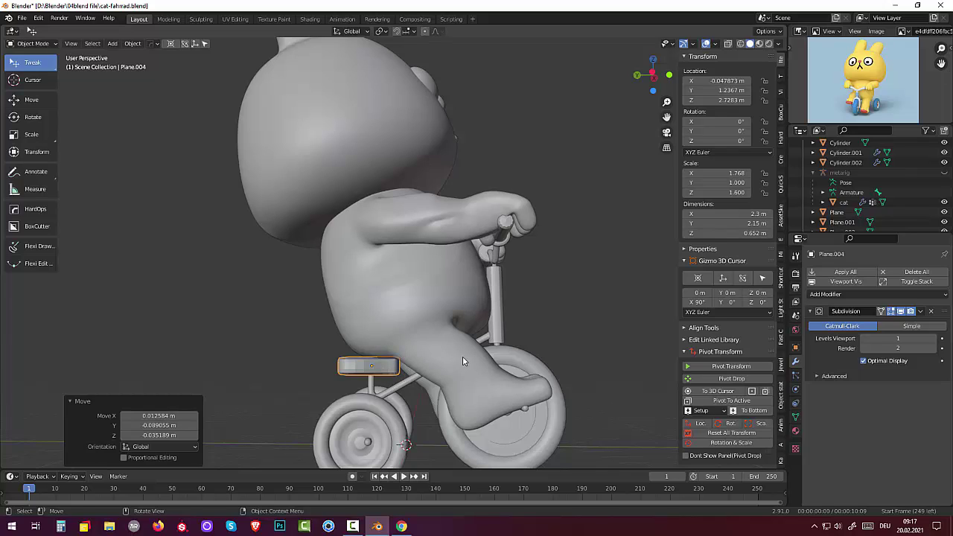
key("r")
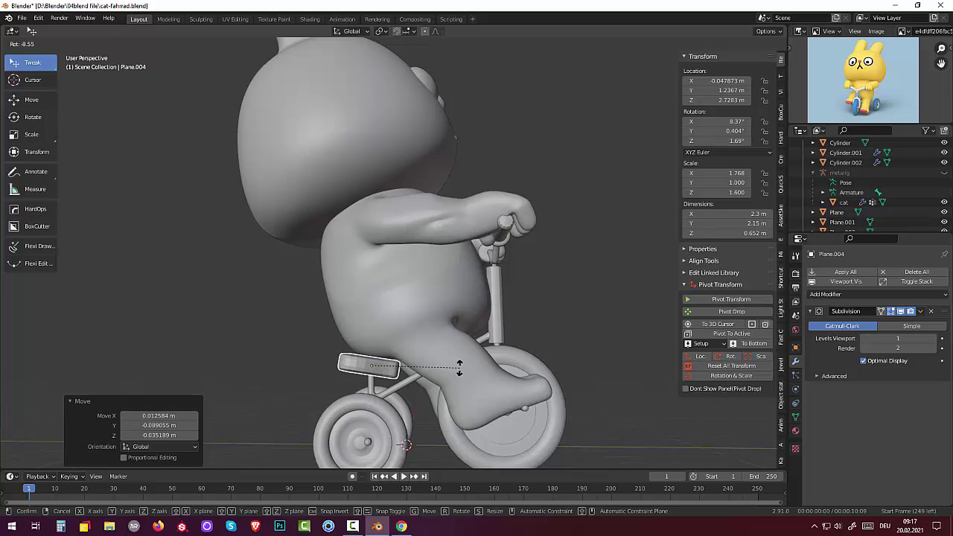
left_click(457, 365)
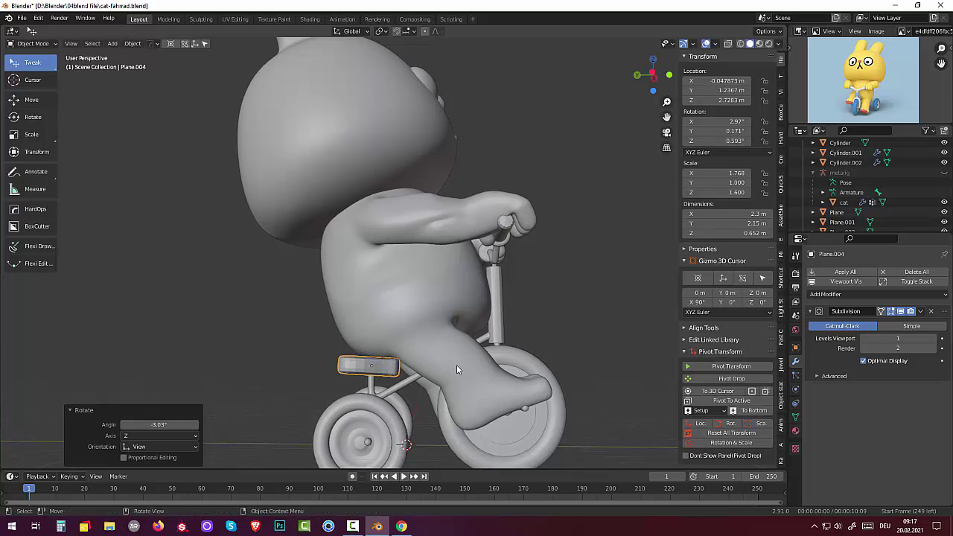
mouse_move(546, 299)
middle_mouse_down()
mouse_move(556, 273)
mouse_move(667, 298)
mouse_move(676, 332)
mouse_move(653, 309)
mouse_move(653, 272)
mouse_move(647, 303)
mouse_move(615, 324)
mouse_move(515, 309)
mouse_move(591, 295)
mouse_move(398, 368)
middle_mouse_up()
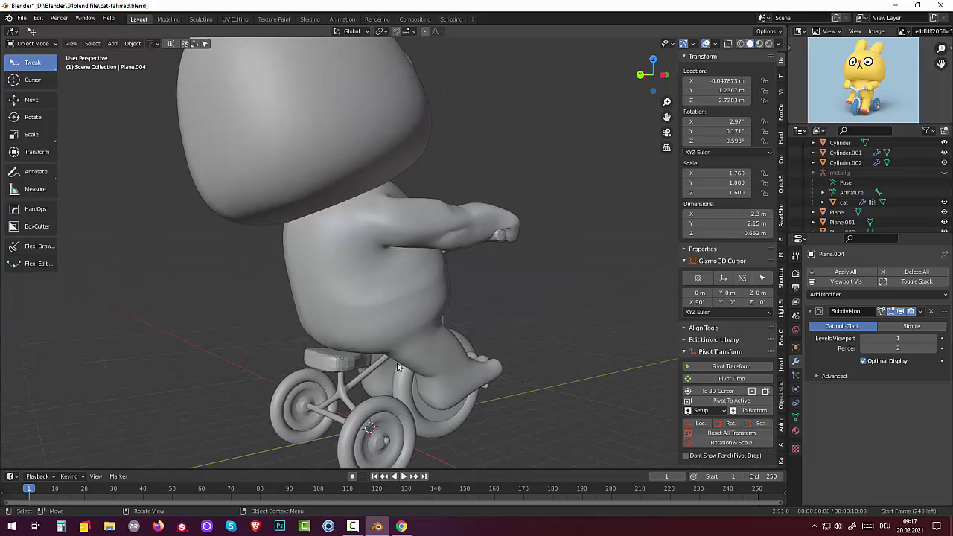
- Shade the seat smooth and enable Auto Smooth at 30° in its mesh data settings
right_click(350, 367)
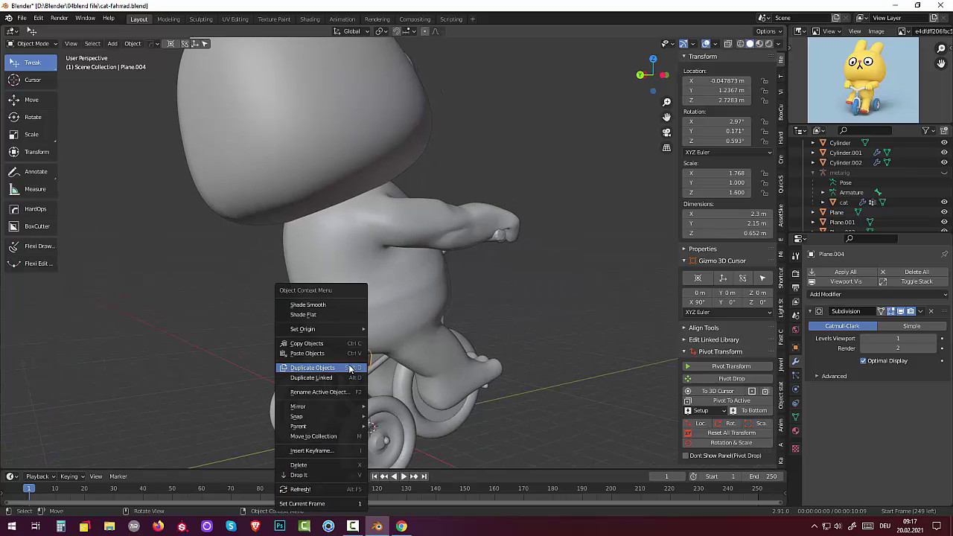
left_click(312, 310)
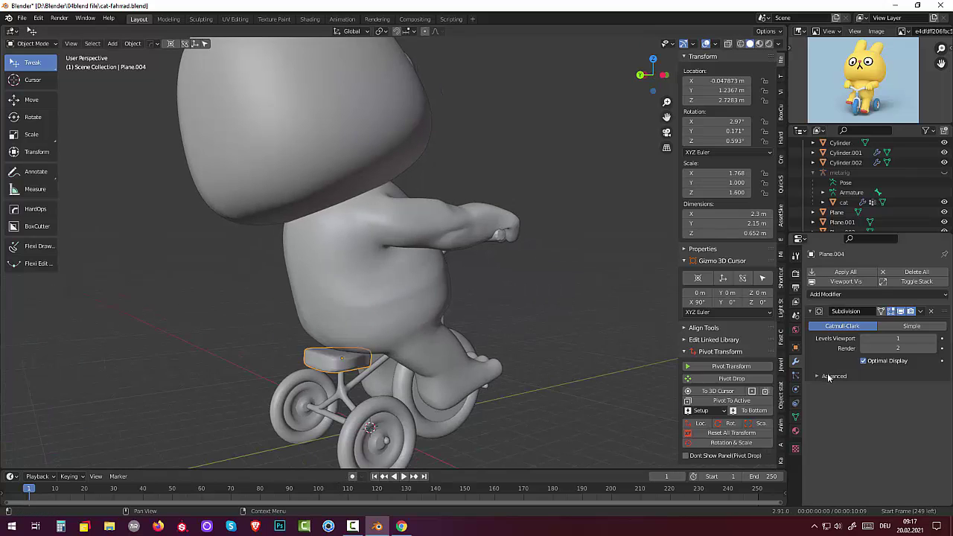
left_click(797, 416)
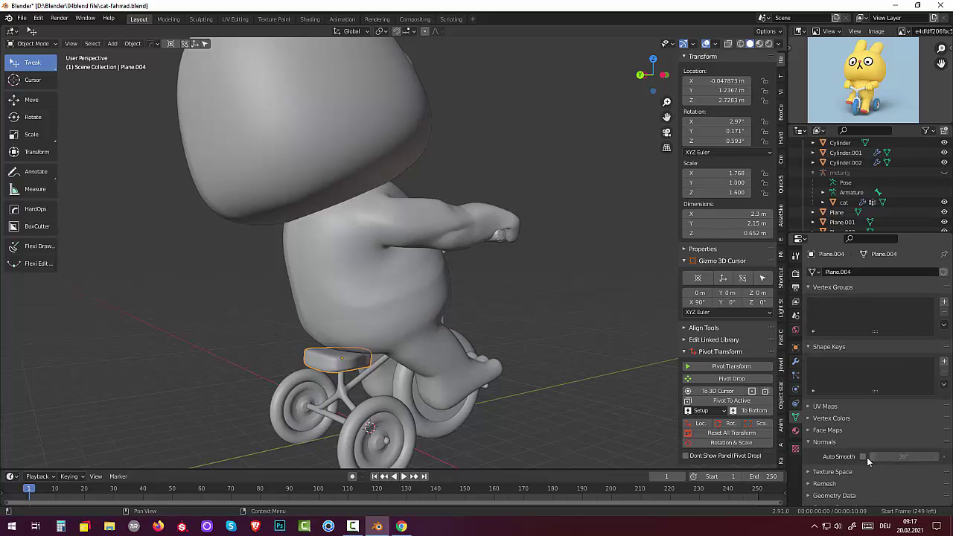
left_click(562, 443)
mouse_move(554, 428)
middle_mouse_down()
mouse_move(410, 423)
mouse_move(379, 379)
mouse_move(306, 387)
mouse_move(344, 407)
middle_mouse_up()
scroll(299, 405, "down", 3)
scroll(300, 406, "down", 3)
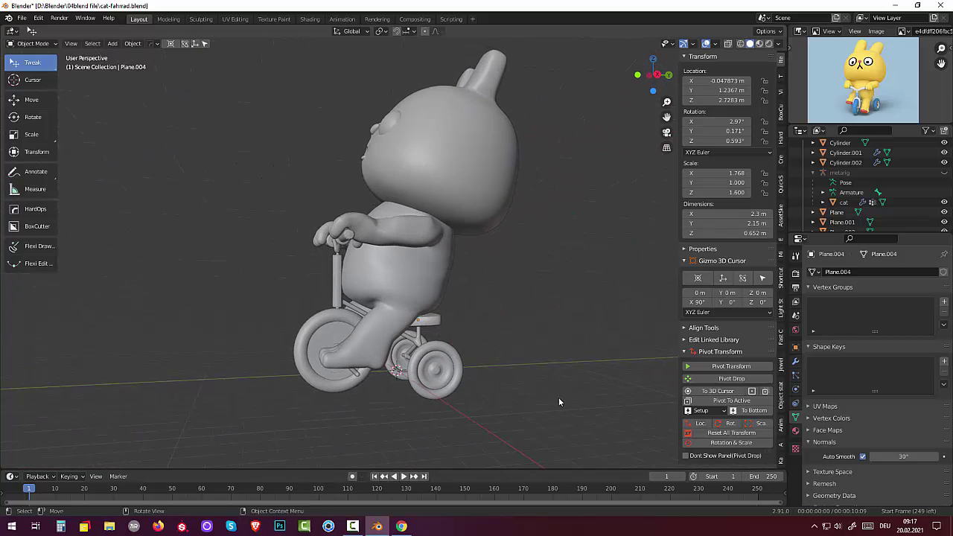
- Stay in Object Mode and switch the viewport to Material Preview to see the cat in colour
key("shift+a")
left_click(34, 44)
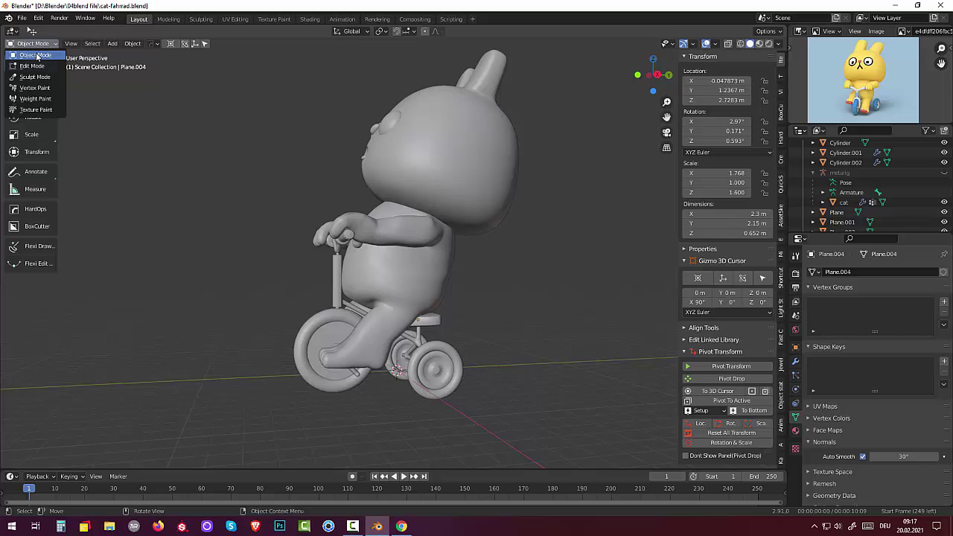
left_click(37, 56)
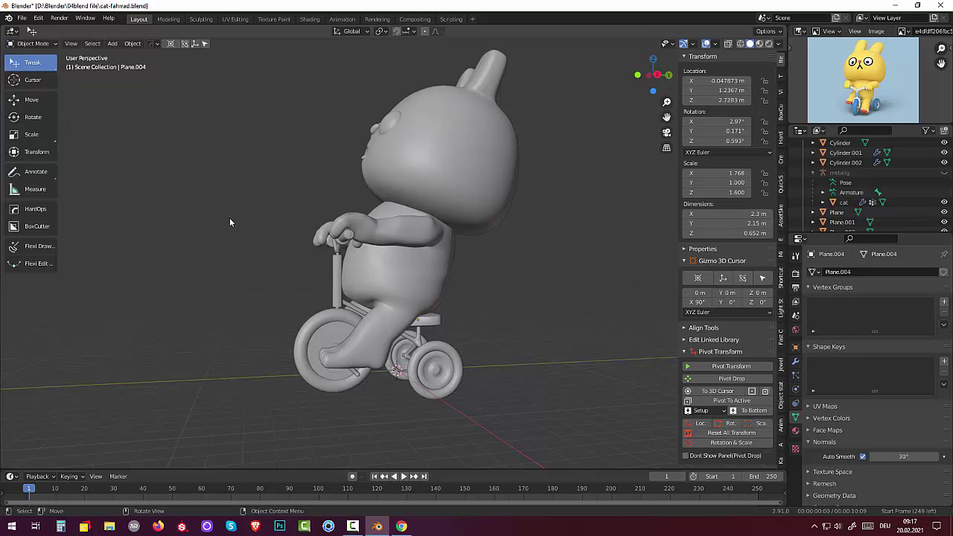
mouse_move(503, 176)
middle_mouse_down()
mouse_move(571, 236)
mouse_move(670, 211)
mouse_move(655, 209)
mouse_move(680, 187)
middle_mouse_up()
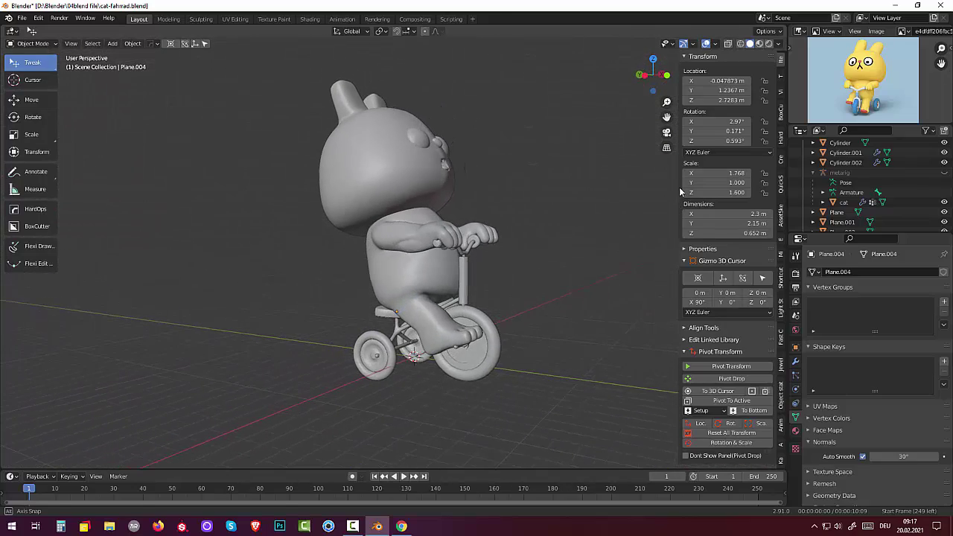
mouse_move(533, 248)
middle_mouse_down()
mouse_move(465, 275)
mouse_move(380, 276)
mouse_move(337, 269)
mouse_move(325, 245)
mouse_move(549, 219)
mouse_move(527, 270)
mouse_move(544, 254)
middle_mouse_up()
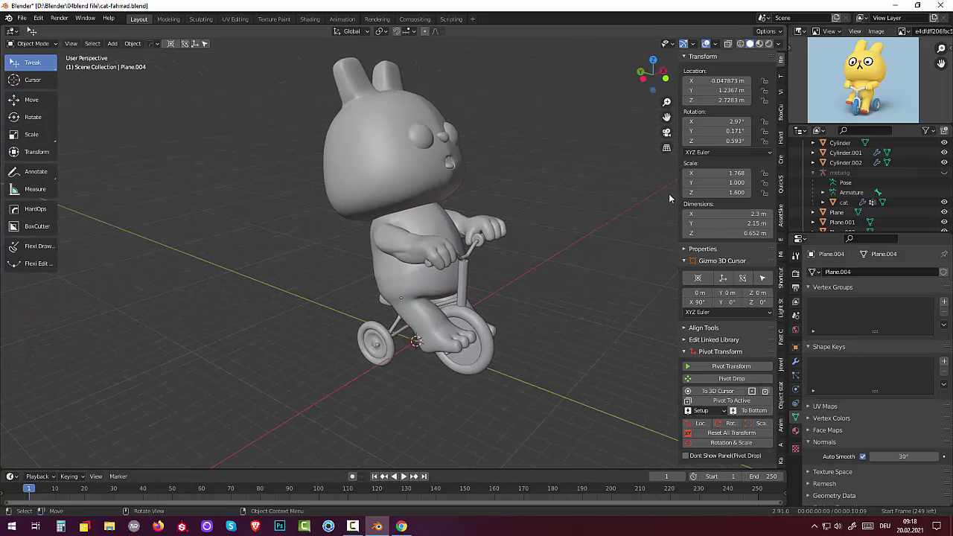
left_click(759, 43)
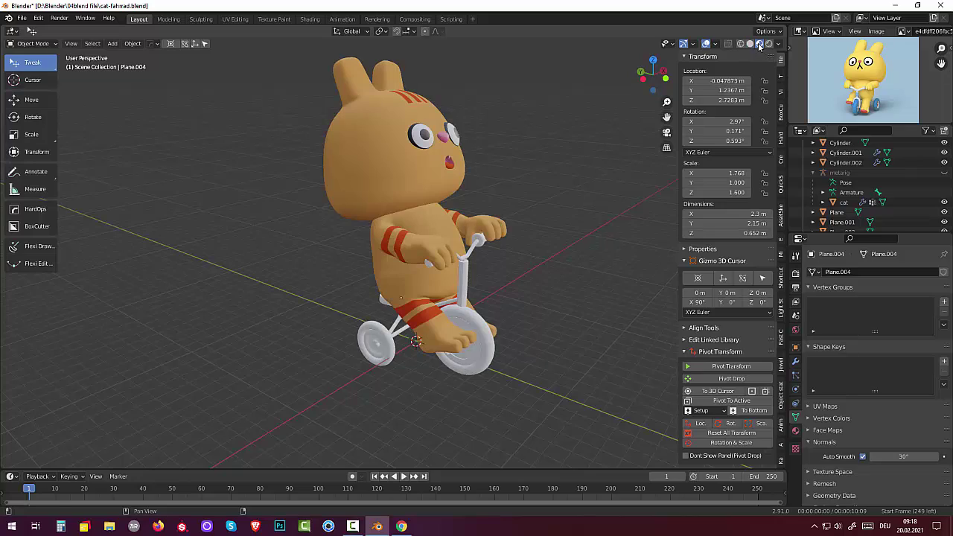
mouse_move(571, 226)
middle_mouse_down()
mouse_move(503, 278)
mouse_move(424, 263)
mouse_move(395, 216)
mouse_move(422, 182)
mouse_move(472, 173)
mouse_move(482, 179)
mouse_move(490, 219)
mouse_move(477, 281)
mouse_move(460, 272)
mouse_move(450, 212)
mouse_move(417, 219)
mouse_move(425, 244)
middle_mouse_up()
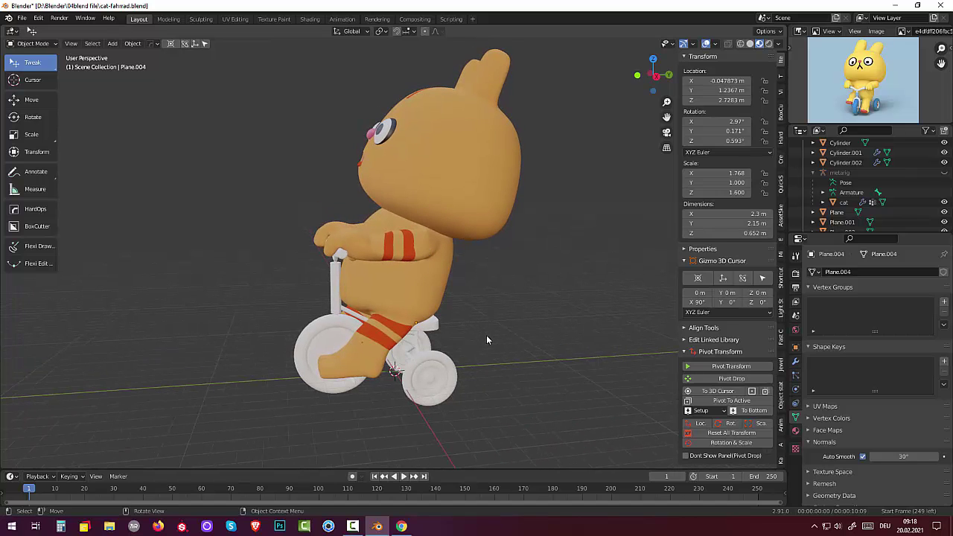
mouse_move(482, 336)
middle_mouse_down()
mouse_move(481, 288)
mouse_move(492, 279)
middle_mouse_up()
- Add a cube and scale it to 0.237 along Z and 0.789 along Y
key("shift+a")
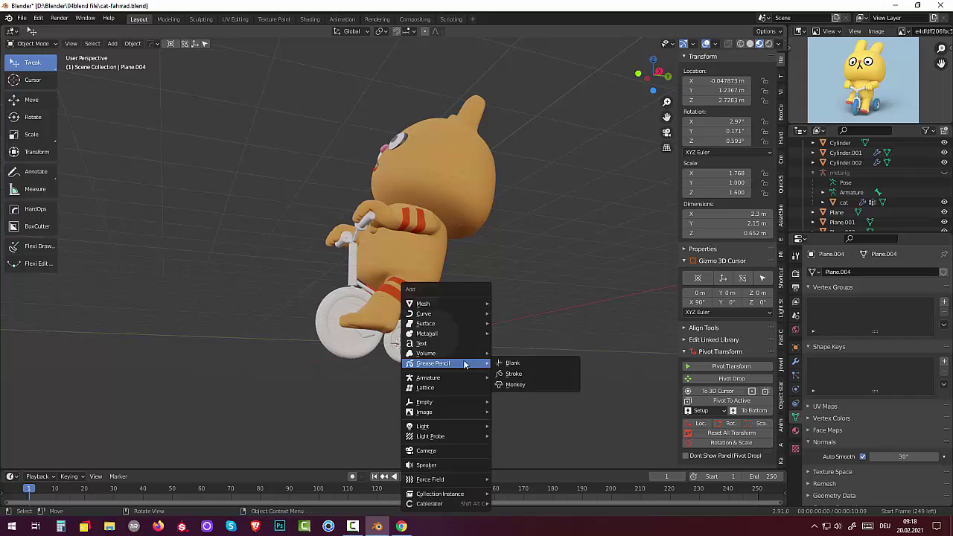
mouse_move(445, 304)
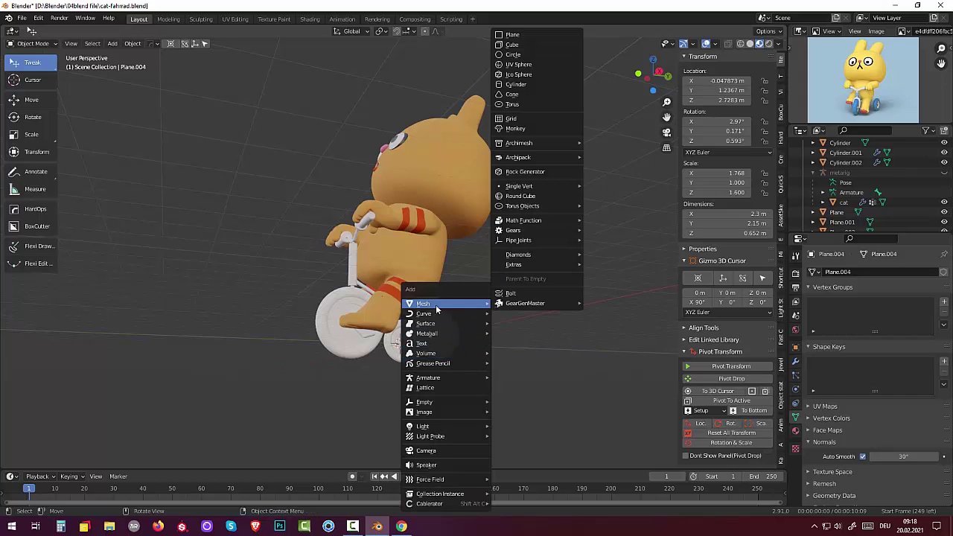
left_click(505, 46)
mouse_move(492, 173)
middle_mouse_down()
mouse_move(452, 180)
mouse_move(464, 190)
middle_mouse_up()
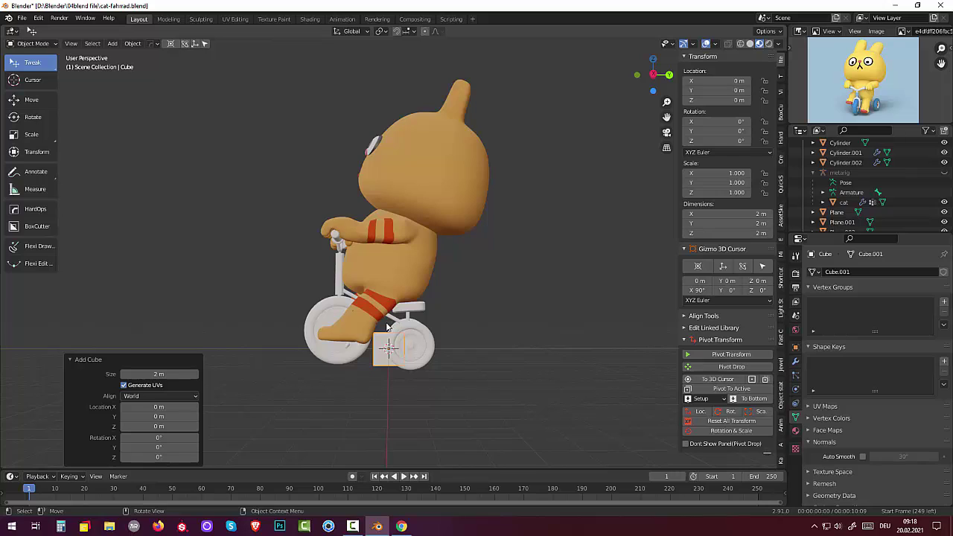
key("s")
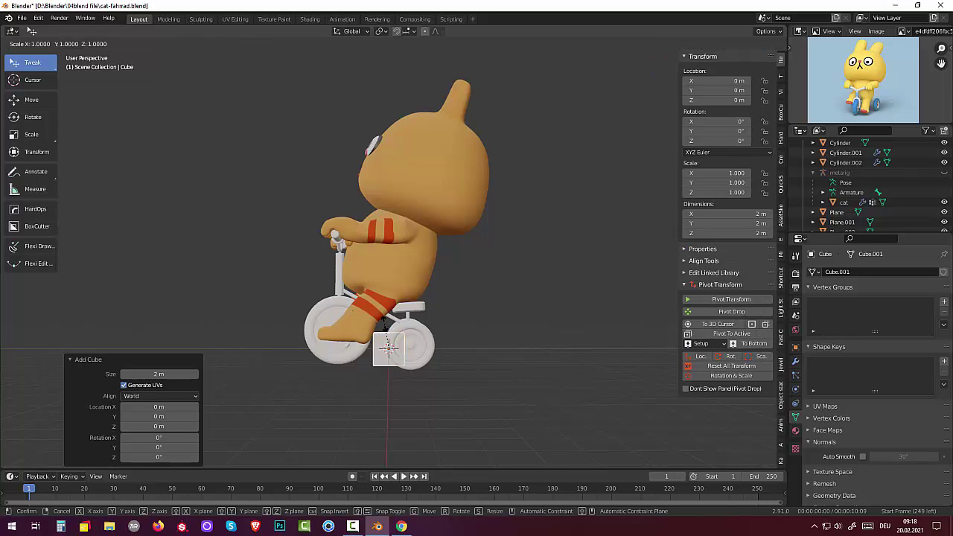
key("z")
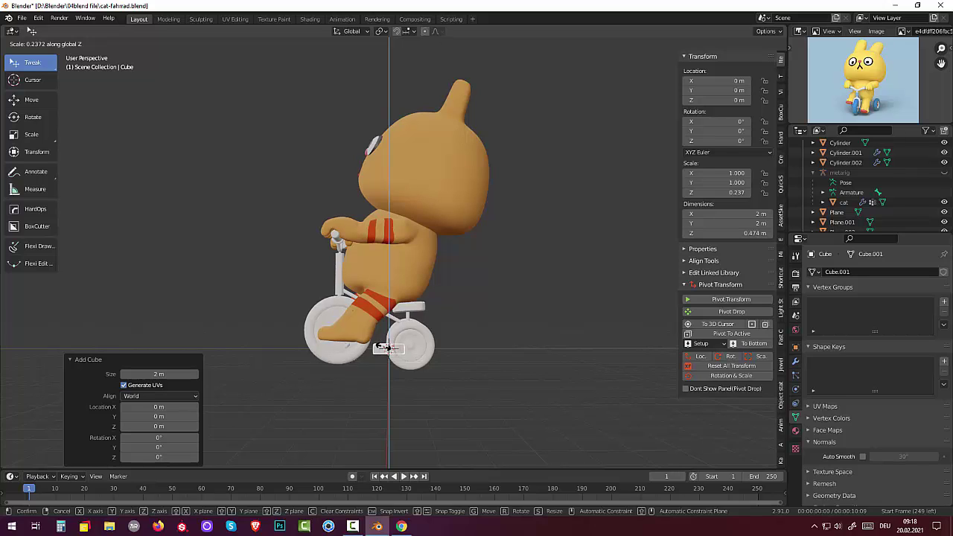
left_click(382, 348)
key("s")
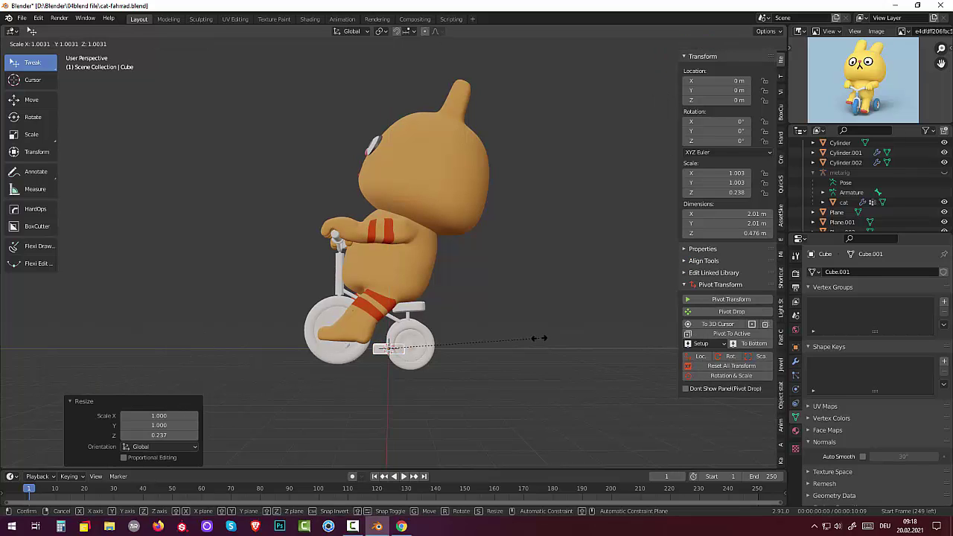
key("y")
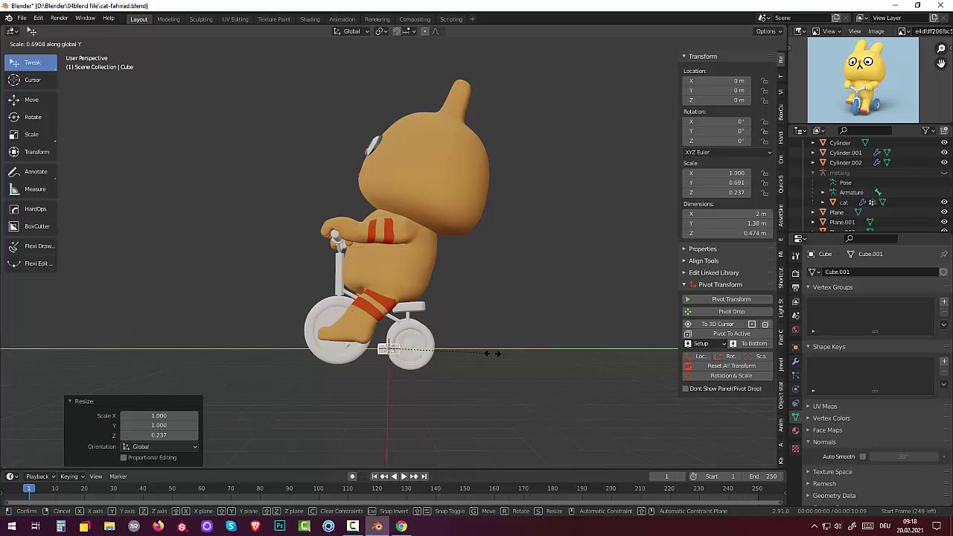
left_click(506, 351)
mouse_move(507, 328)
middle_mouse_down()
mouse_move(649, 325)
mouse_move(515, 313)
mouse_move(445, 349)
mouse_move(417, 334)
mouse_move(607, 309)
mouse_move(630, 319)
middle_mouse_up()
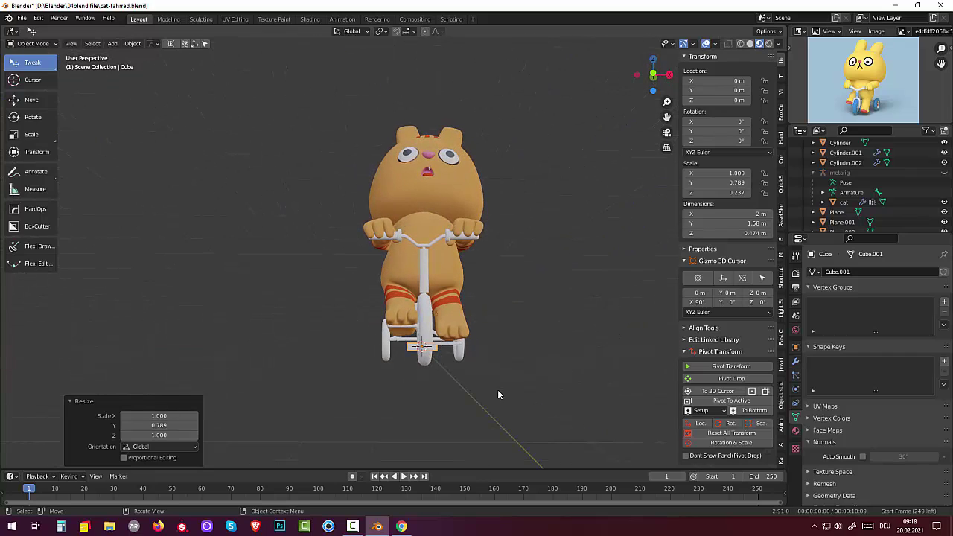
- Move the slab under the cat's foot by the front wheel, to 1.6519, -2.6338, 0.3837 m
key("g")
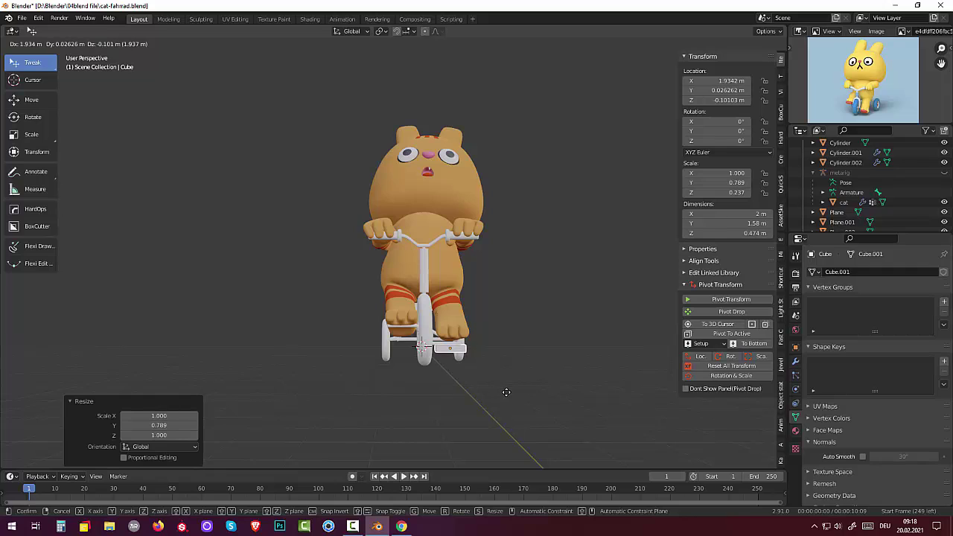
key("x")
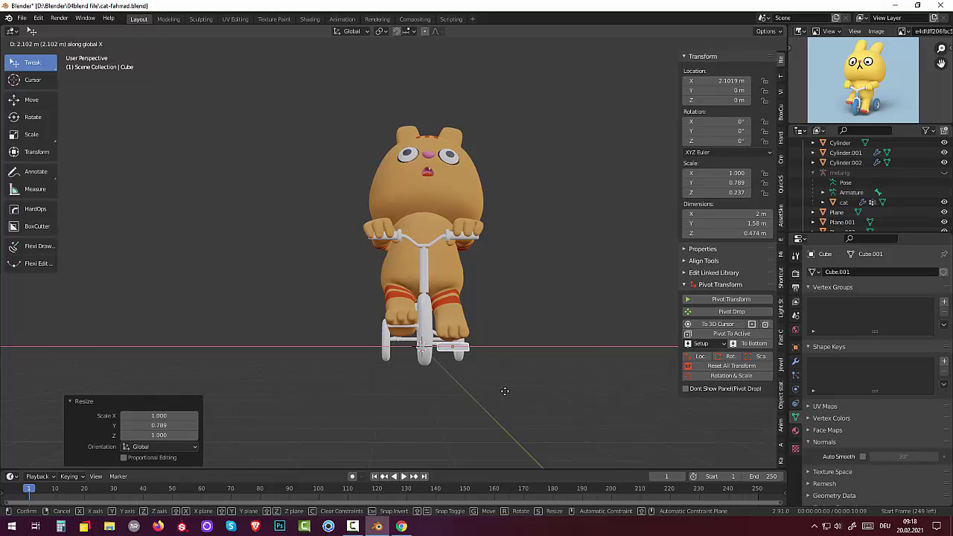
left_click(508, 391)
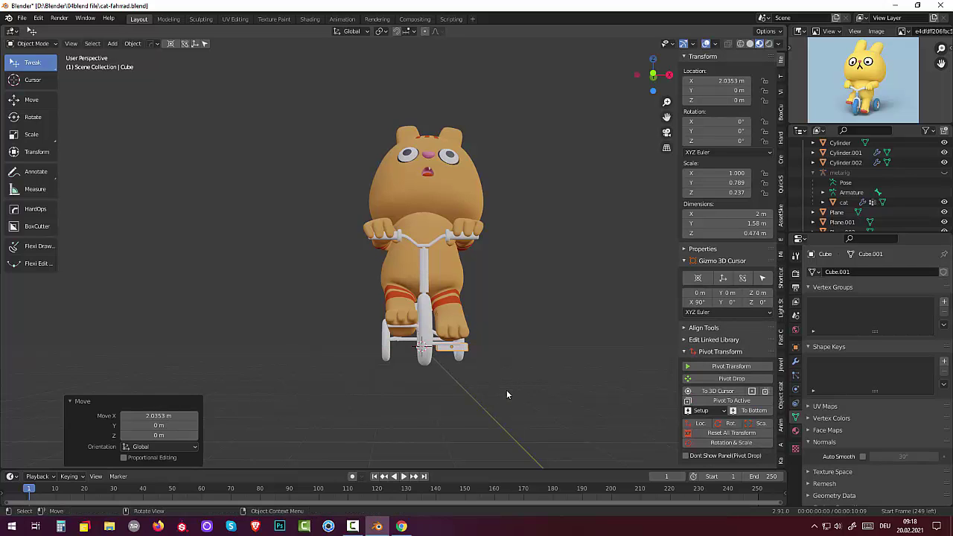
key("KP_1")
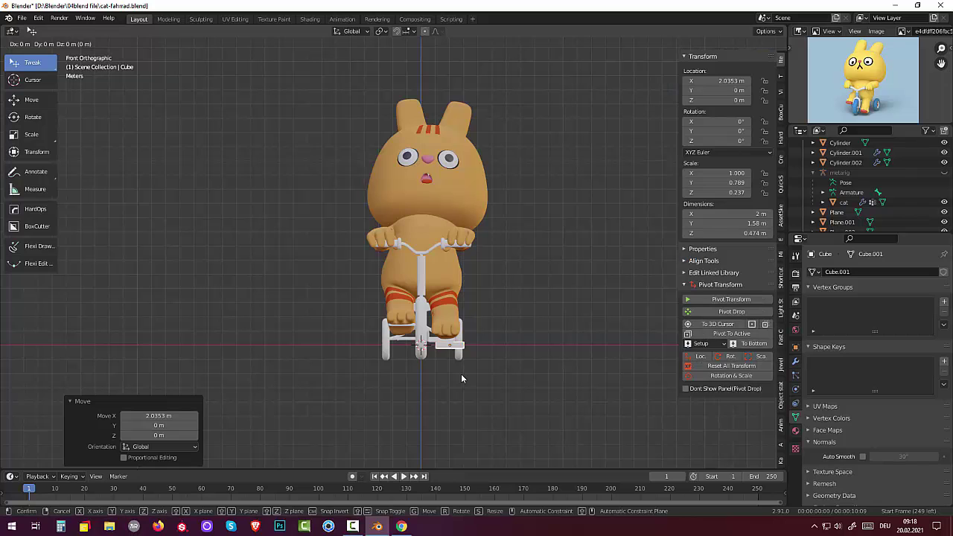
key("g")
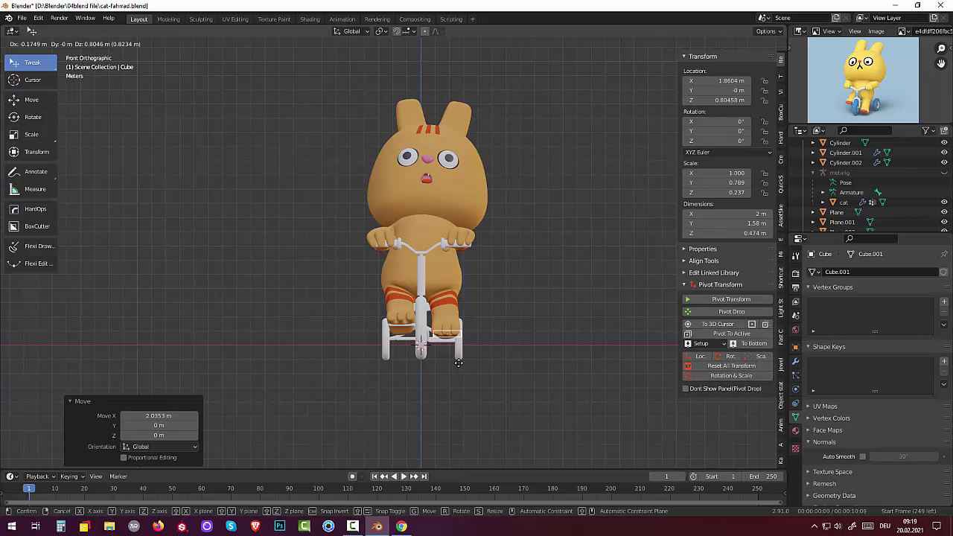
left_click(457, 363)
middle_click_drag(535, 363, 426, 352)
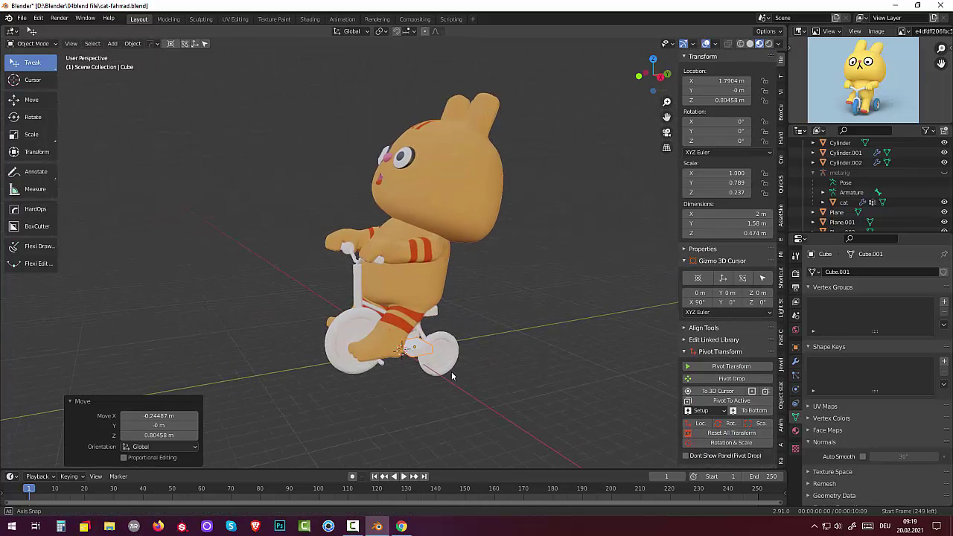
key("g")
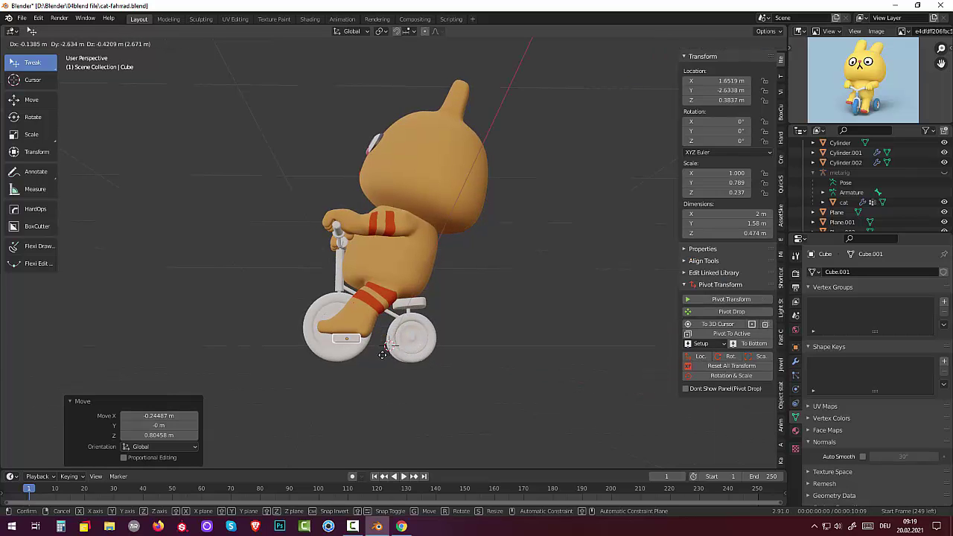
left_click(382, 354)
mouse_move(382, 355)
middle_mouse_down()
mouse_move(486, 347)
mouse_move(458, 364)
mouse_move(479, 399)
middle_mouse_up()
scroll(451, 365, "up", 2)
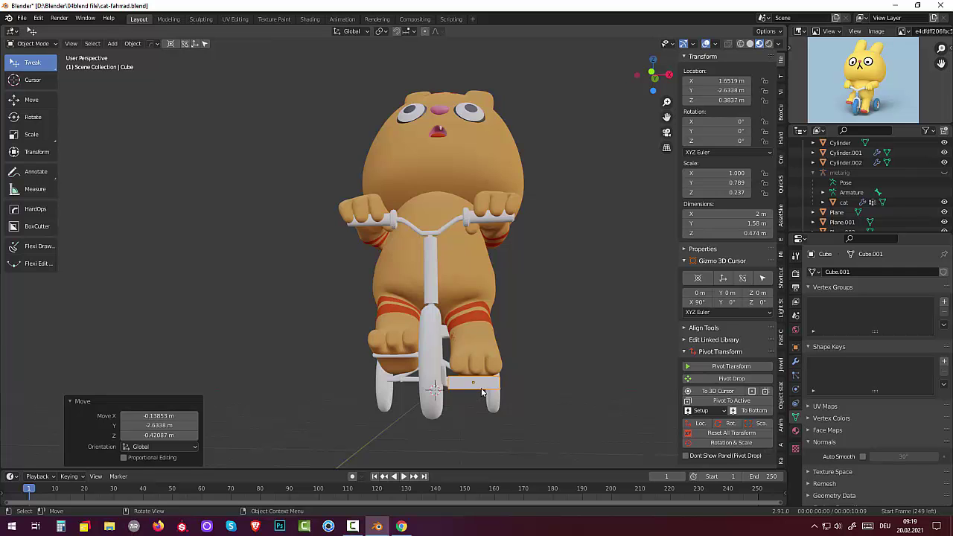
middle_click_drag(482, 393, 380, 398)
left_click(31, 43)
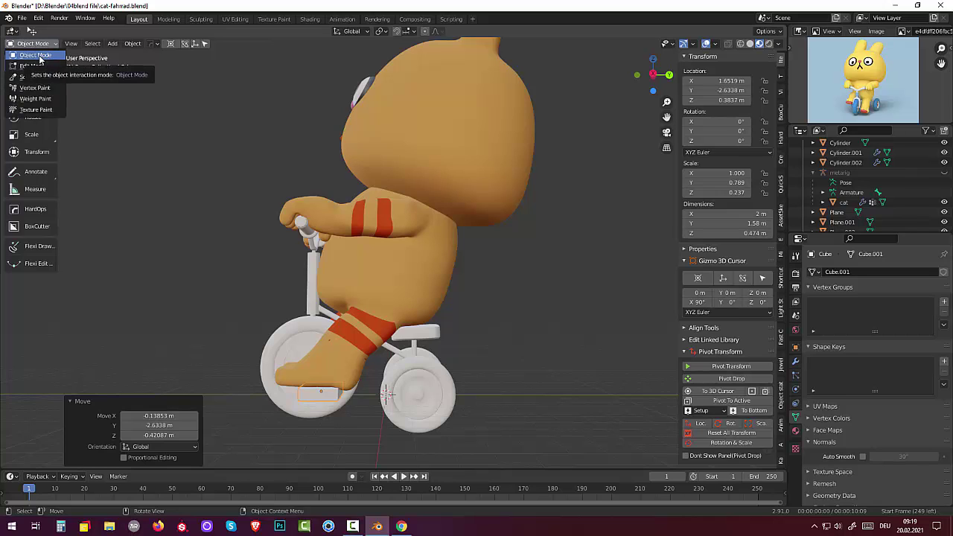
- In Edit Mode, bevel the pedal box's selected edges with Ctrl+B
left_click(31, 65)
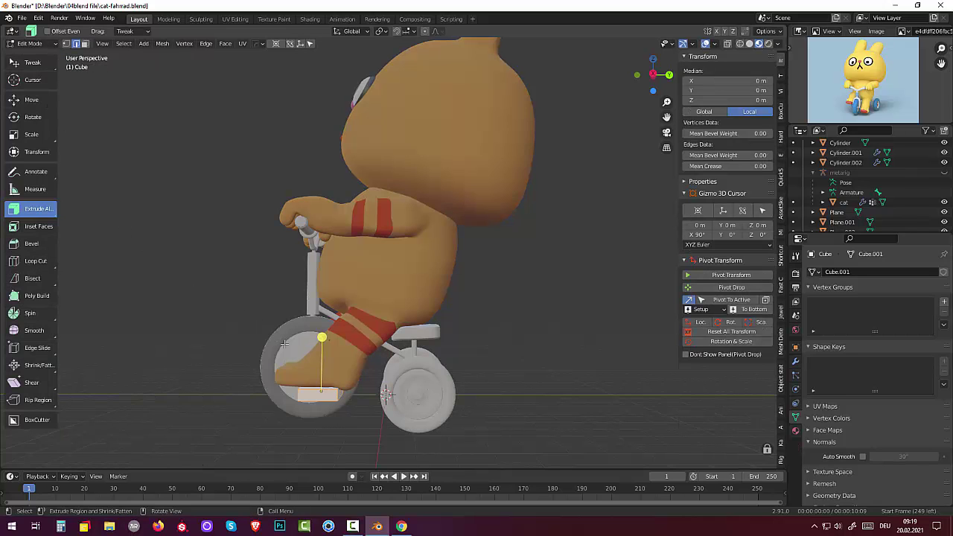
middle_click_drag(284, 343, 344, 412)
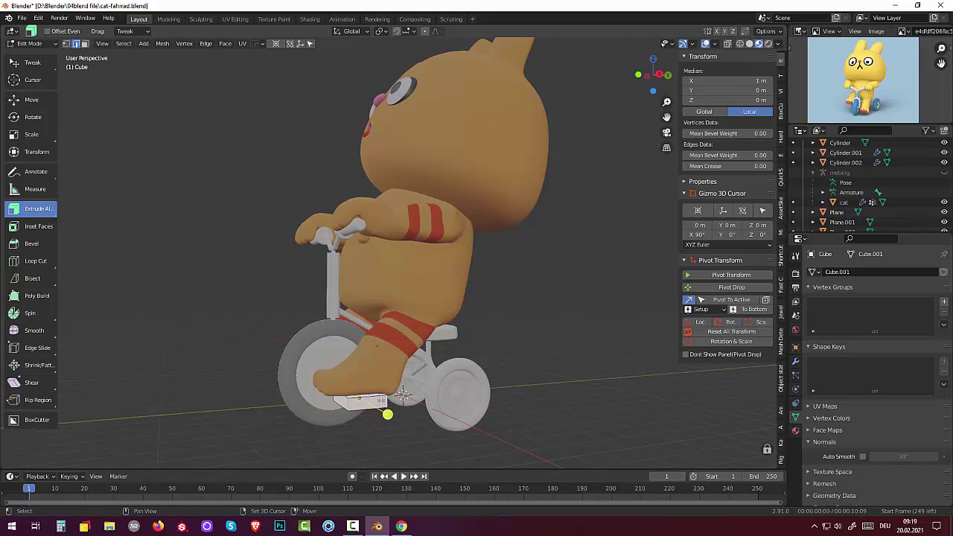
mouse_move(387, 414)
middle_mouse_down()
mouse_move(463, 388)
mouse_move(477, 394)
mouse_move(270, 363)
mouse_move(339, 394)
mouse_move(507, 428)
middle_mouse_up()
left_click(502, 406)
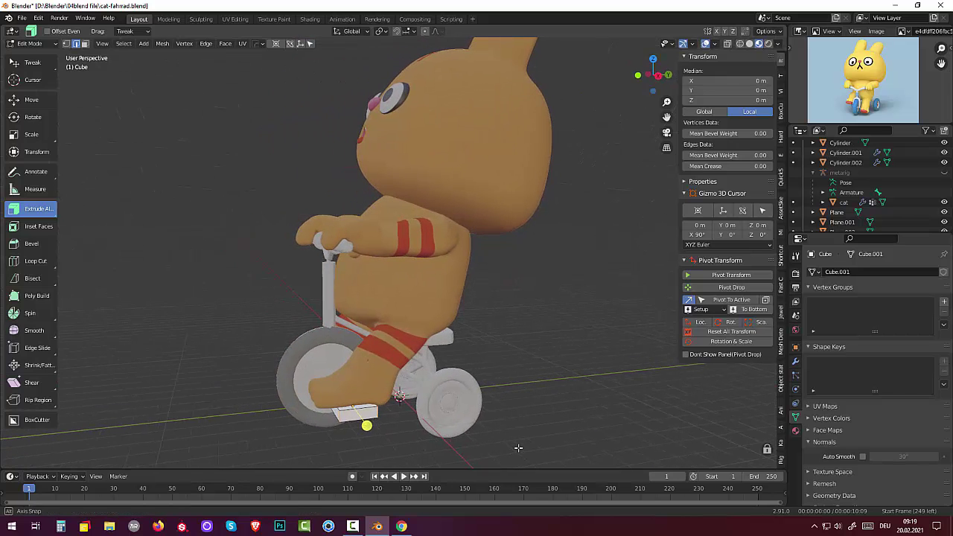
key("ctrl+b")
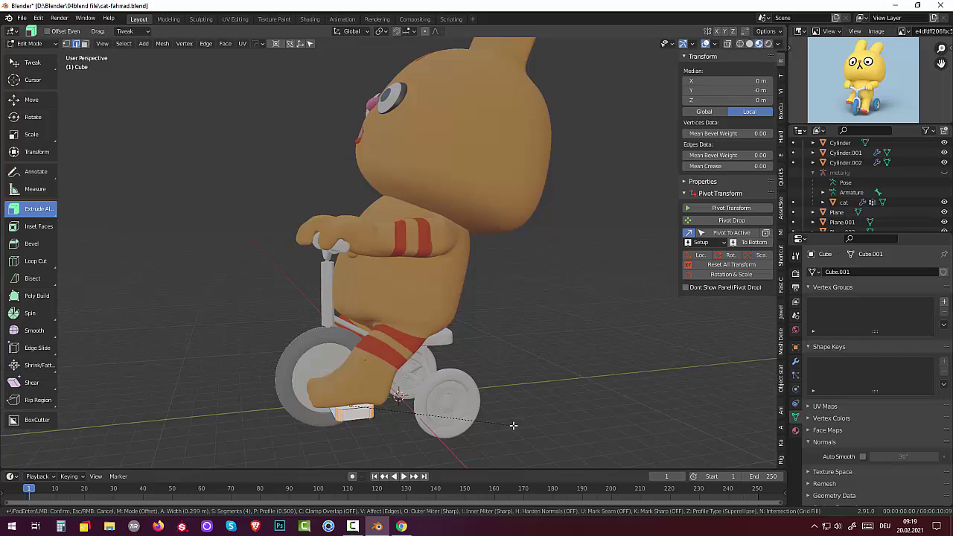
left_click(513, 425)
left_click(209, 177)
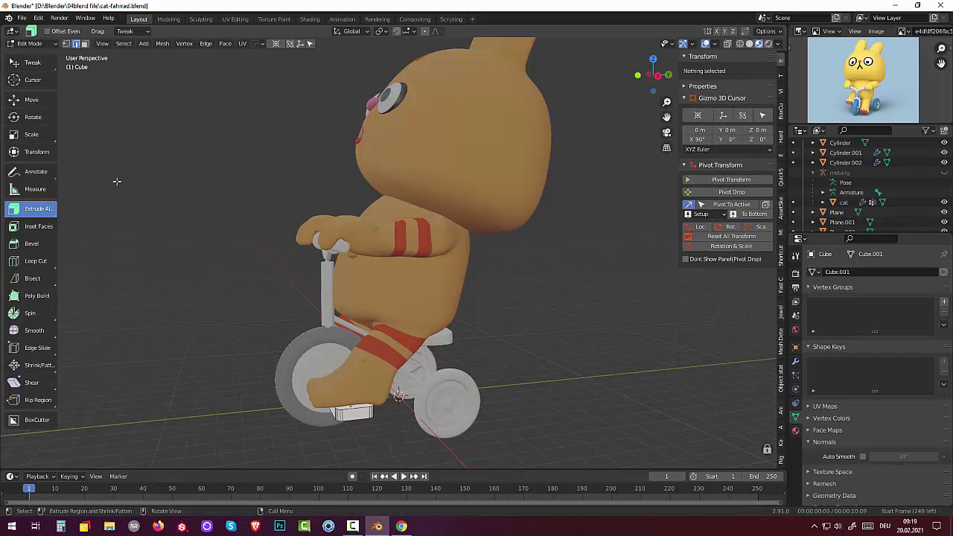
- Back in Object Mode, add a HardOps Bevel modifier to the pedal (30° angle, 3 segments)
key("q")
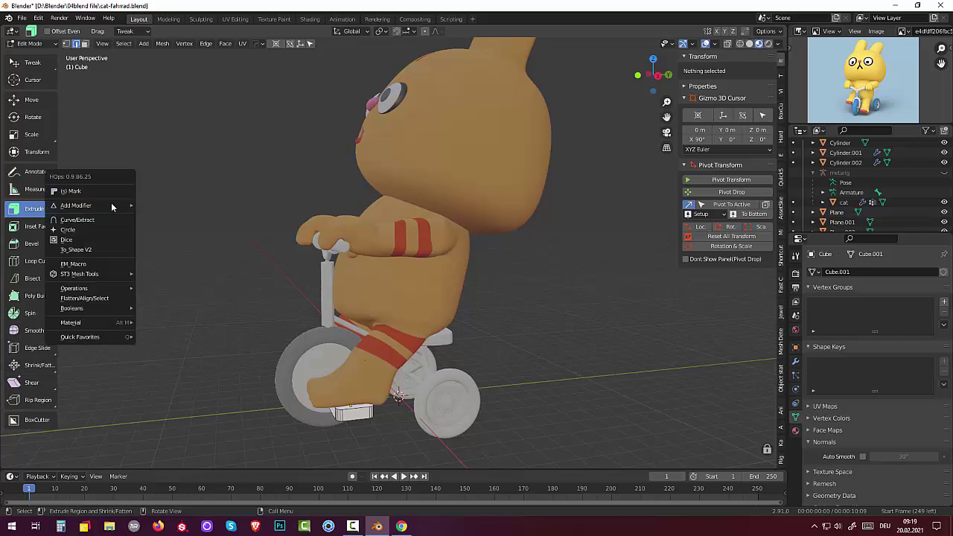
key("Escape")
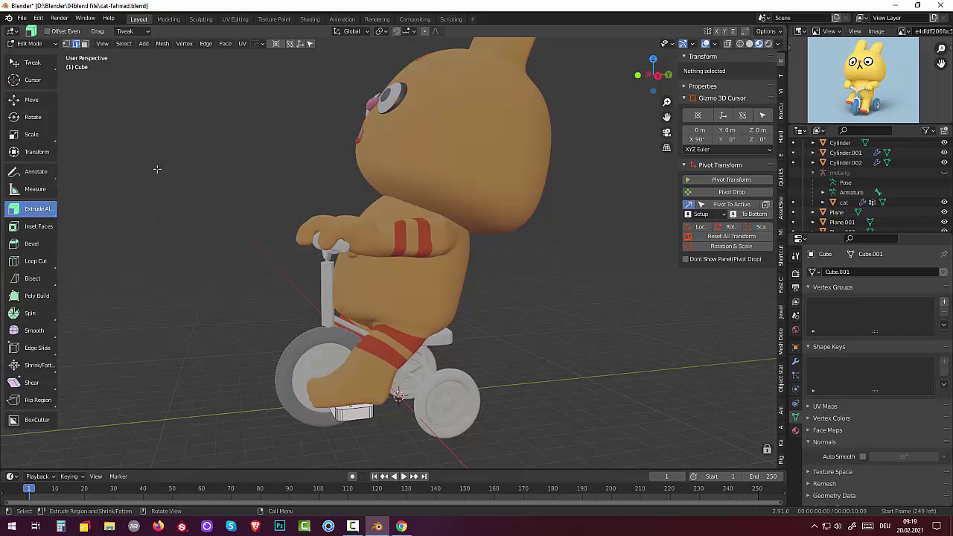
left_click(30, 43)
left_click(29, 55)
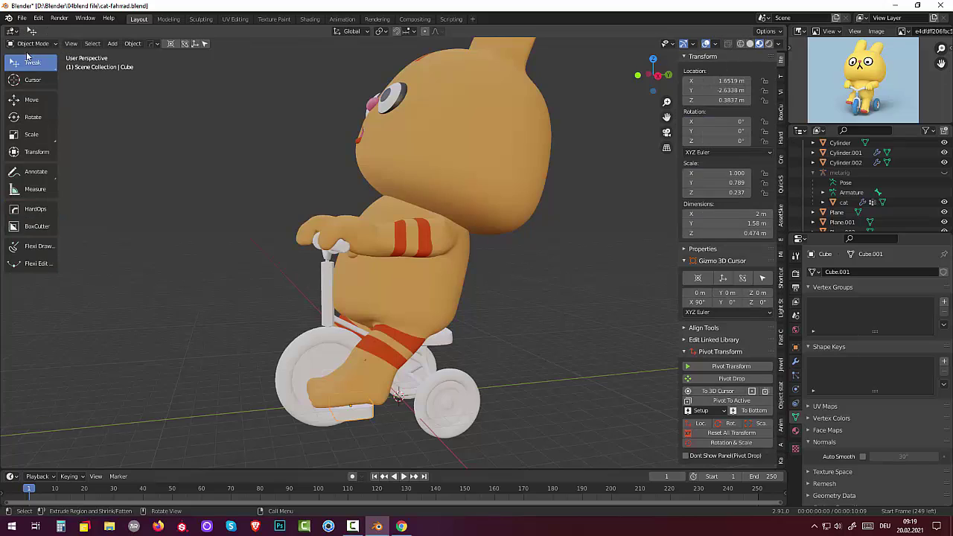
key("q")
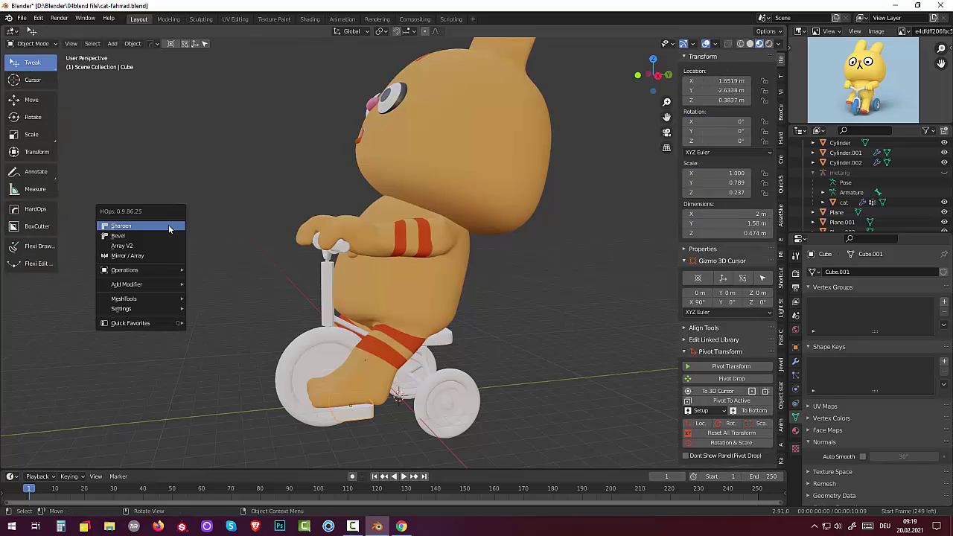
left_click(149, 235)
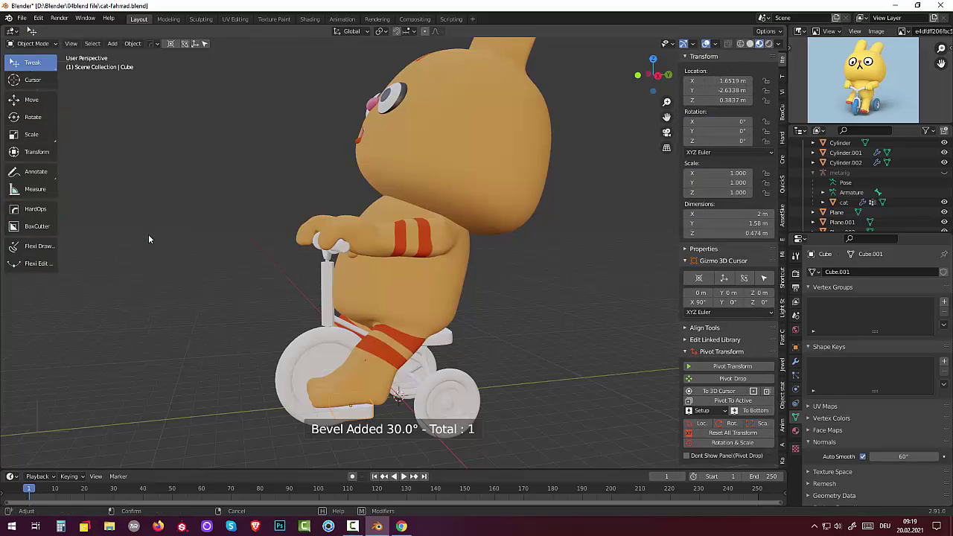
left_click(182, 265)
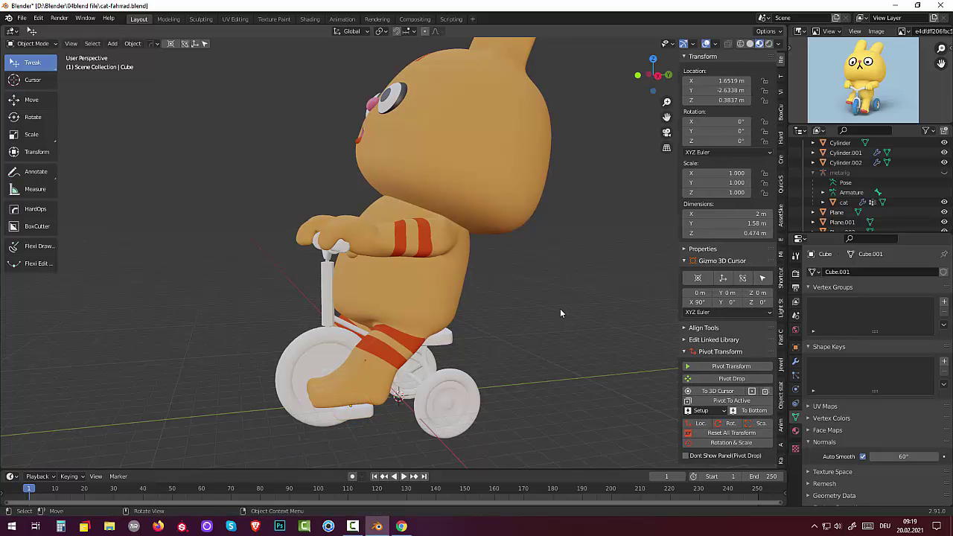
middle_click_drag(609, 284, 574, 302)
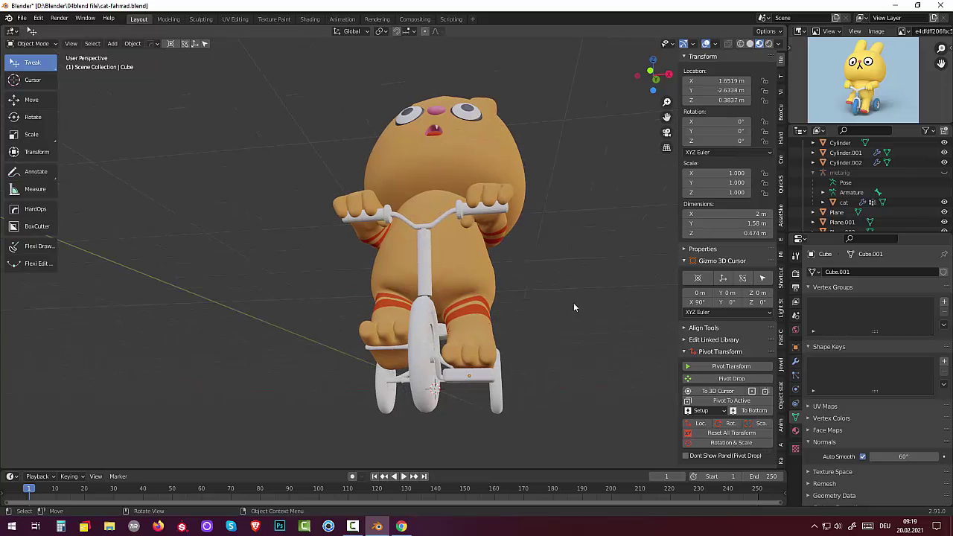
- Duplicate the pedal and place the copy under the cat's other foot
left_click(477, 377)
key("shift+d")
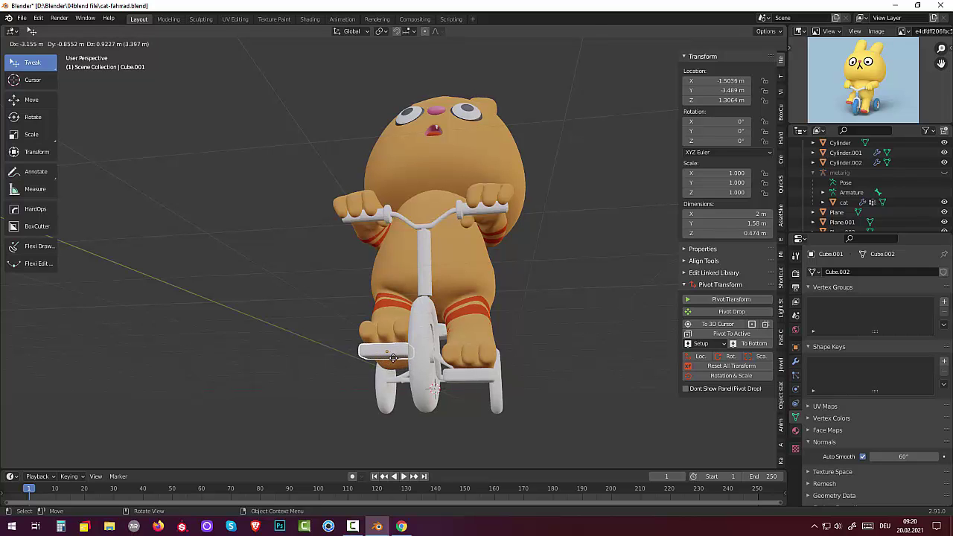
left_click(392, 358)
middle_click_drag(455, 330, 571, 335)
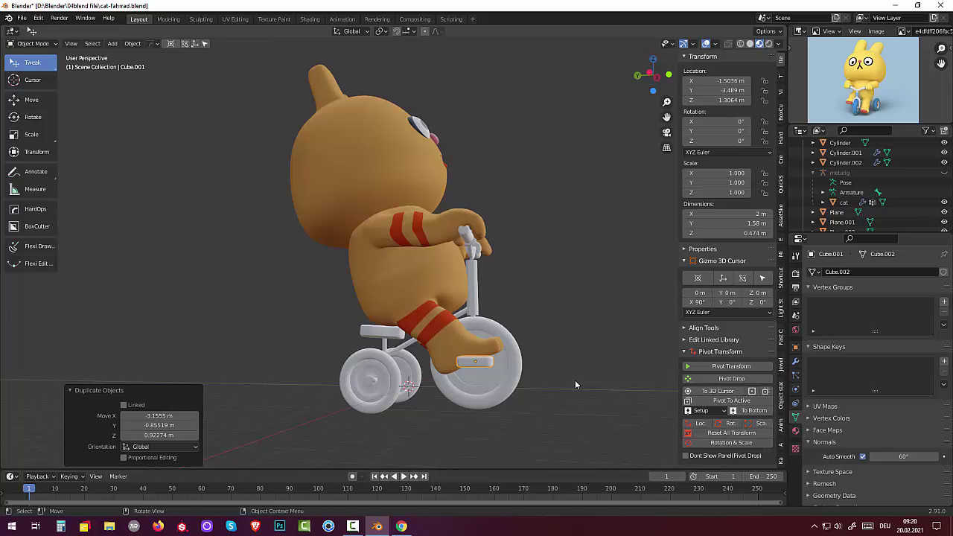
- Tilt the new pedal -22° on X in Left Orthographic view so it sits flat under the foot
key("r")
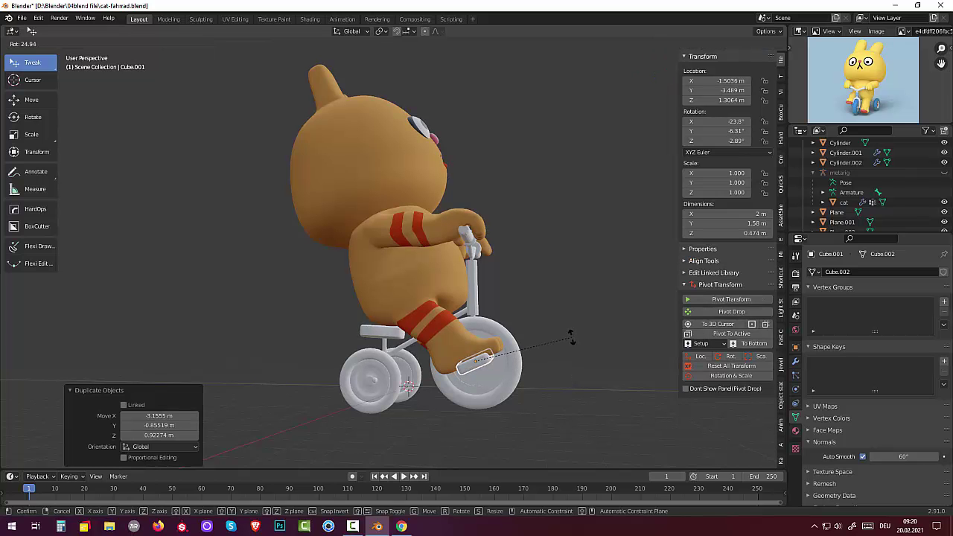
left_click(566, 331)
mouse_move(563, 323)
middle_mouse_down()
mouse_move(461, 308)
mouse_move(455, 335)
mouse_move(467, 336)
mouse_move(473, 350)
mouse_move(463, 345)
middle_mouse_up()
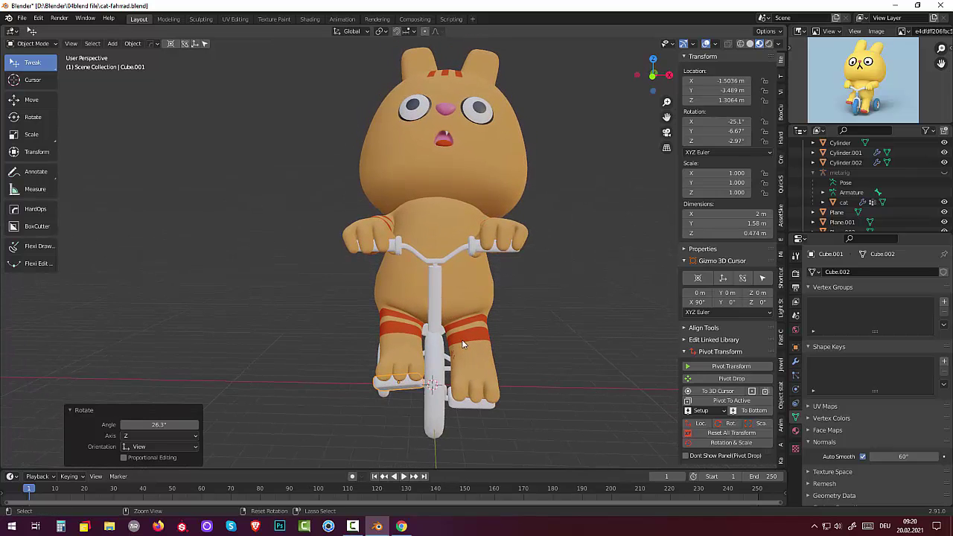
key("alt+r")
mouse_move(508, 366)
middle_mouse_down()
mouse_move(552, 340)
mouse_move(635, 327)
mouse_move(633, 340)
middle_mouse_up()
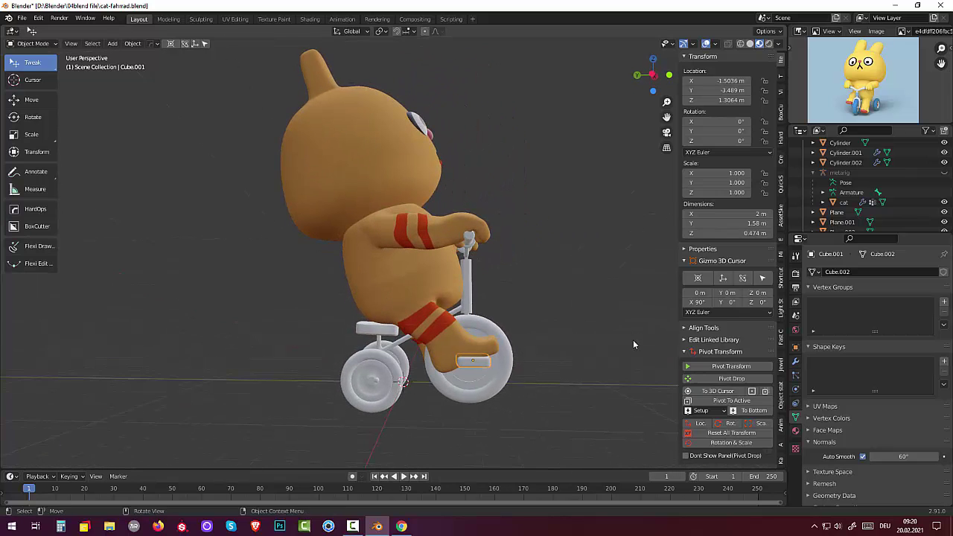
key("KP_3")
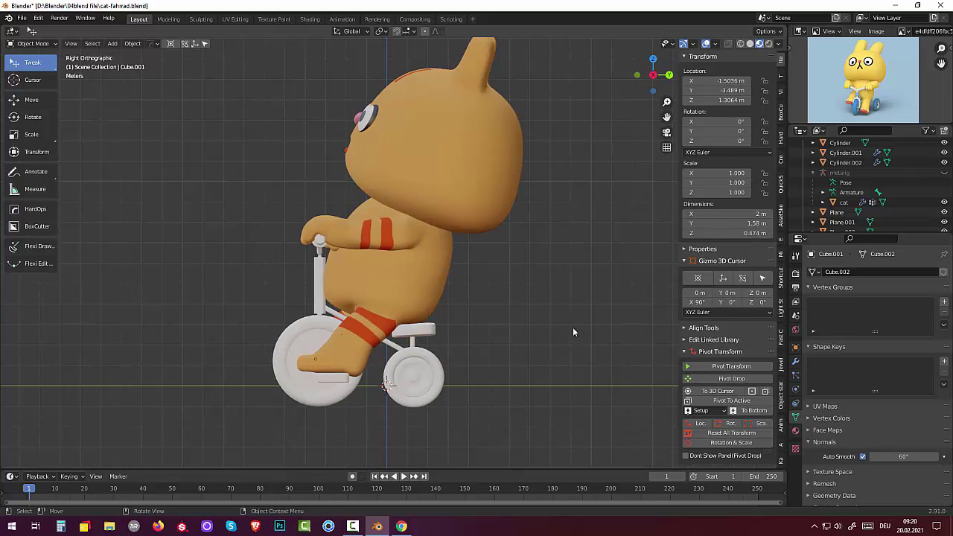
key("ctrl+KP_3")
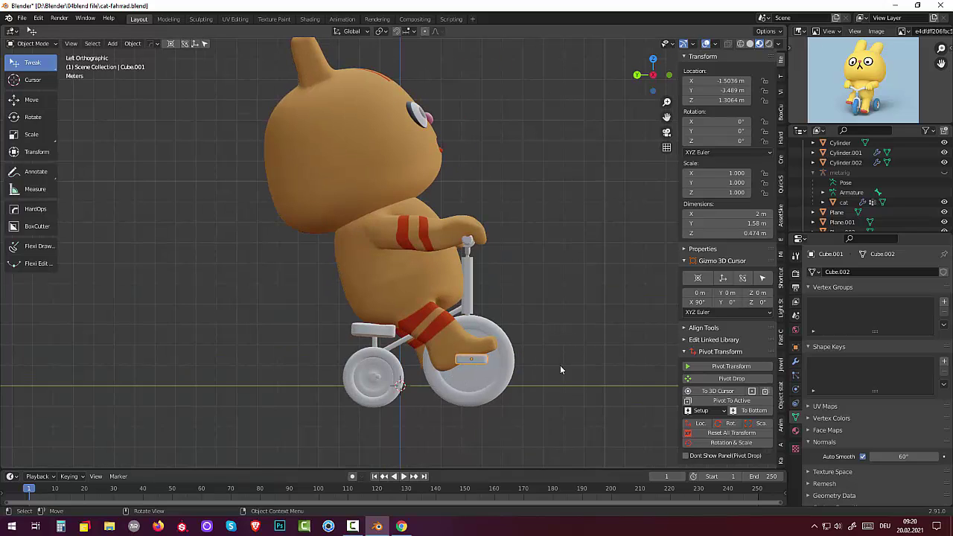
key("r")
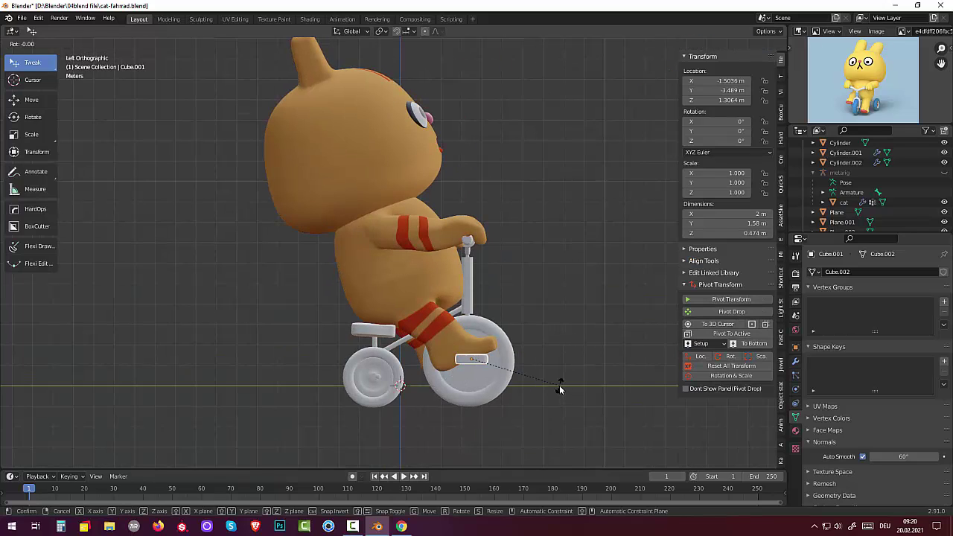
left_click(561, 351)
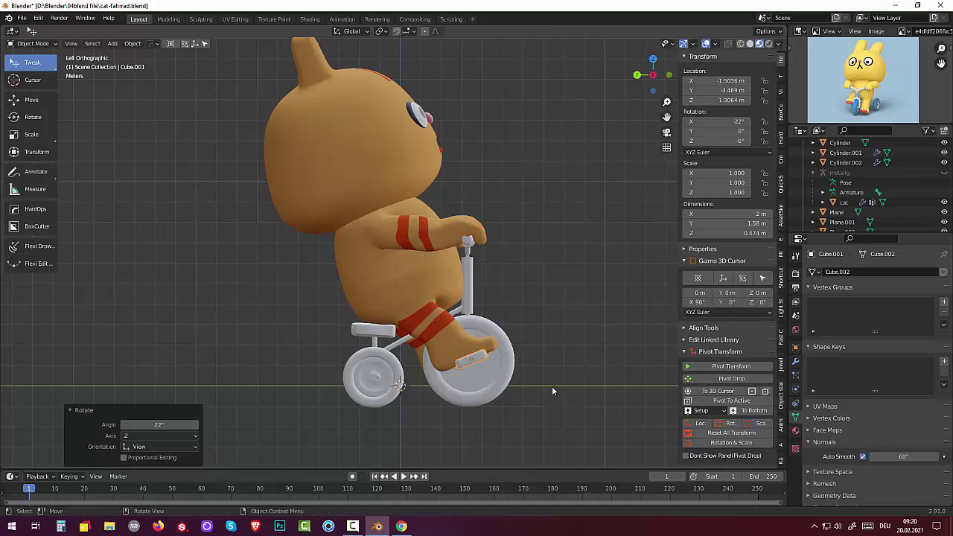
mouse_move(560, 373)
middle_mouse_down()
mouse_move(535, 395)
mouse_move(439, 376)
mouse_move(445, 403)
mouse_move(439, 391)
mouse_move(518, 381)
mouse_move(452, 395)
mouse_move(477, 376)
mouse_move(469, 391)
middle_mouse_up()
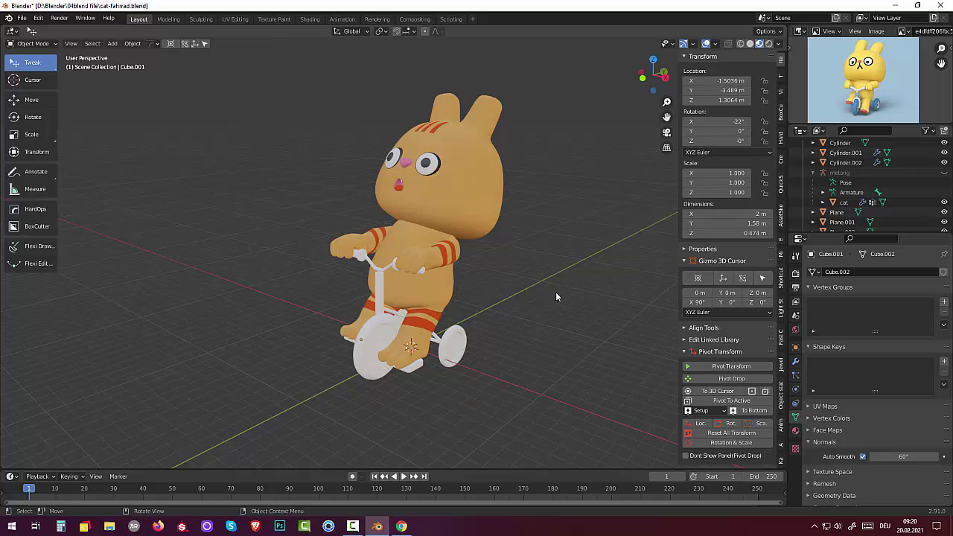
- Switch to Solid shading, orbit around the tricycle, and select the Plane.001 handlebar stem to inspect it
left_click(750, 43)
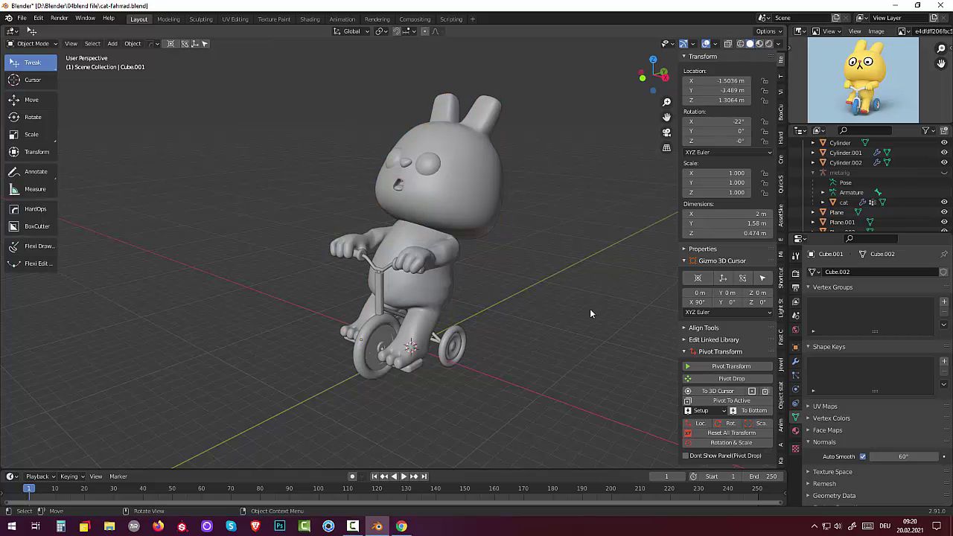
mouse_move(567, 281)
middle_mouse_down()
mouse_move(626, 266)
mouse_move(636, 282)
mouse_move(608, 266)
mouse_move(619, 257)
middle_mouse_up()
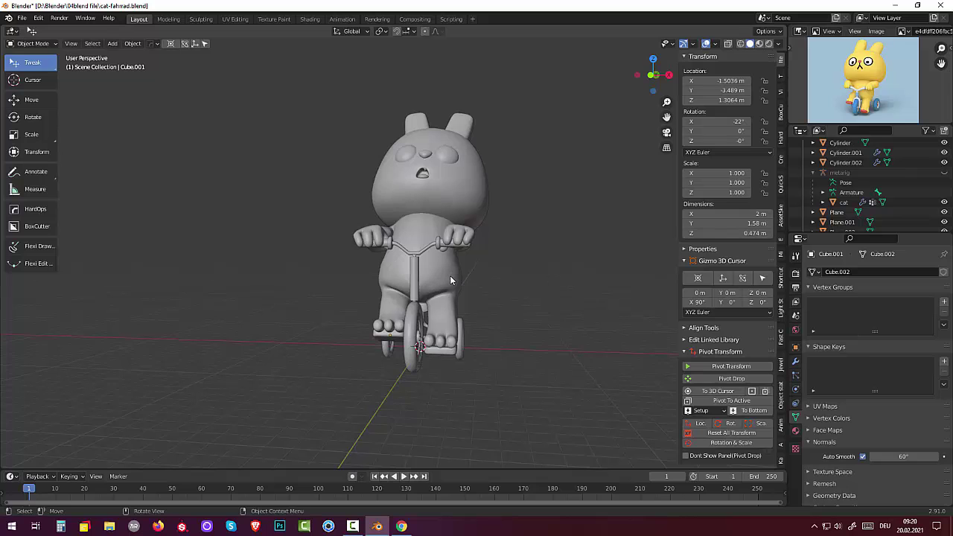
left_click(417, 277)
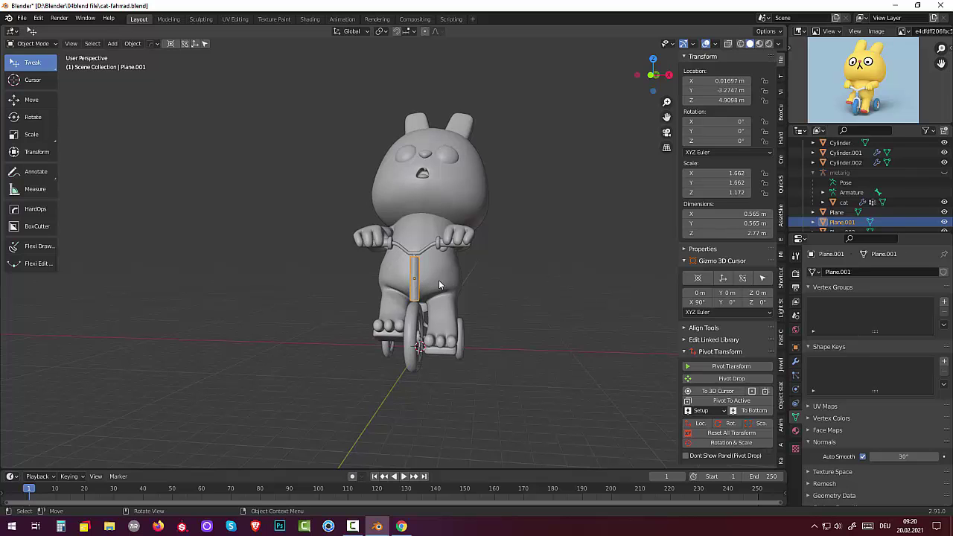
mouse_move(417, 277)
middle_mouse_down()
mouse_move(522, 296)
mouse_move(447, 275)
mouse_move(445, 313)
mouse_move(339, 301)
middle_mouse_up()
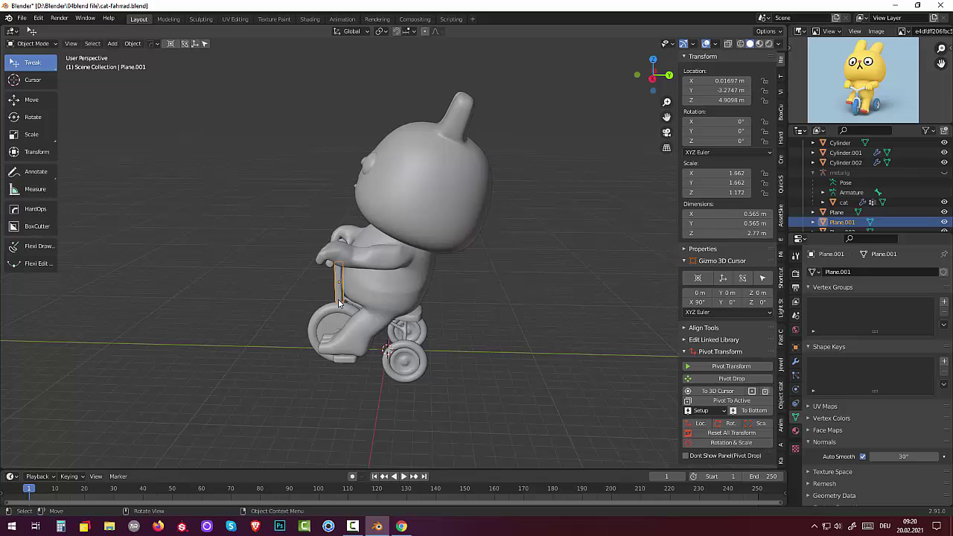
middle_click_drag(428, 299, 549, 287)
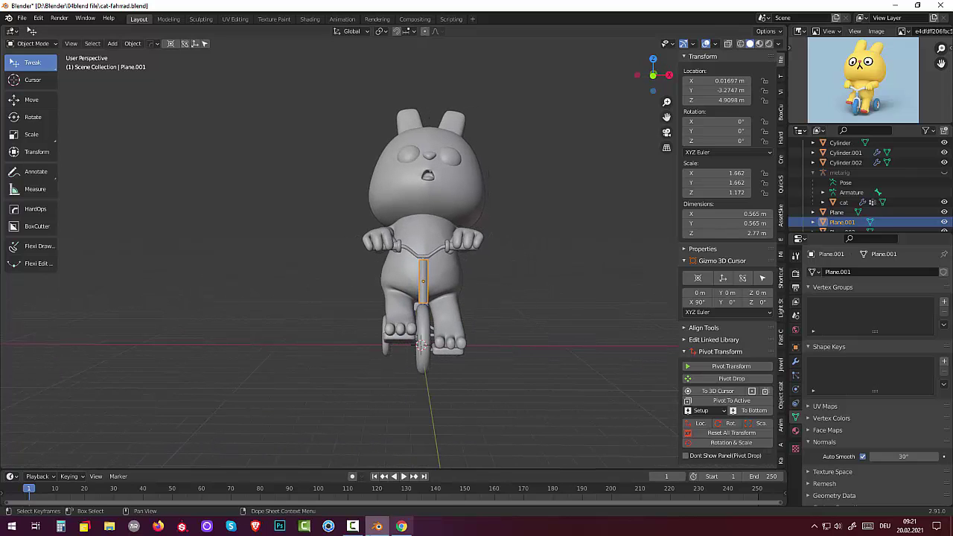
left_click(353, 526)
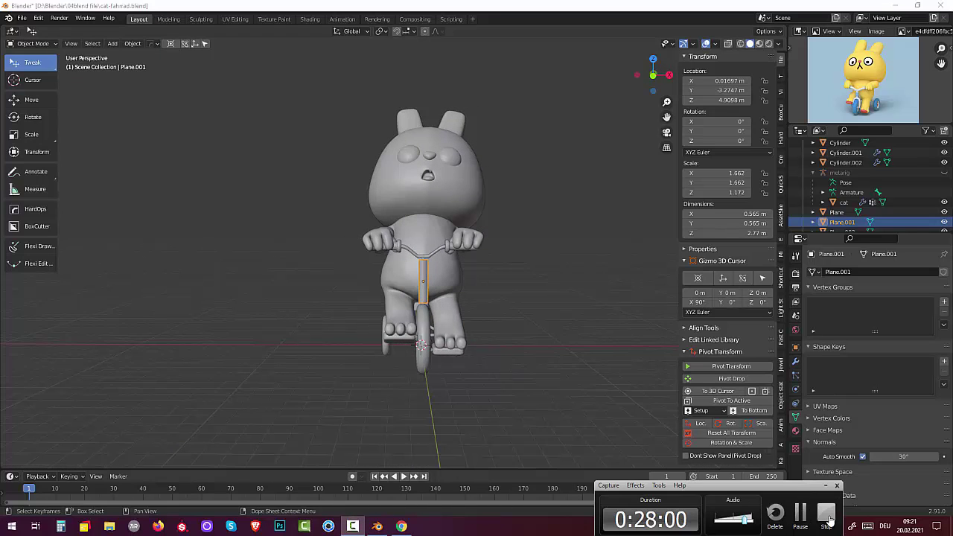